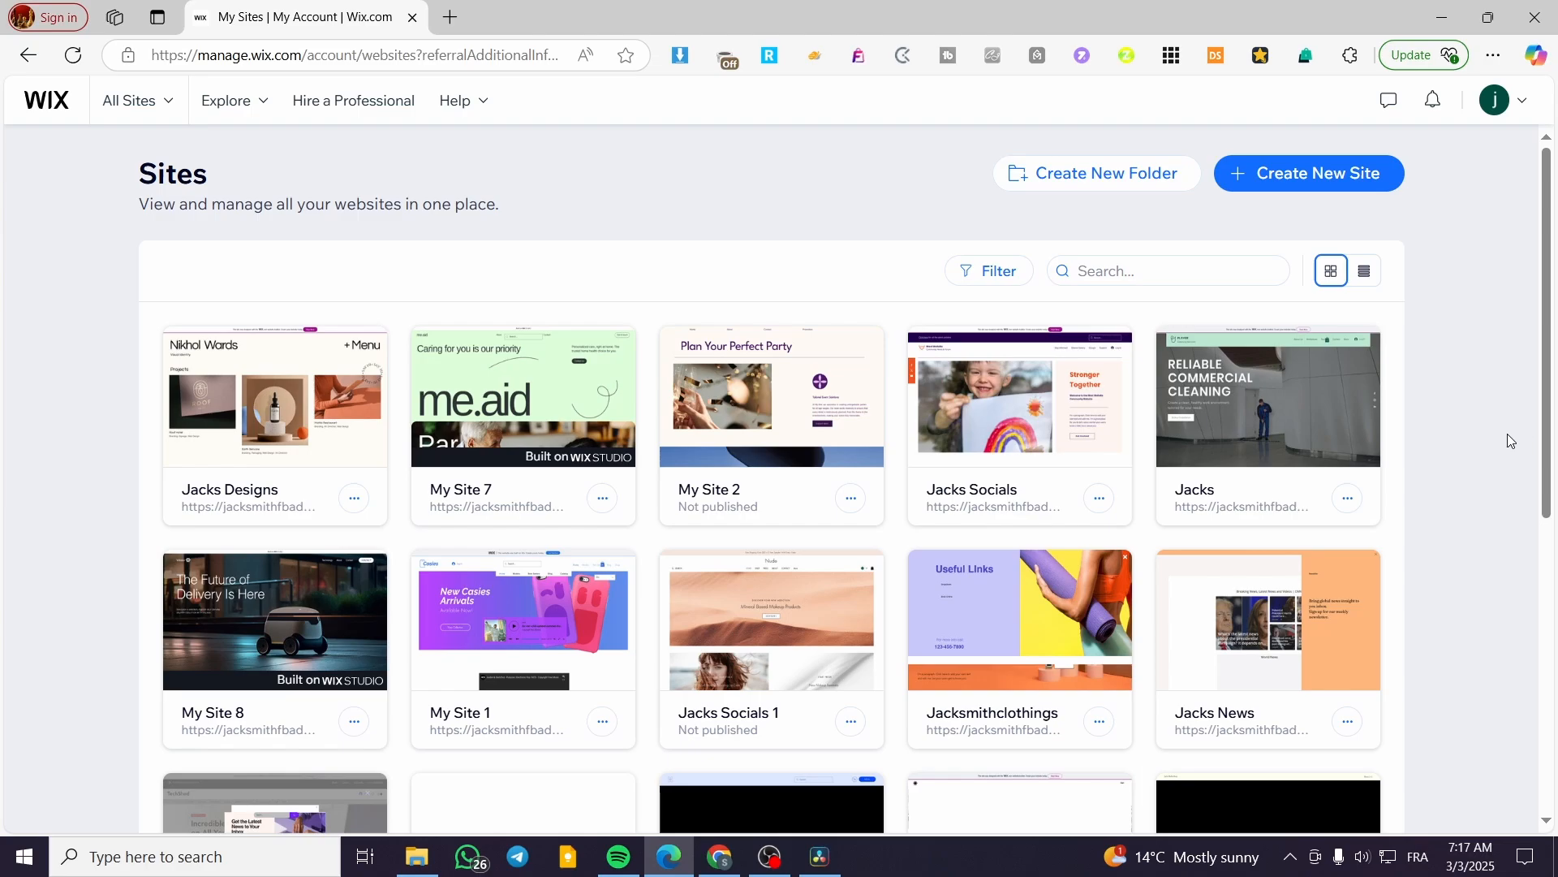
Open the Create New Site link in a second browser tab and switch to it.
mouse_move(1350, 445)
right_click(1292, 176)
click(1302, 194)
click(479, 14)
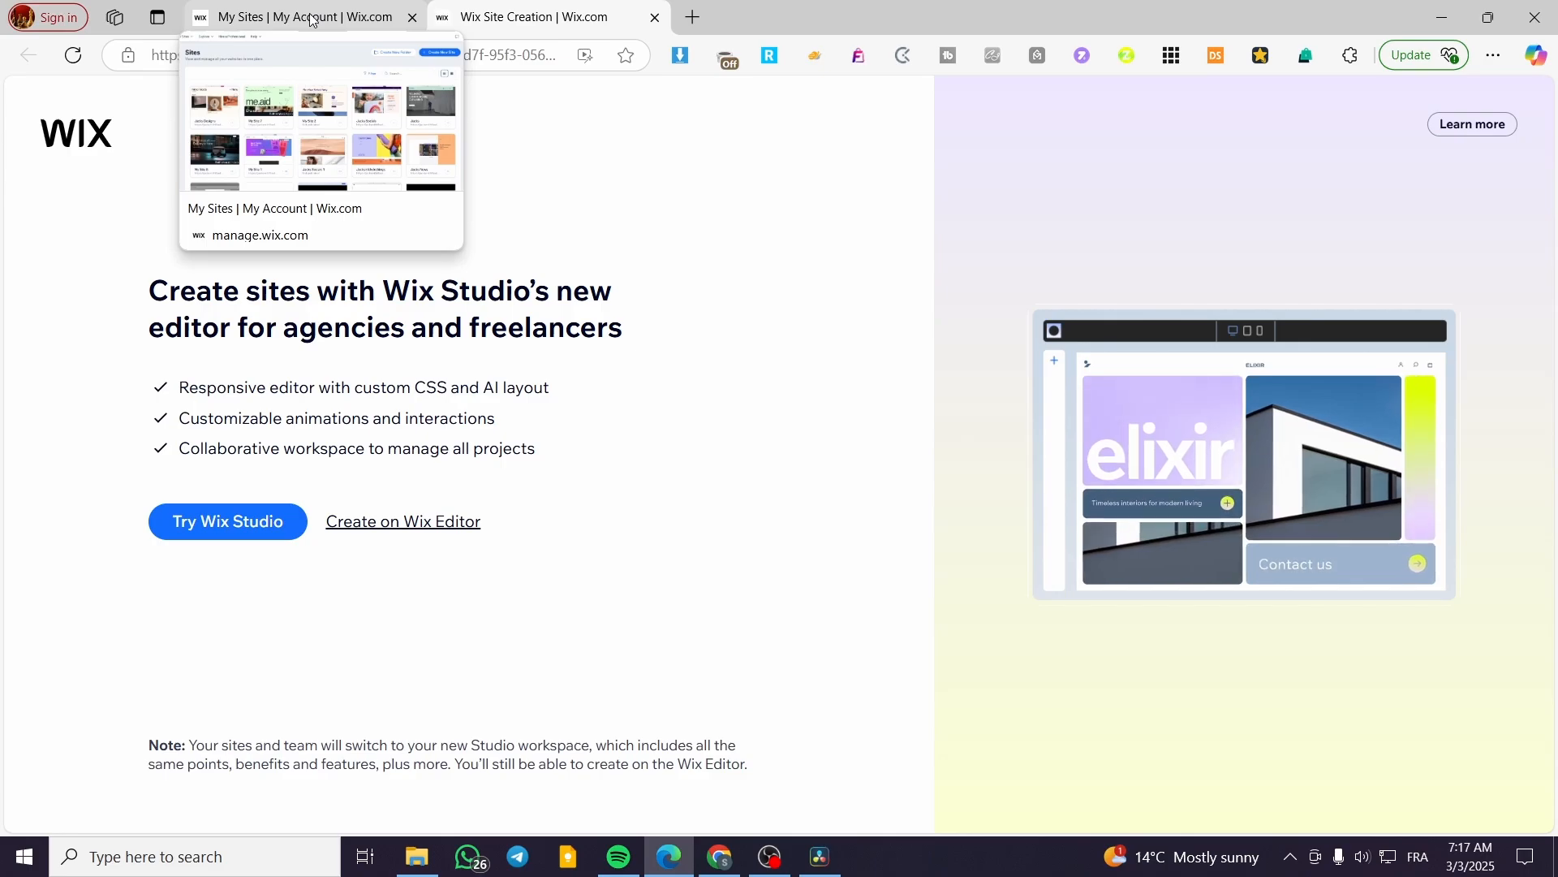
click(313, 18)
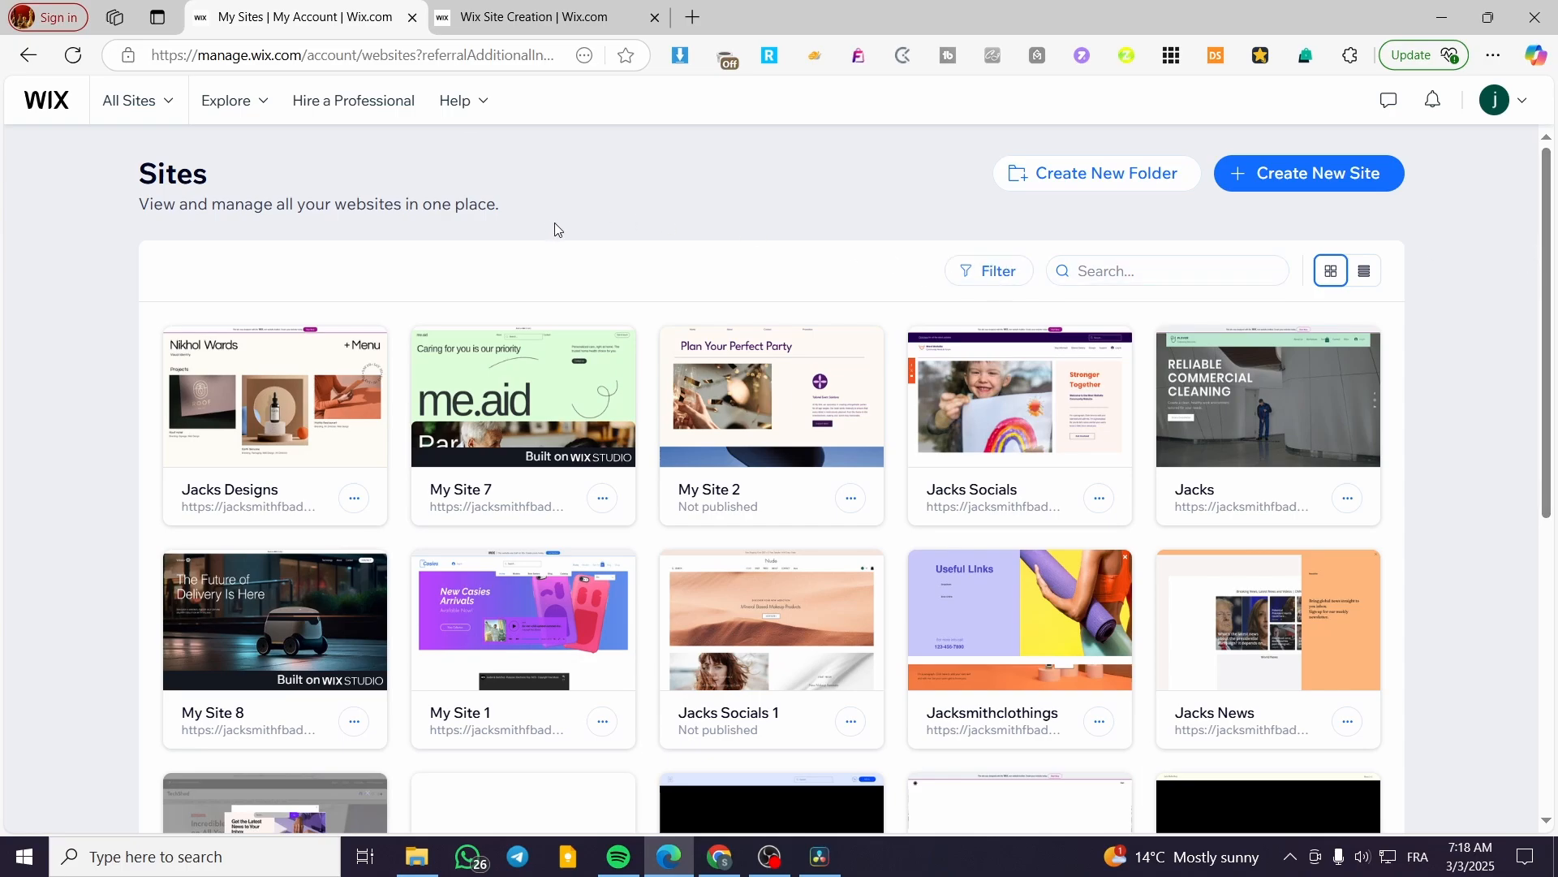
drag(500, 208, 109, 93)
click(142, 266)
mouse_move(575, 326)
click(557, 9)
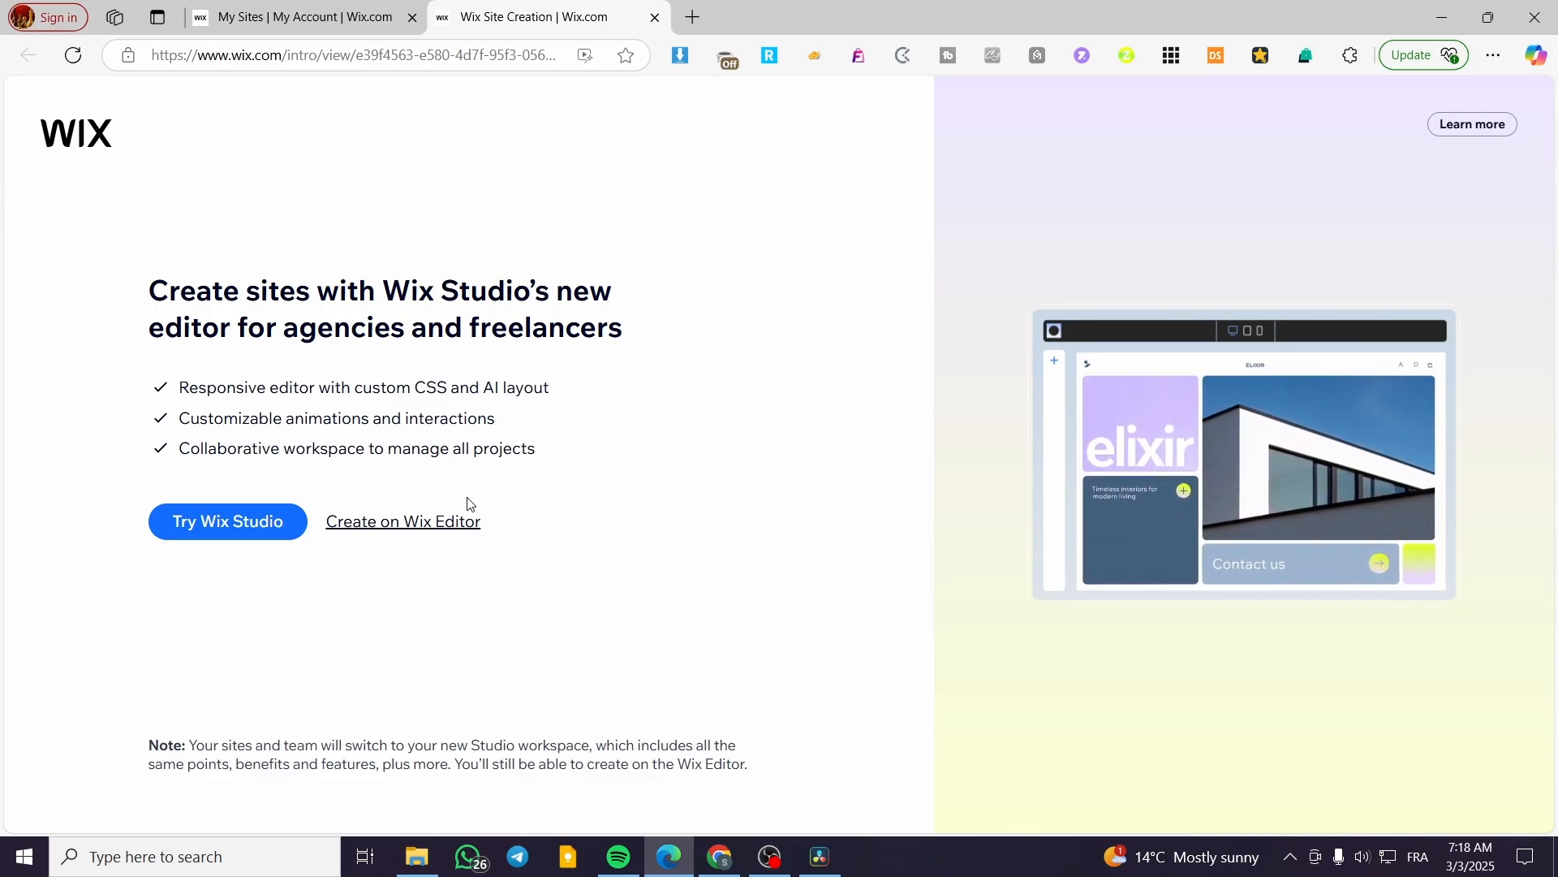
Choose the classic Wix Editor for the new site and skip the AI chat setup.
click(408, 531)
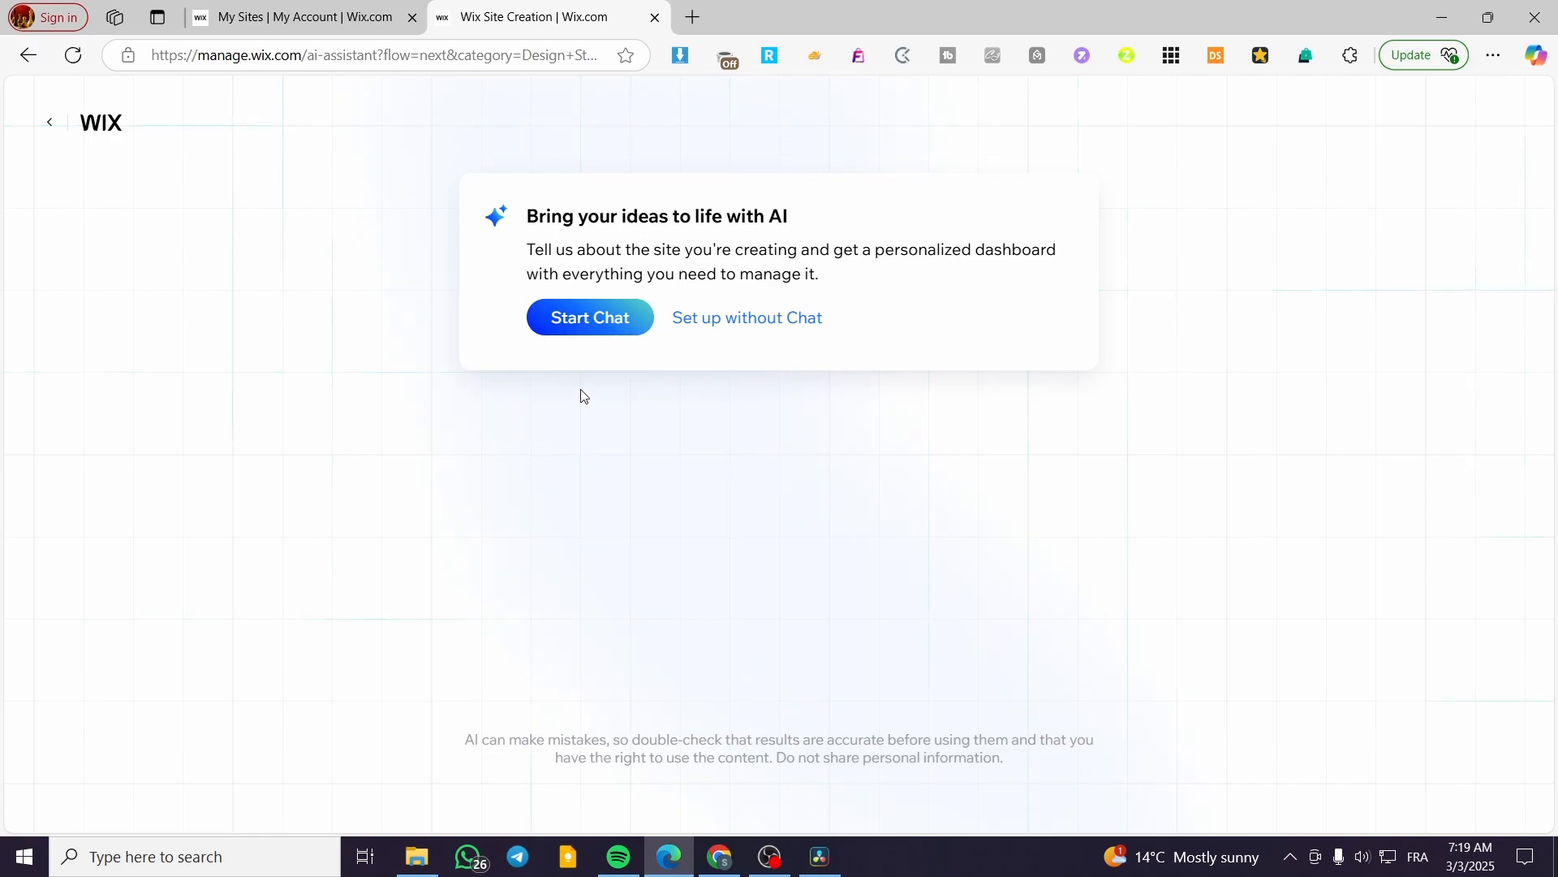
click(763, 329)
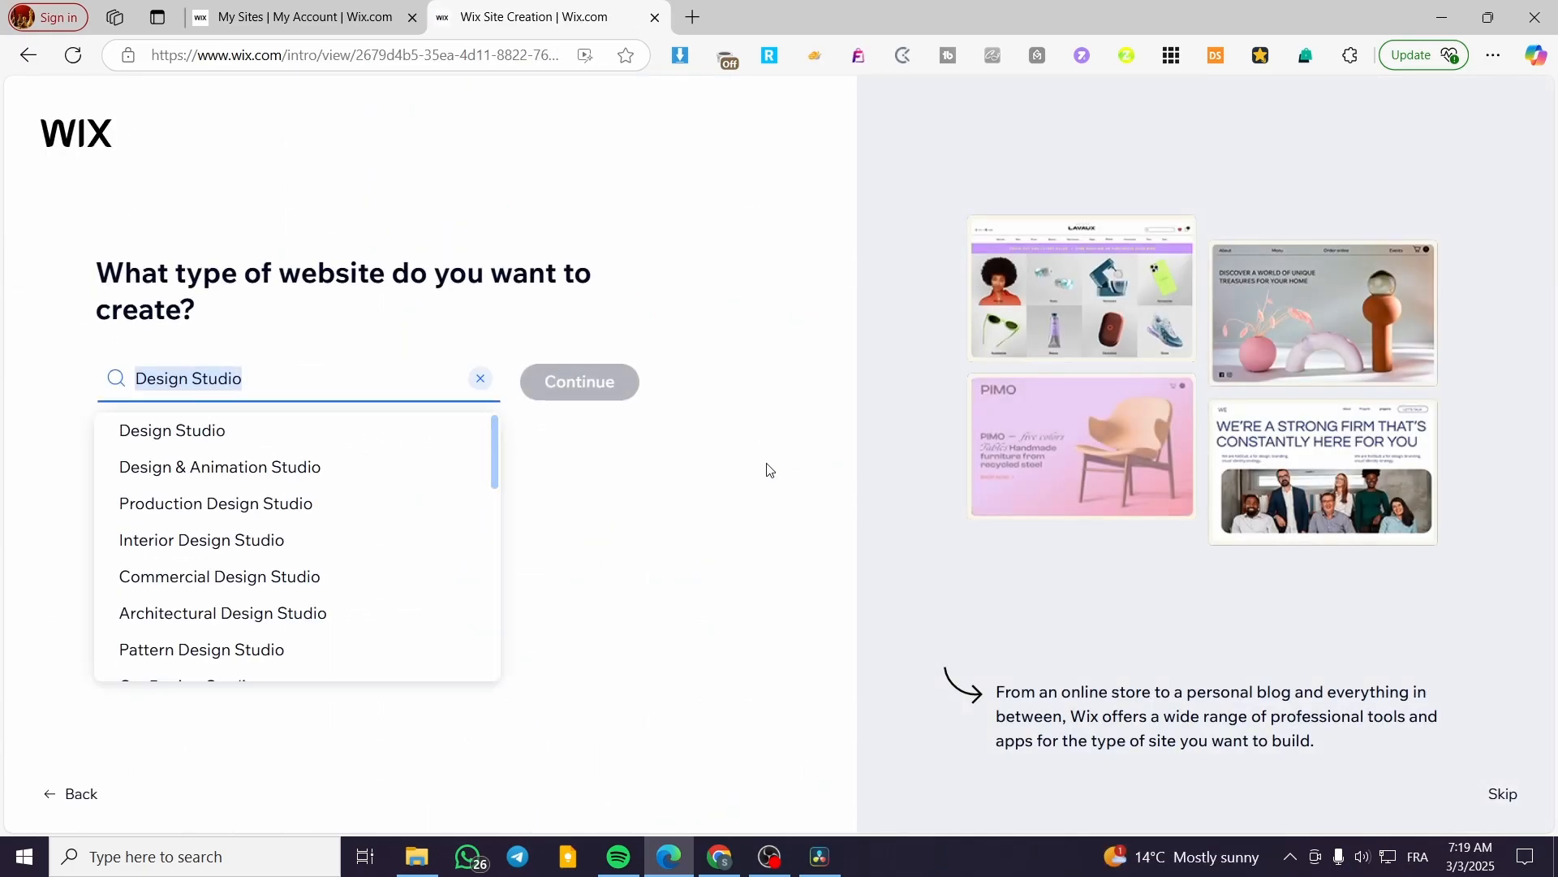
Replace the Design Studio site type with Online Store and create the site.
key(BackSpace)
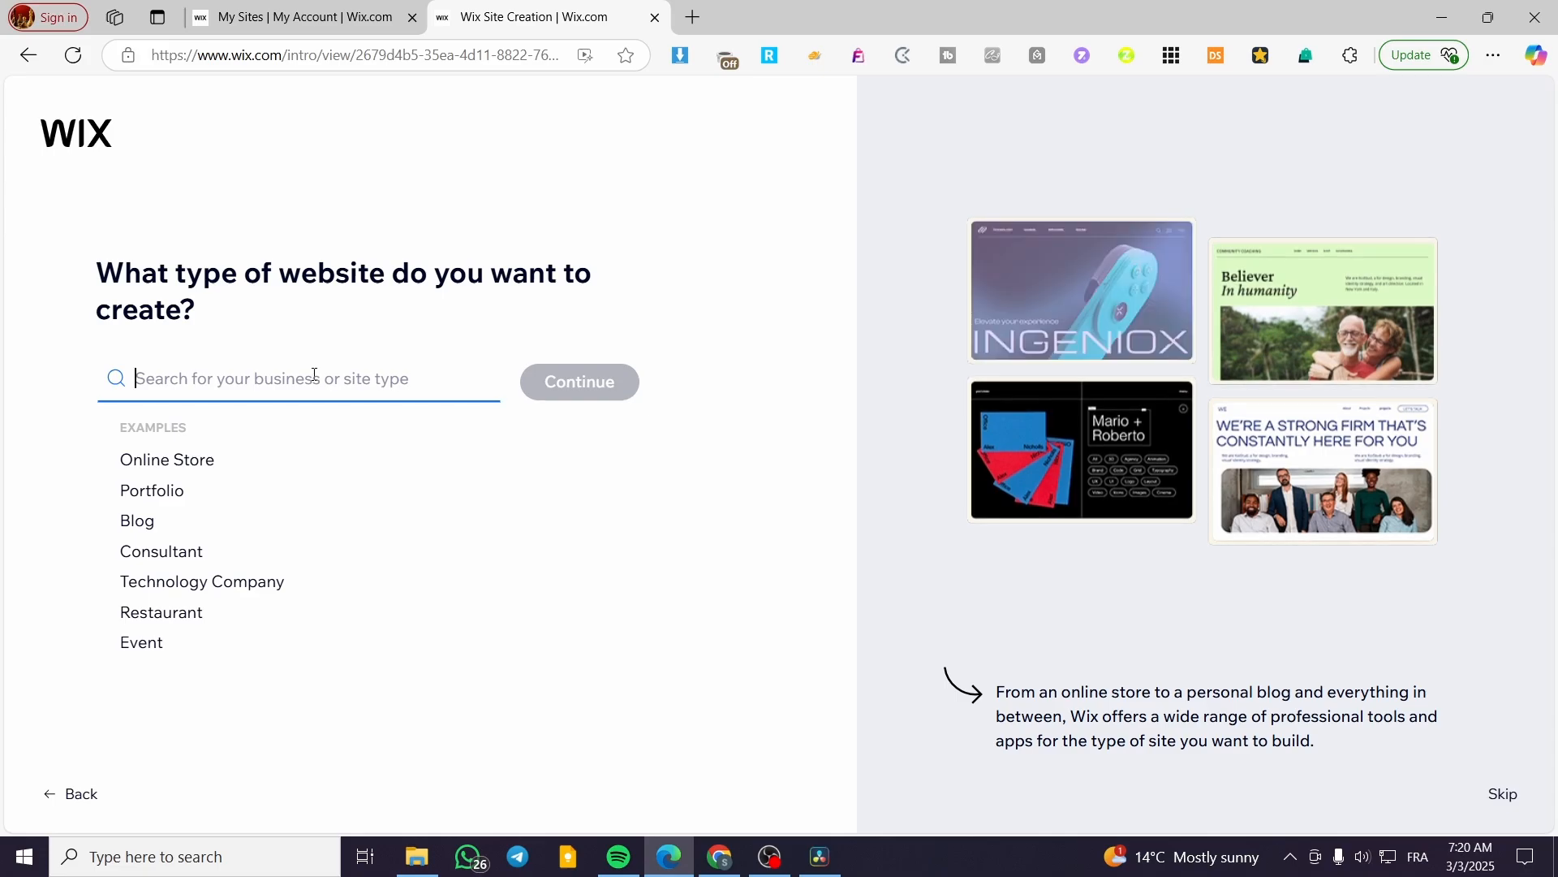
click(159, 460)
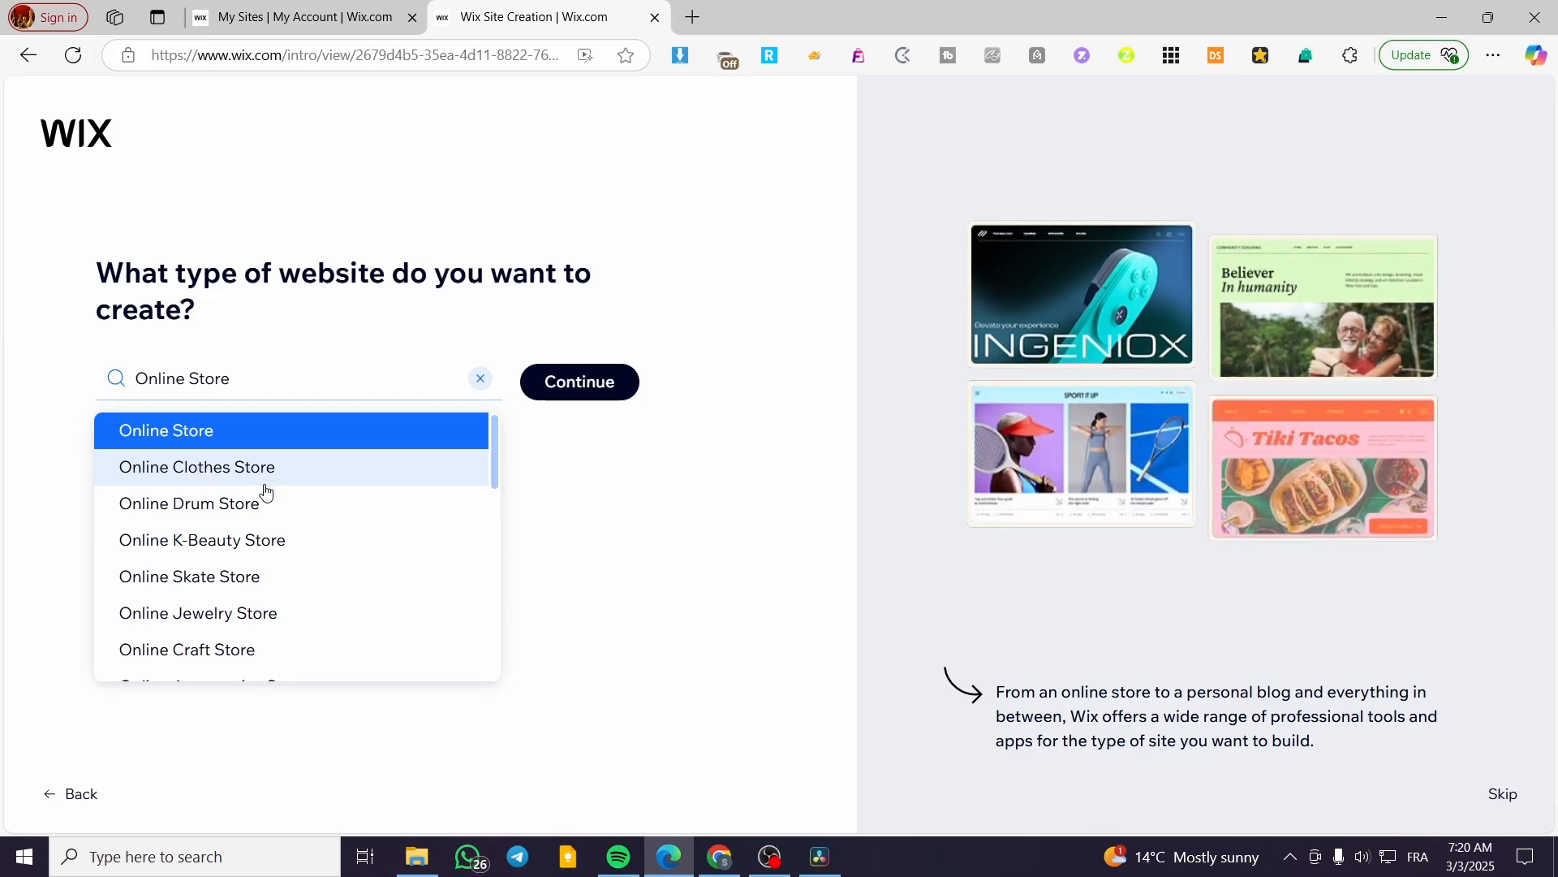
click(567, 400)
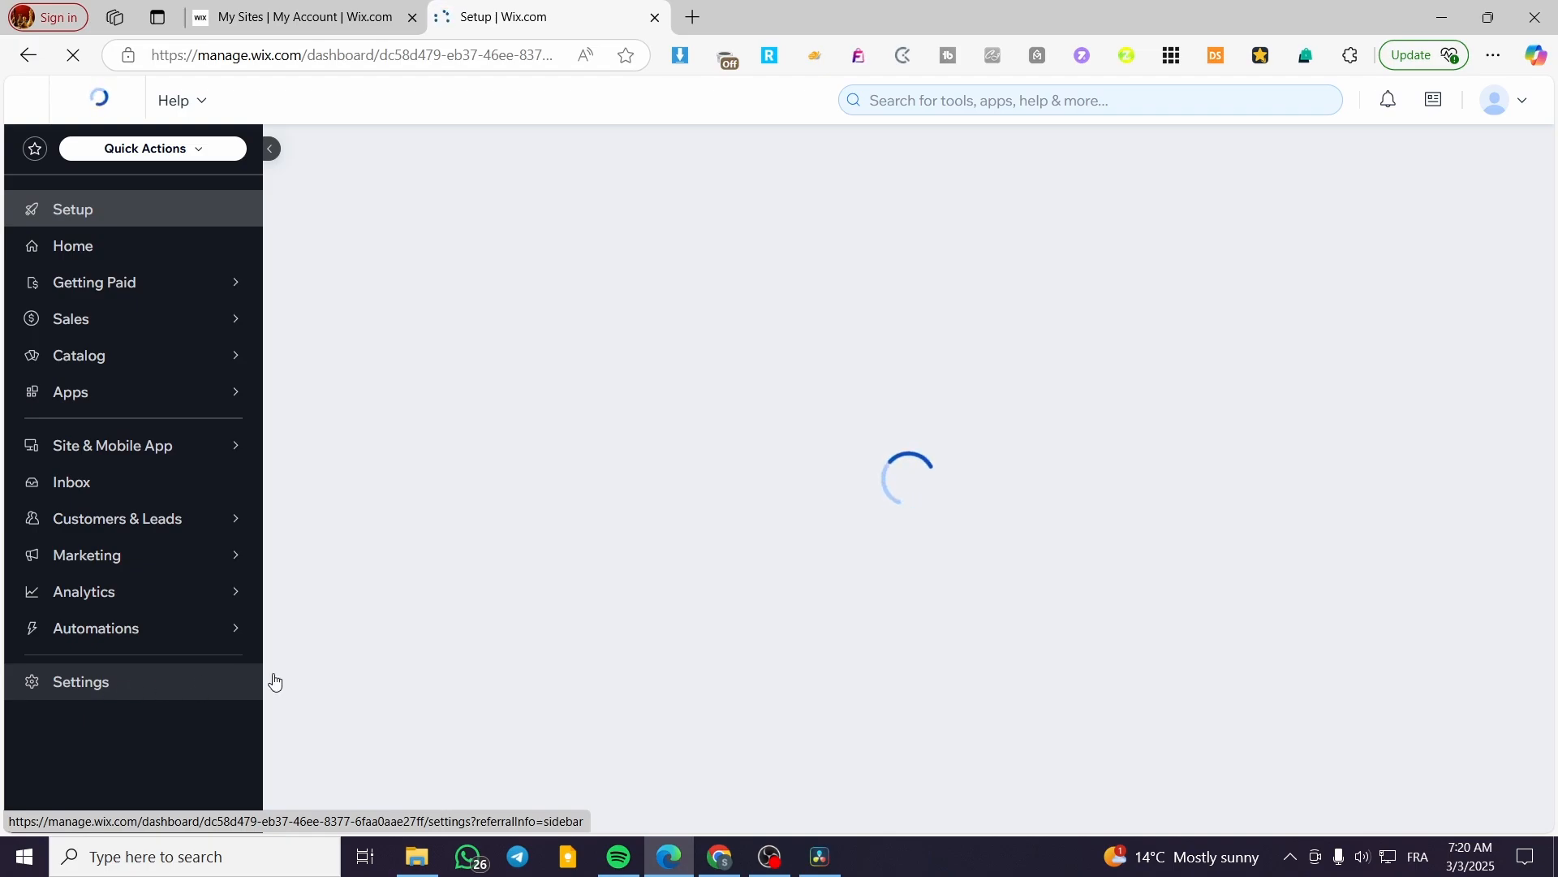
Open the Accept payments page from the dashboard's Settings.
click(95, 690)
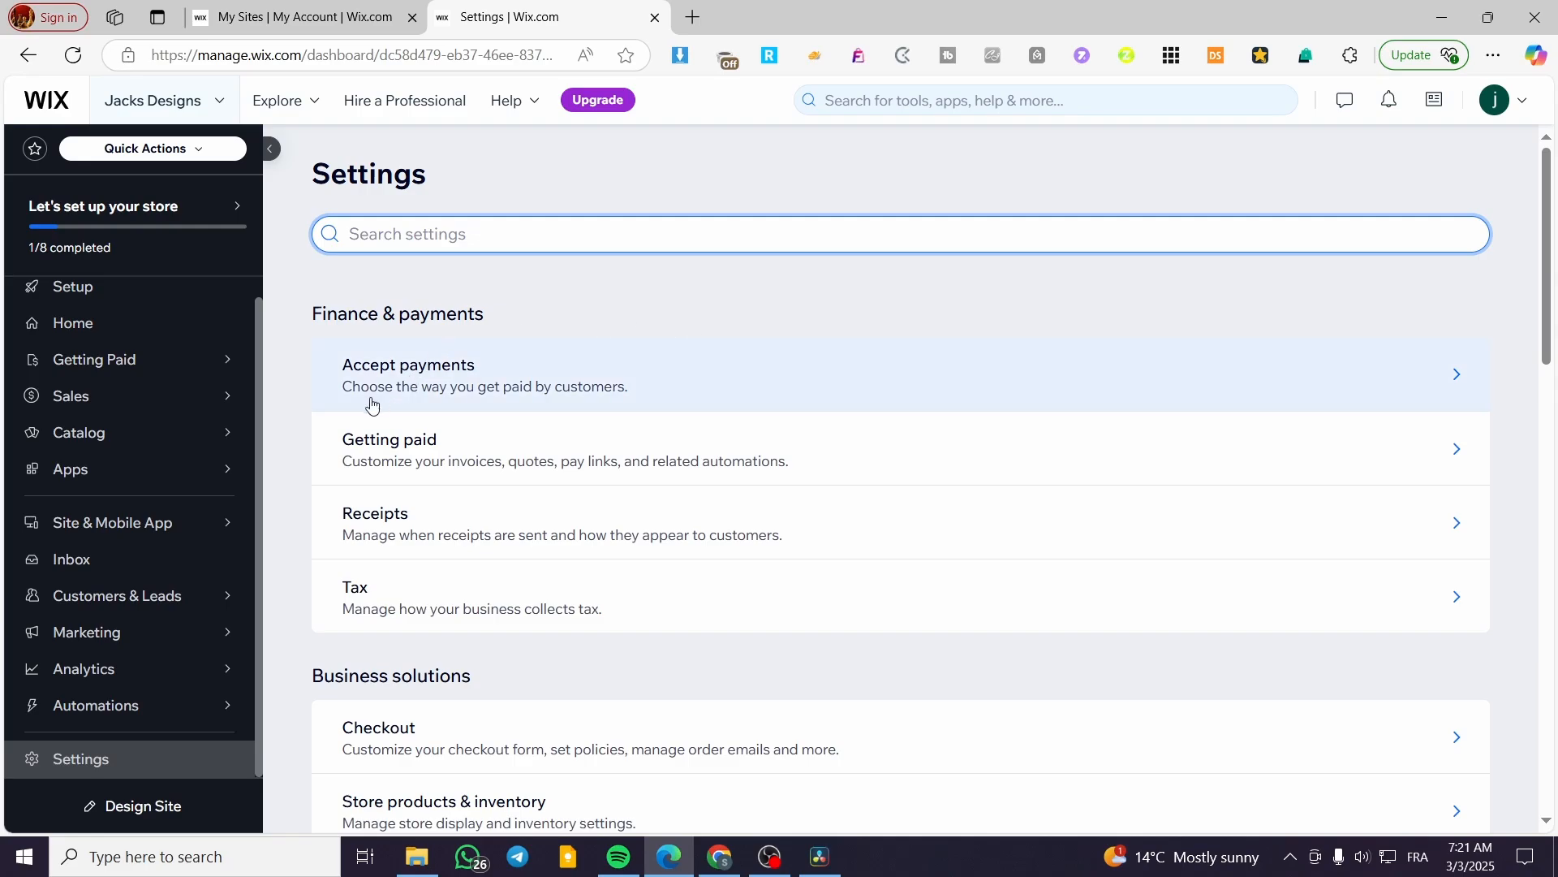
click(396, 375)
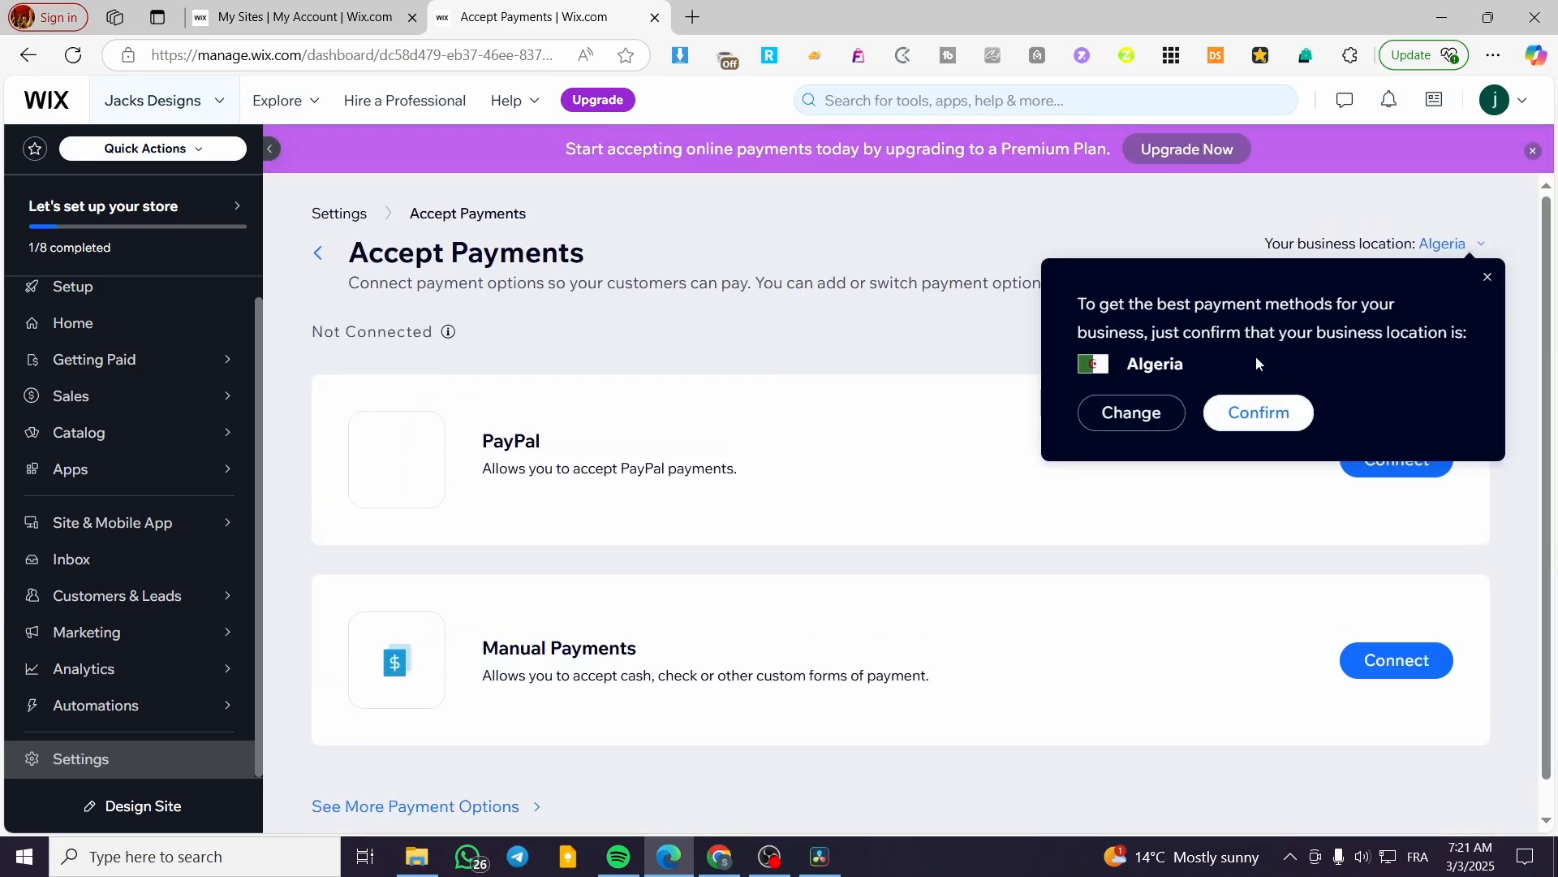
Change the business location to France.
click(1127, 414)
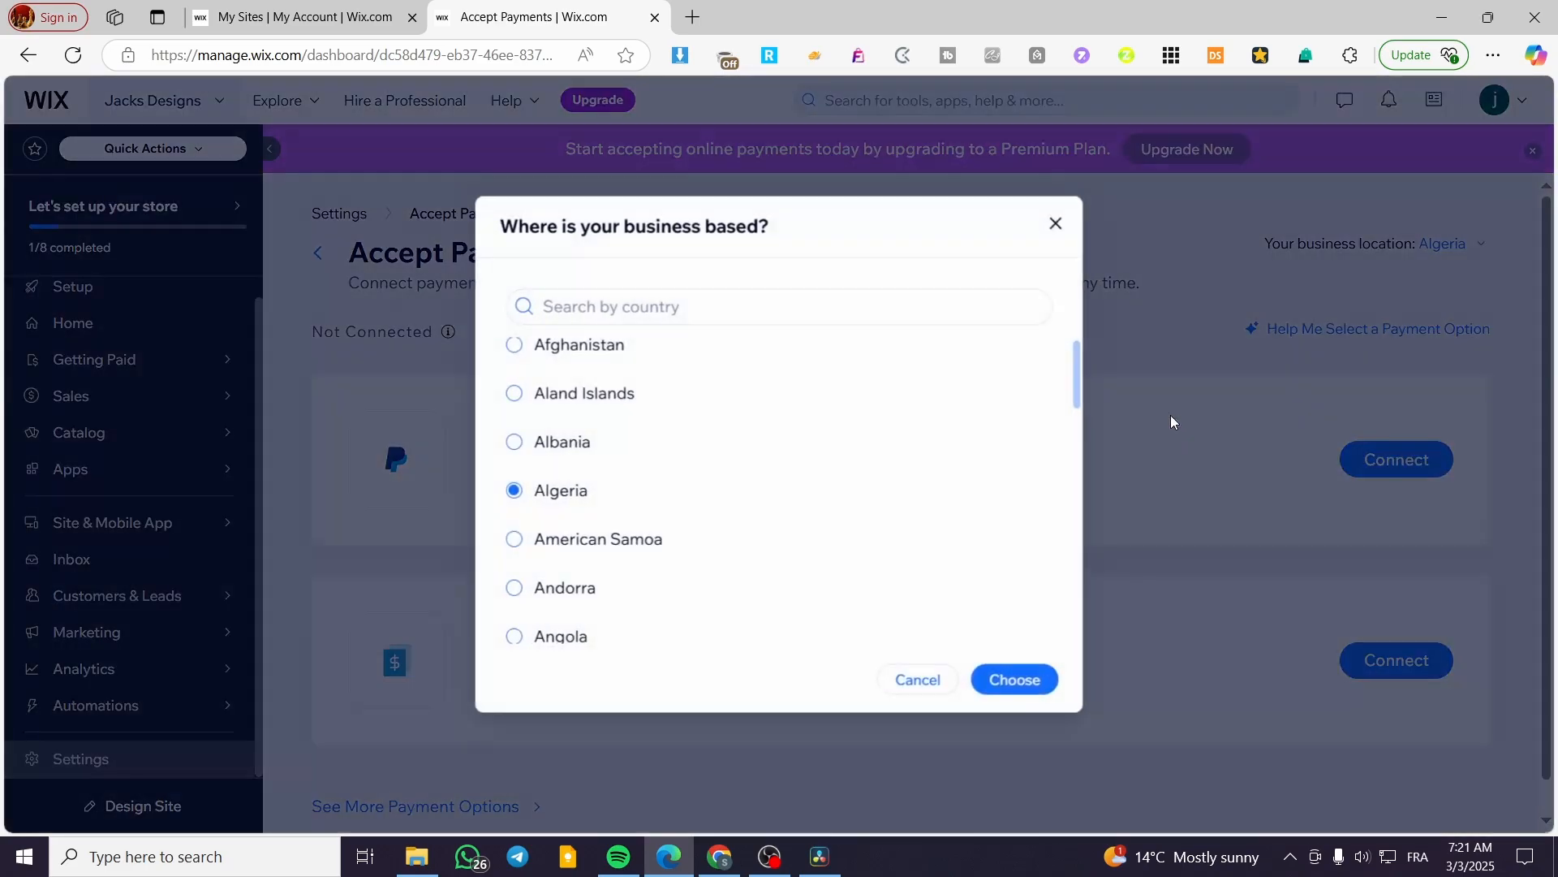
click(766, 310)
text(fra)
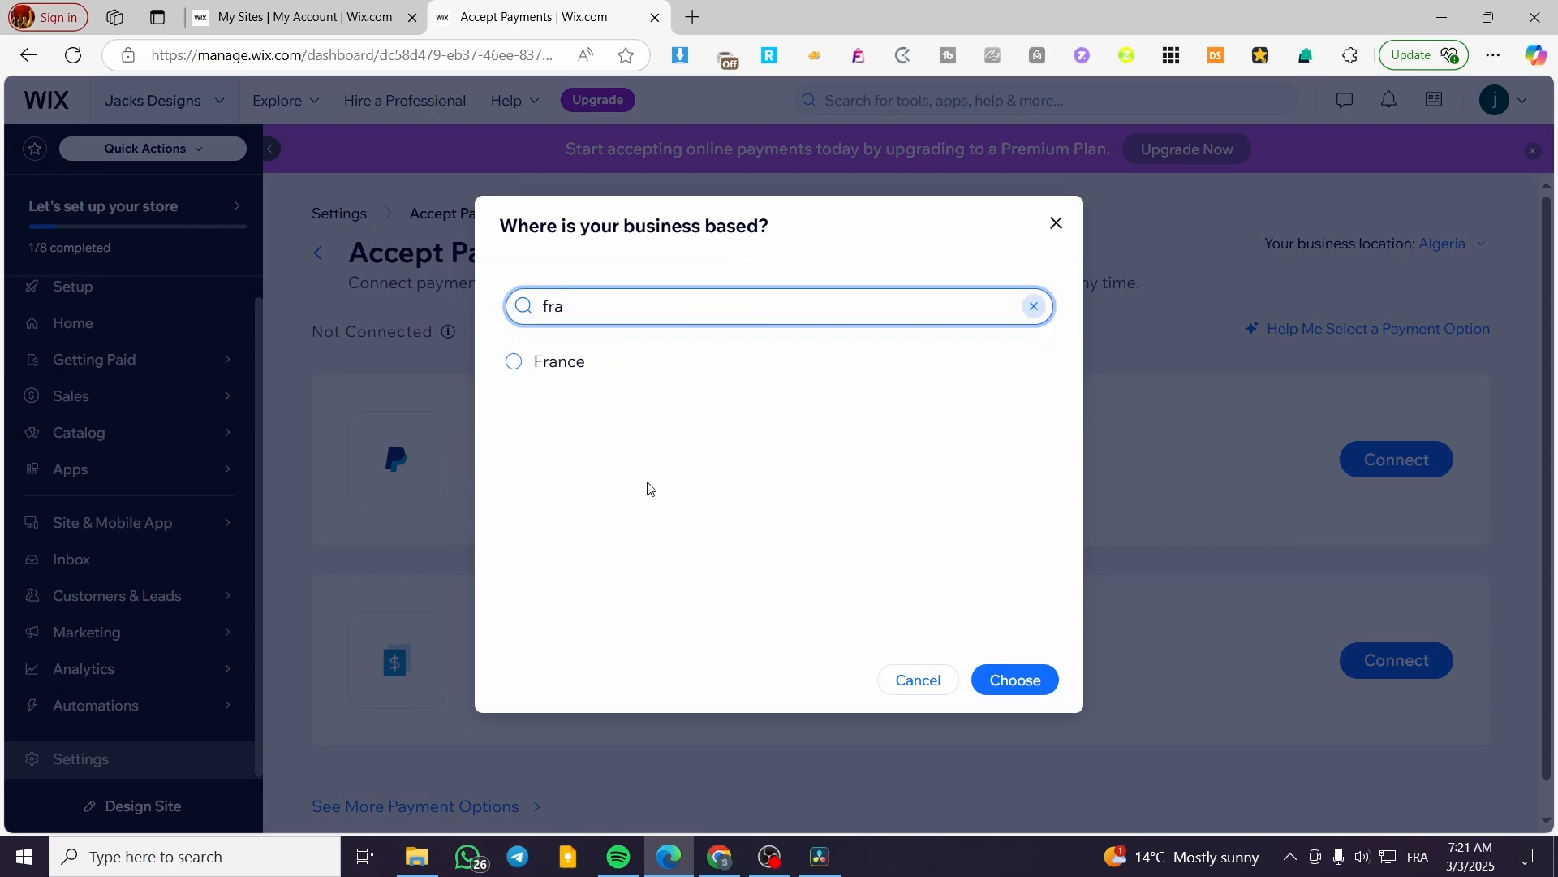
click(698, 362)
click(1015, 680)
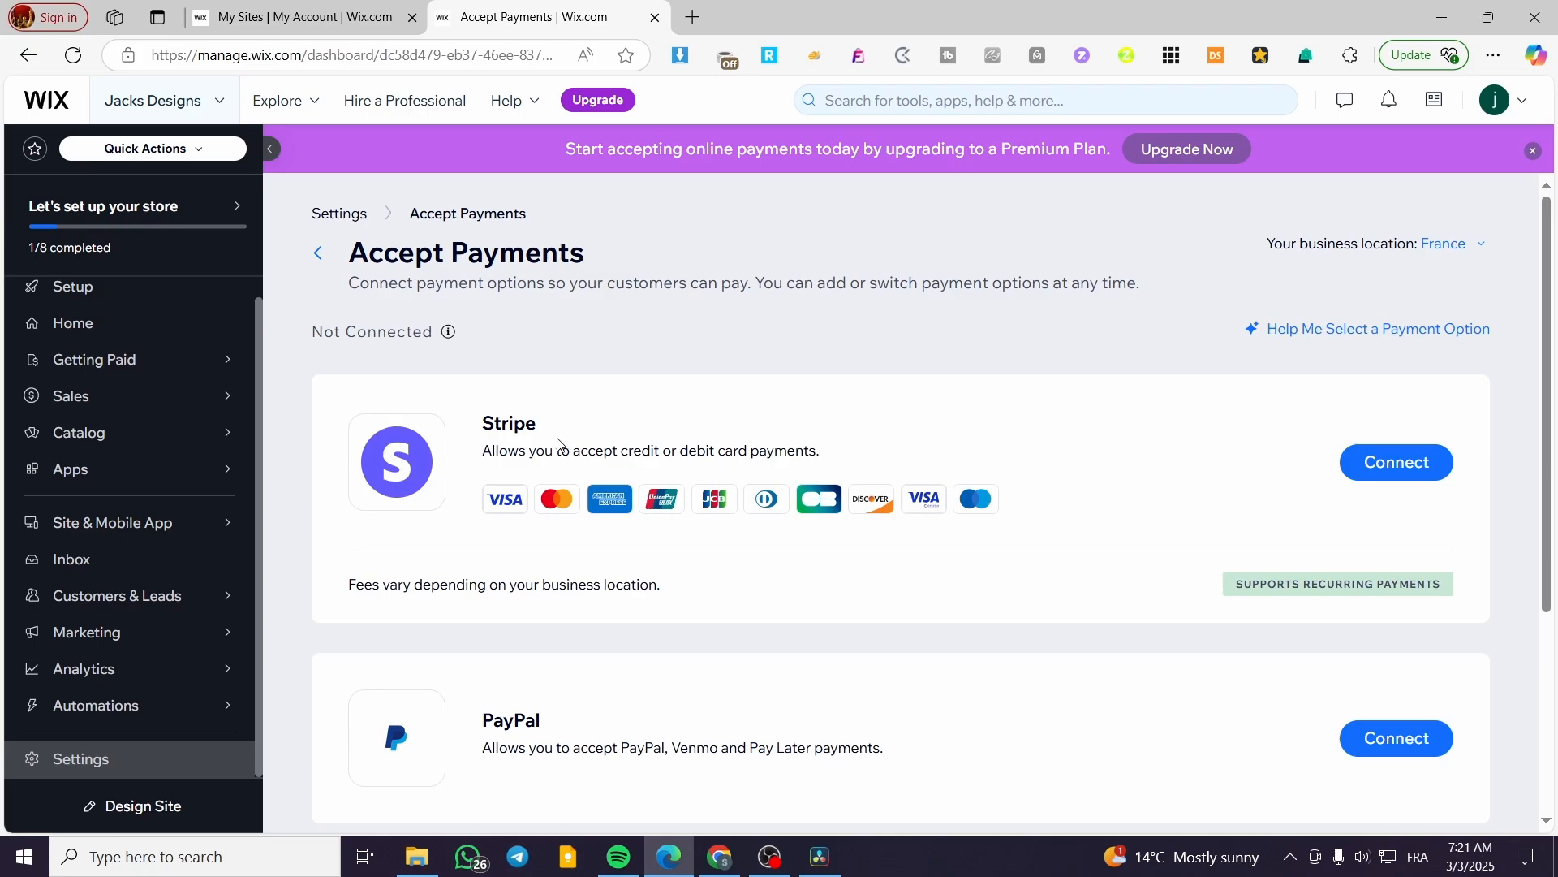
Browse the additional payment options, then return to the store Setup checklist.
scroll(527, 406, down, 1)
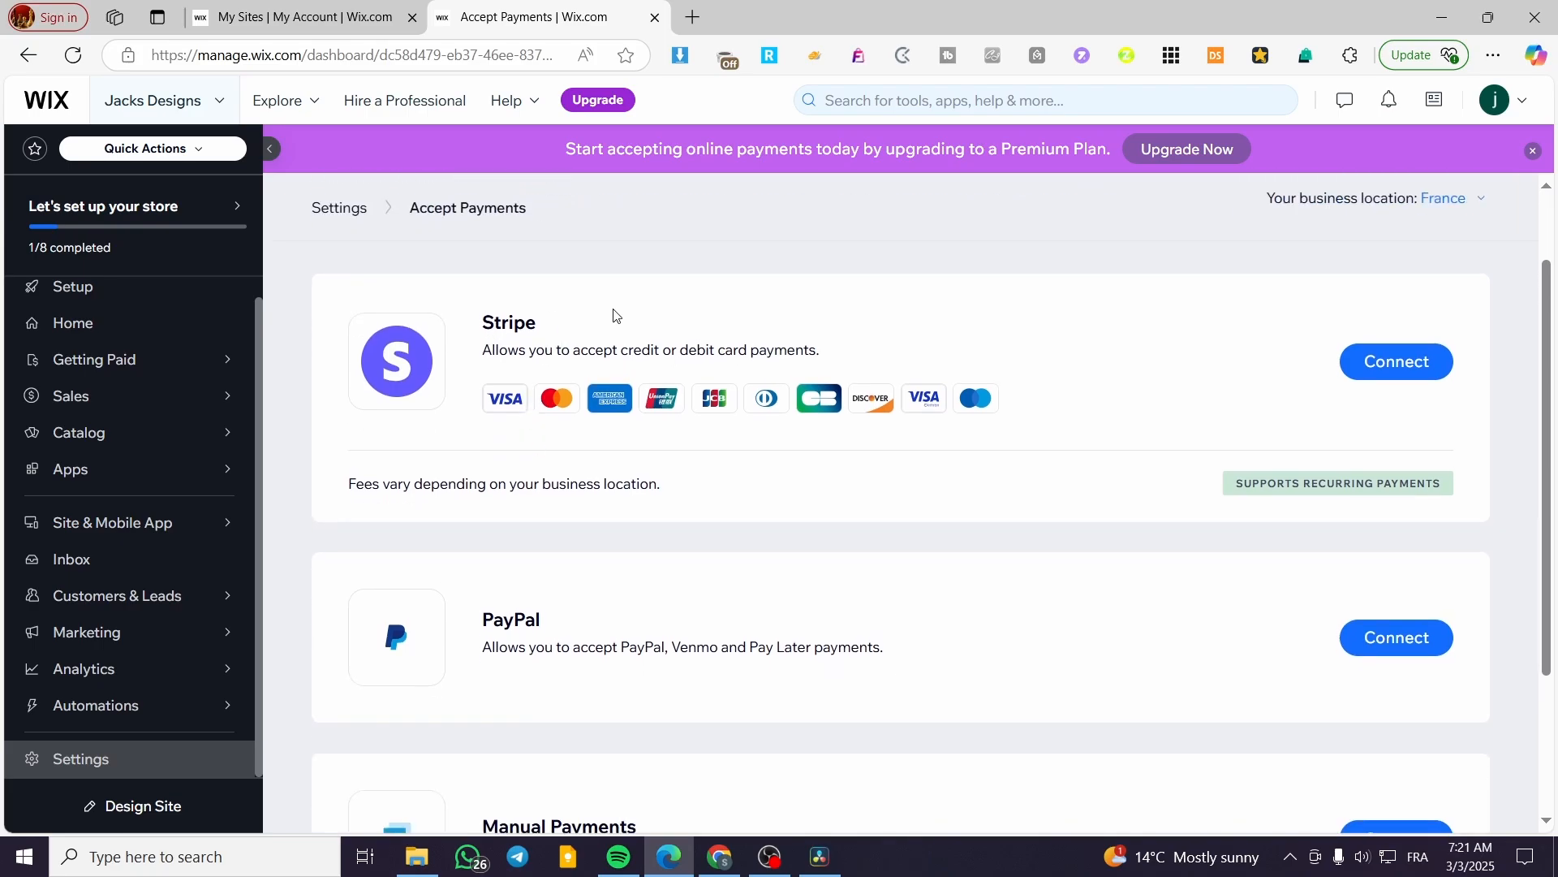
scroll(615, 315, down, 2)
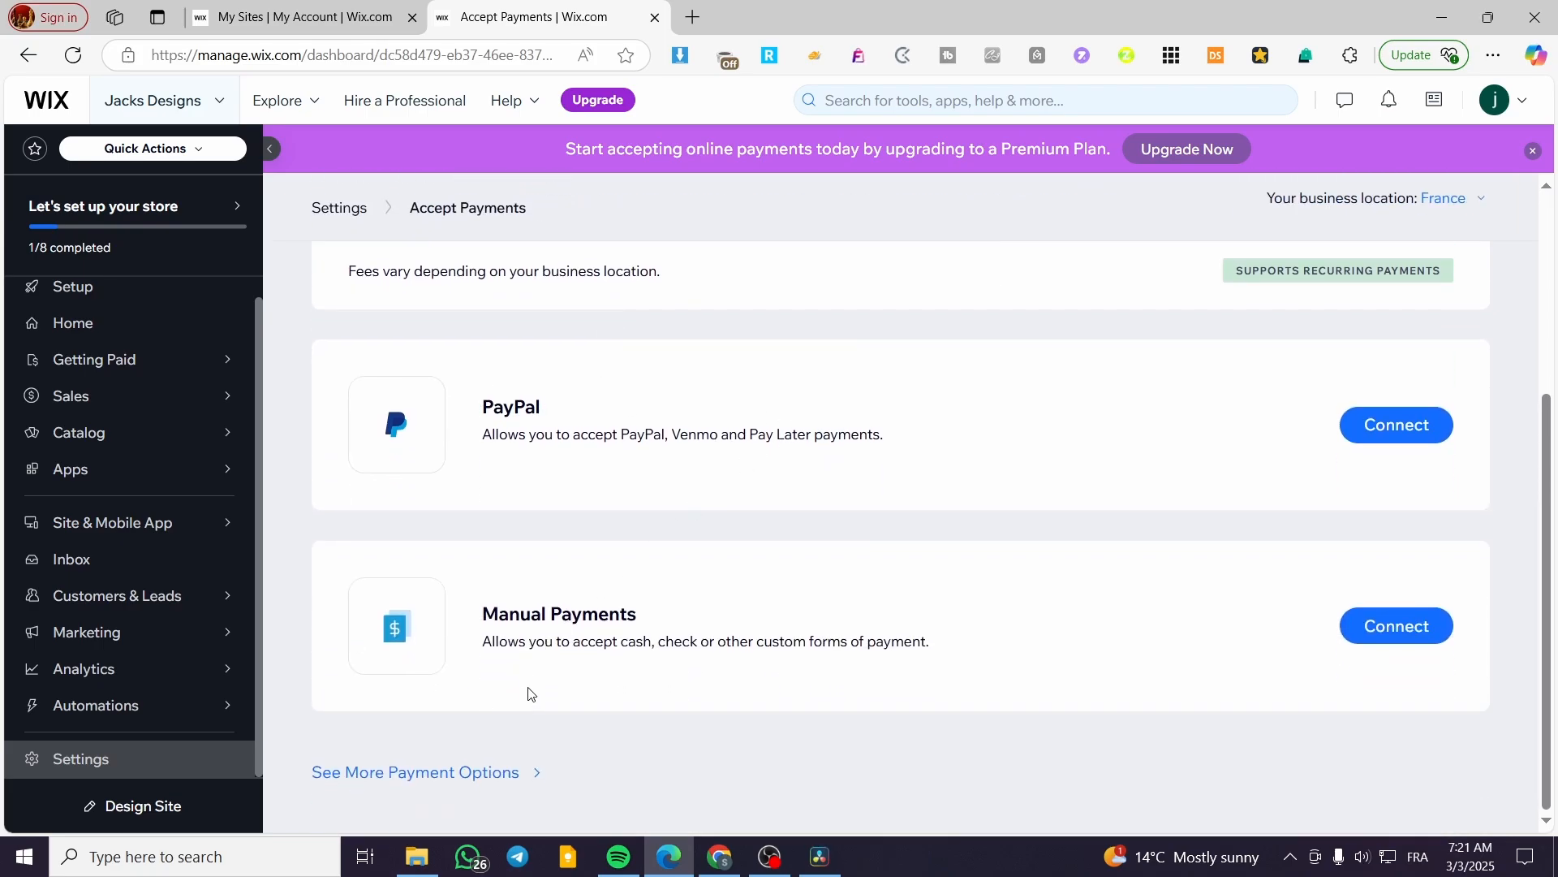
click(445, 781)
scroll(642, 569, down, 5)
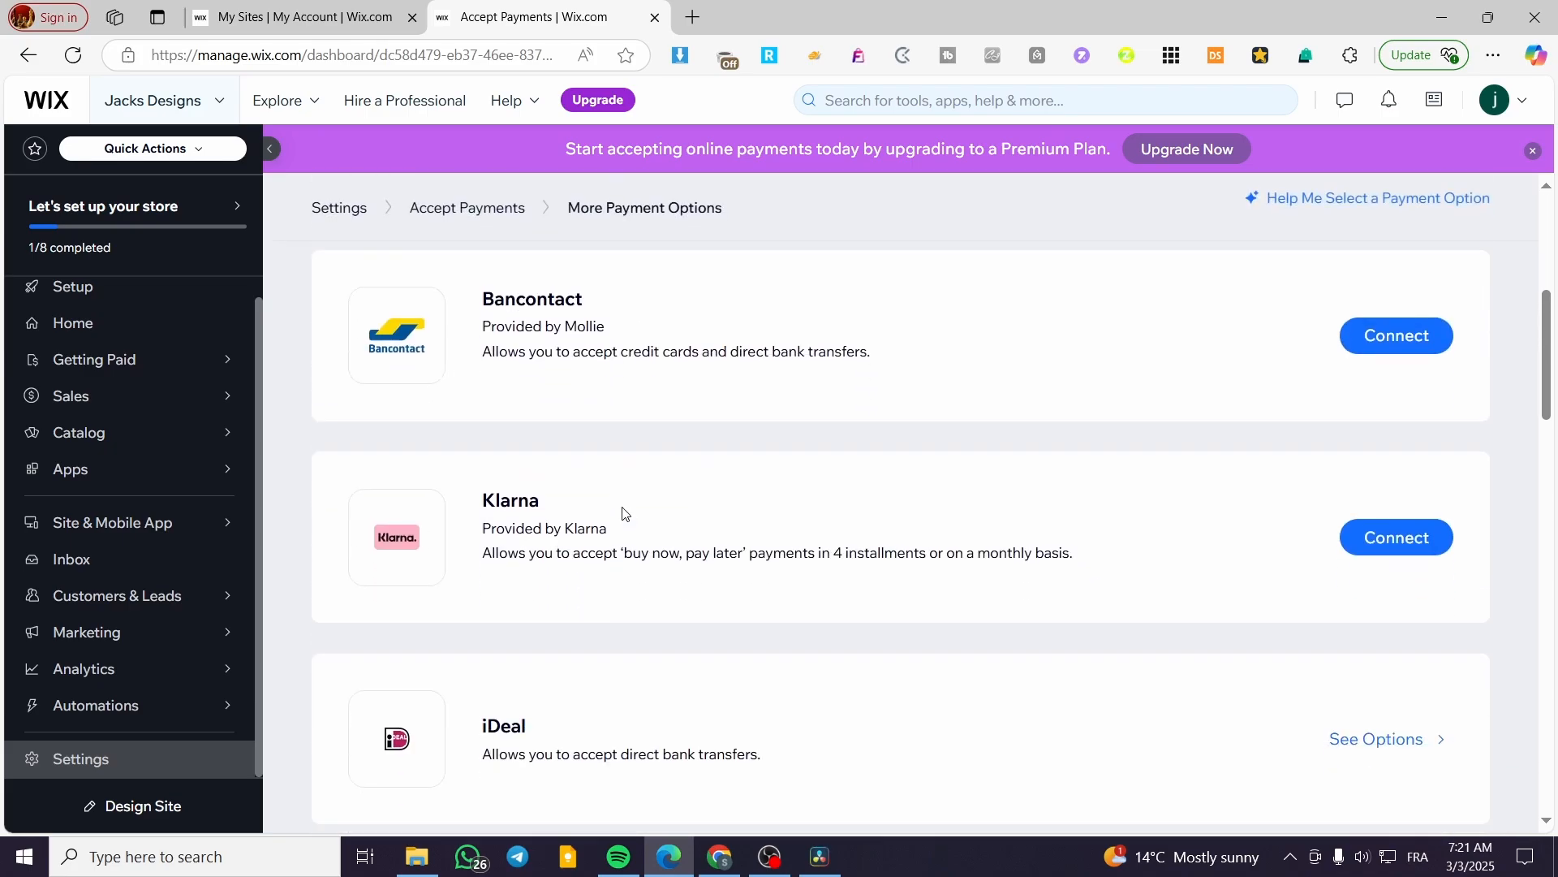
scroll(429, 404, up, 5)
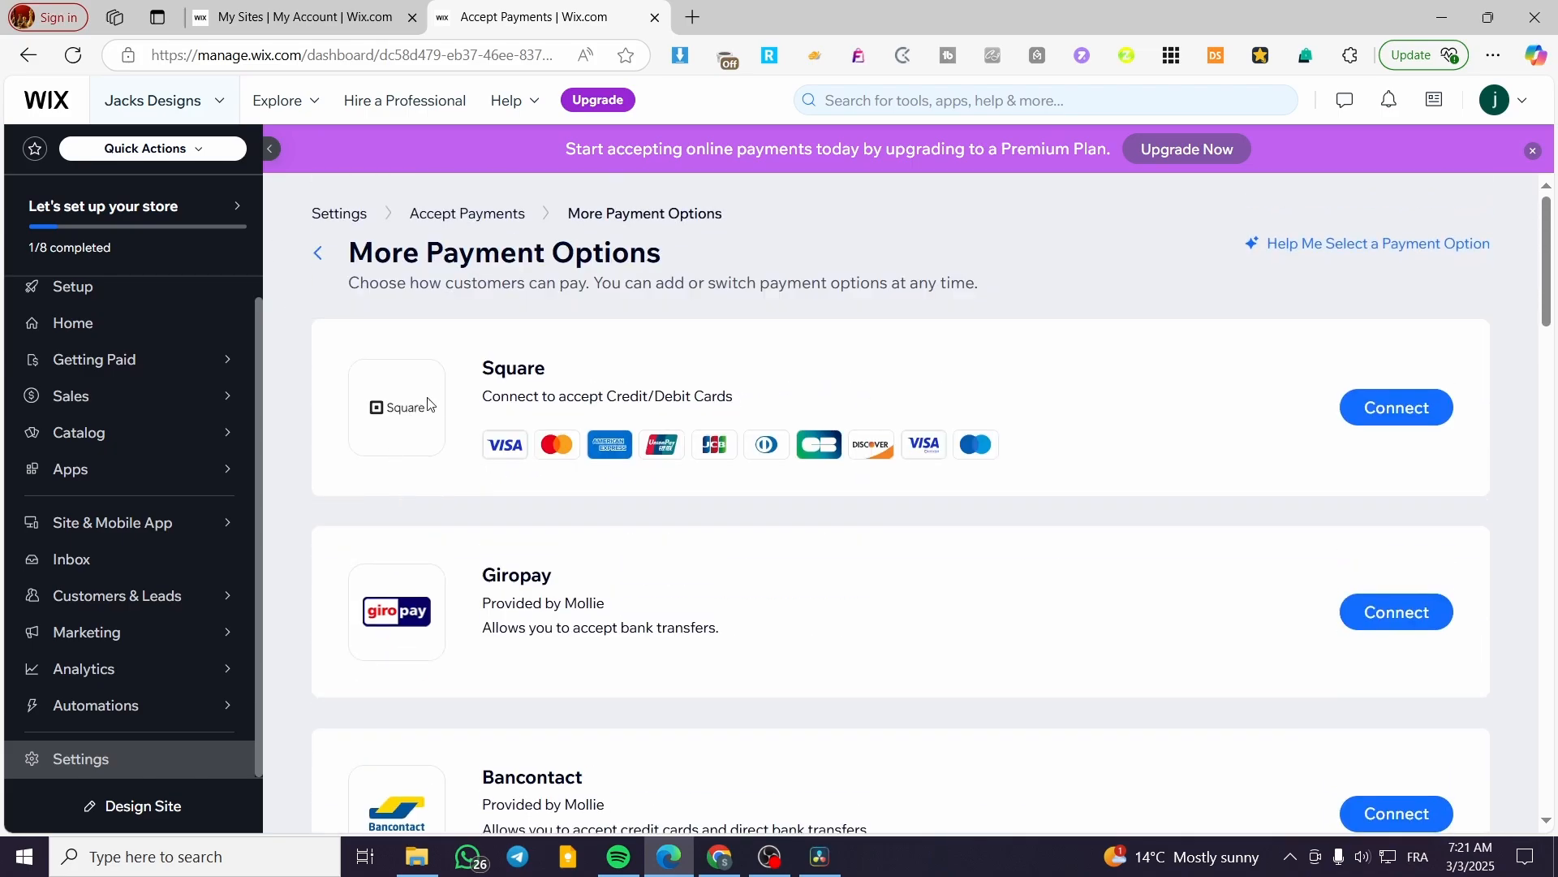
click(318, 252)
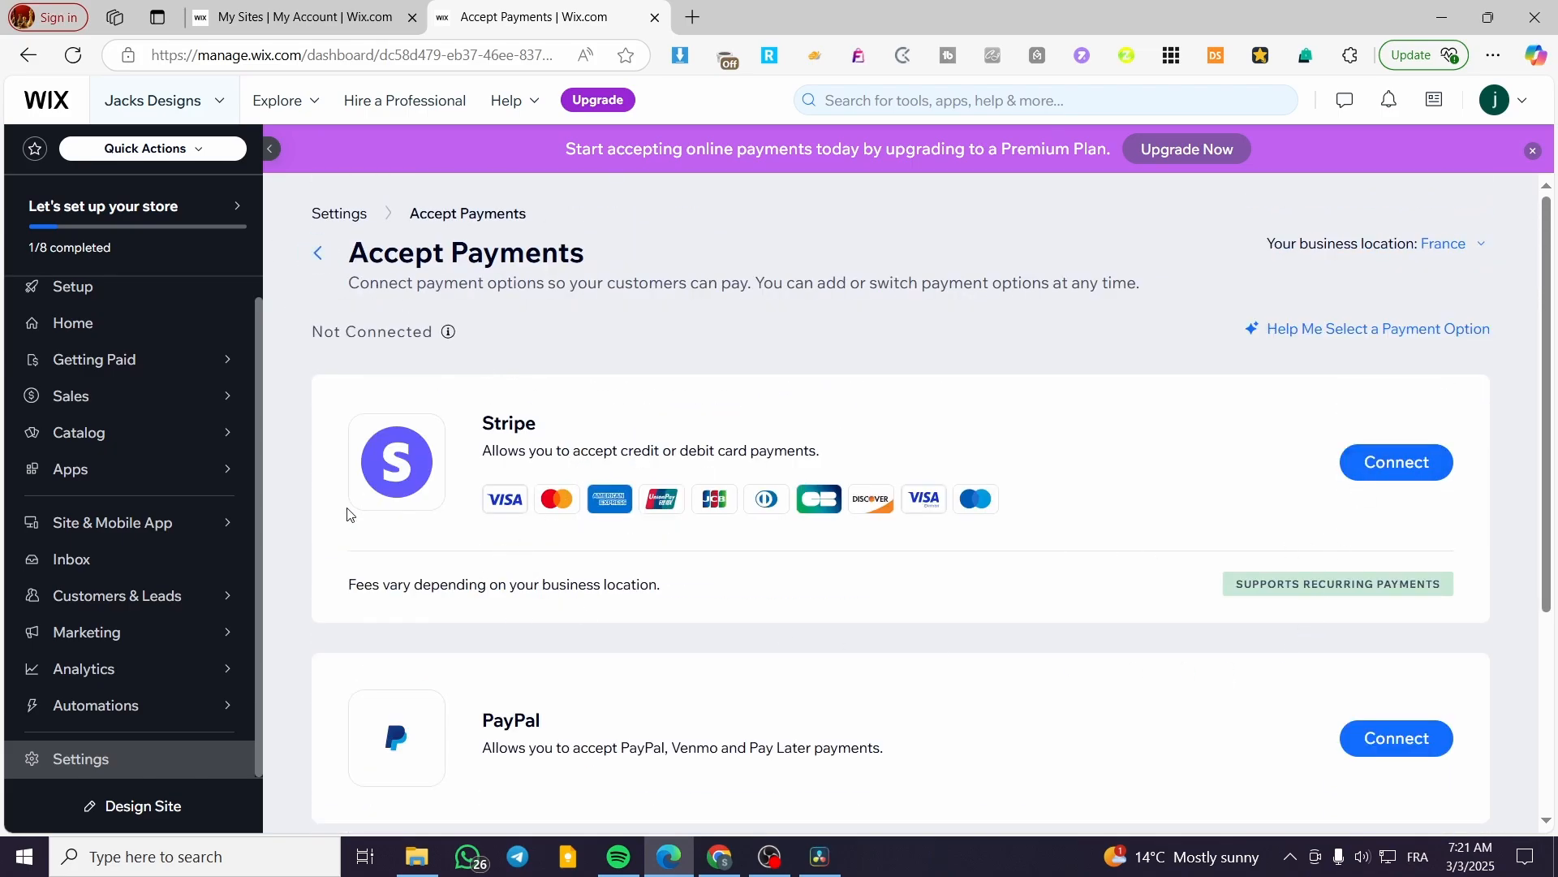
scroll(400, 392, down, 4)
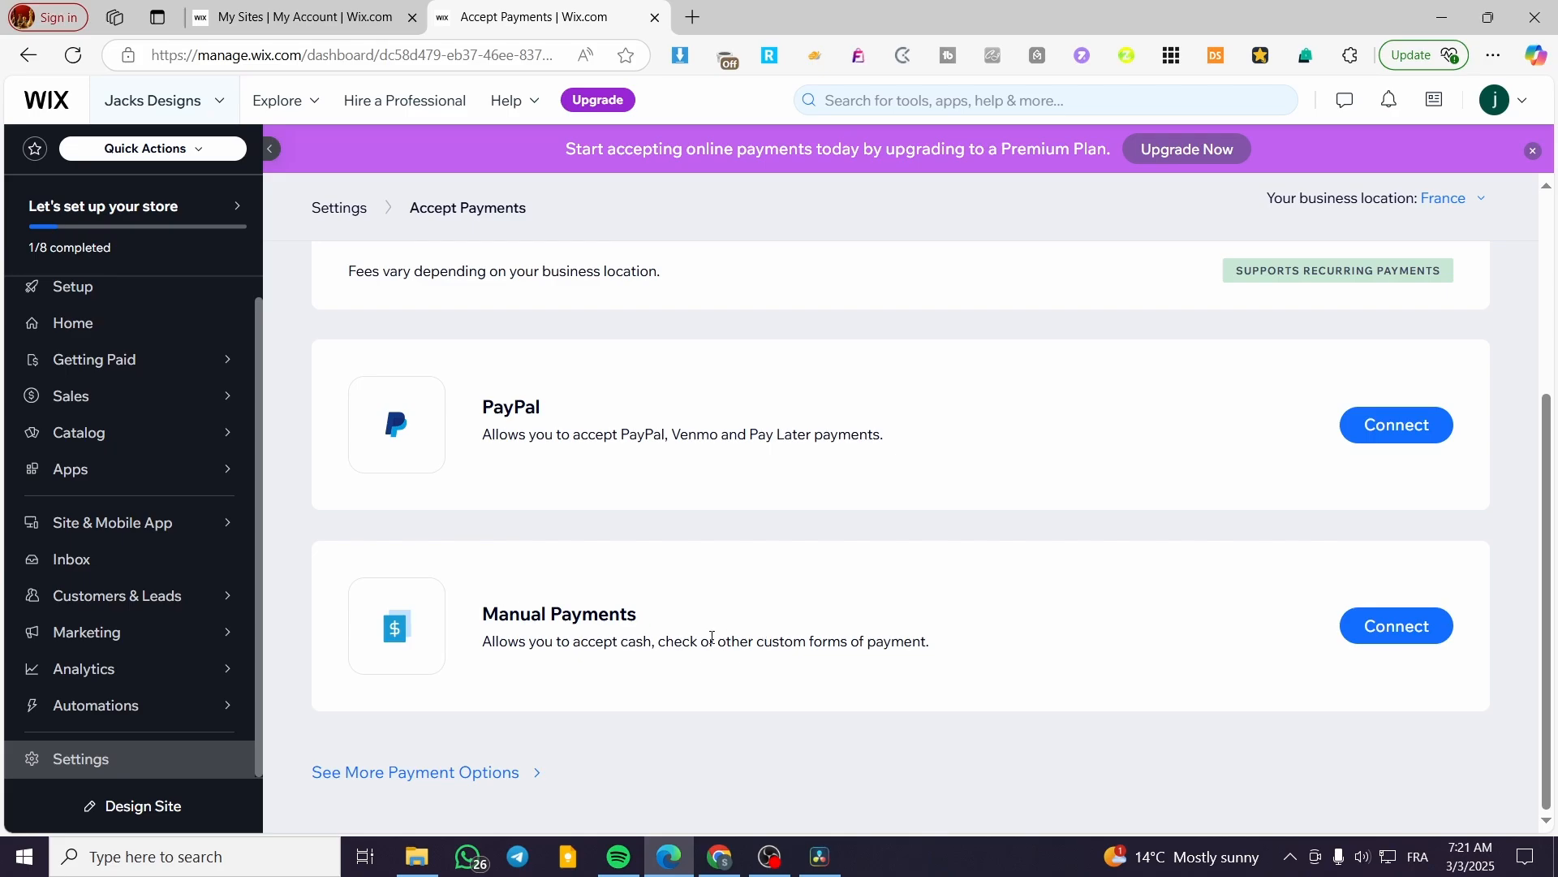
scroll(684, 644, up, 4)
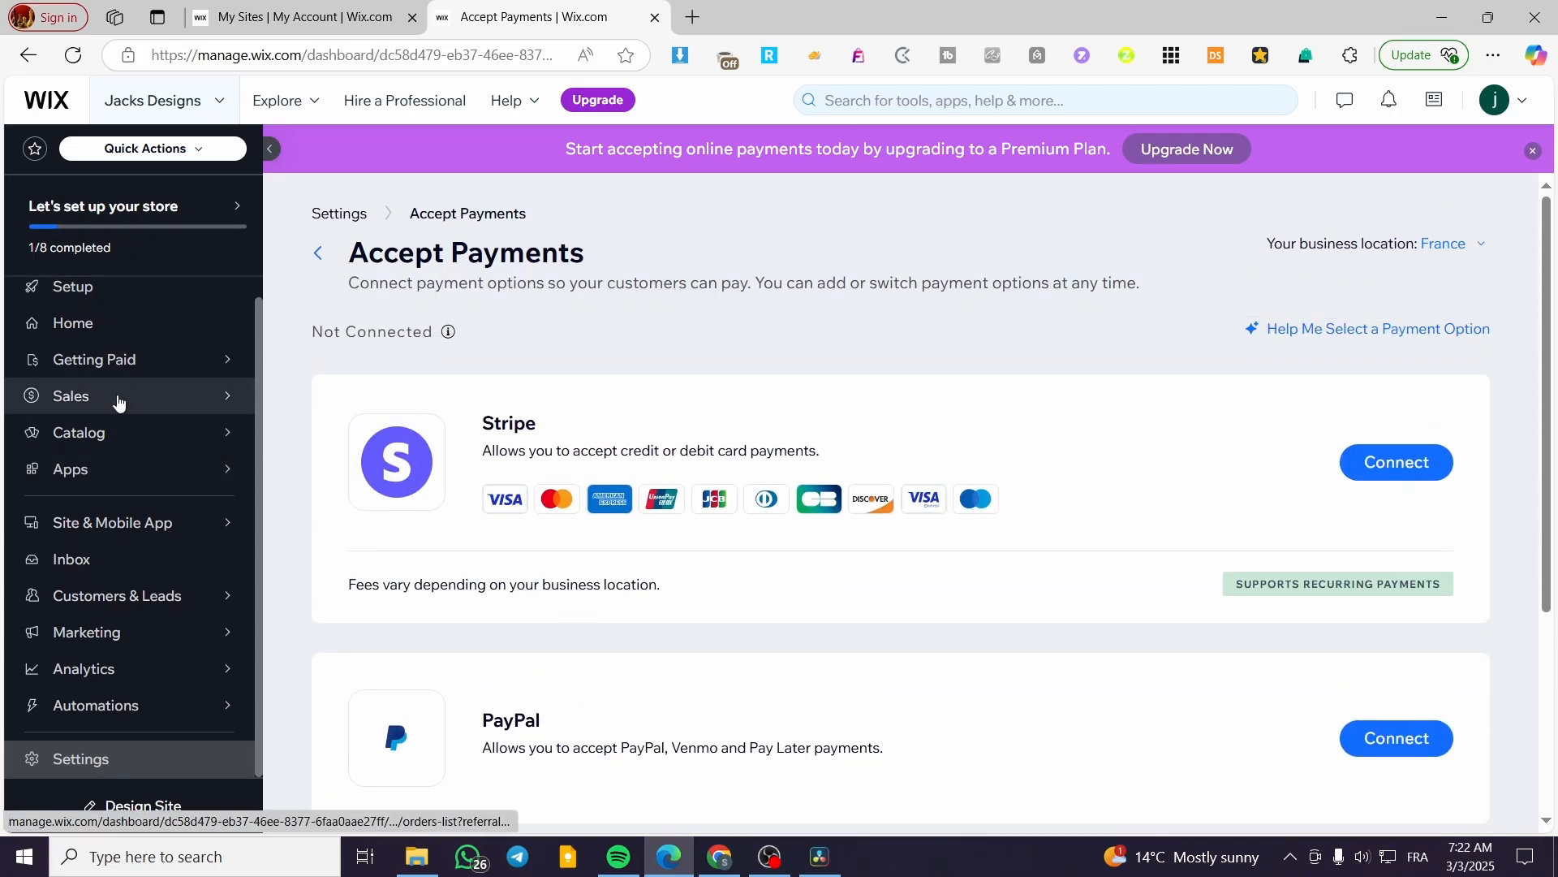
scroll(114, 365, up, 1)
click(116, 322)
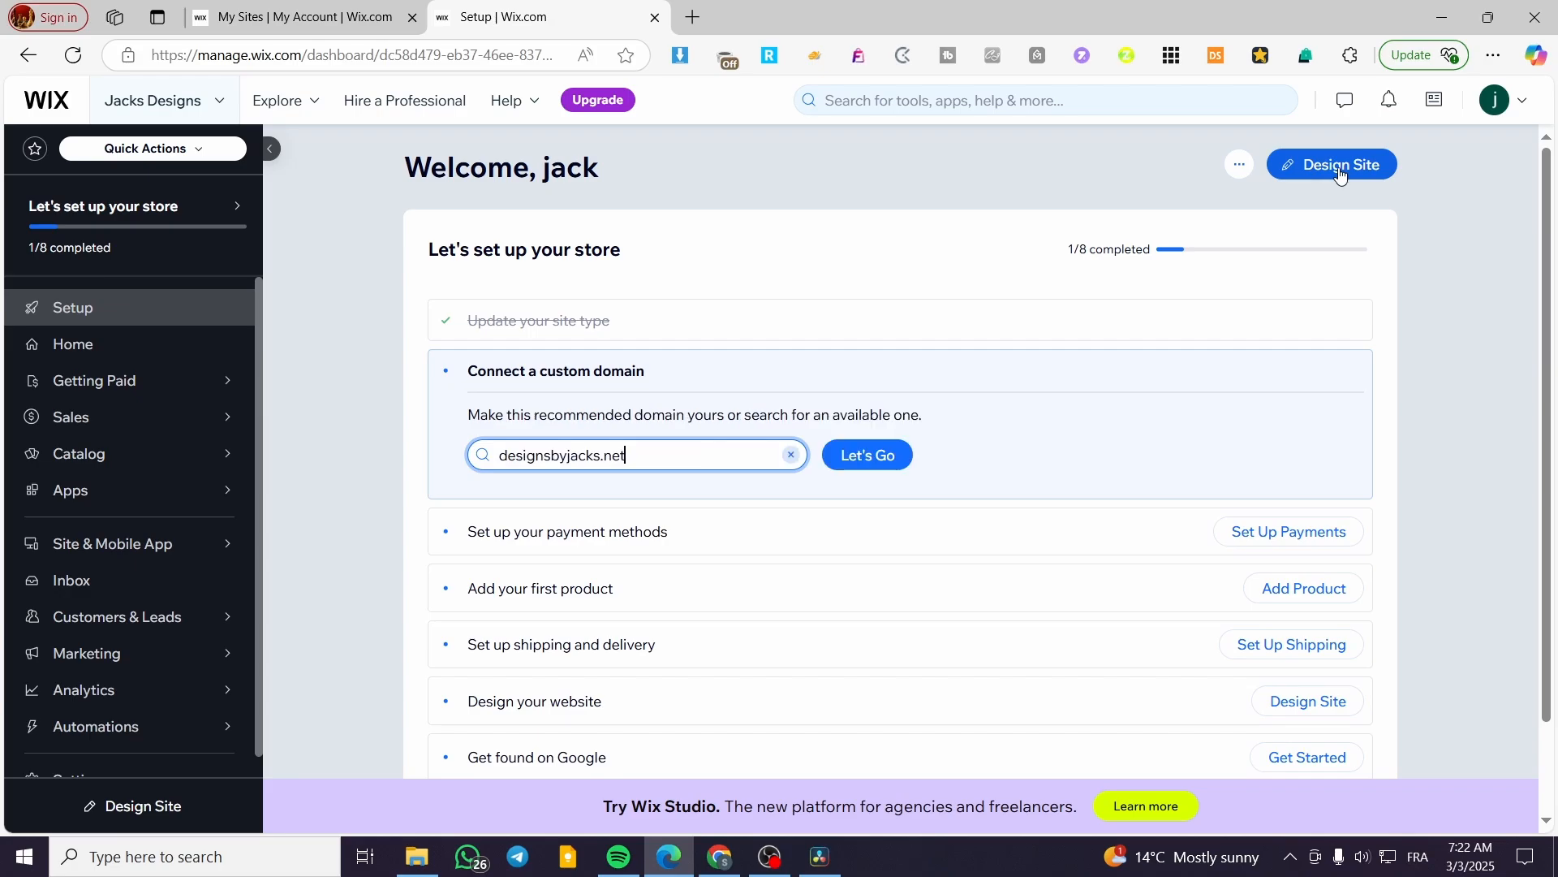
Start the website design flow from the Setup page's Design Site button.
click(1340, 167)
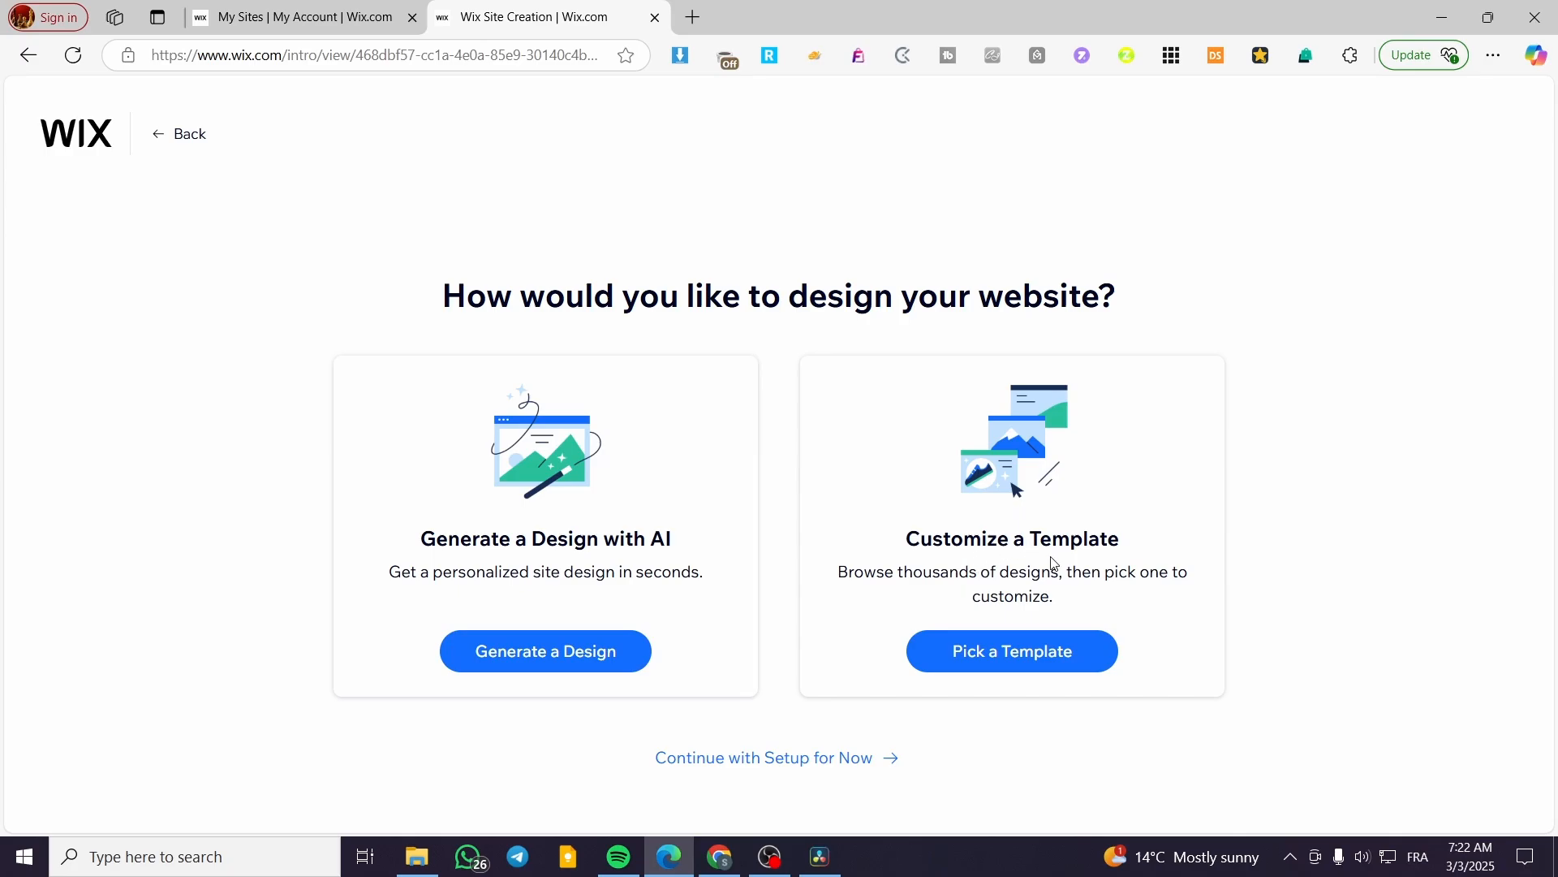
Open the eCommerce templates gallery and browse to page 3 of the listings.
right_click(1009, 666)
click(974, 654)
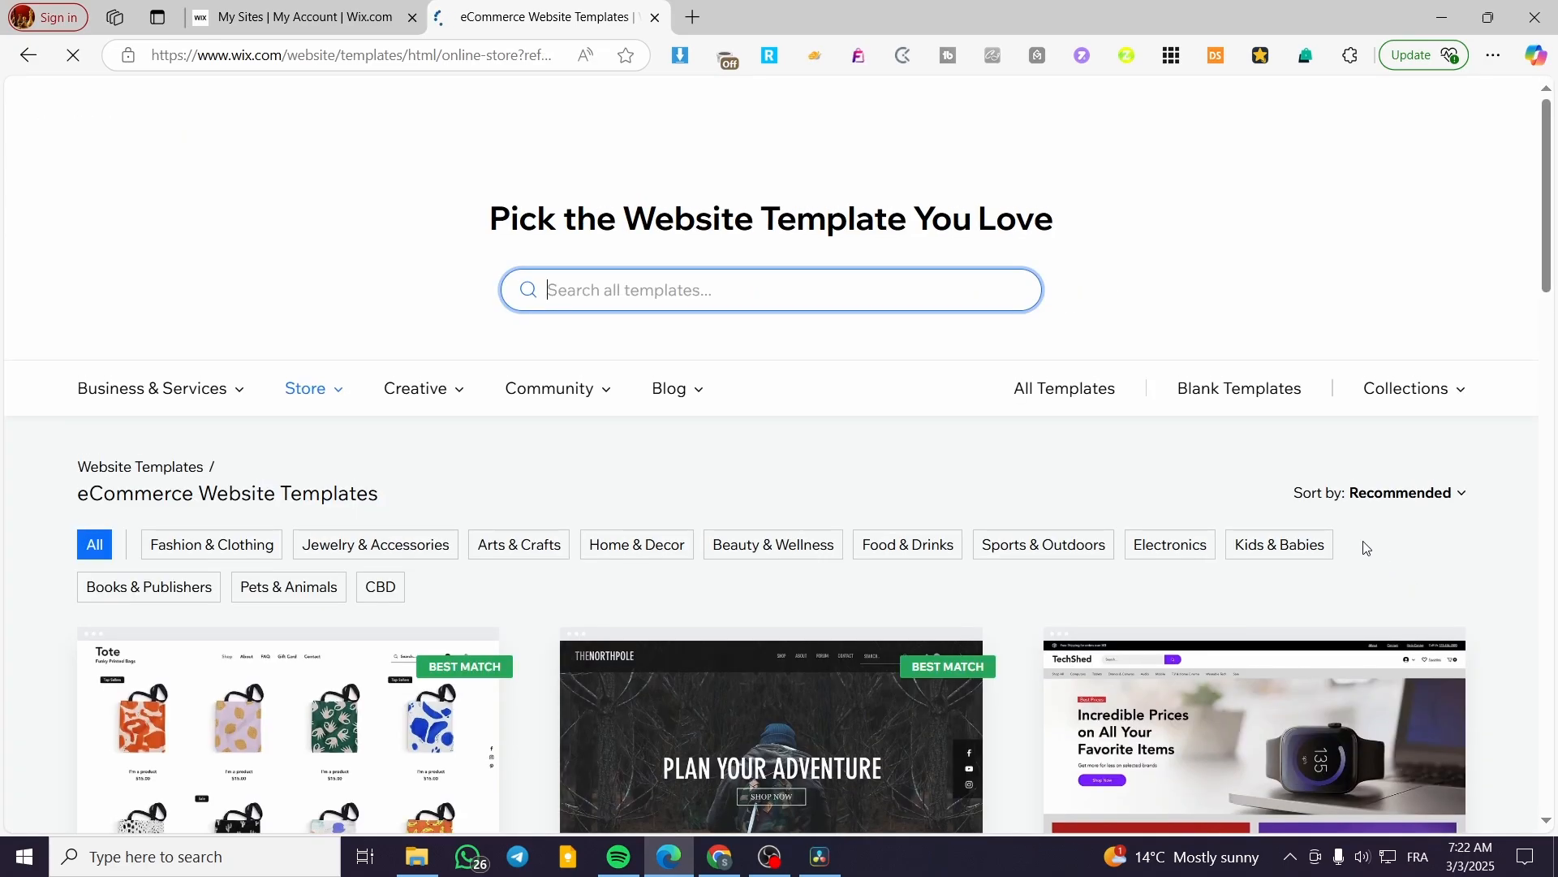
scroll(925, 494, down, 3)
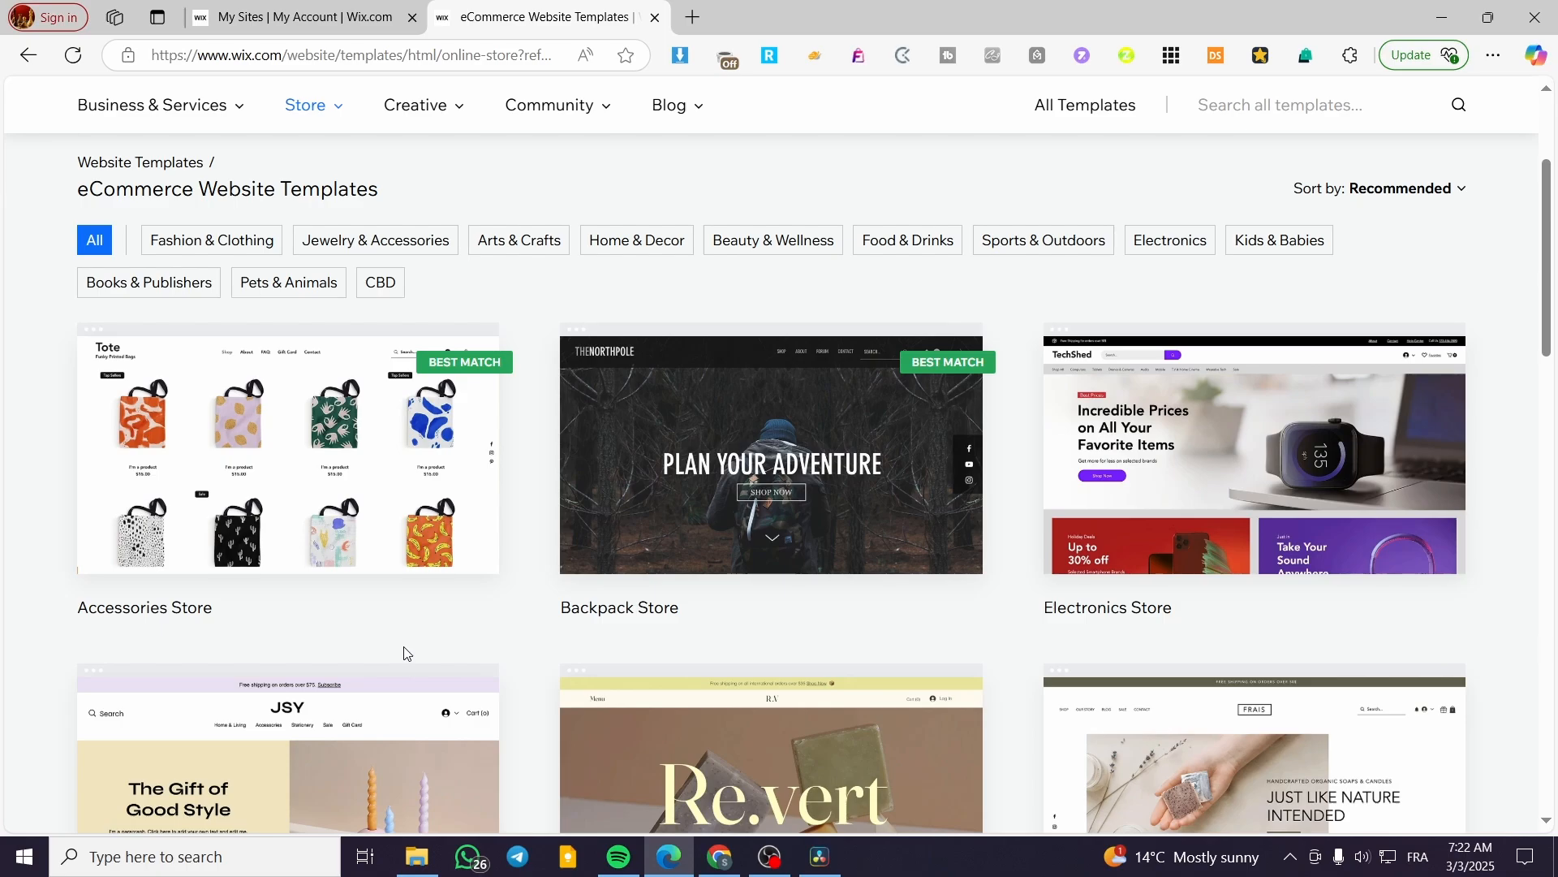
scroll(407, 648, down, 3)
mouse_move(1126, 484)
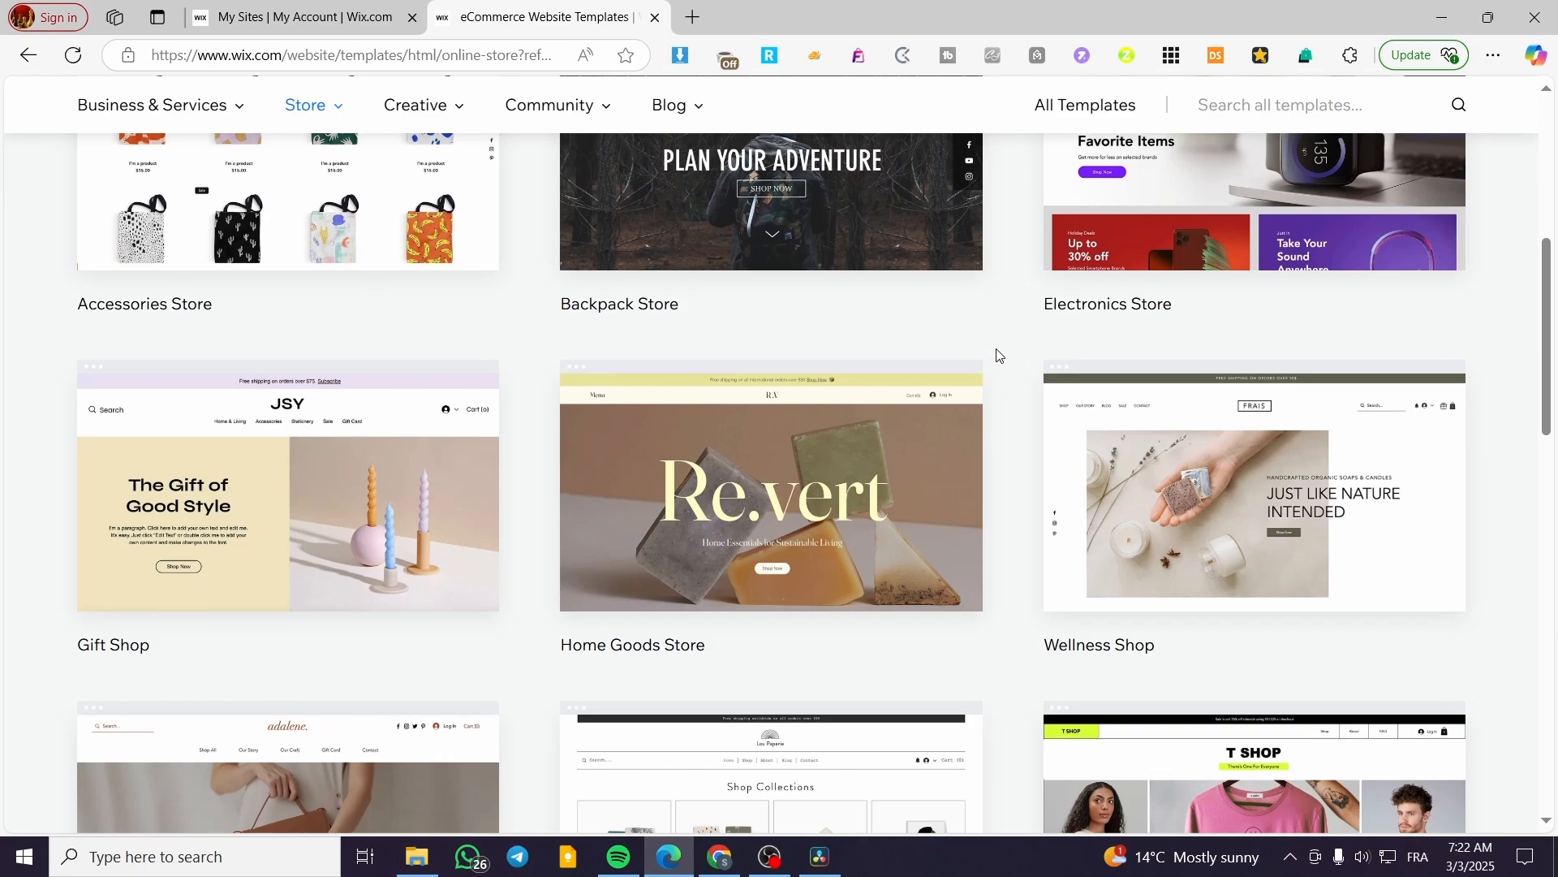
scroll(993, 382, up, 1)
scroll(994, 404, up, 5)
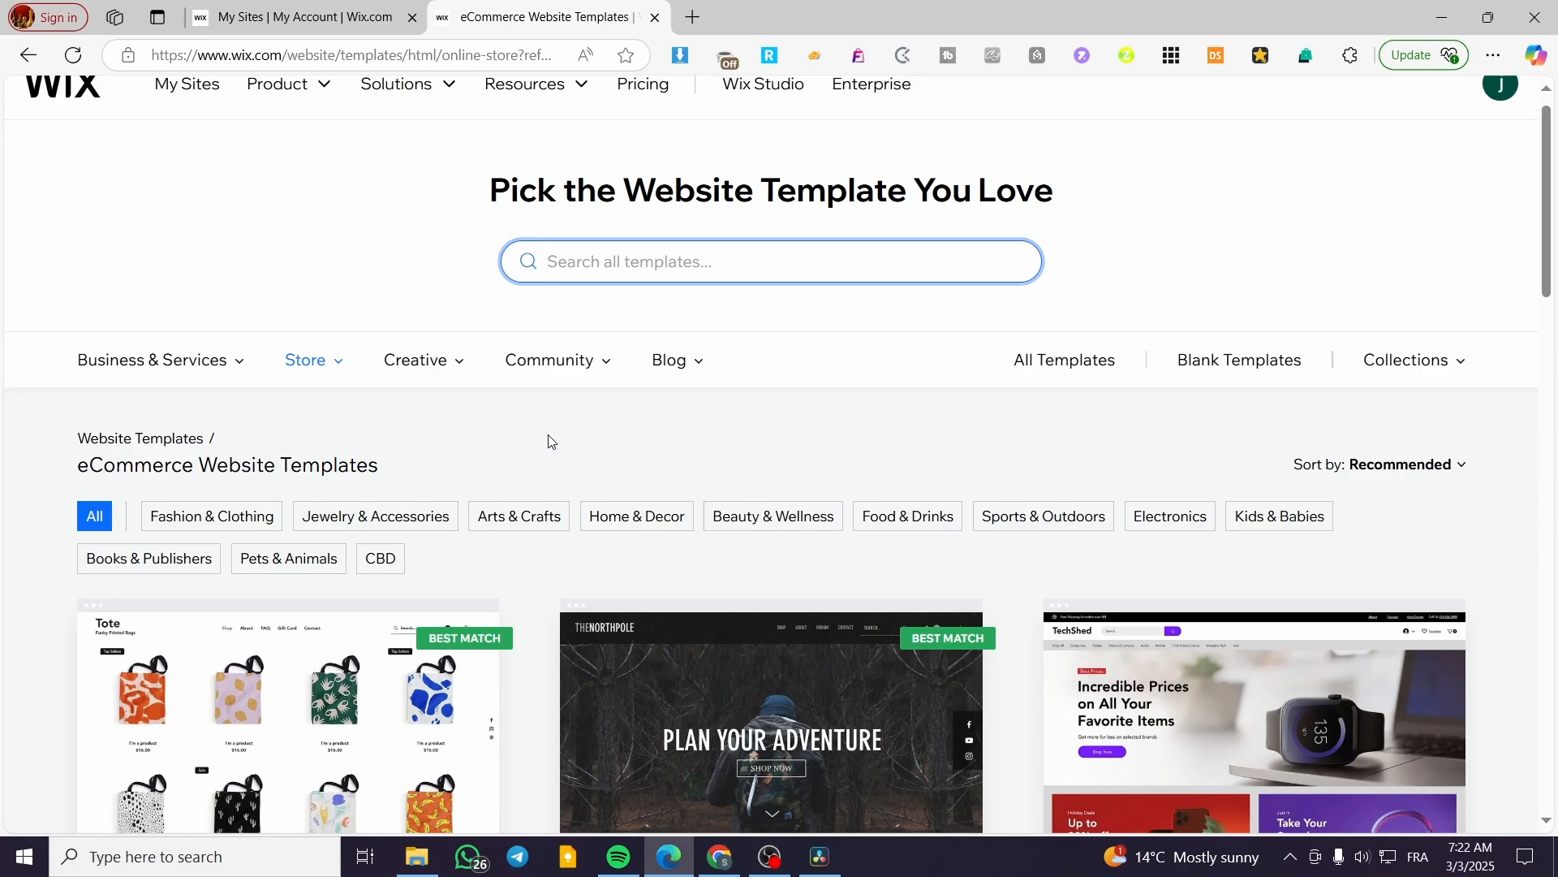
scroll(547, 441, down, 3)
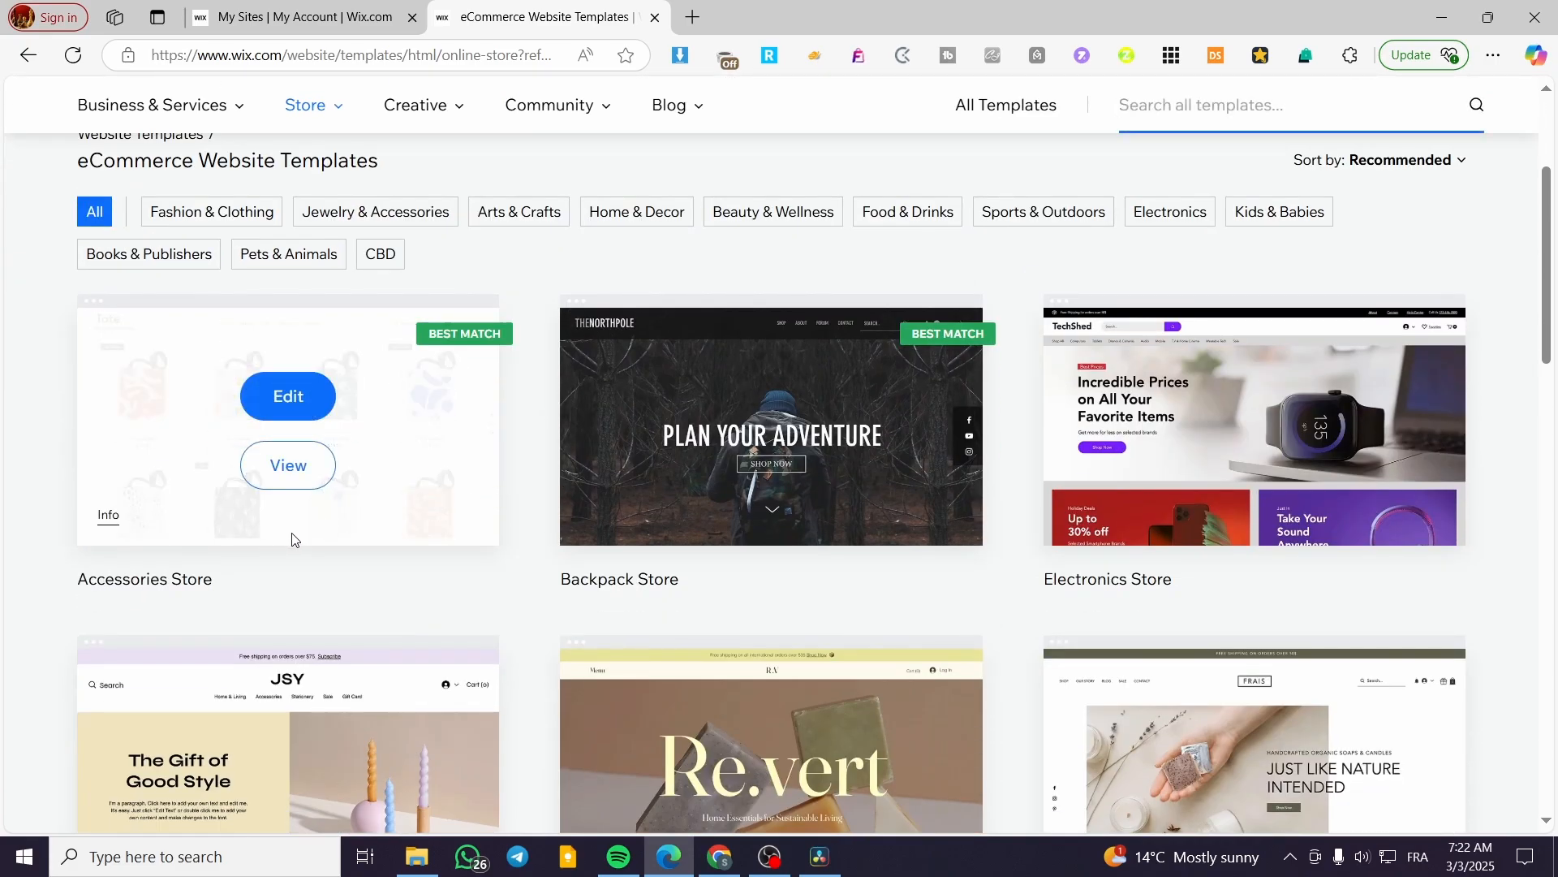
scroll(560, 499, down, 3)
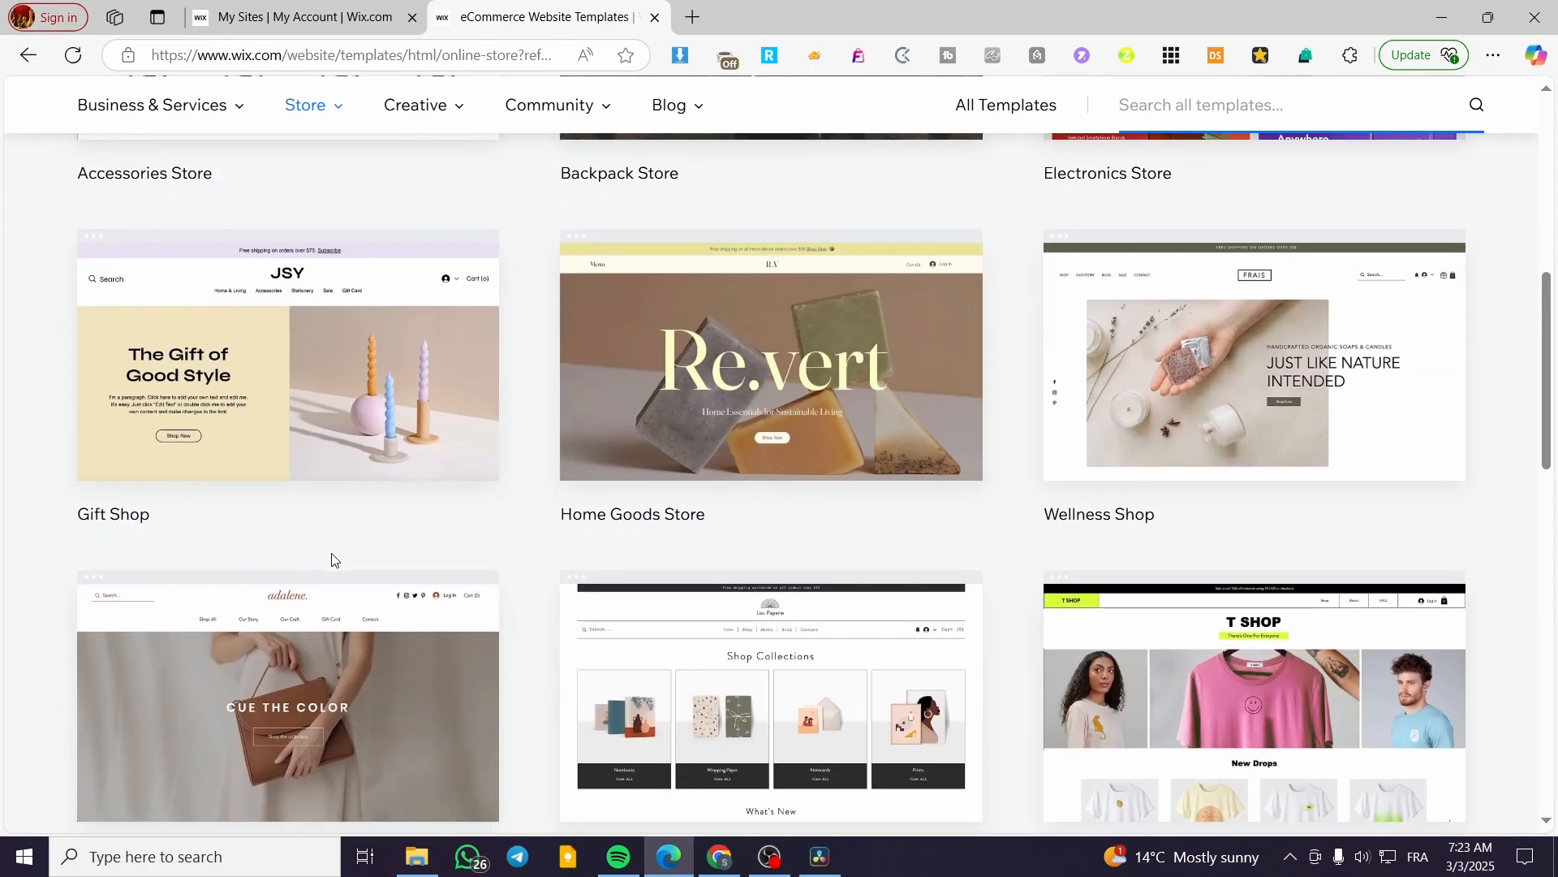
scroll(1428, 528, down, 4)
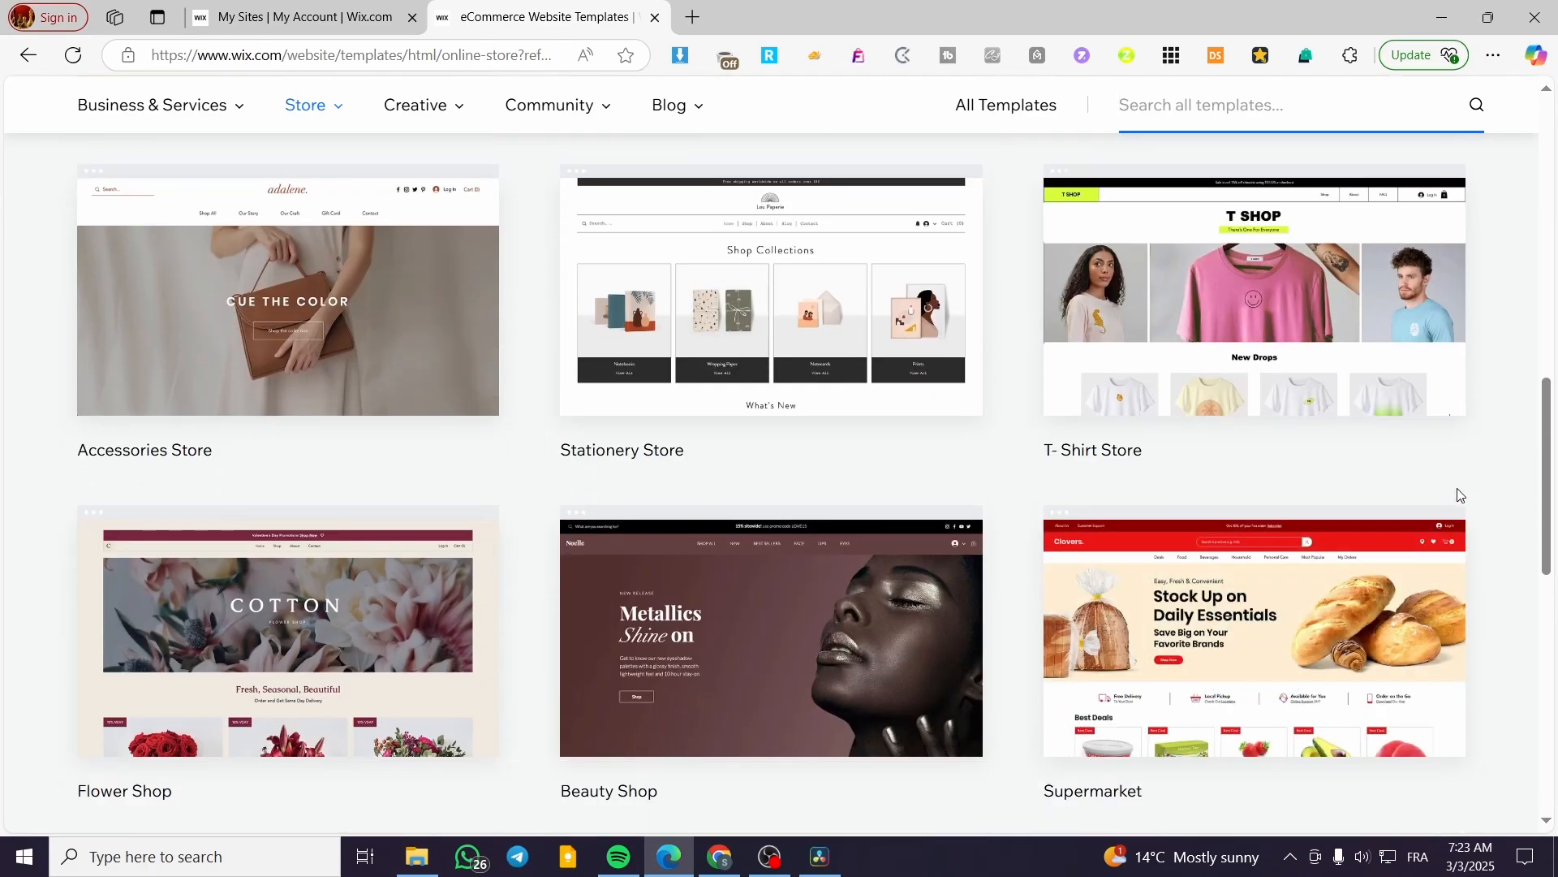
mouse_move(1136, 405)
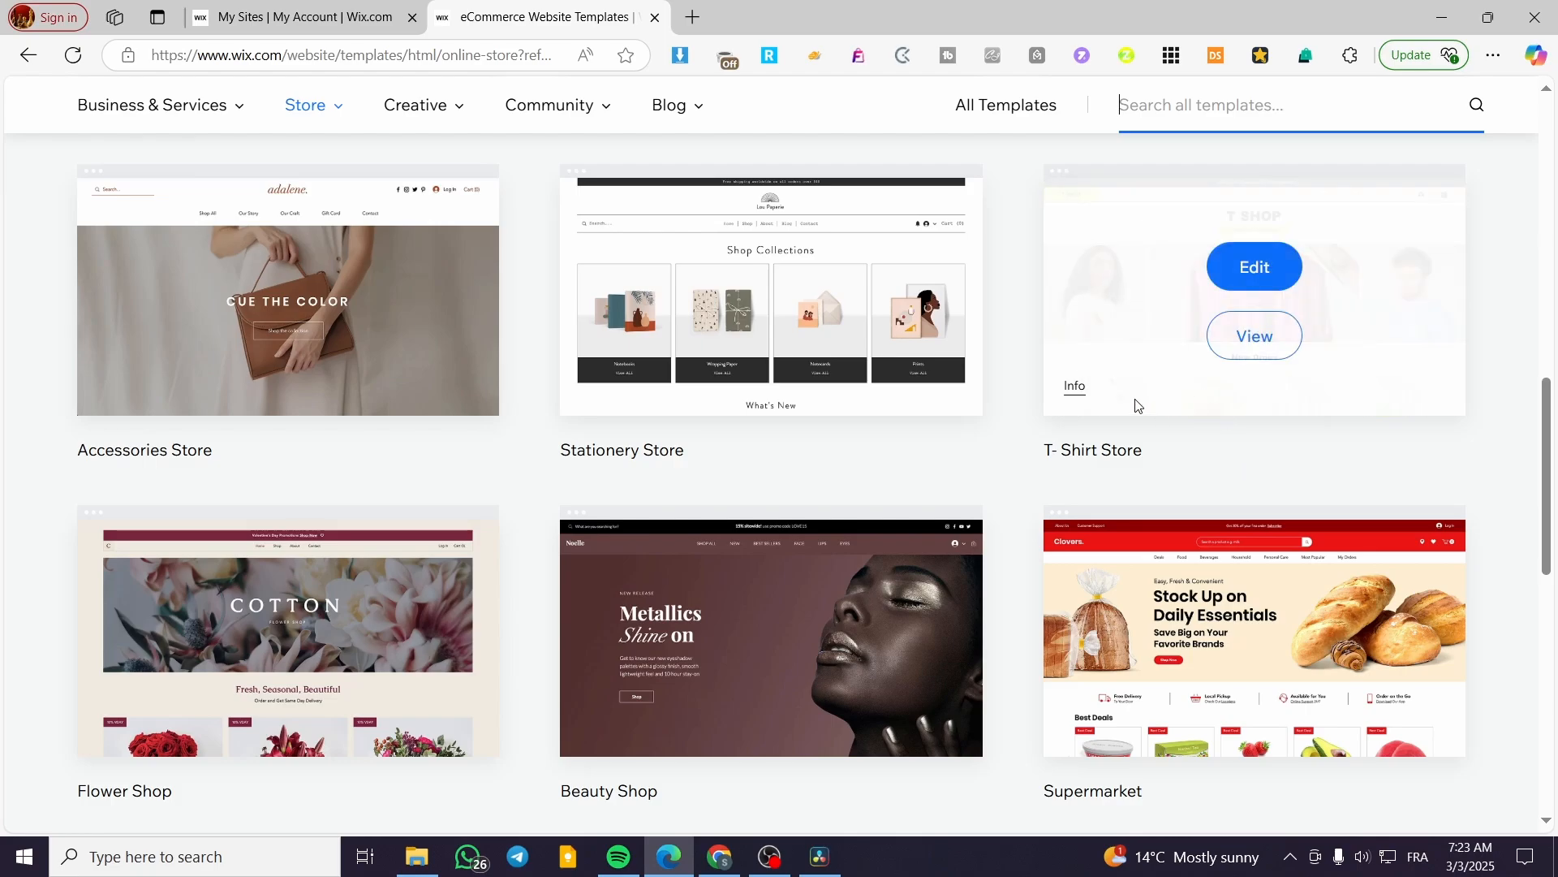
scroll(828, 439, down, 3)
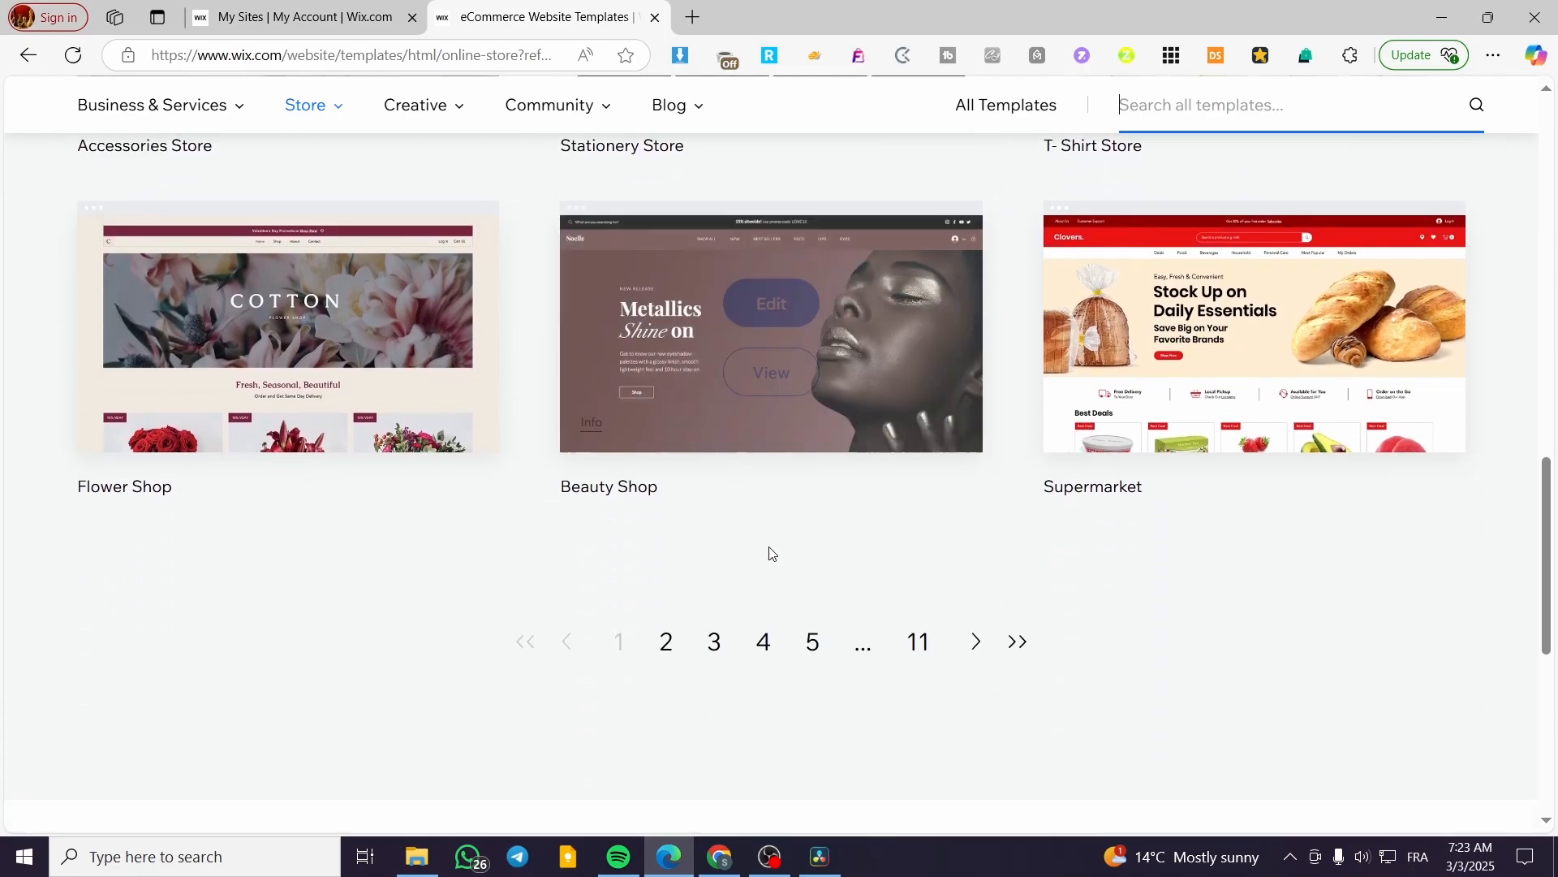
click(714, 642)
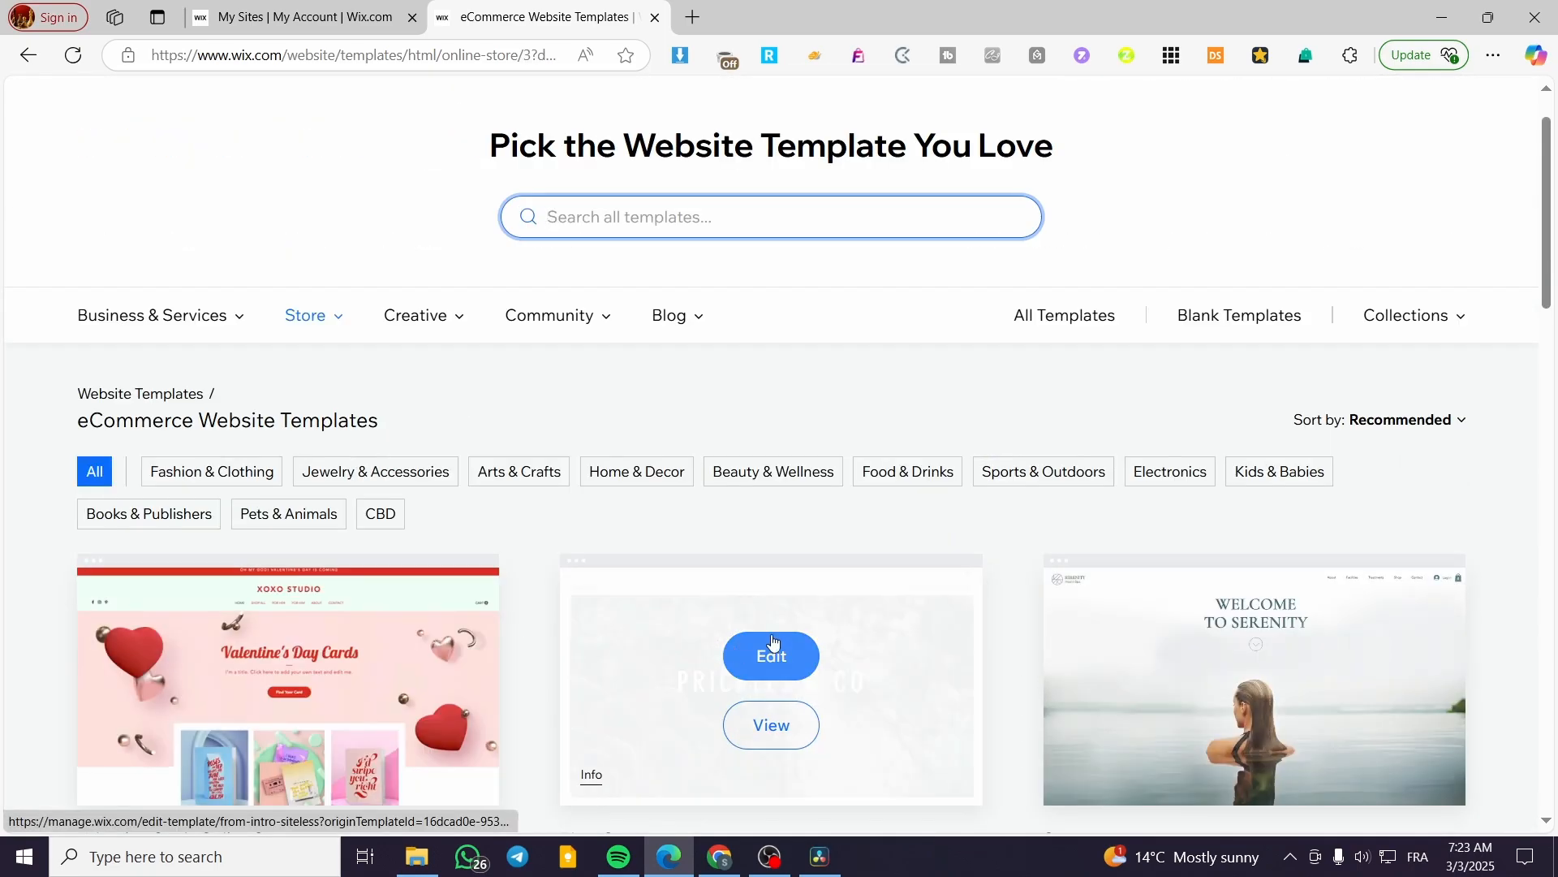
Browse to page 4 of the store templates.
scroll(762, 455, down, 4)
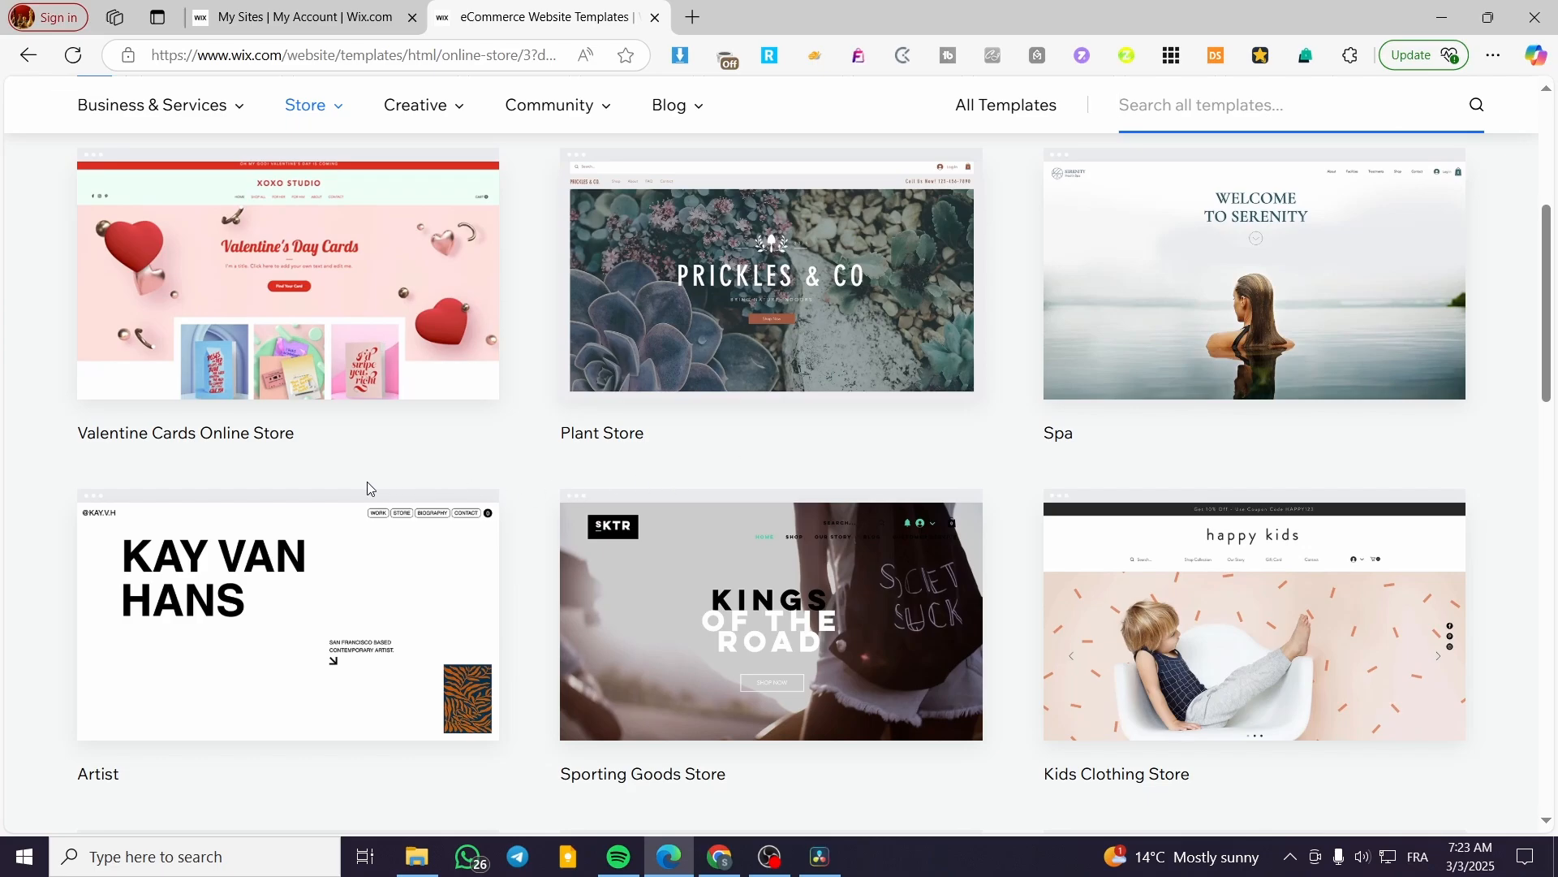
scroll(367, 484, down, 3)
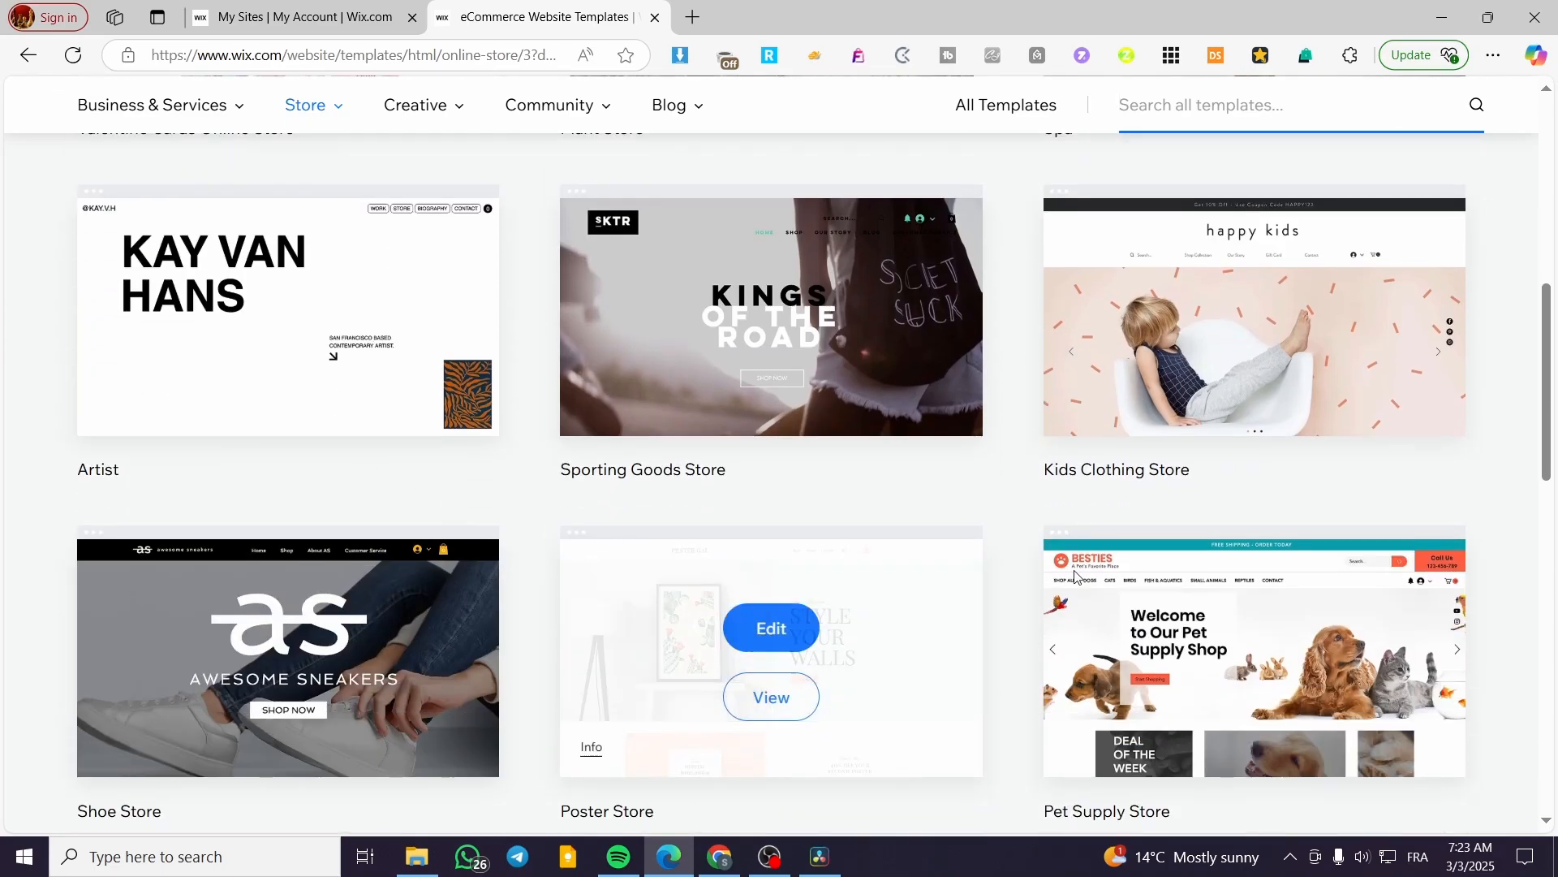
scroll(1520, 500, down, 4)
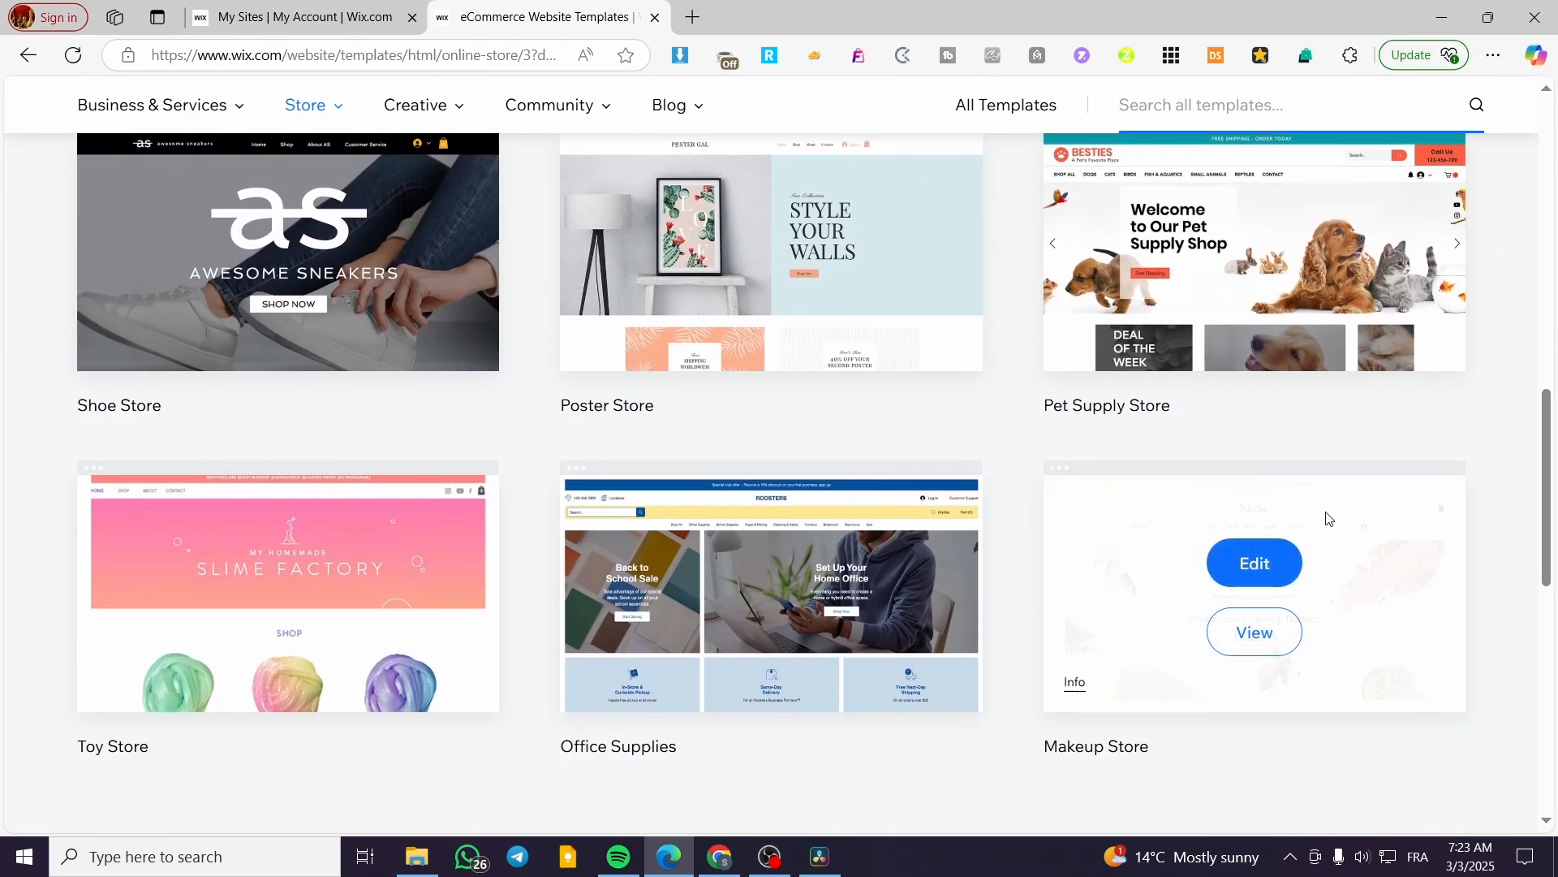
scroll(357, 810, down, 2)
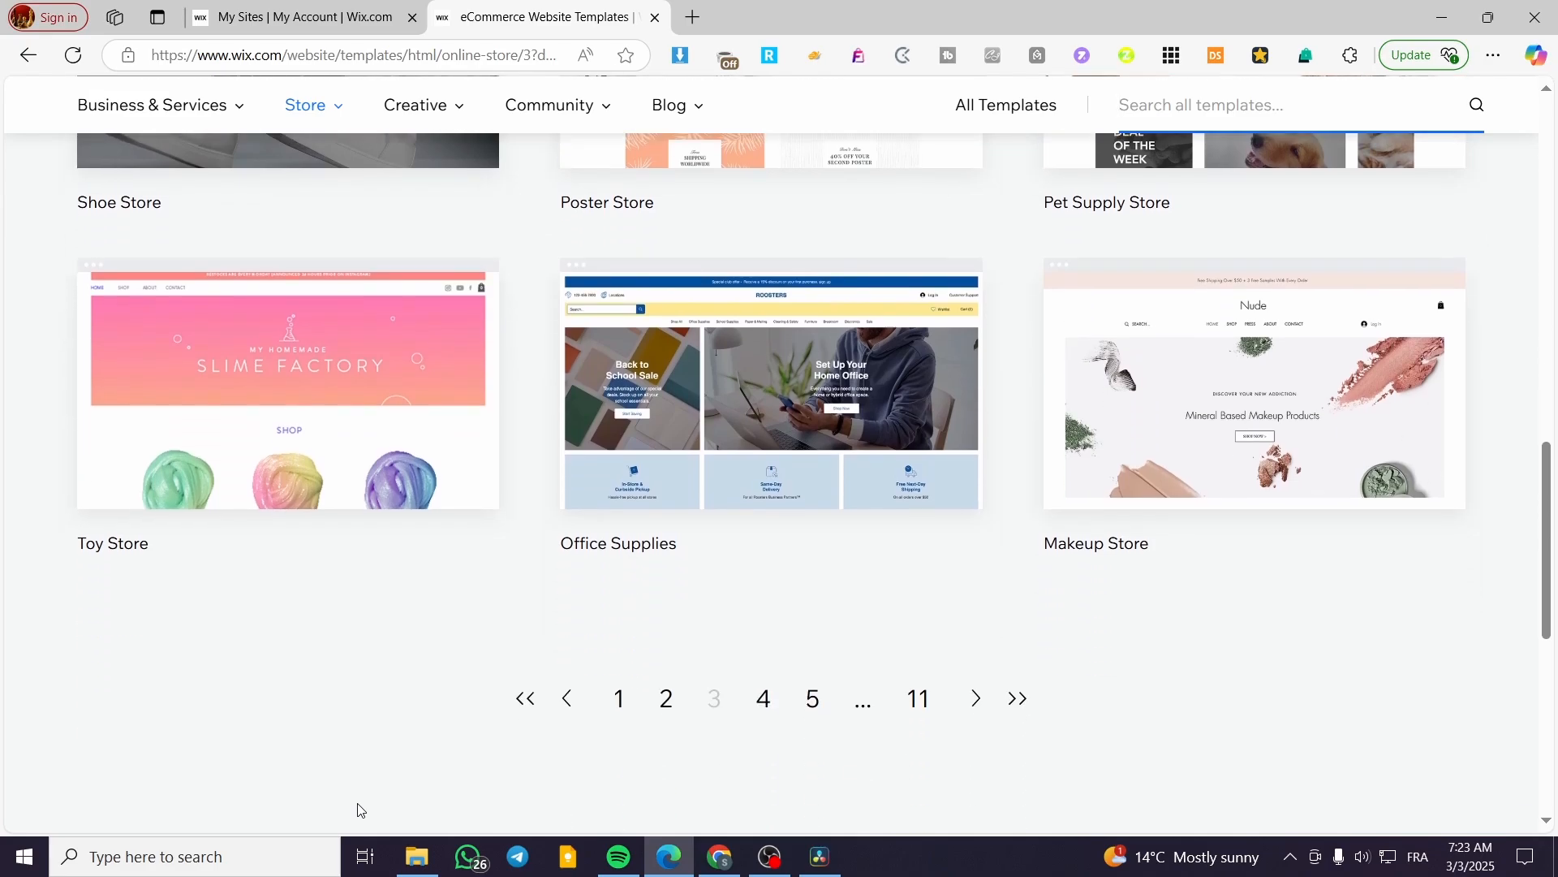
click(761, 698)
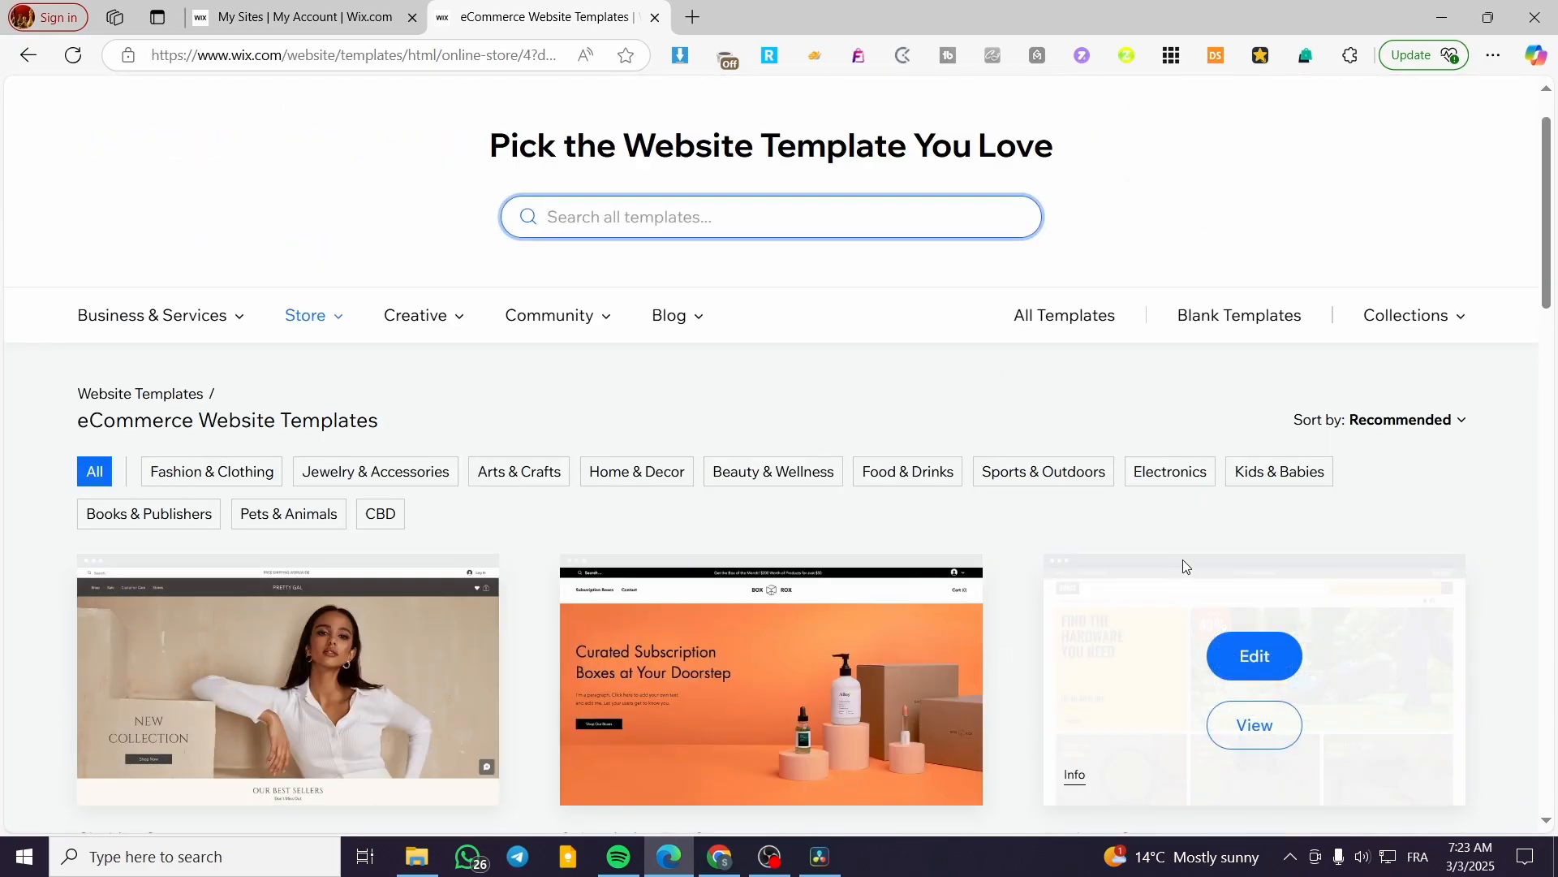
Look through page 5 of the store templates, then return to page 4.
scroll(1469, 446, down, 5)
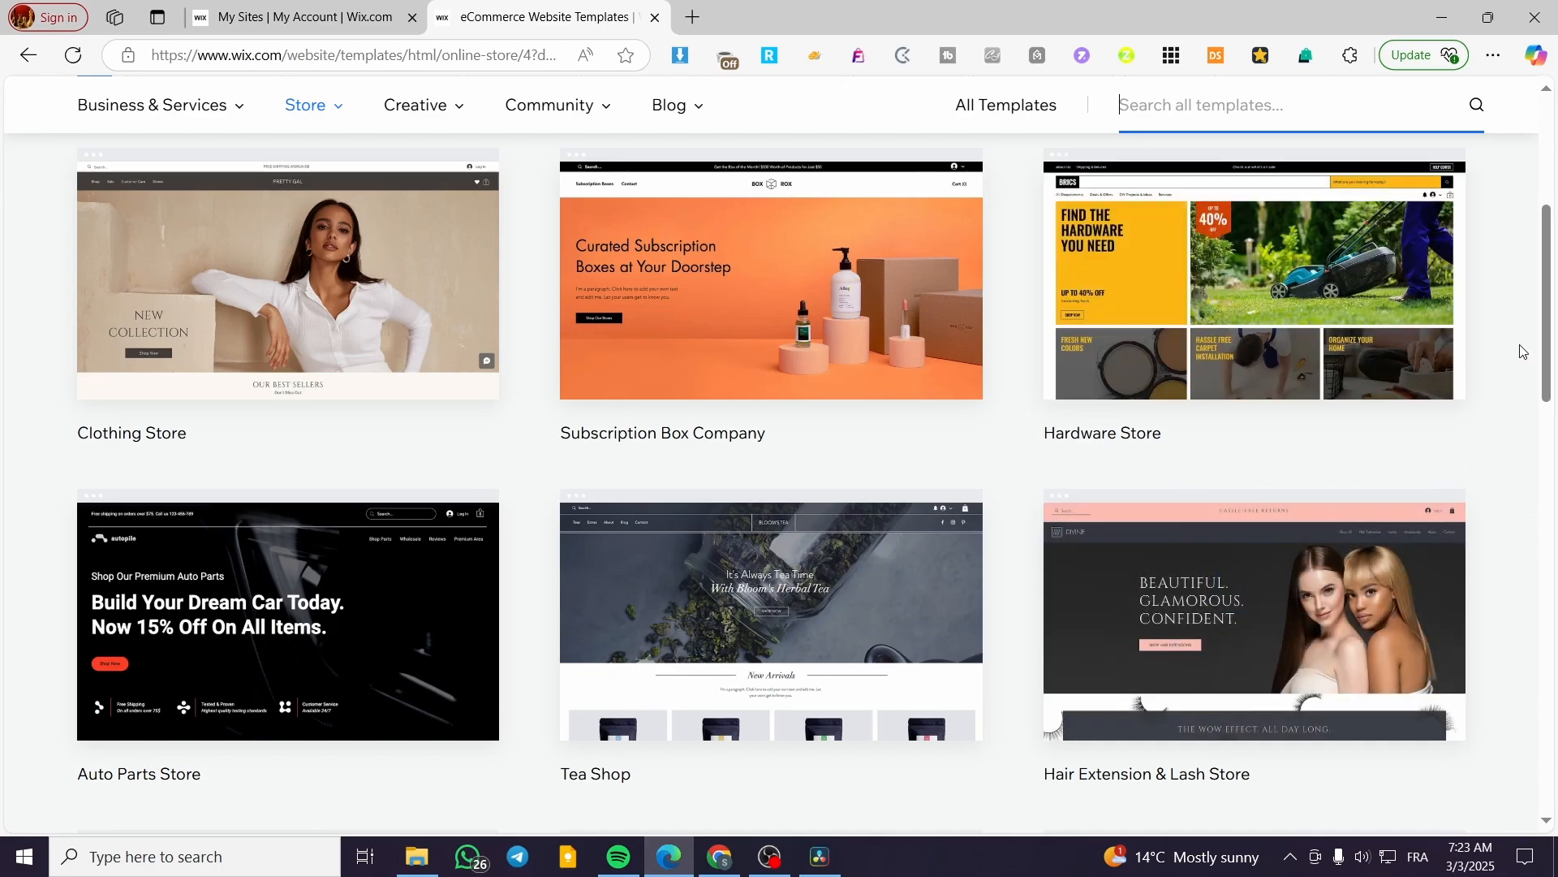
mouse_move(1375, 352)
scroll(1370, 362, down, 8)
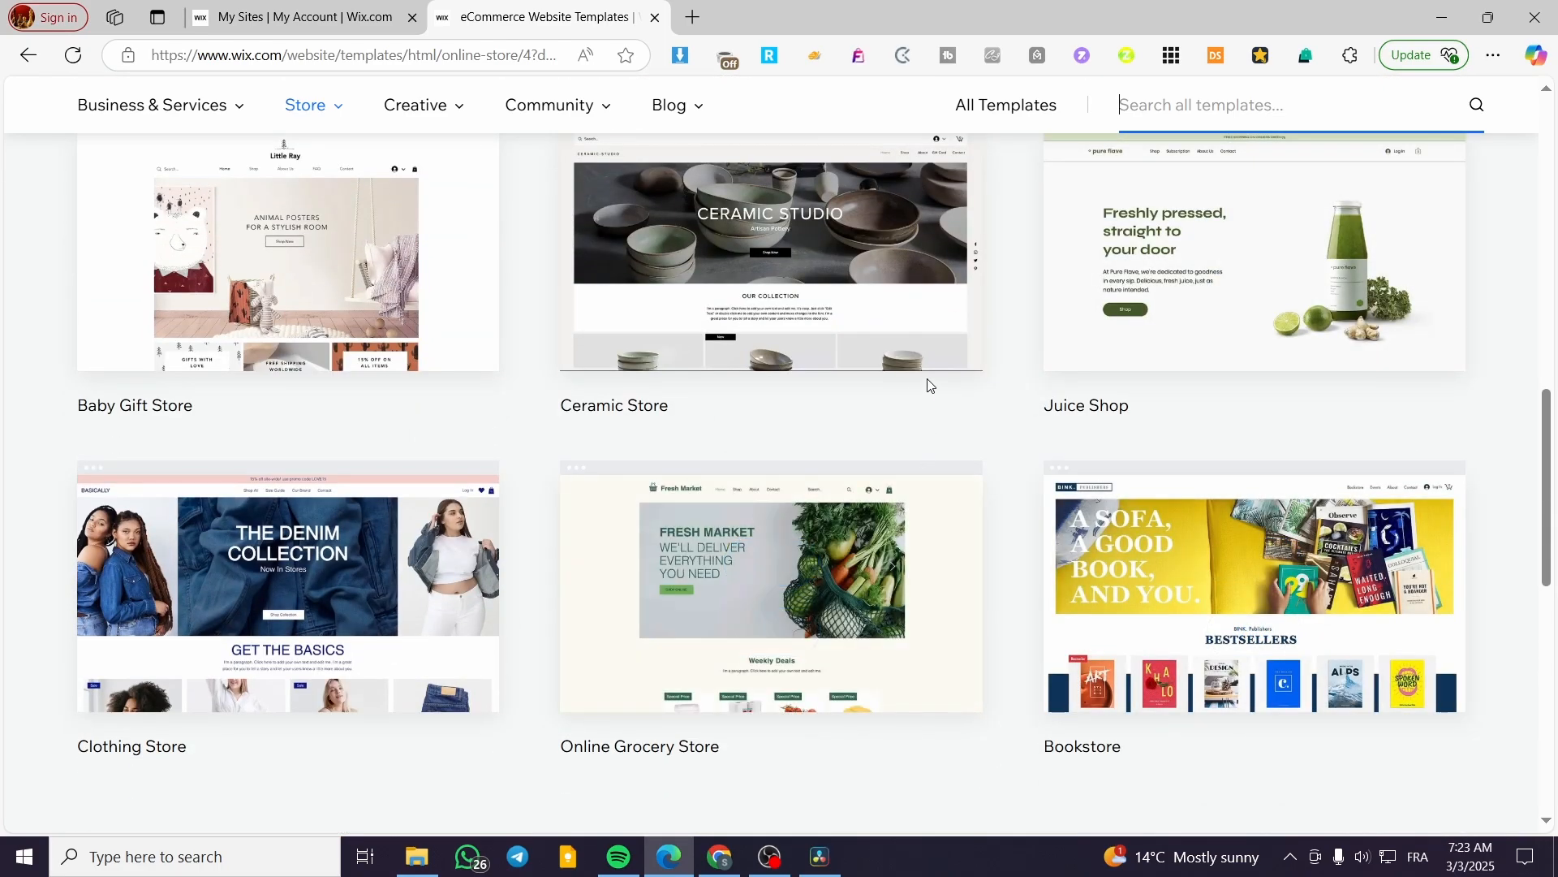
mouse_move(684, 682)
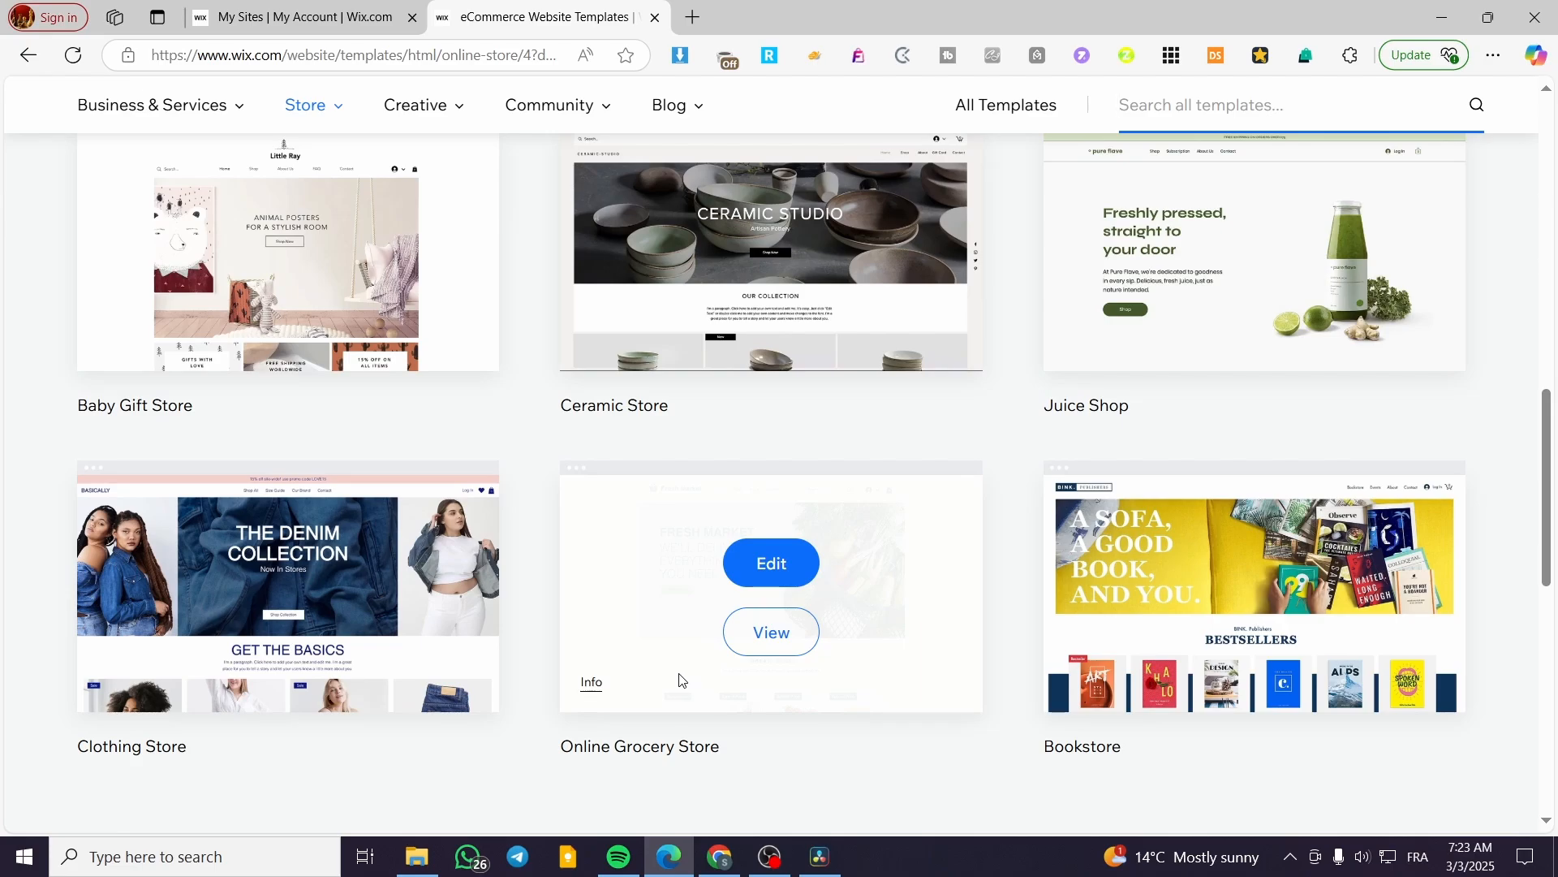
scroll(957, 448, down, 6)
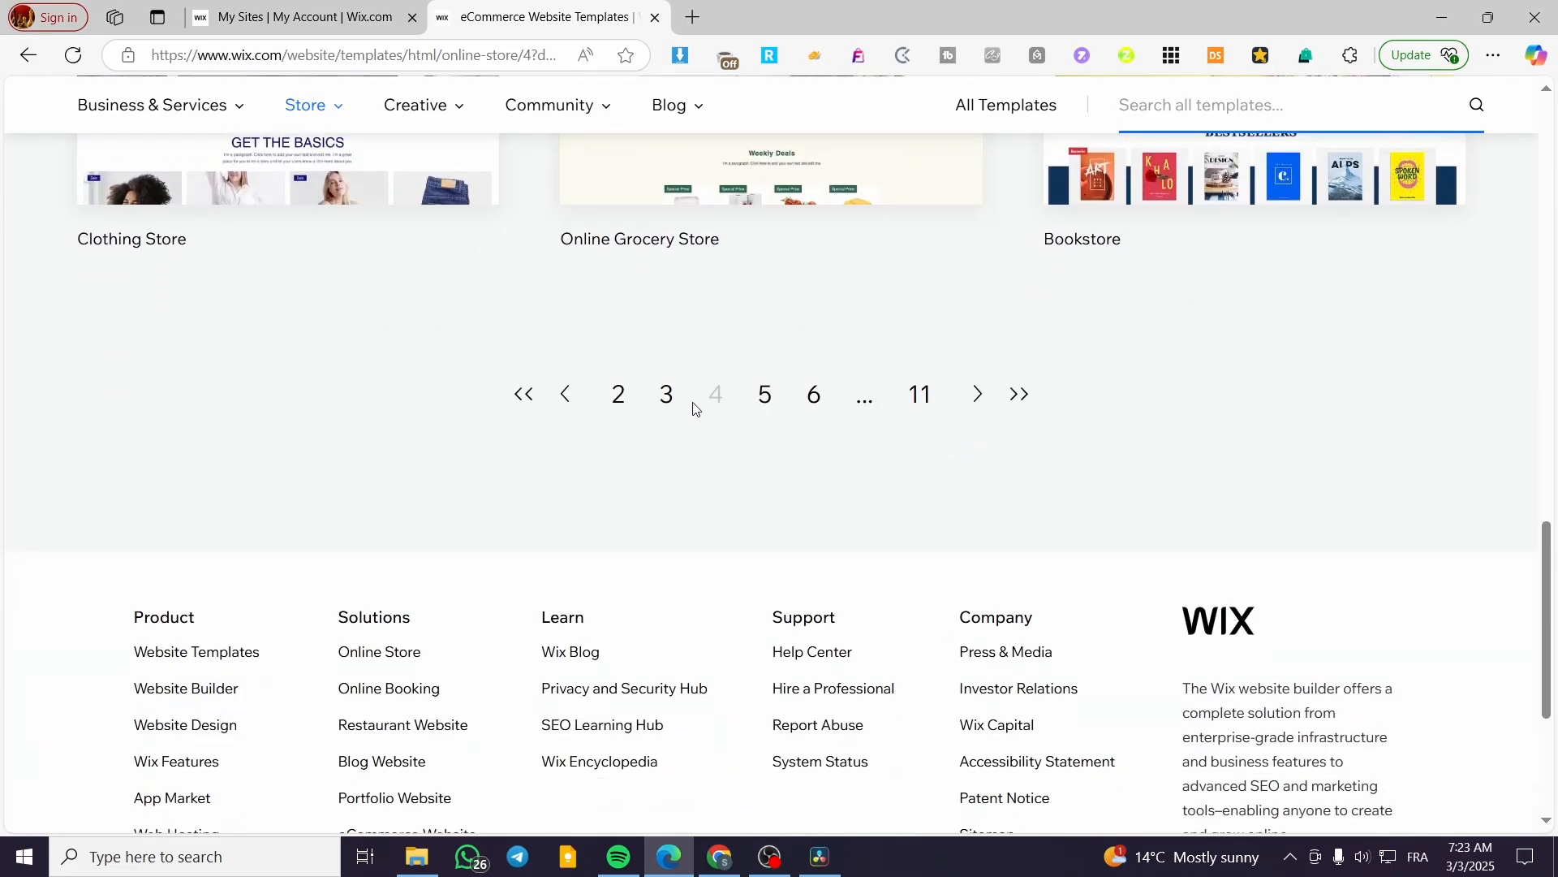
click(765, 397)
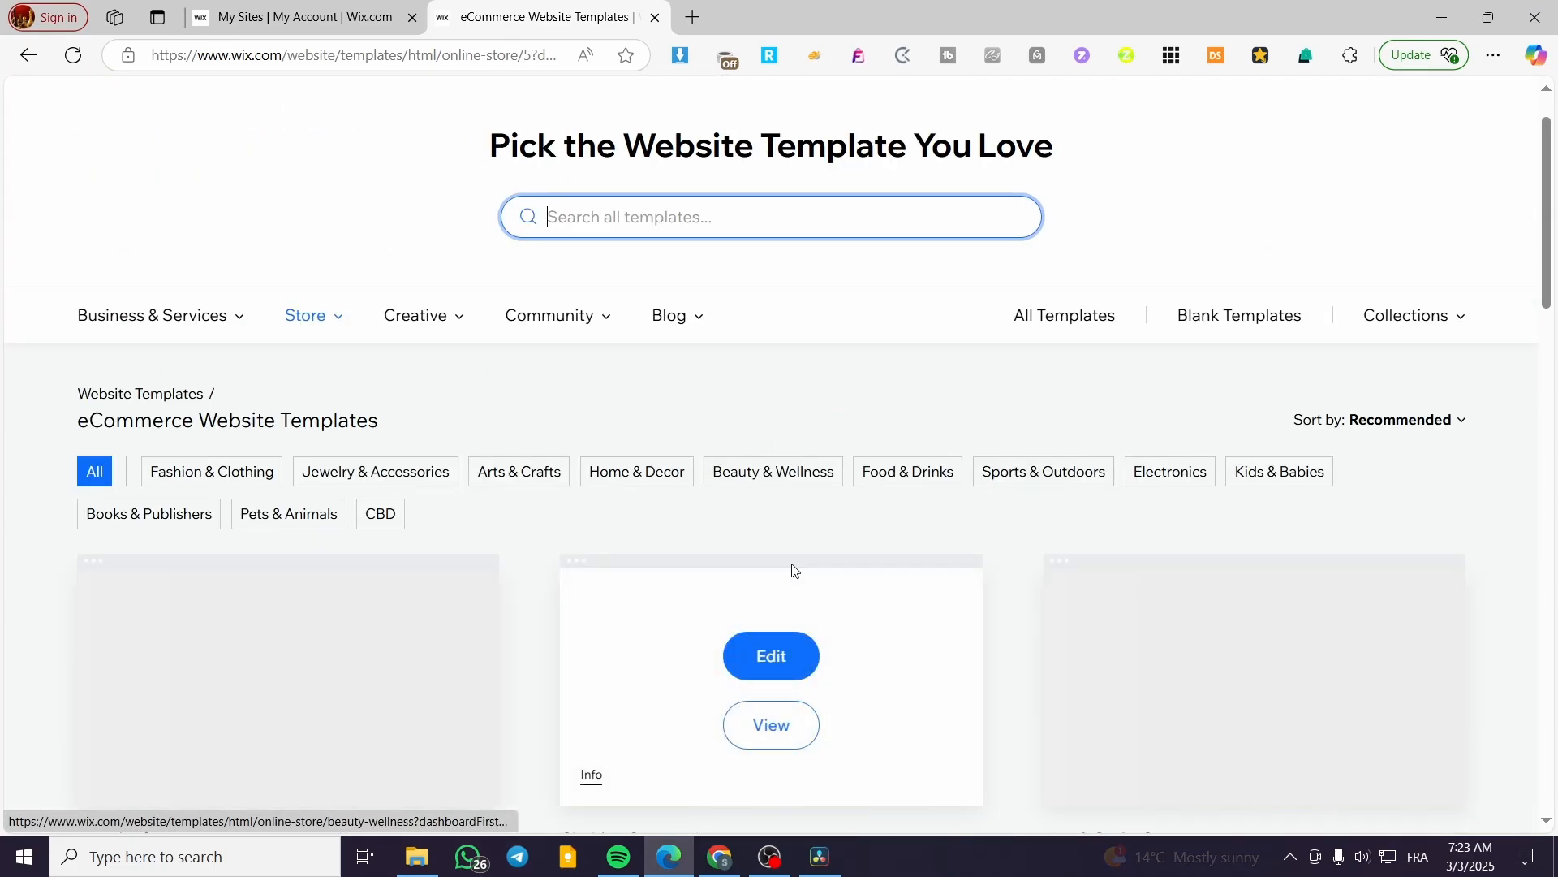
scroll(1496, 452, down, 3)
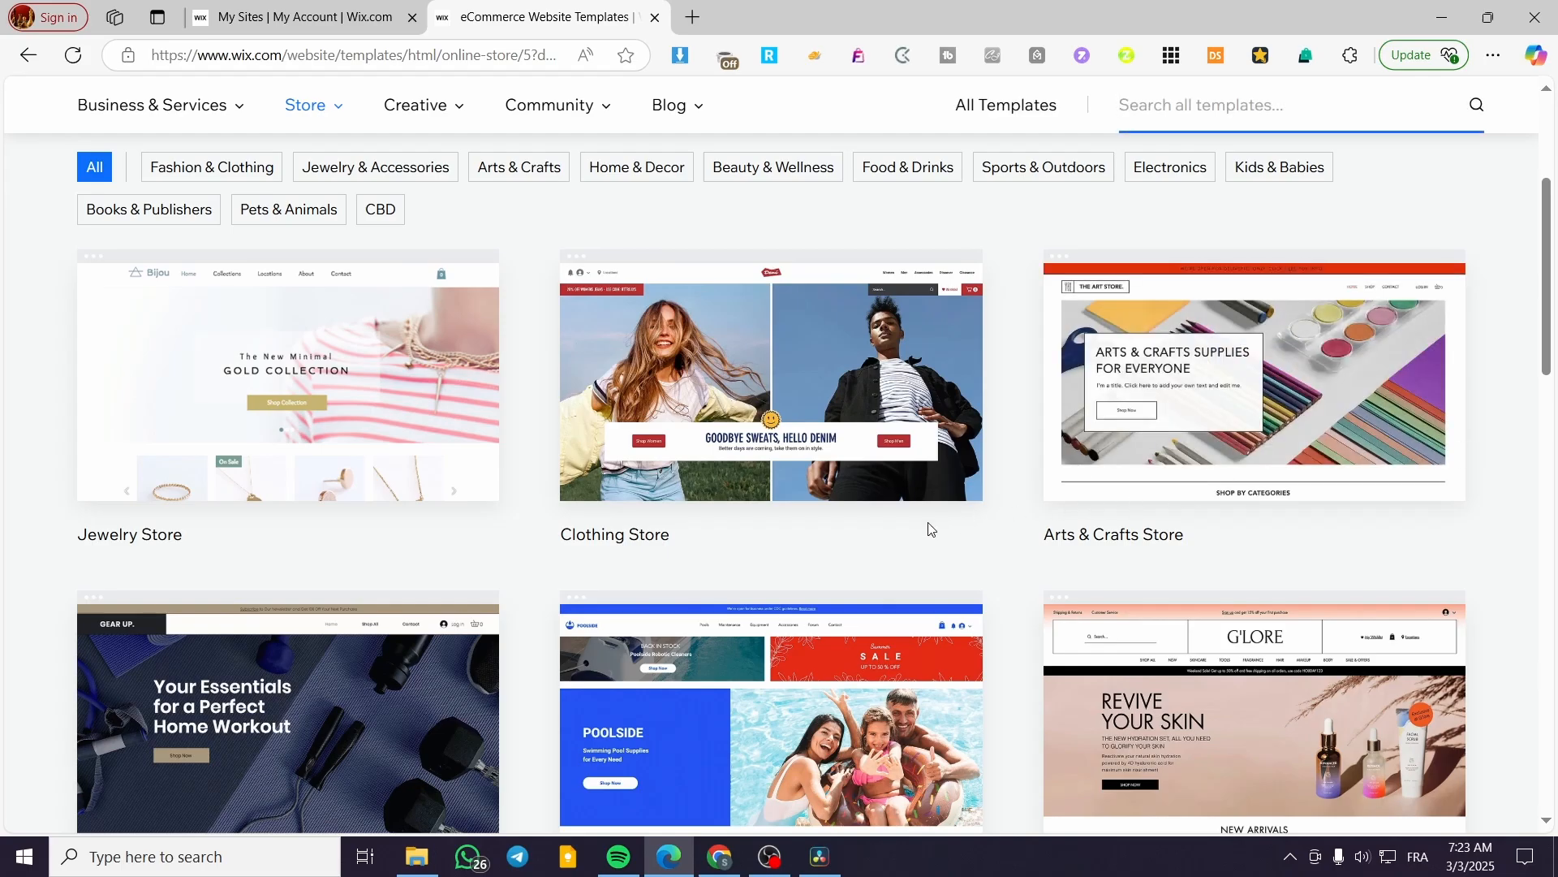
scroll(868, 555, down, 8)
scroll(872, 550, down, 10)
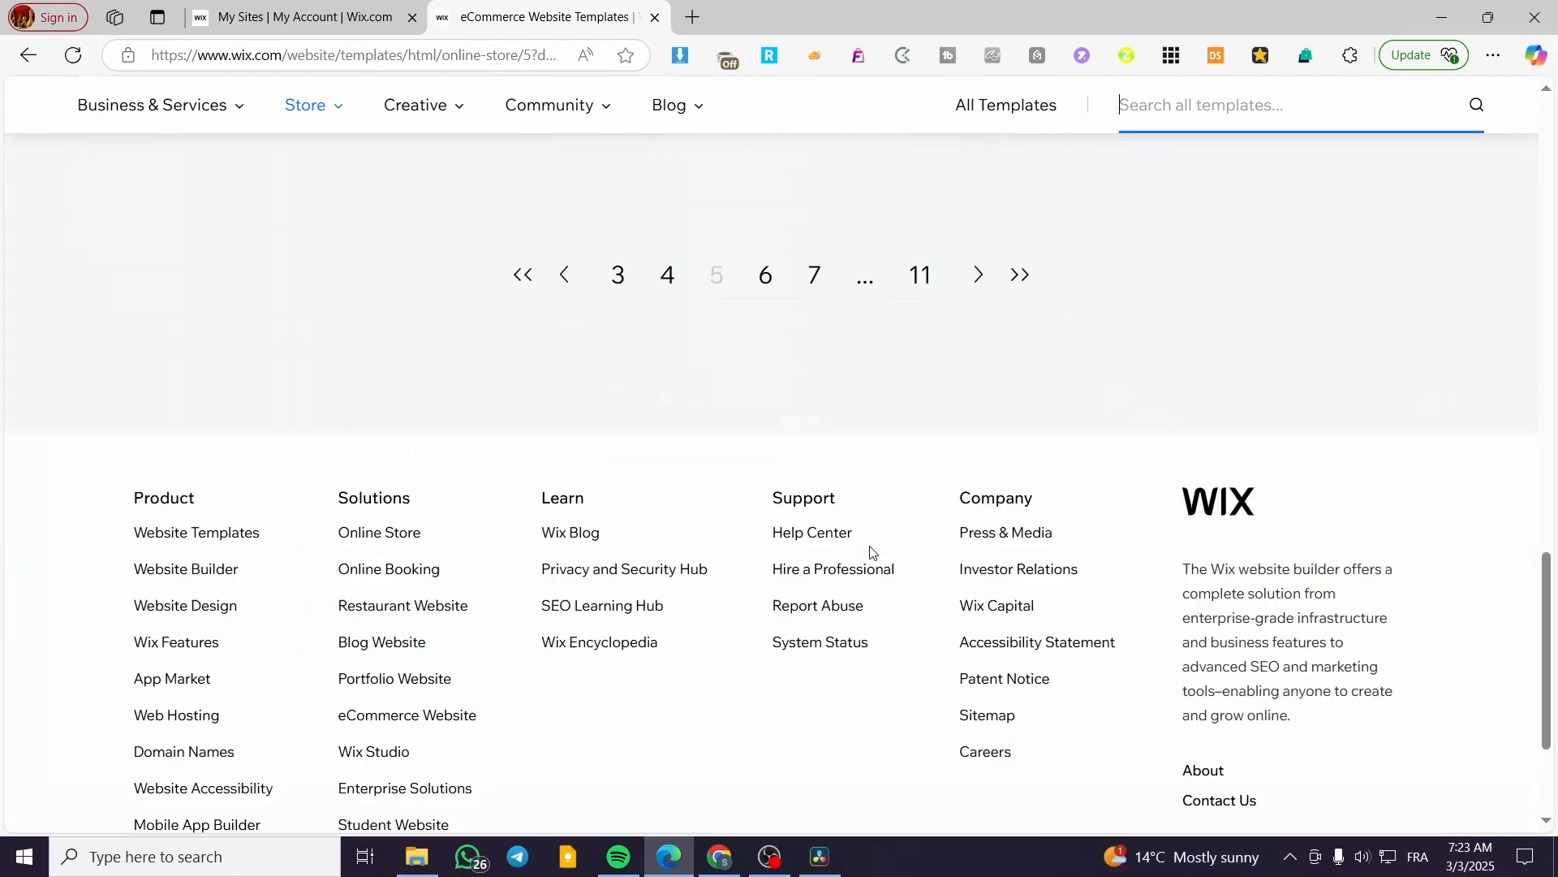
scroll(745, 546, up, 8)
click(677, 760)
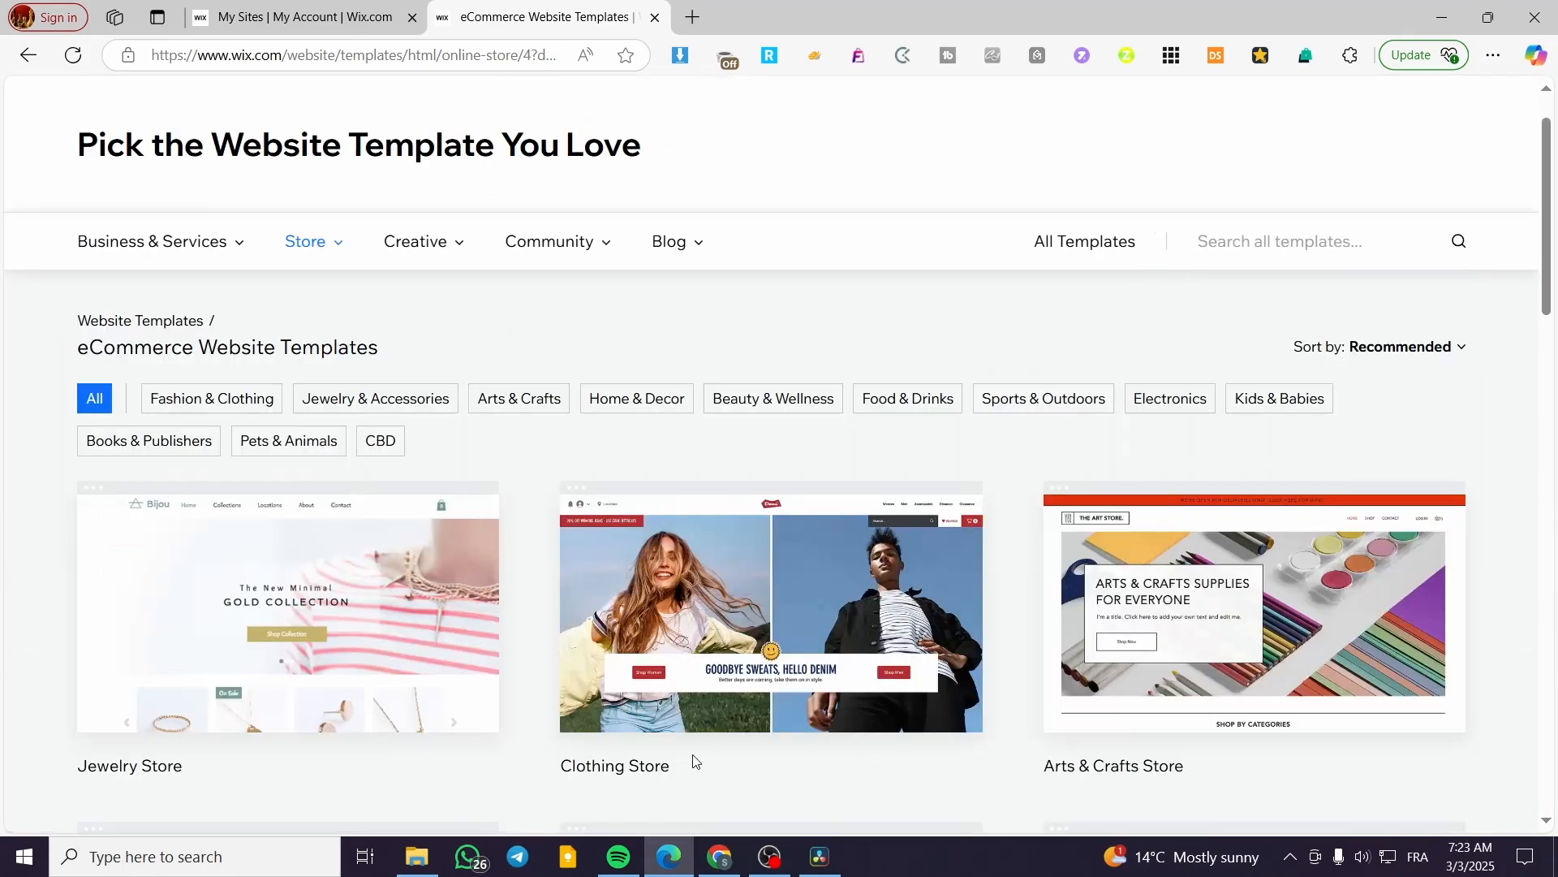
Go to page 6 and open the Wellness Store (Apothecary) template for editing.
scroll(1035, 491, down, 3)
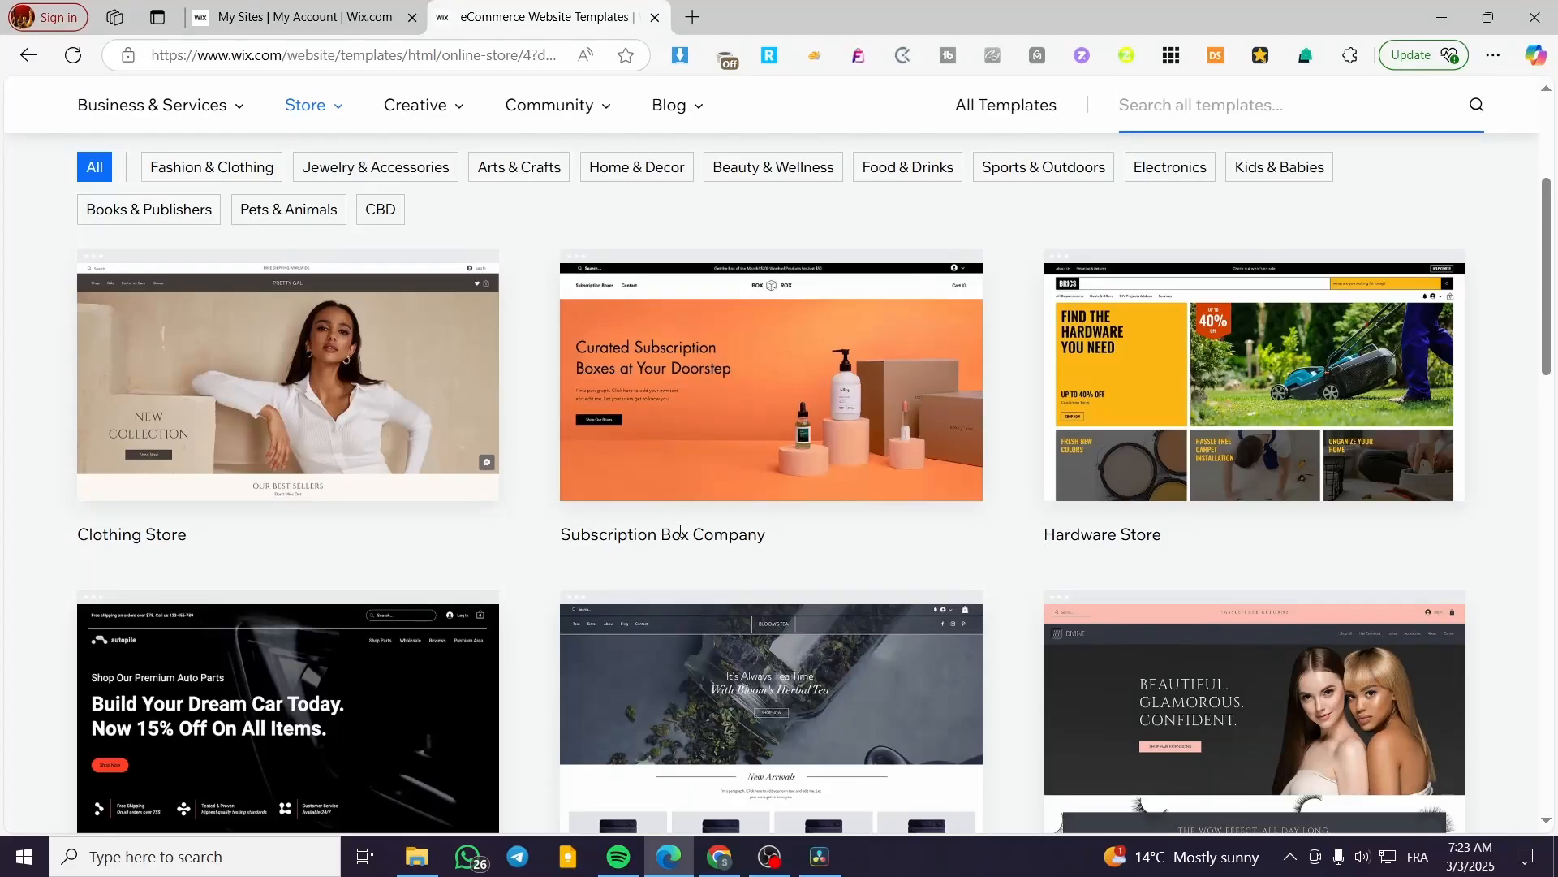
mouse_move(791, 367)
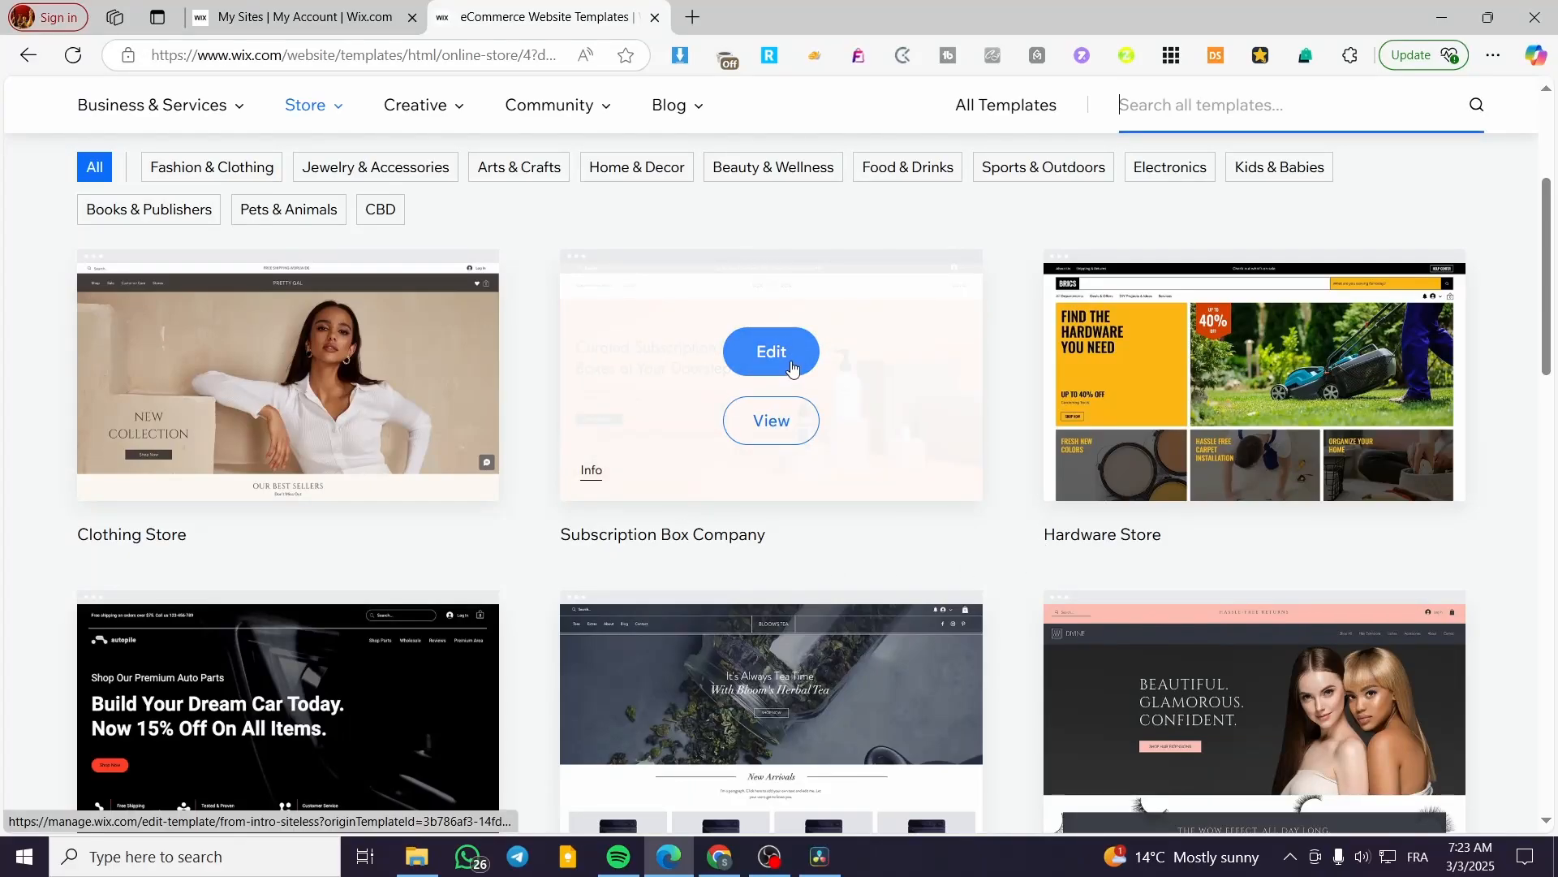
scroll(828, 434, down, 10)
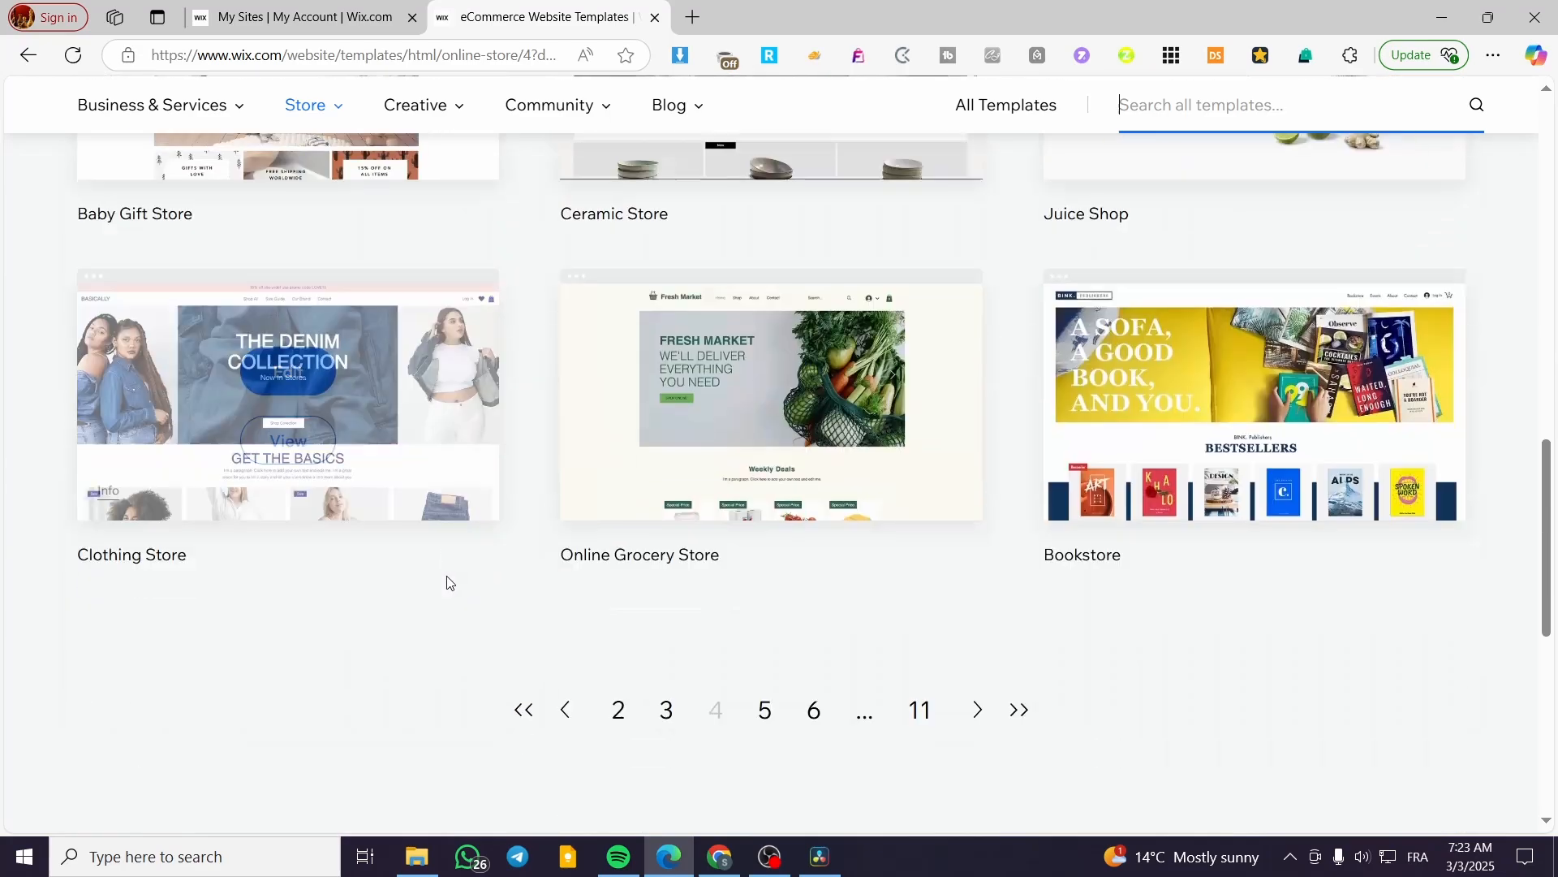
click(814, 699)
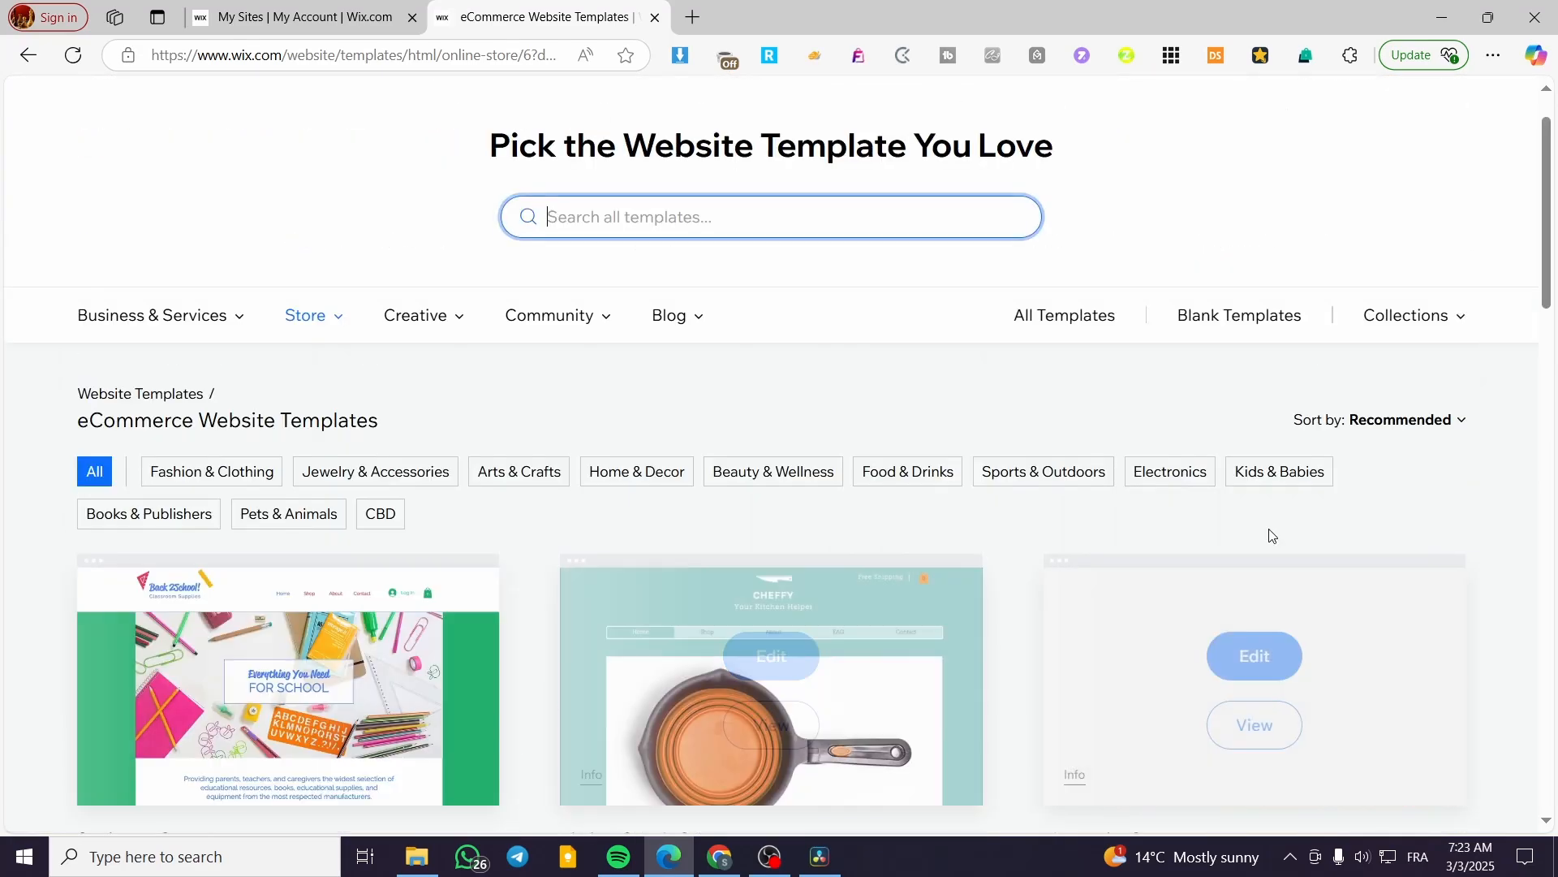
scroll(1256, 358, down, 3)
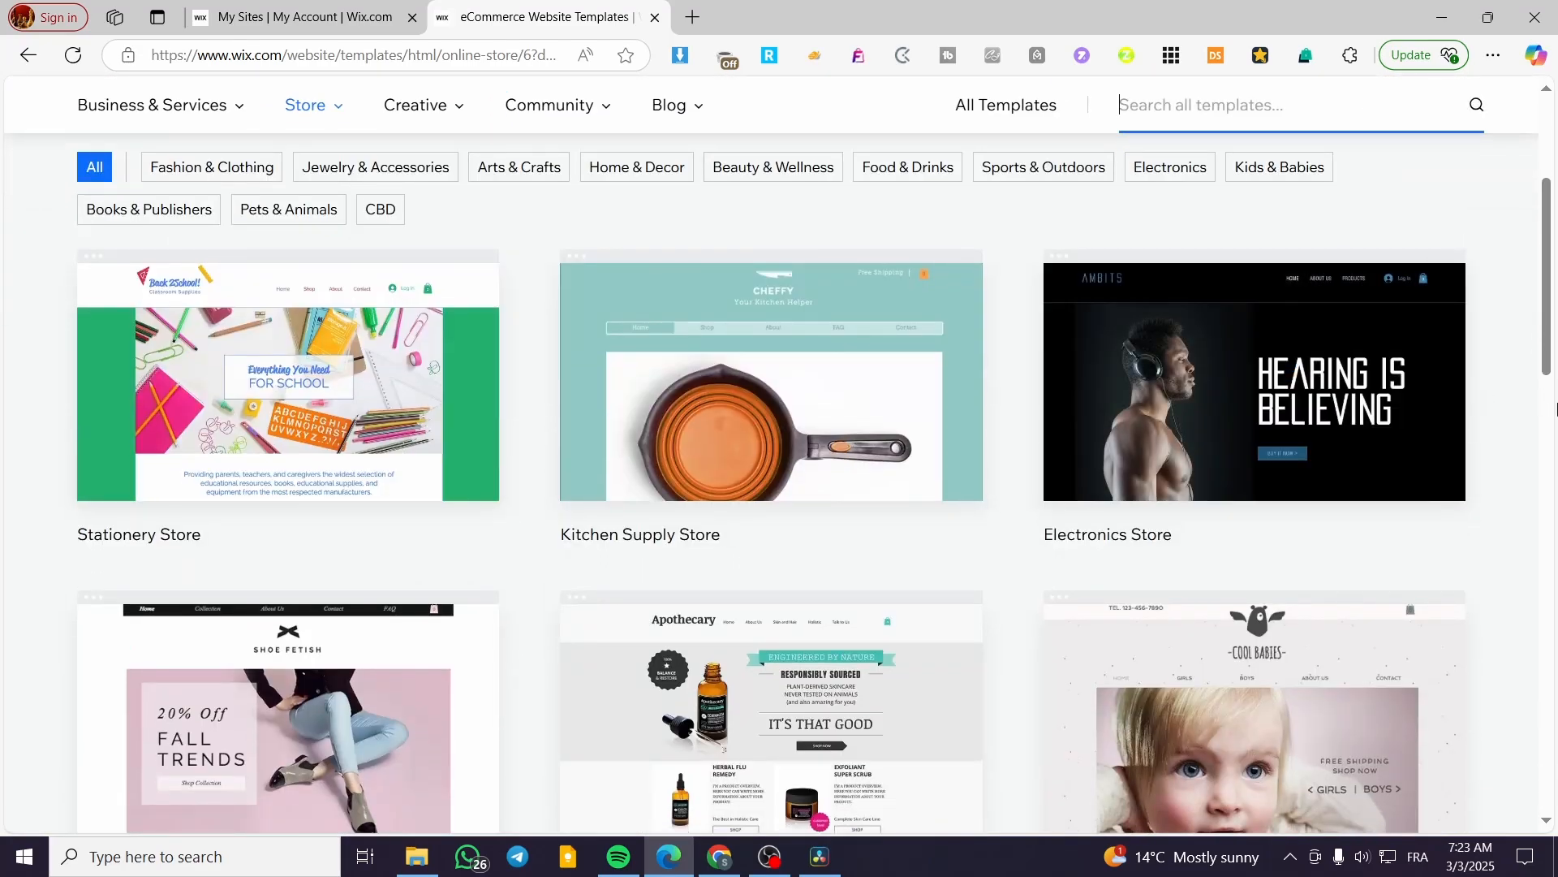
scroll(692, 725, down, 3)
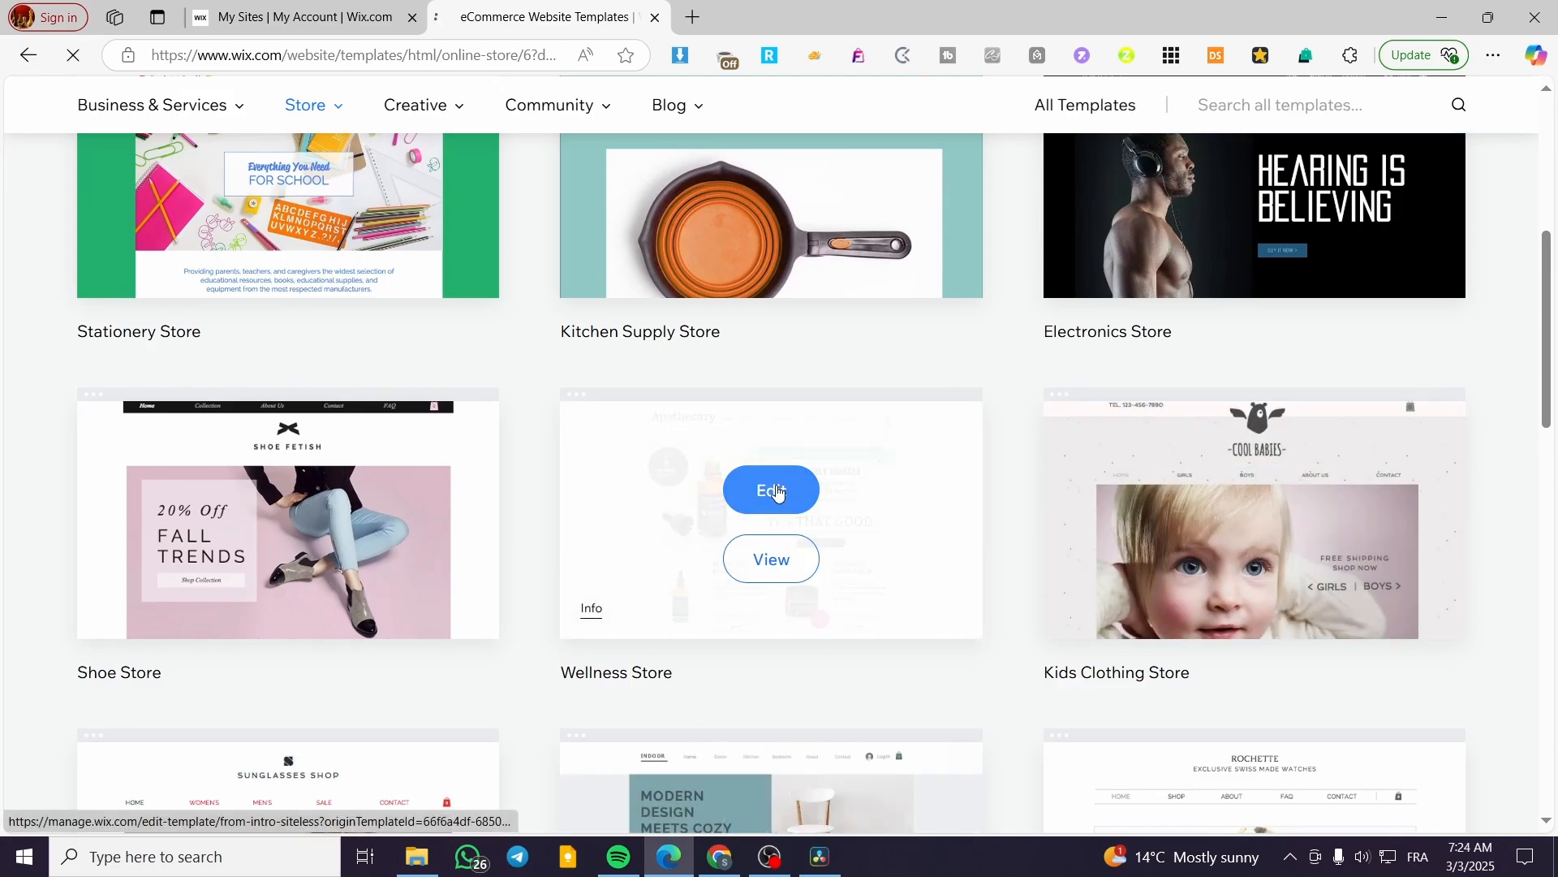
click(779, 492)
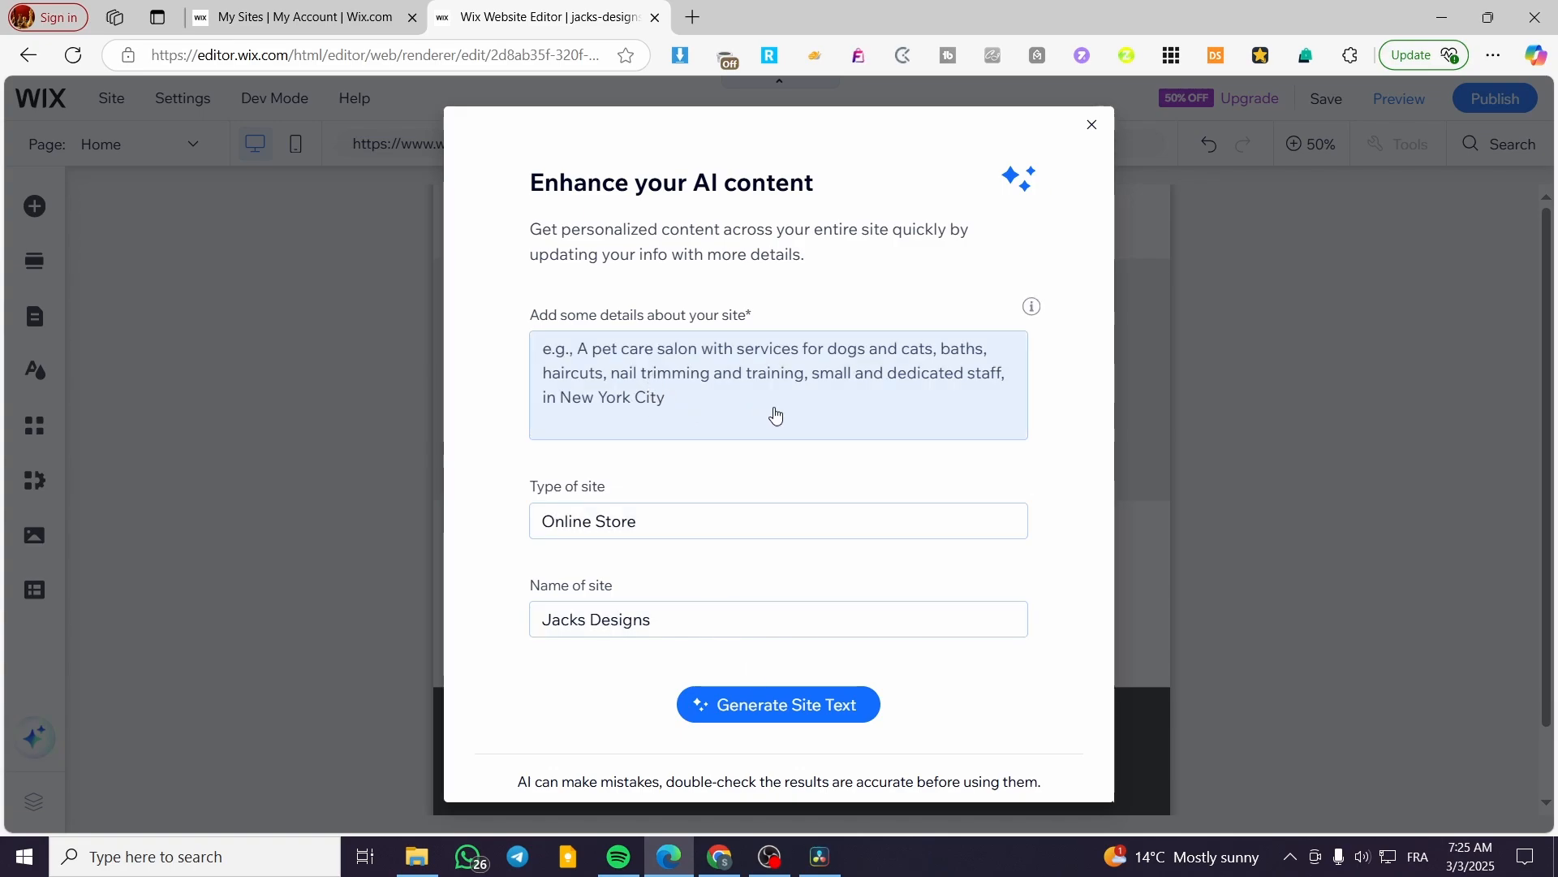
Close the 'Enhance your AI content' dialog and clear the overlay from the Apothecary Home page.
click(1093, 127)
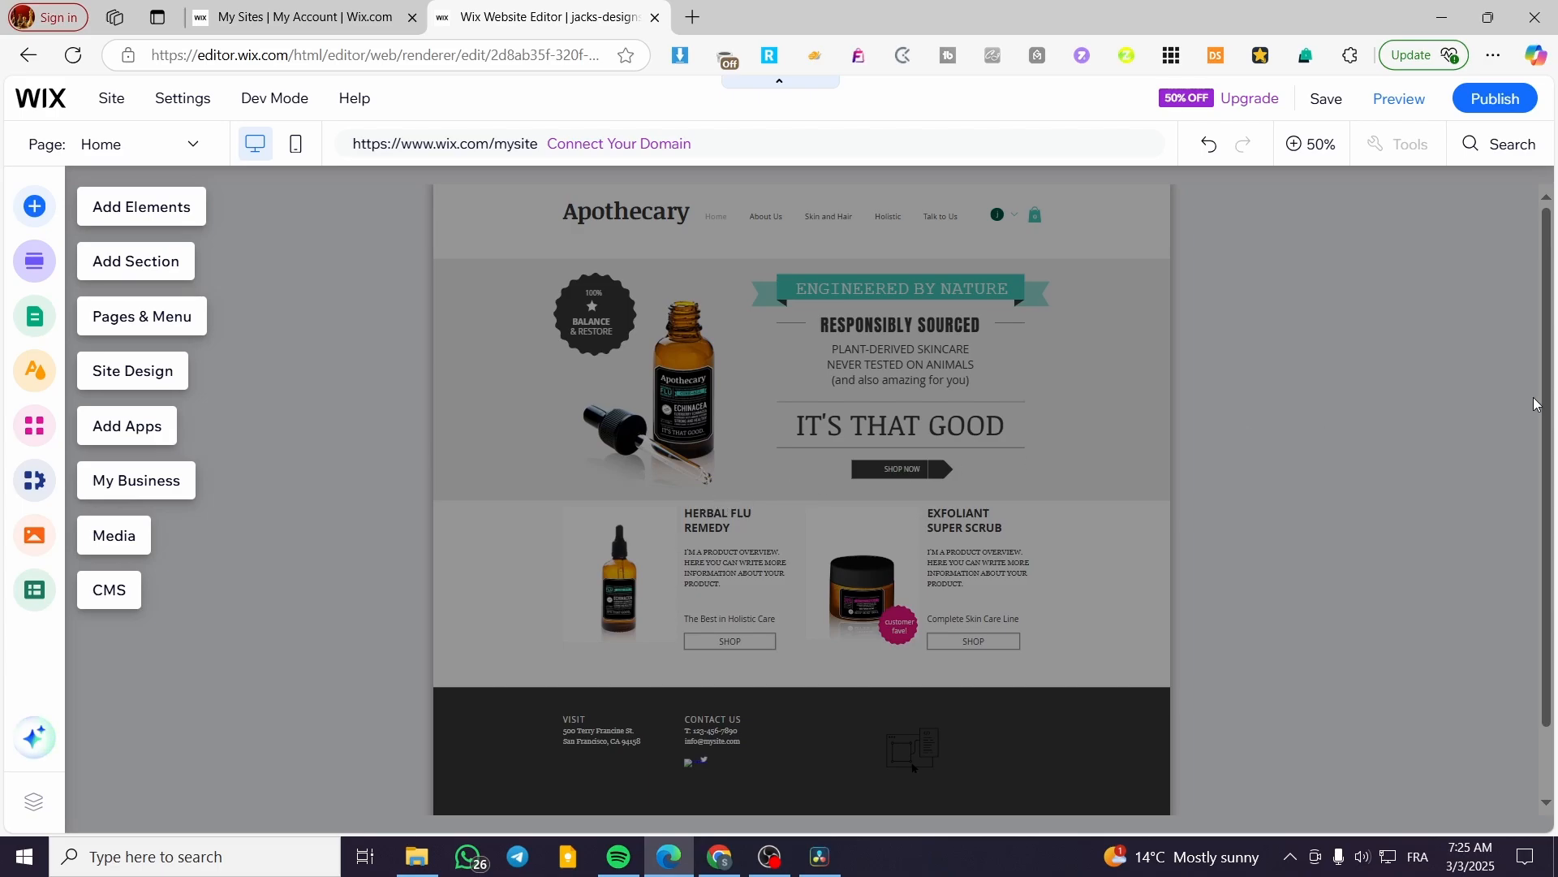
click(1506, 418)
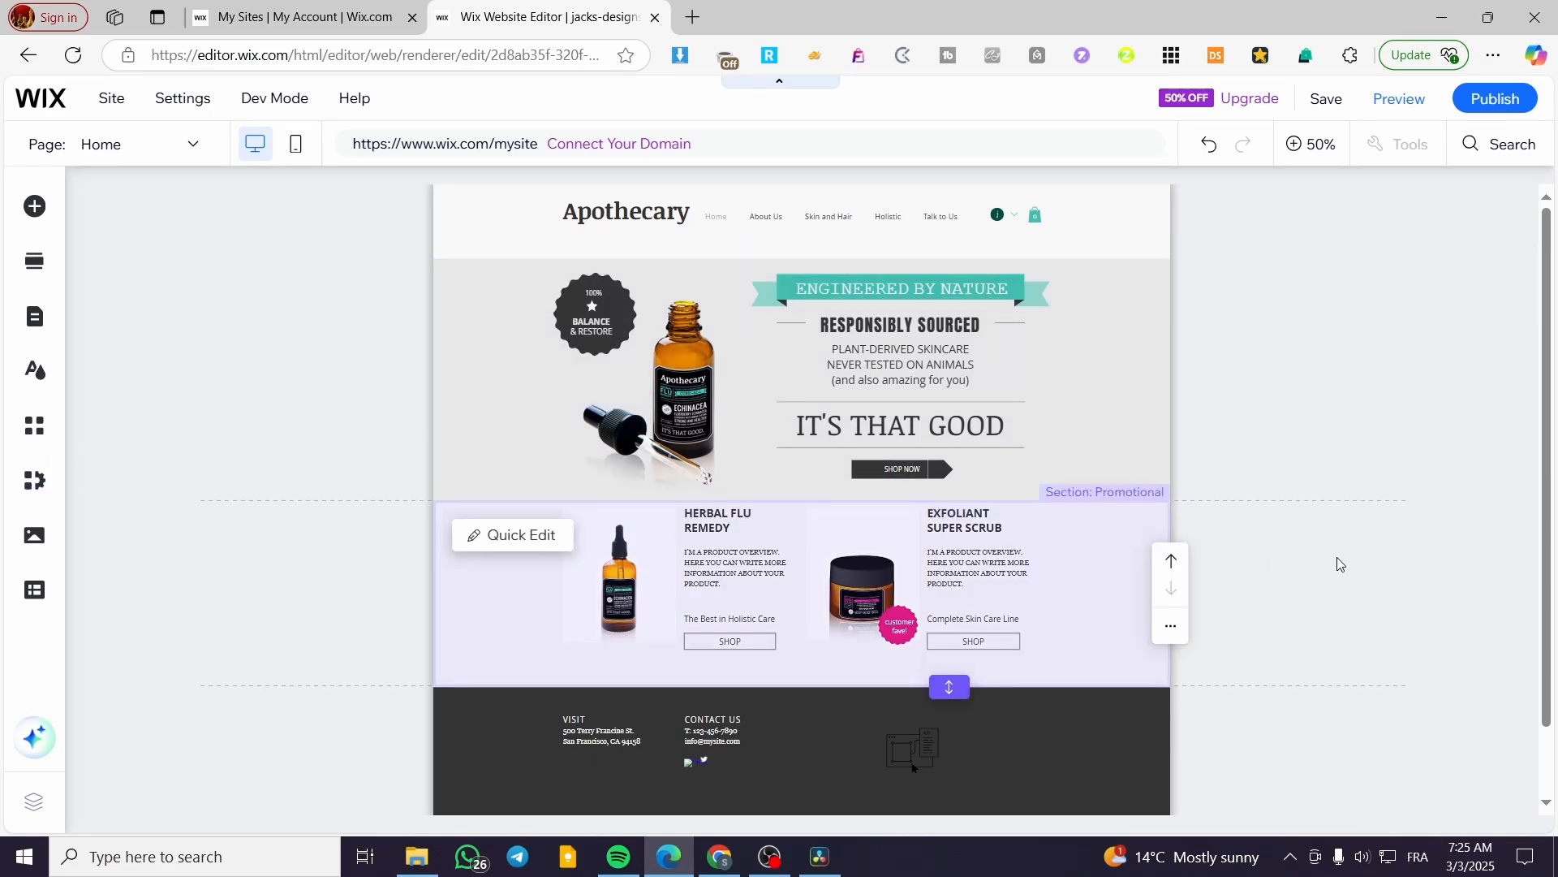
scroll(1065, 590, down, 1)
scroll(1065, 590, up, 1)
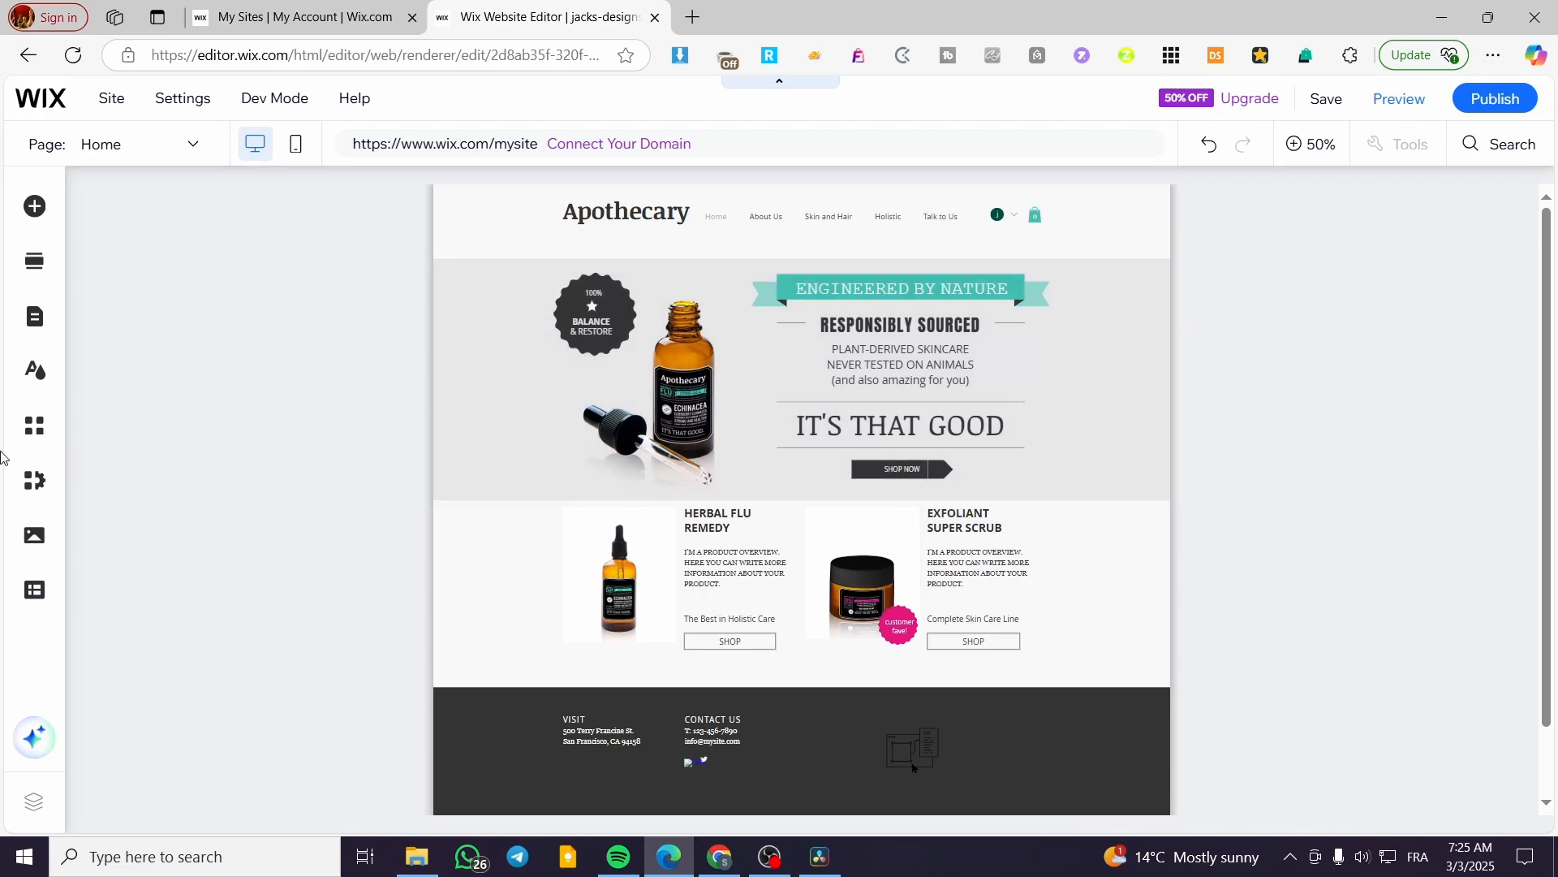
Search the App Market for 'wix stores' and open the installed Wix Stores app page.
click(34, 434)
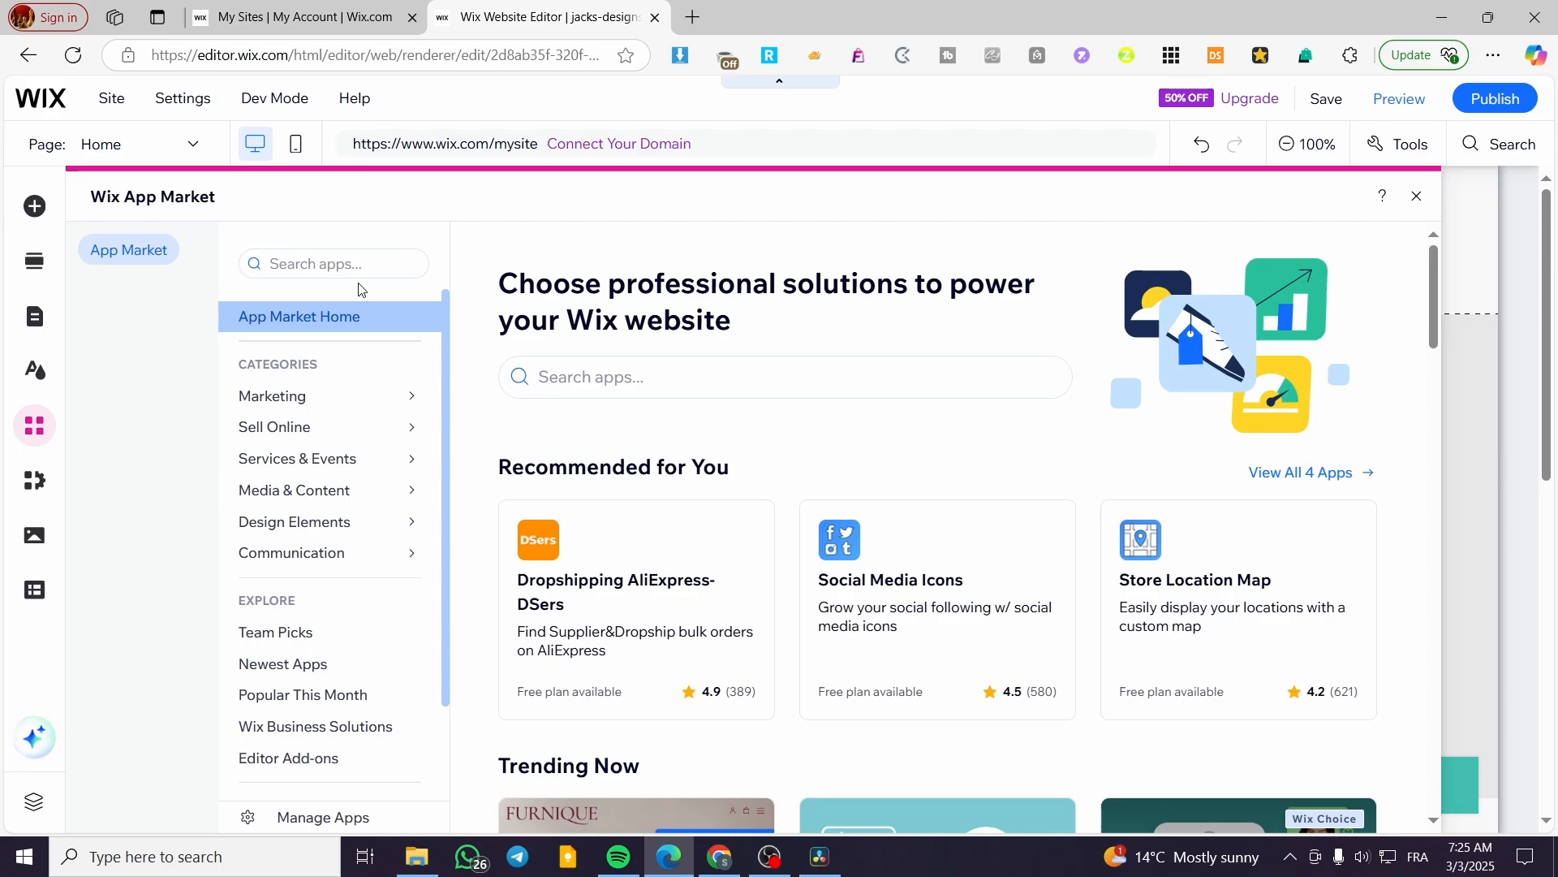
click(615, 376)
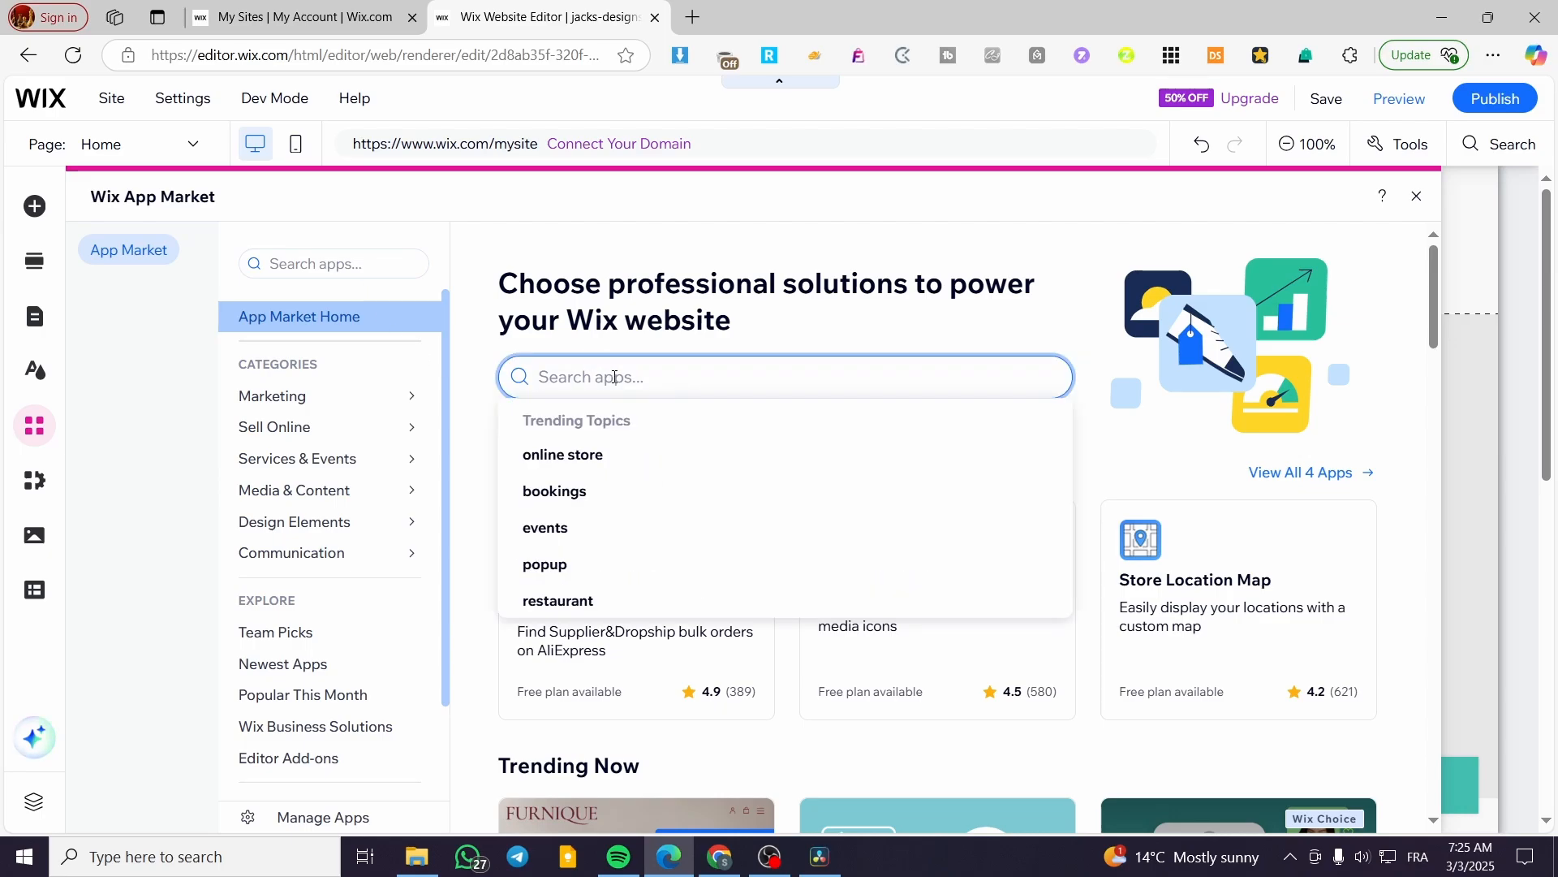
text(wix)
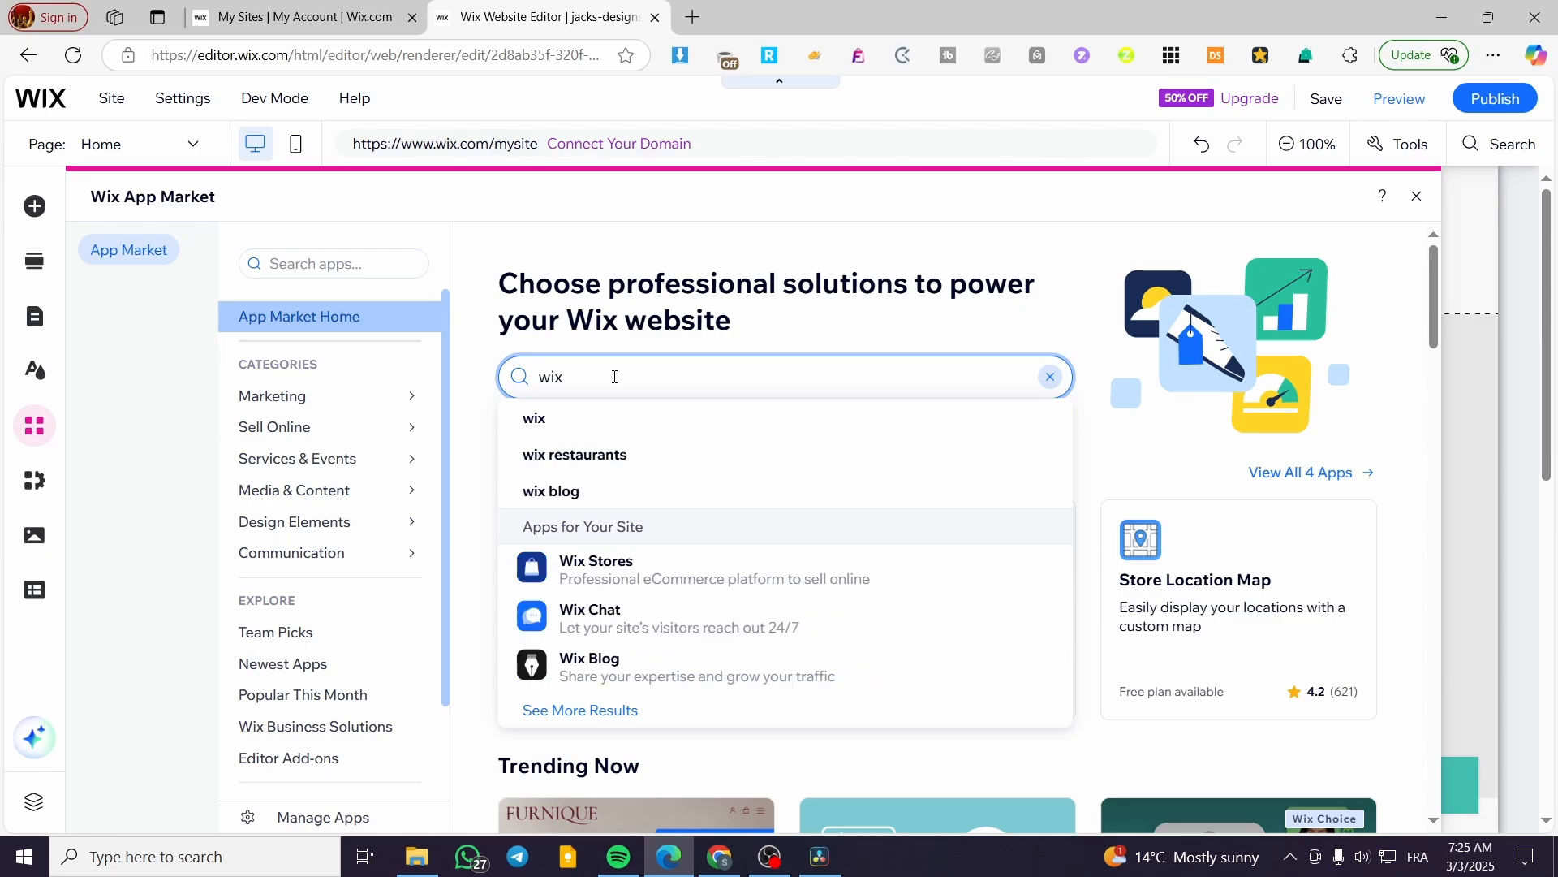
text( store)
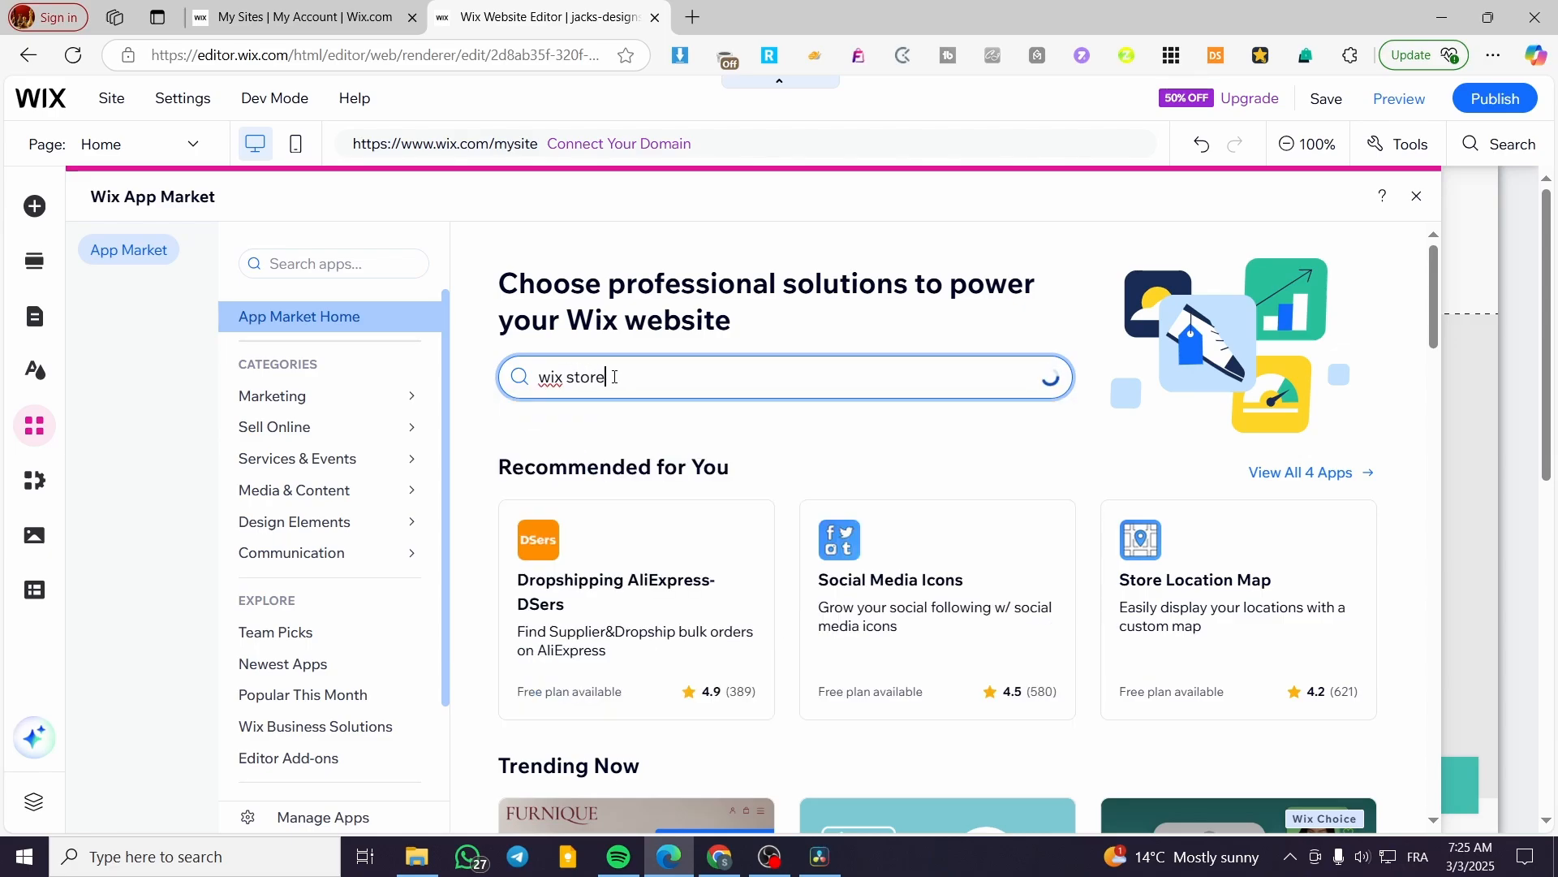
text(s)
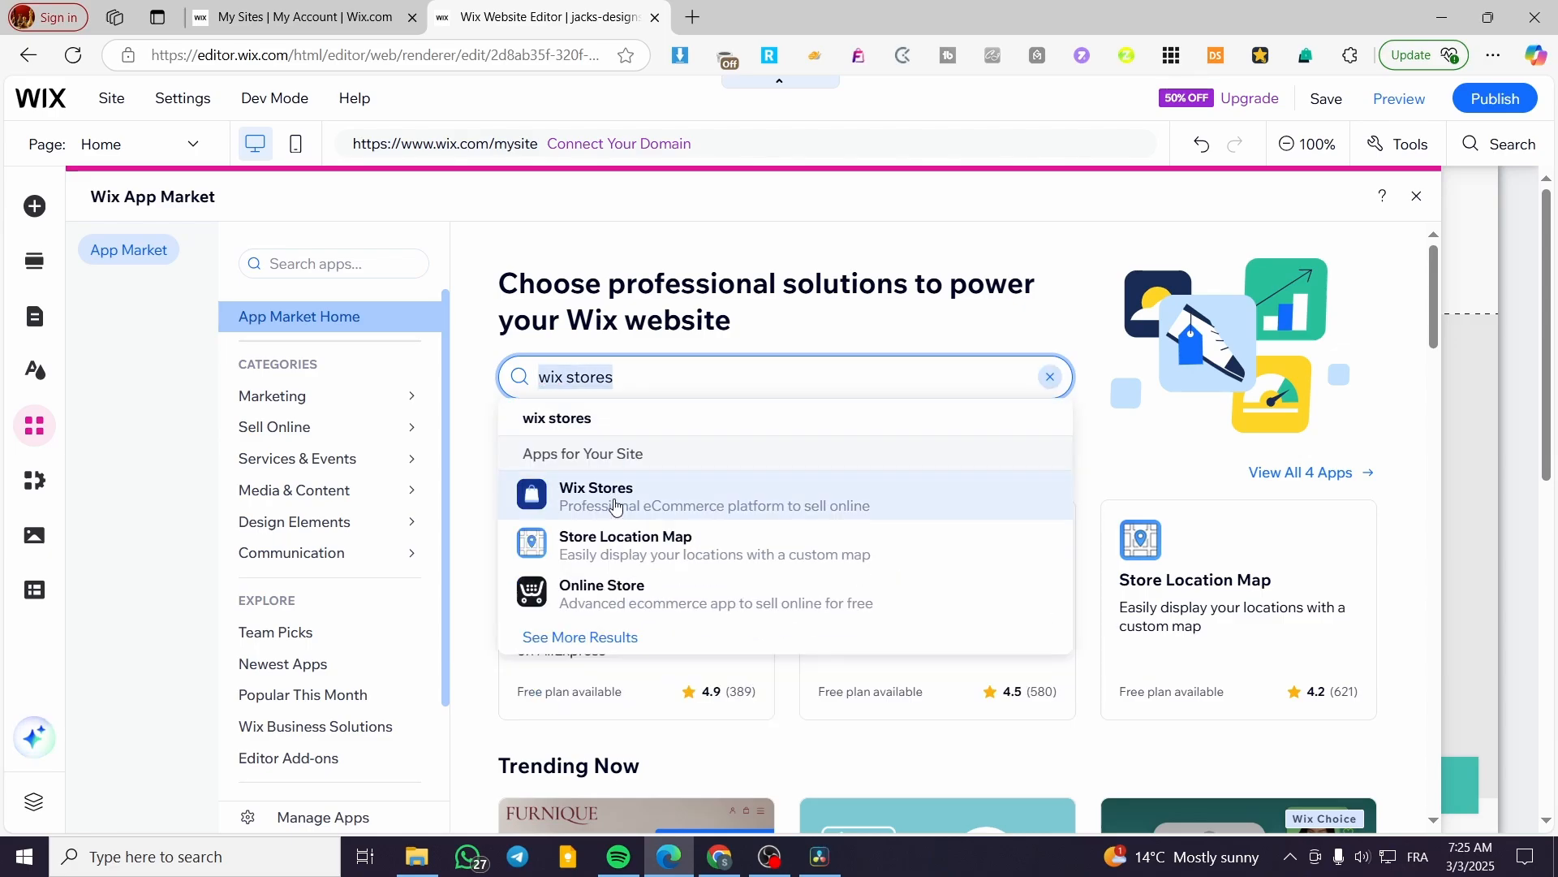
click(615, 505)
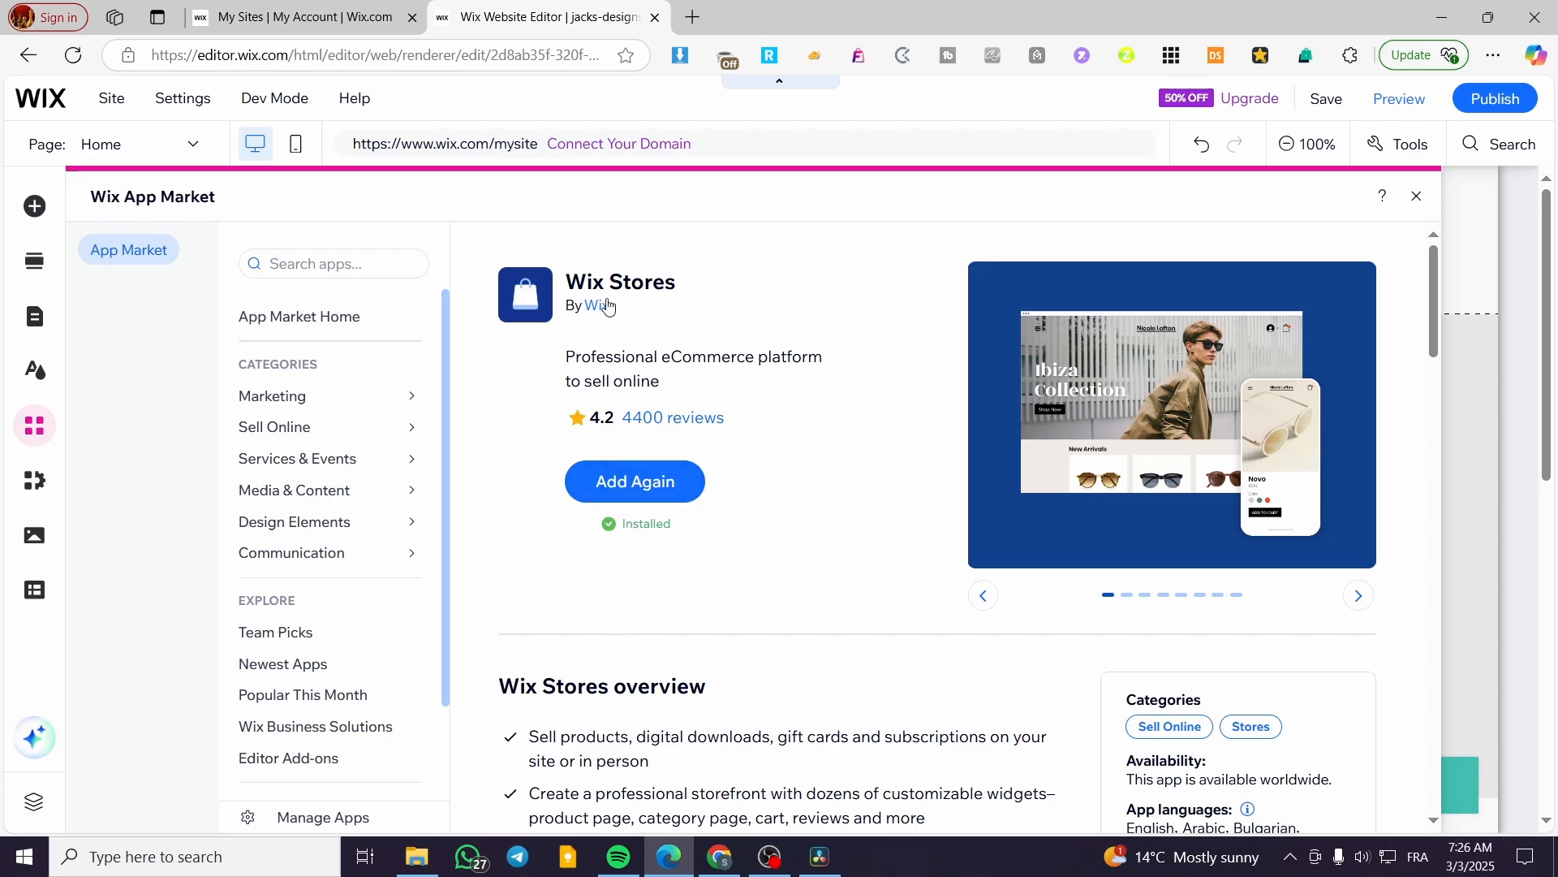
Search the App Market for 'affiliate' and browse the 48 matching apps.
click(382, 272)
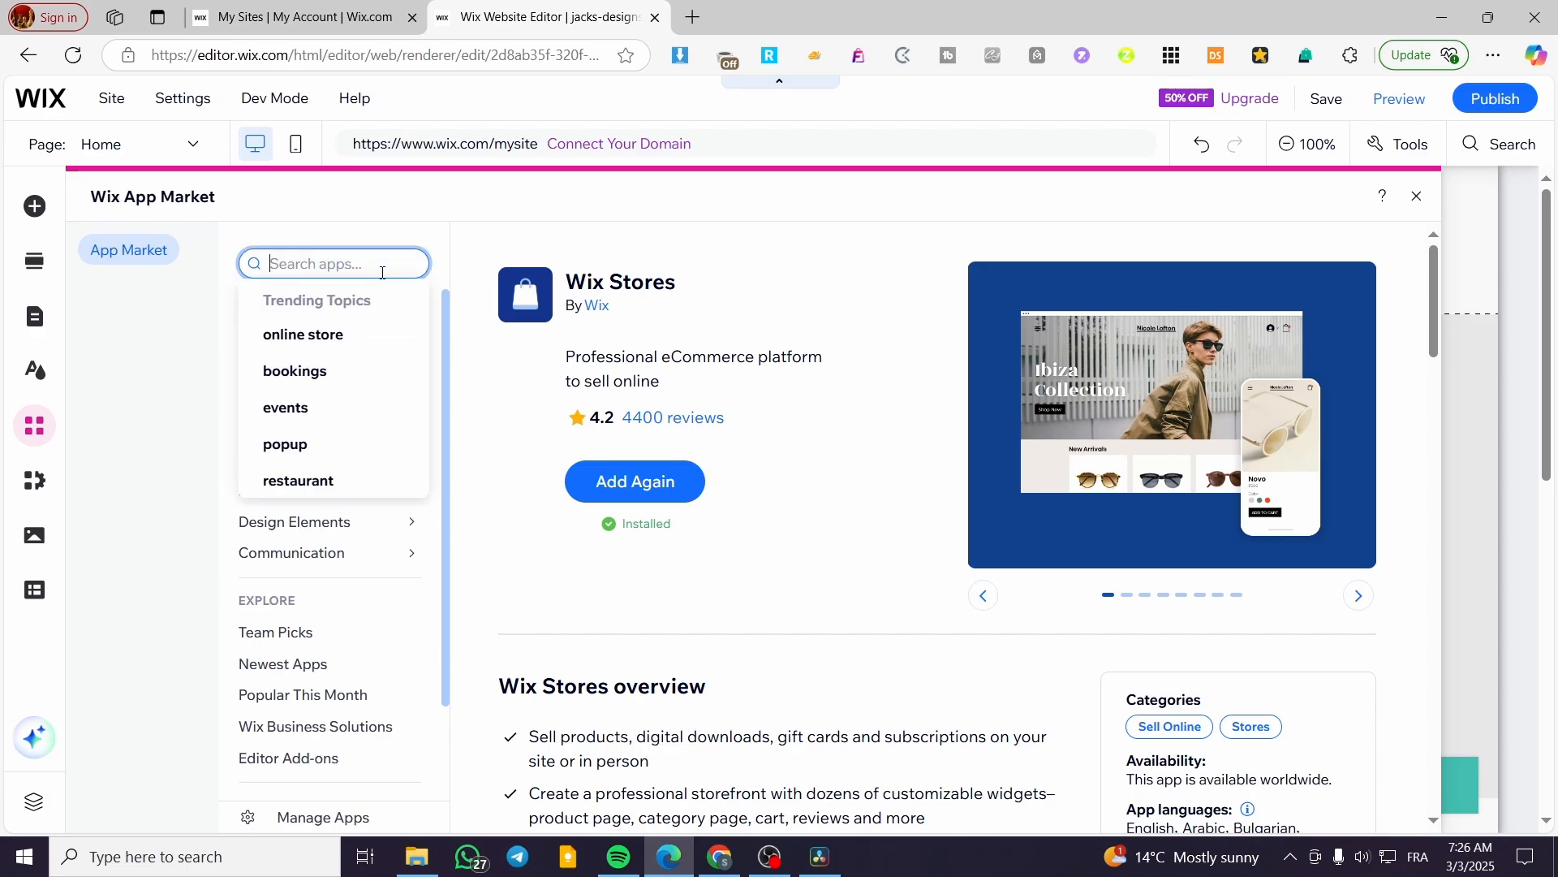
text(aff)
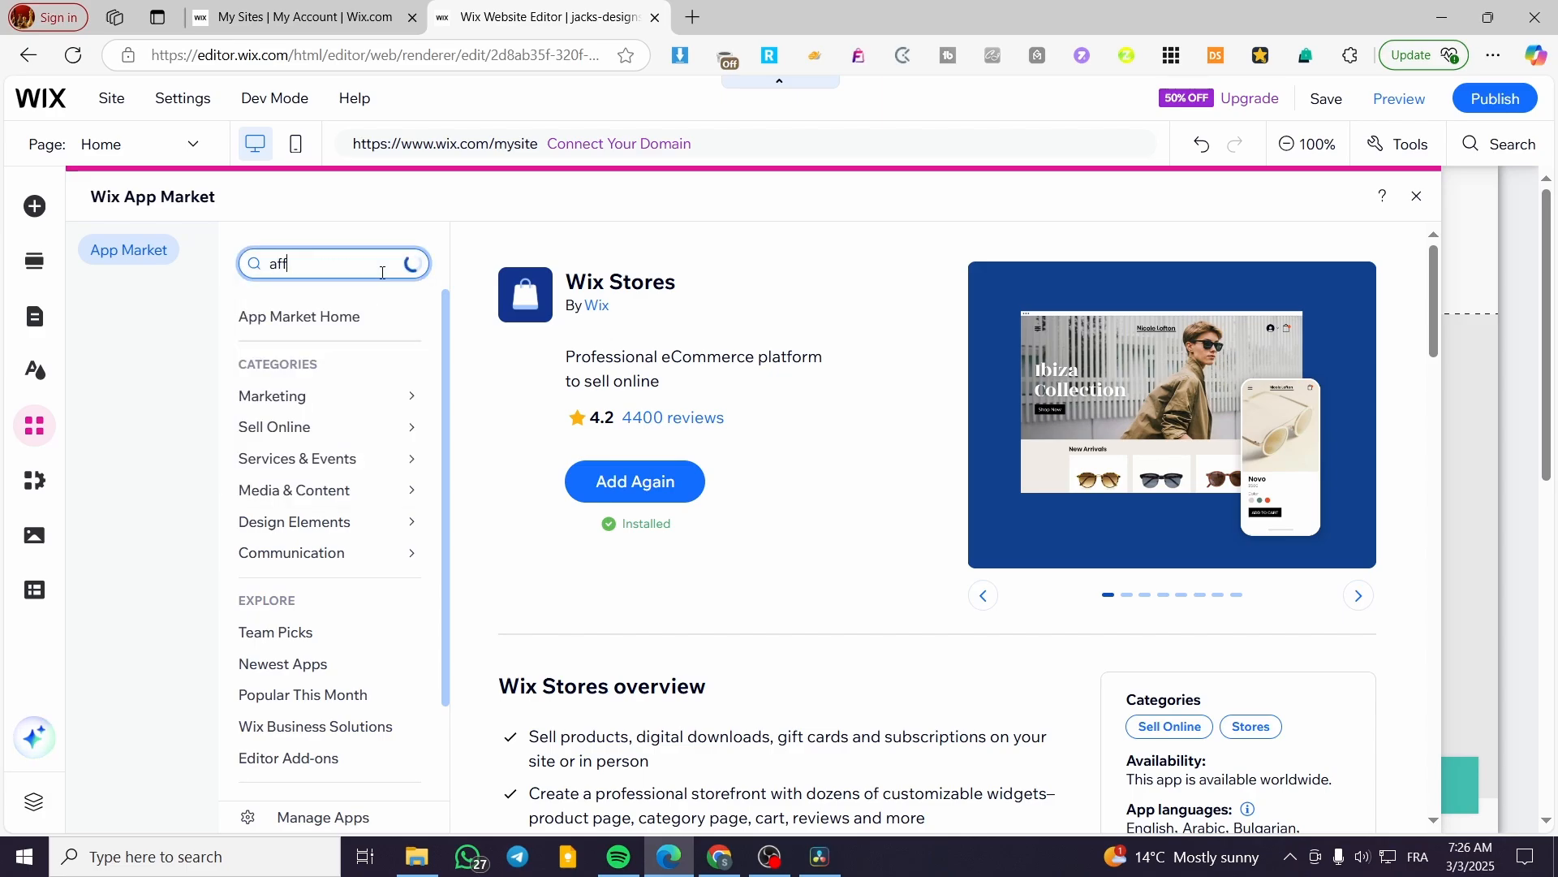
text(iliate)
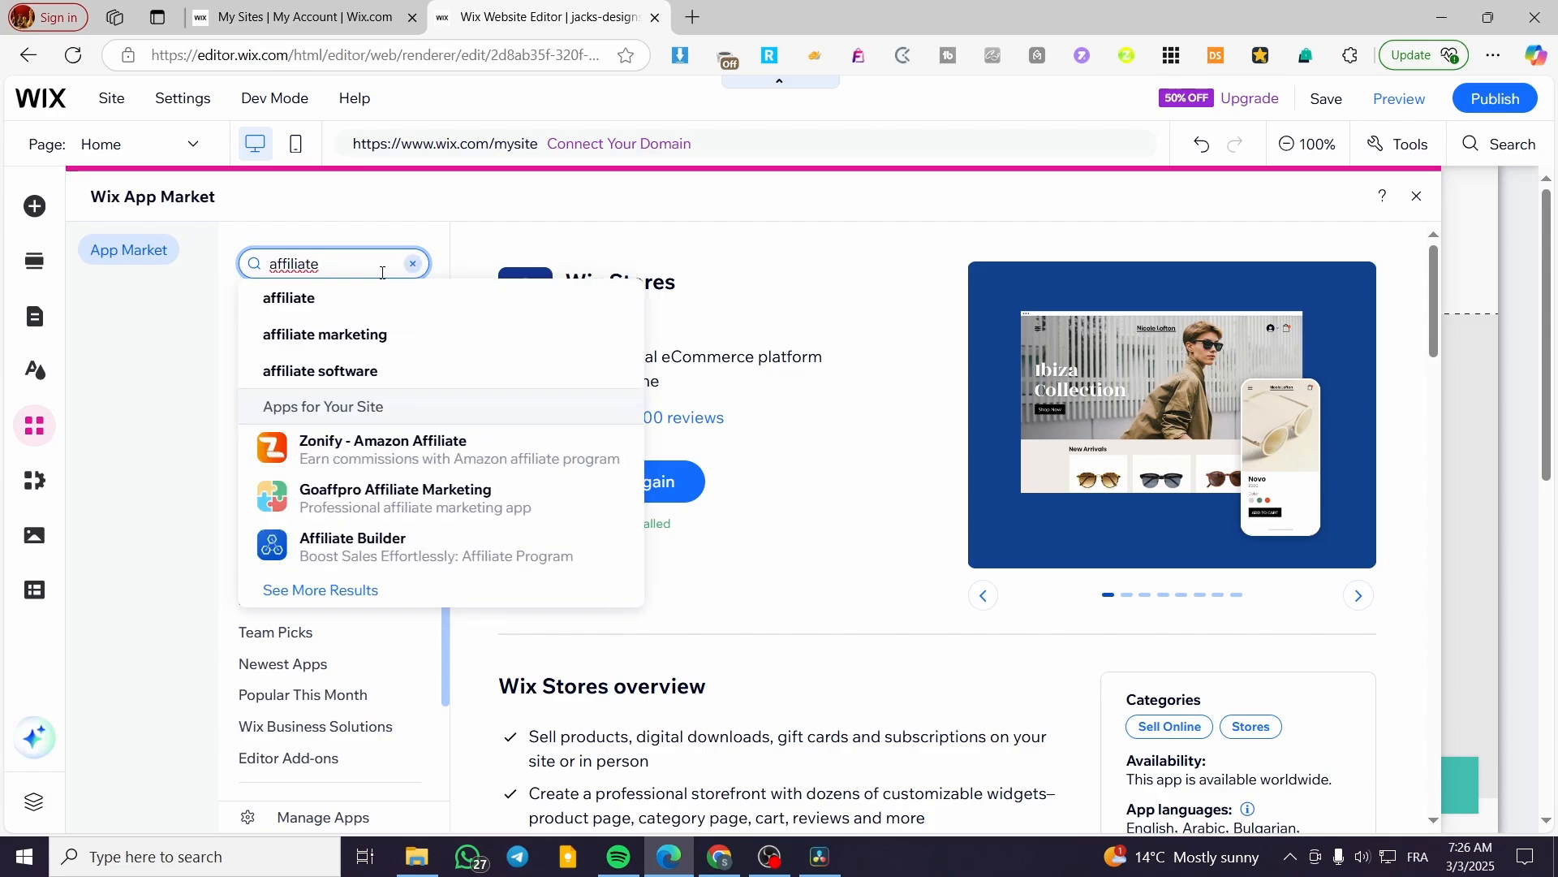
click(374, 302)
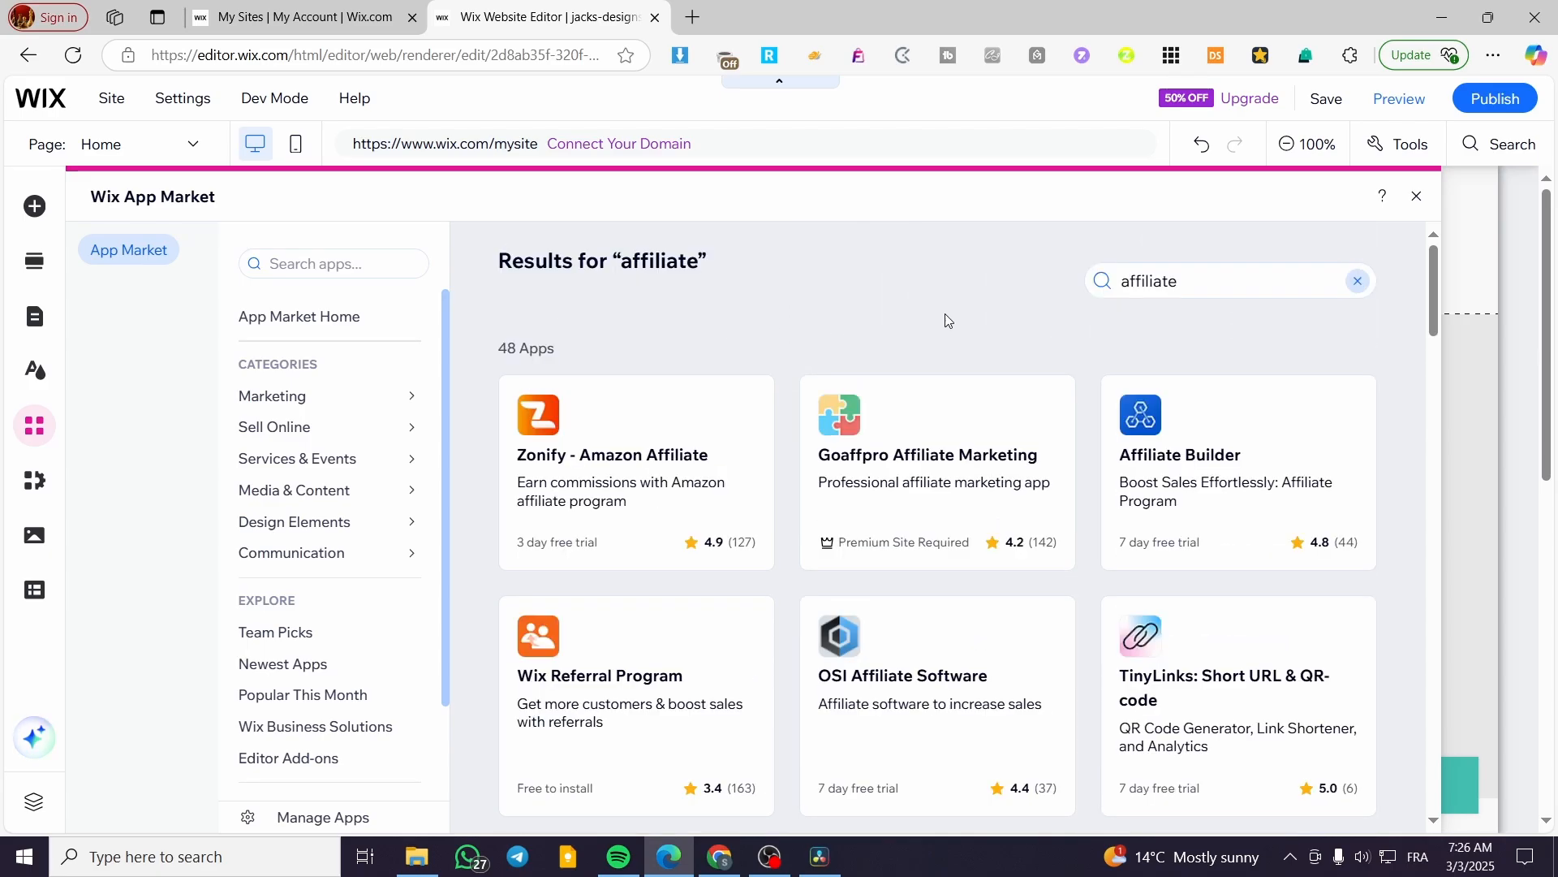
scroll(903, 325, down, 3)
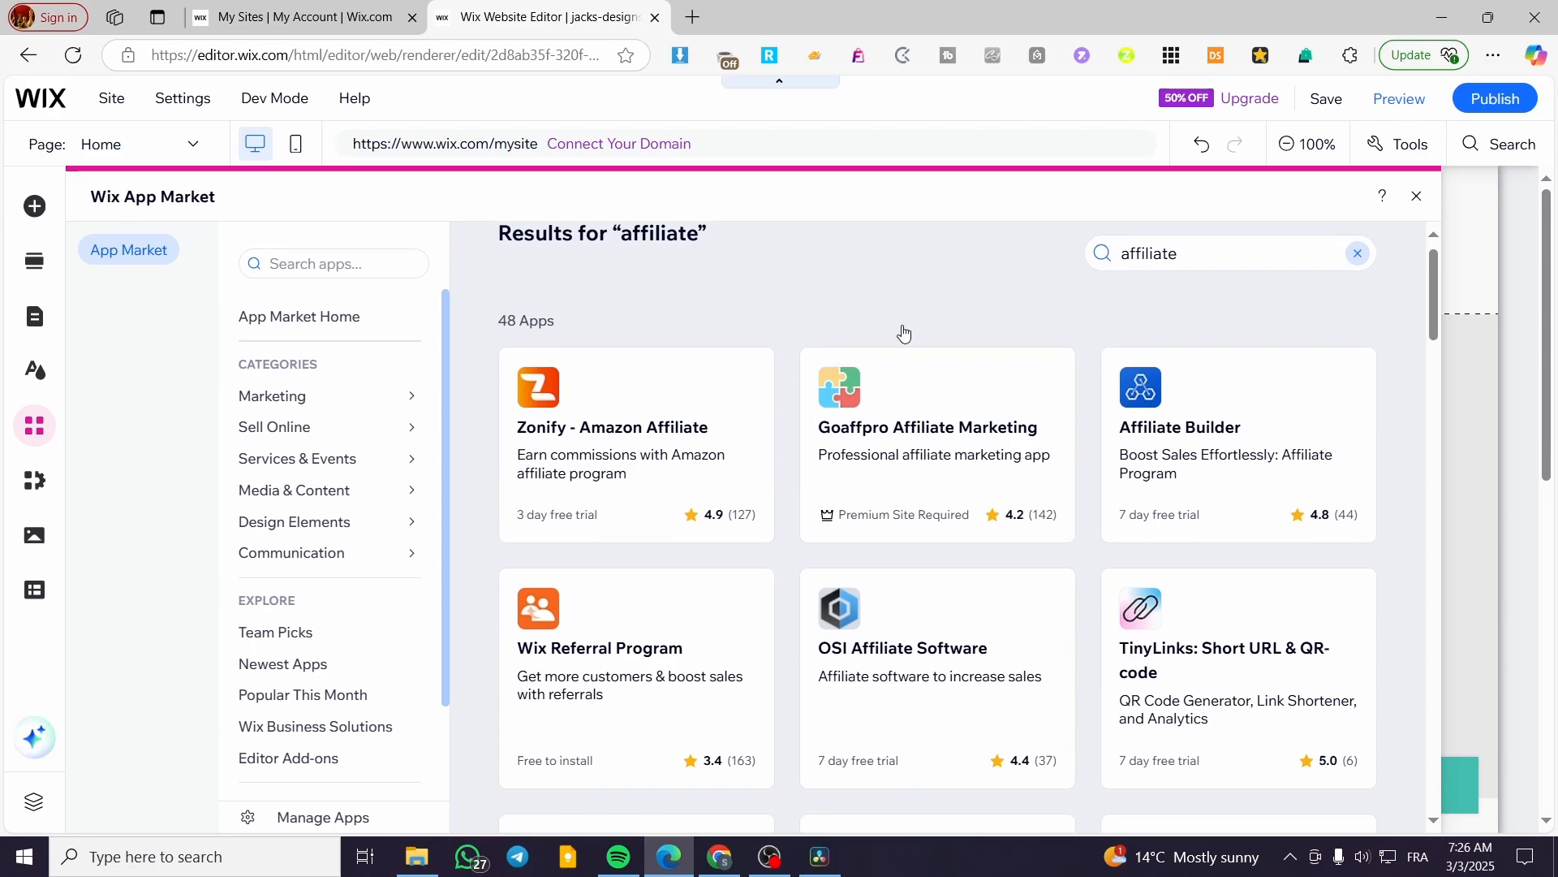
scroll(902, 333, down, 5)
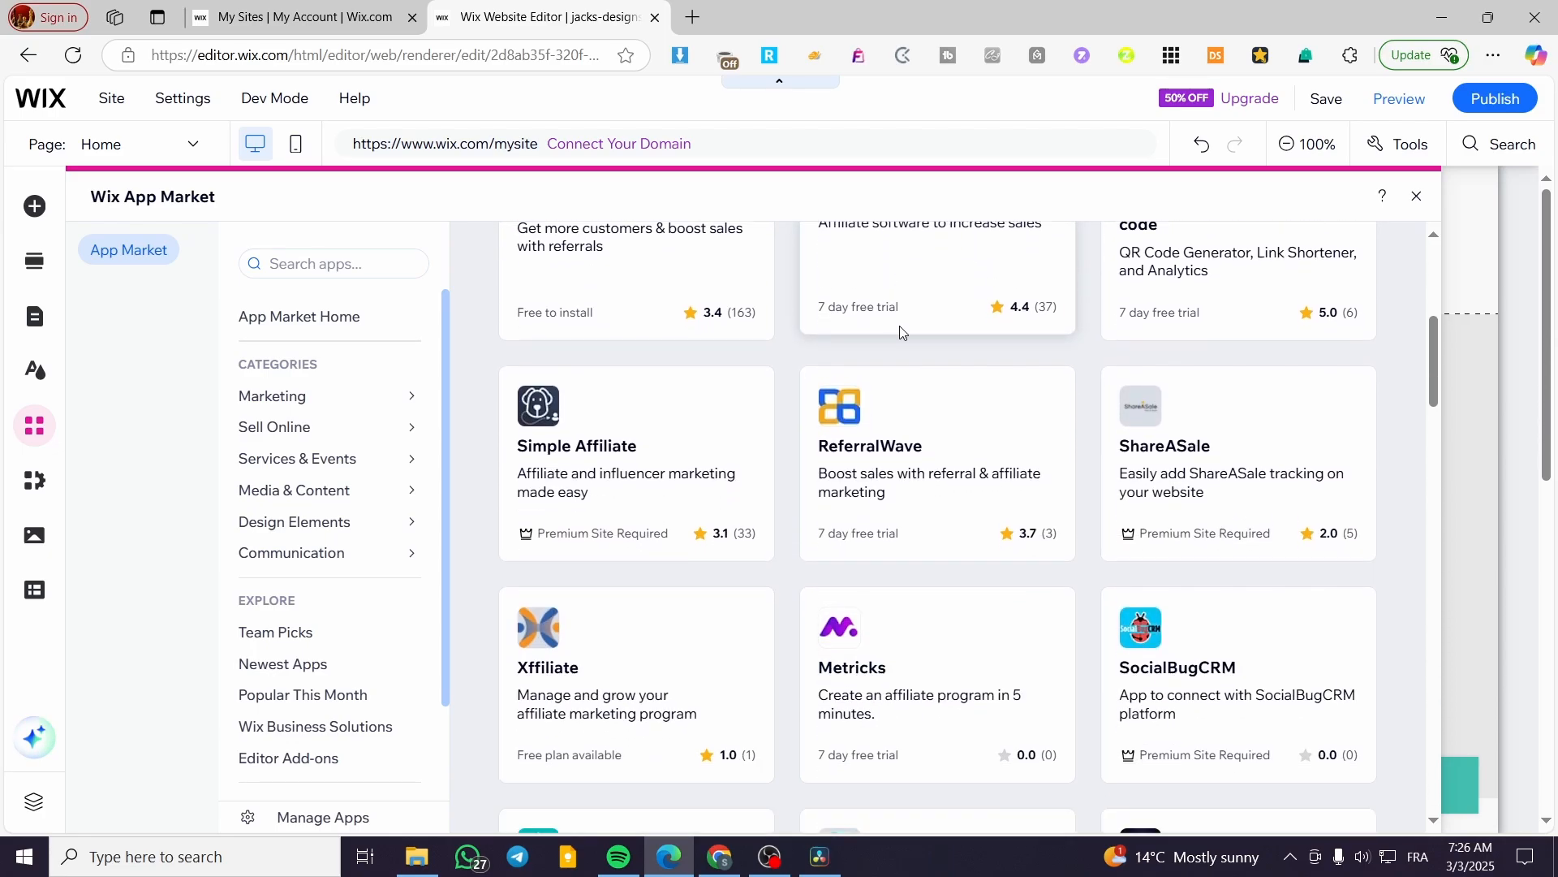
scroll(931, 373, down, 2)
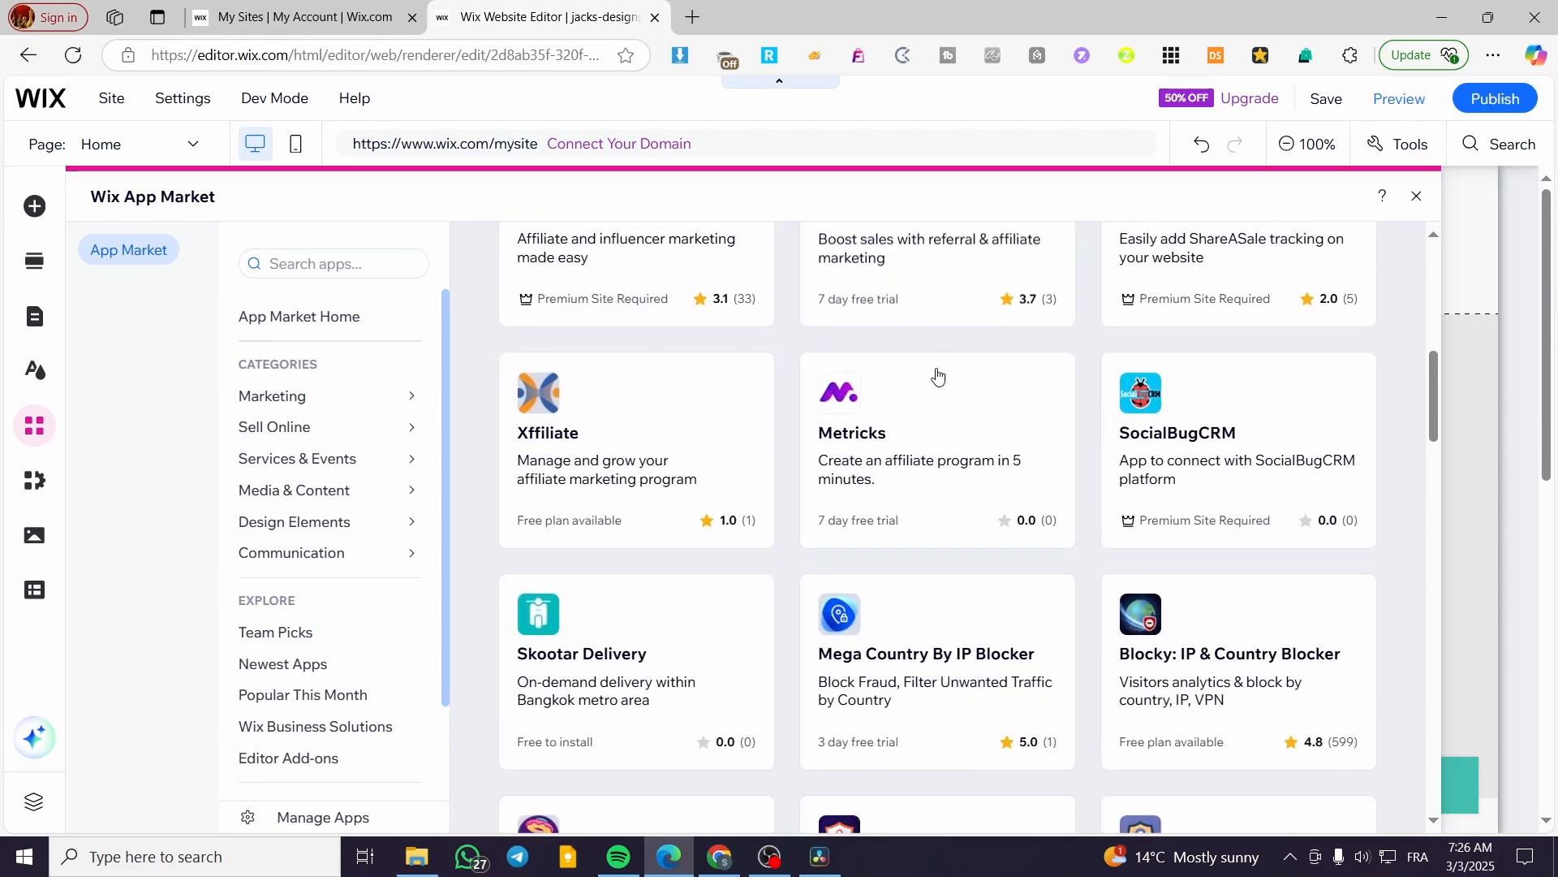
scroll(1209, 558, down, 3)
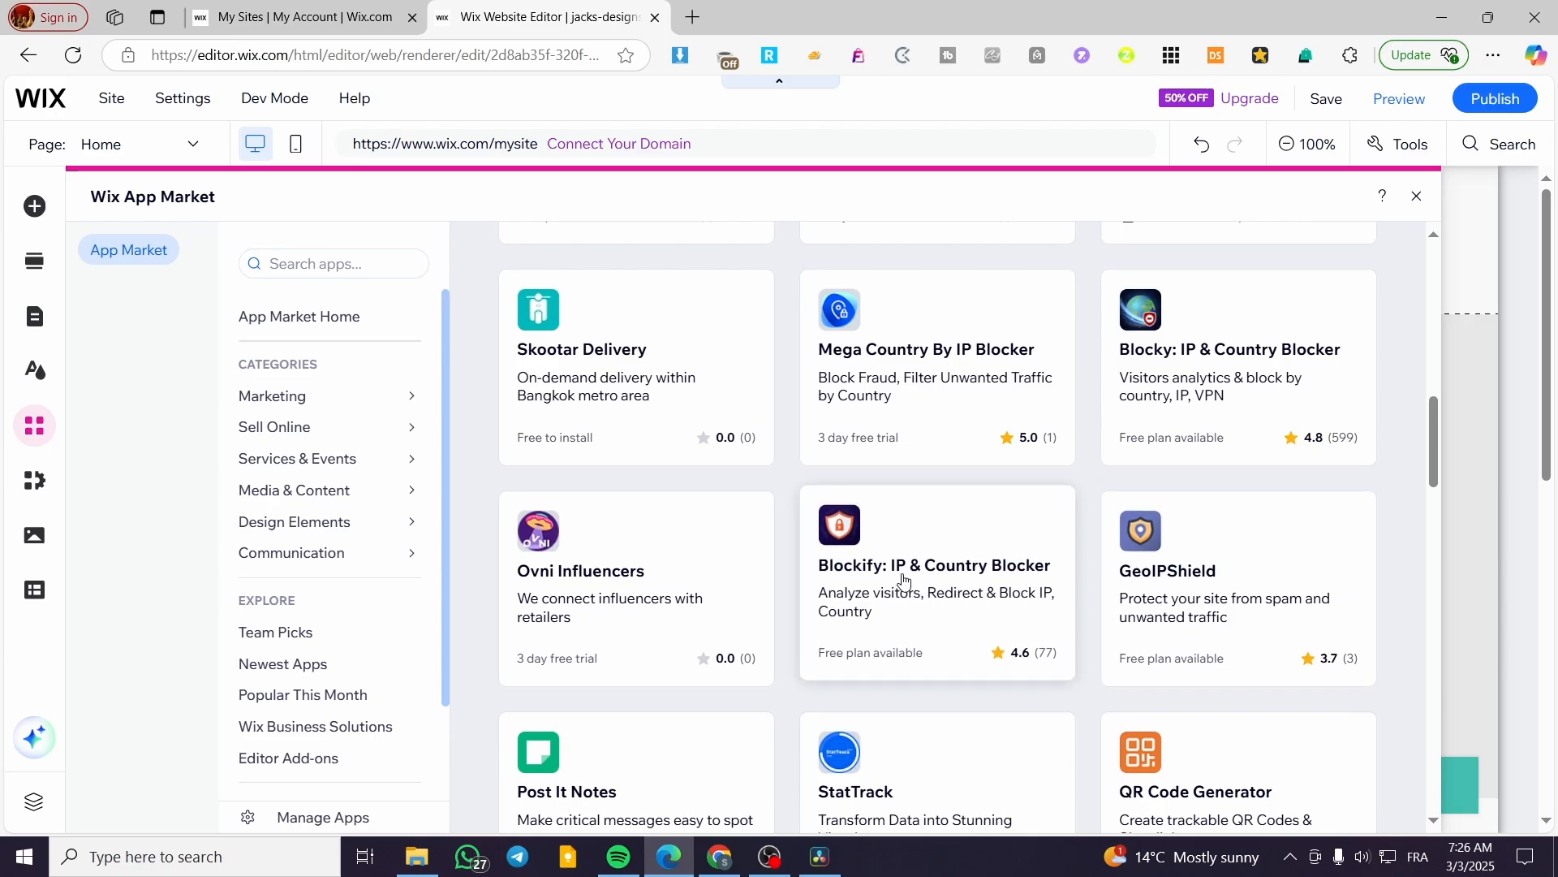
scroll(904, 579, up, 10)
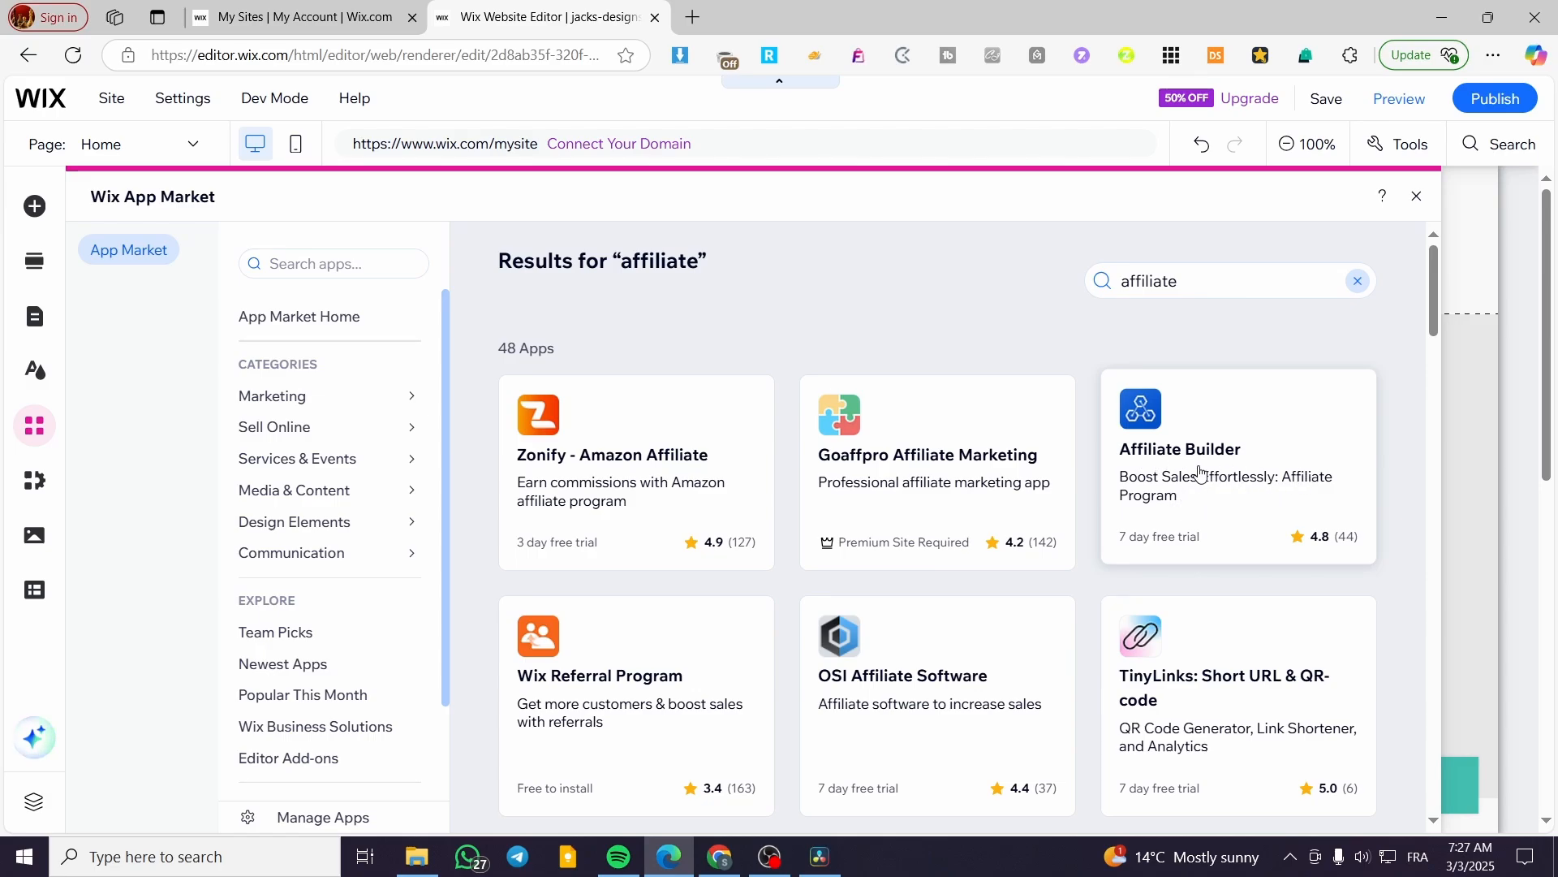
scroll(1278, 470, down, 1)
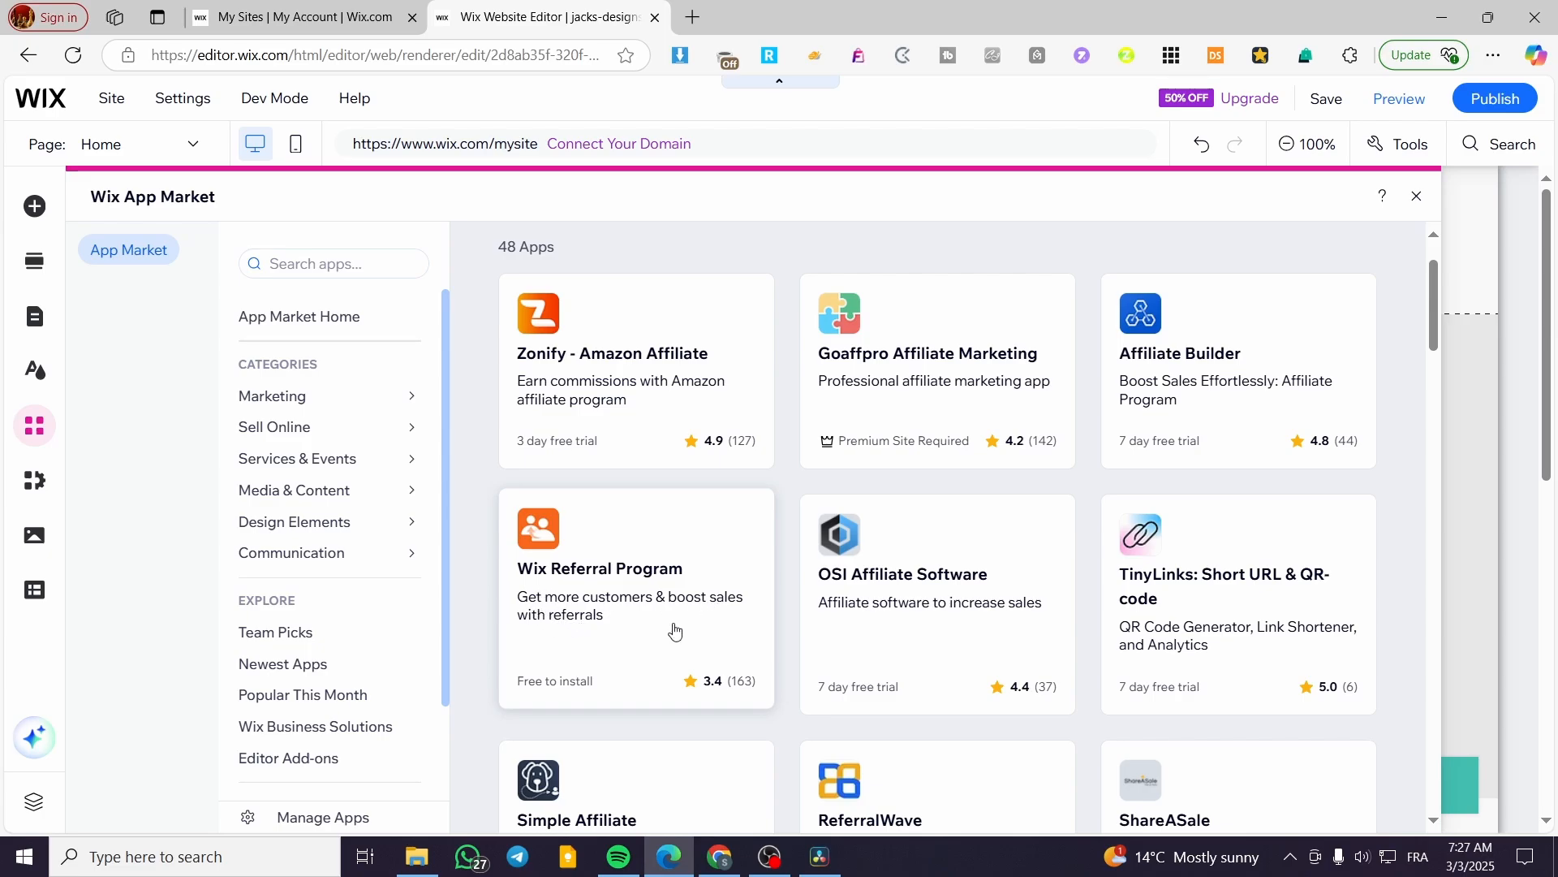
Add Wix Referral Program to the site and open its dashboard from the Refer Friends section.
click(598, 607)
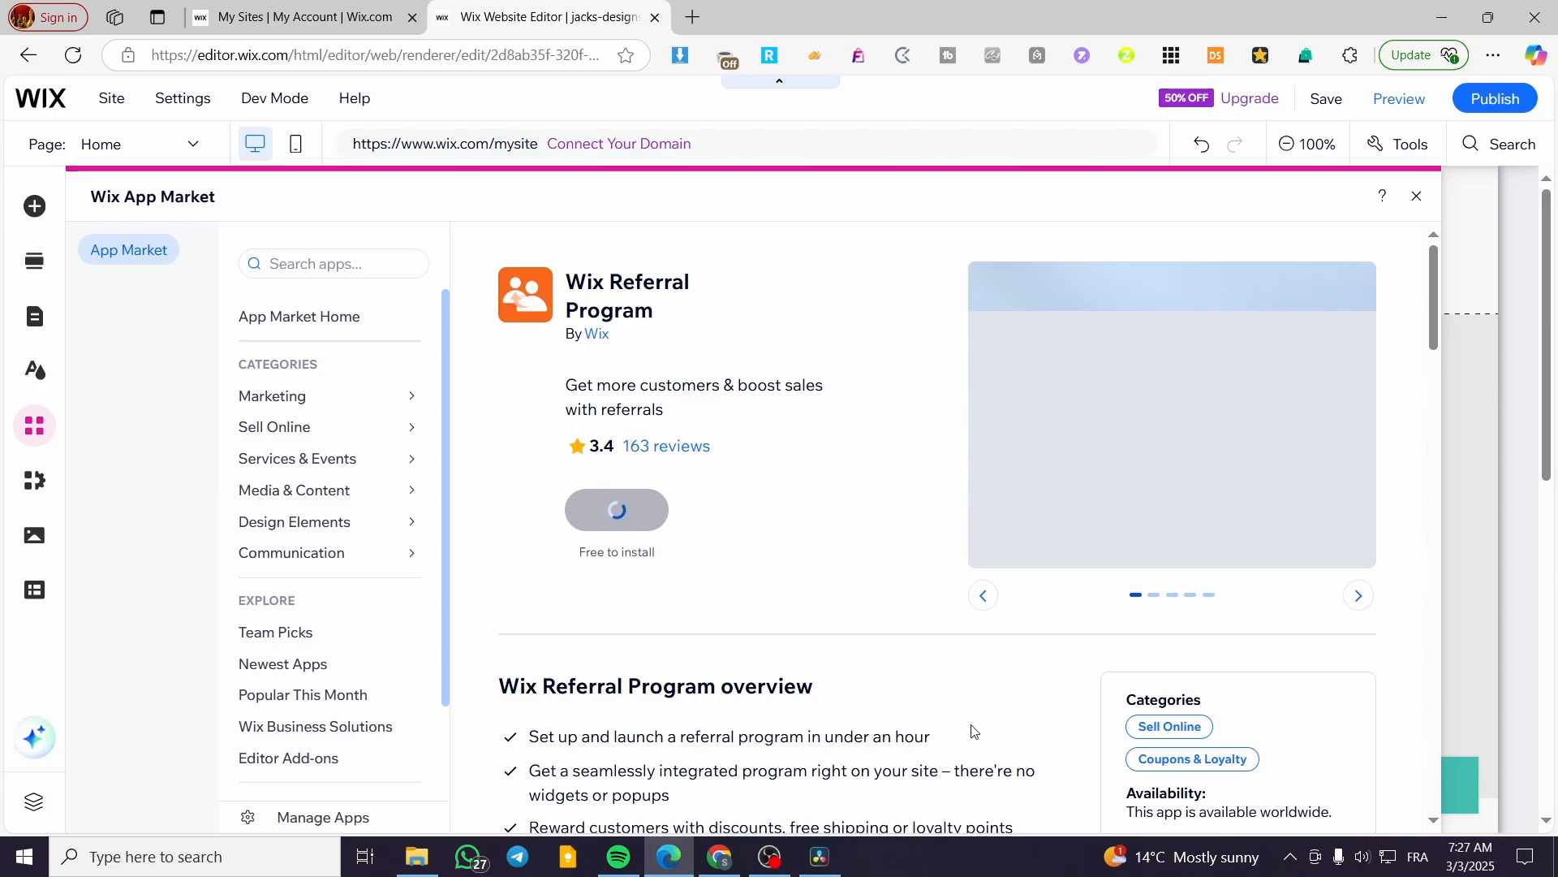
click(629, 526)
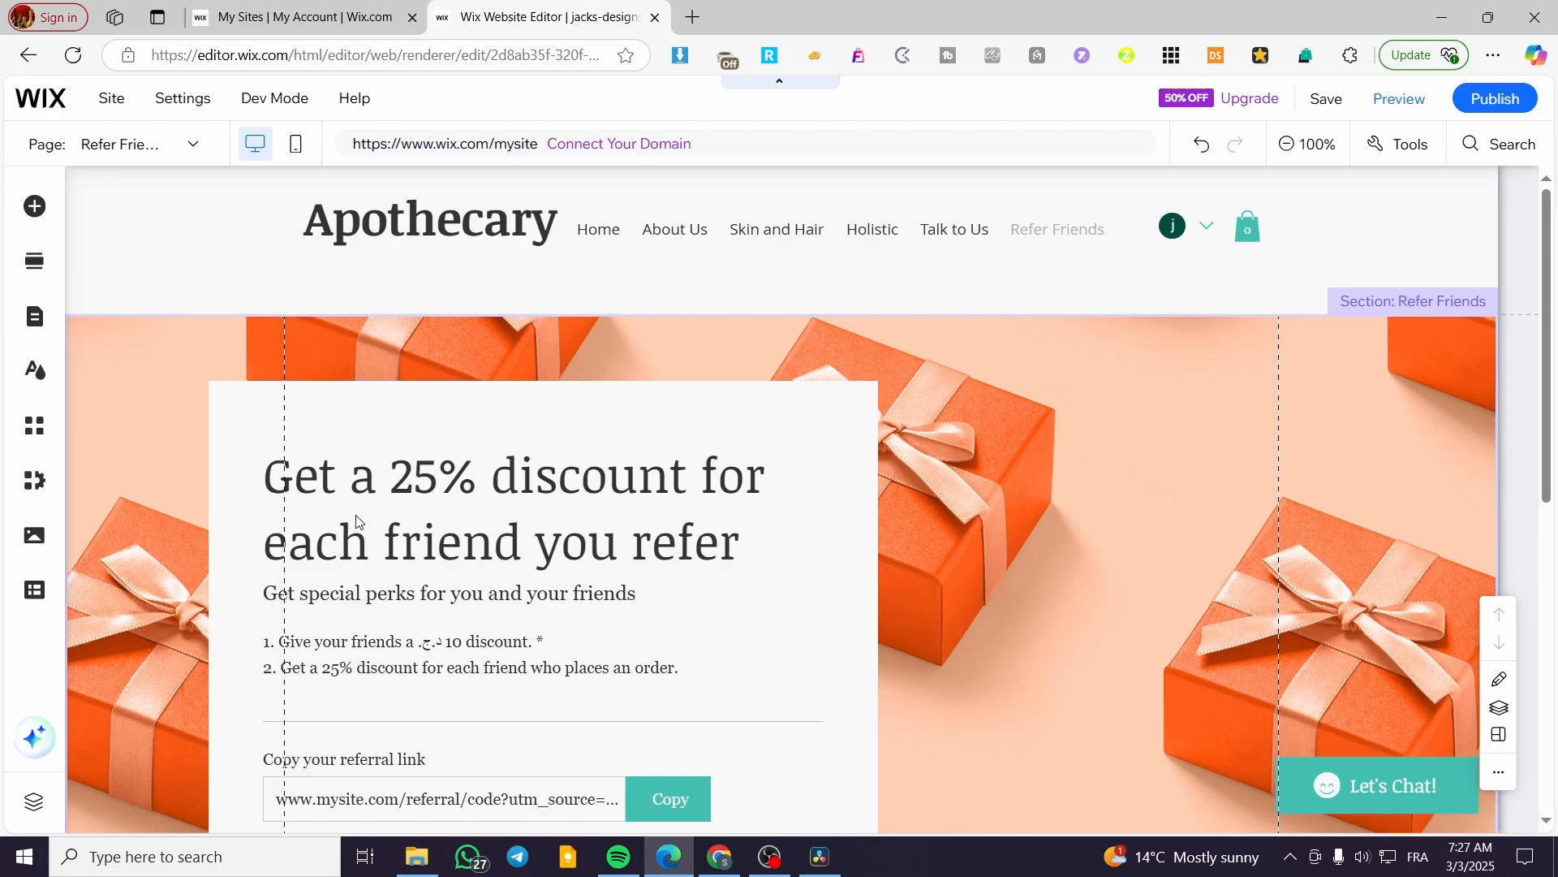
scroll(1157, 509, down, 1)
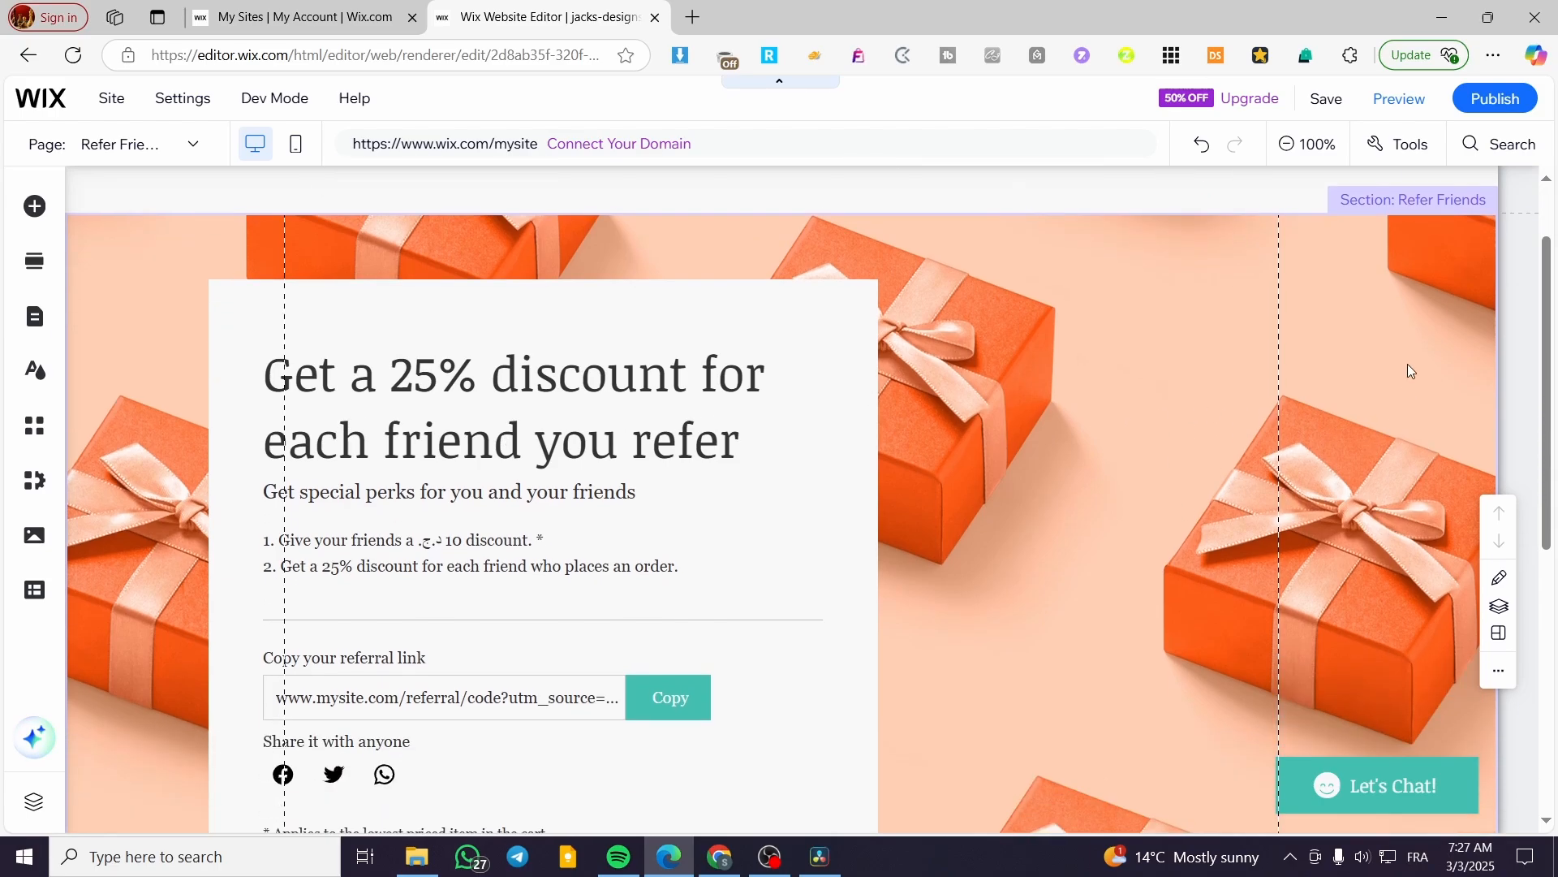
click(1306, 351)
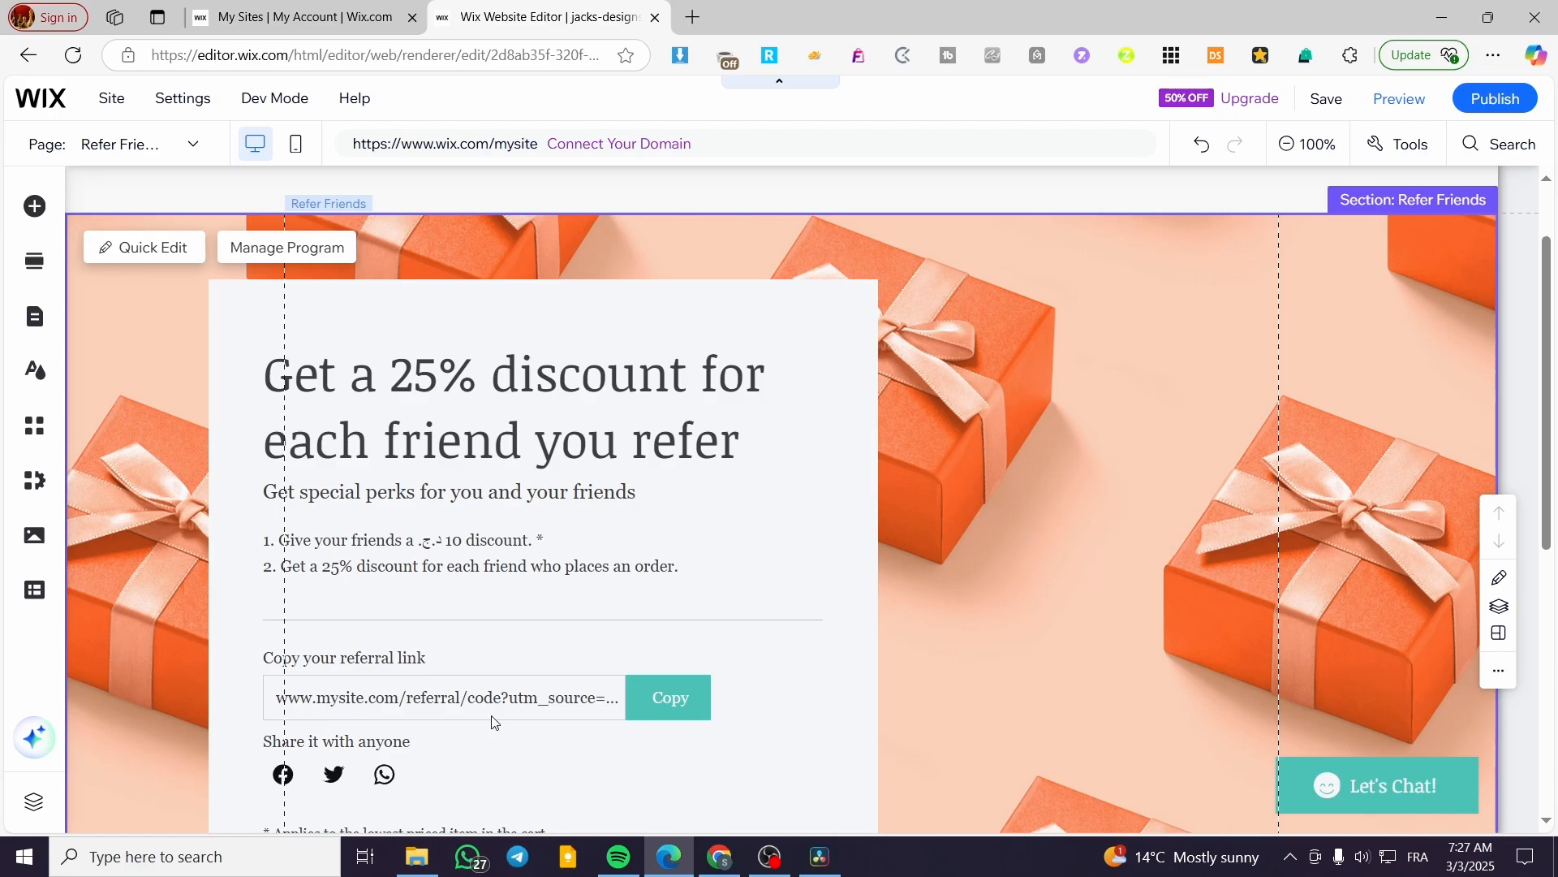
scroll(398, 706, down, 1)
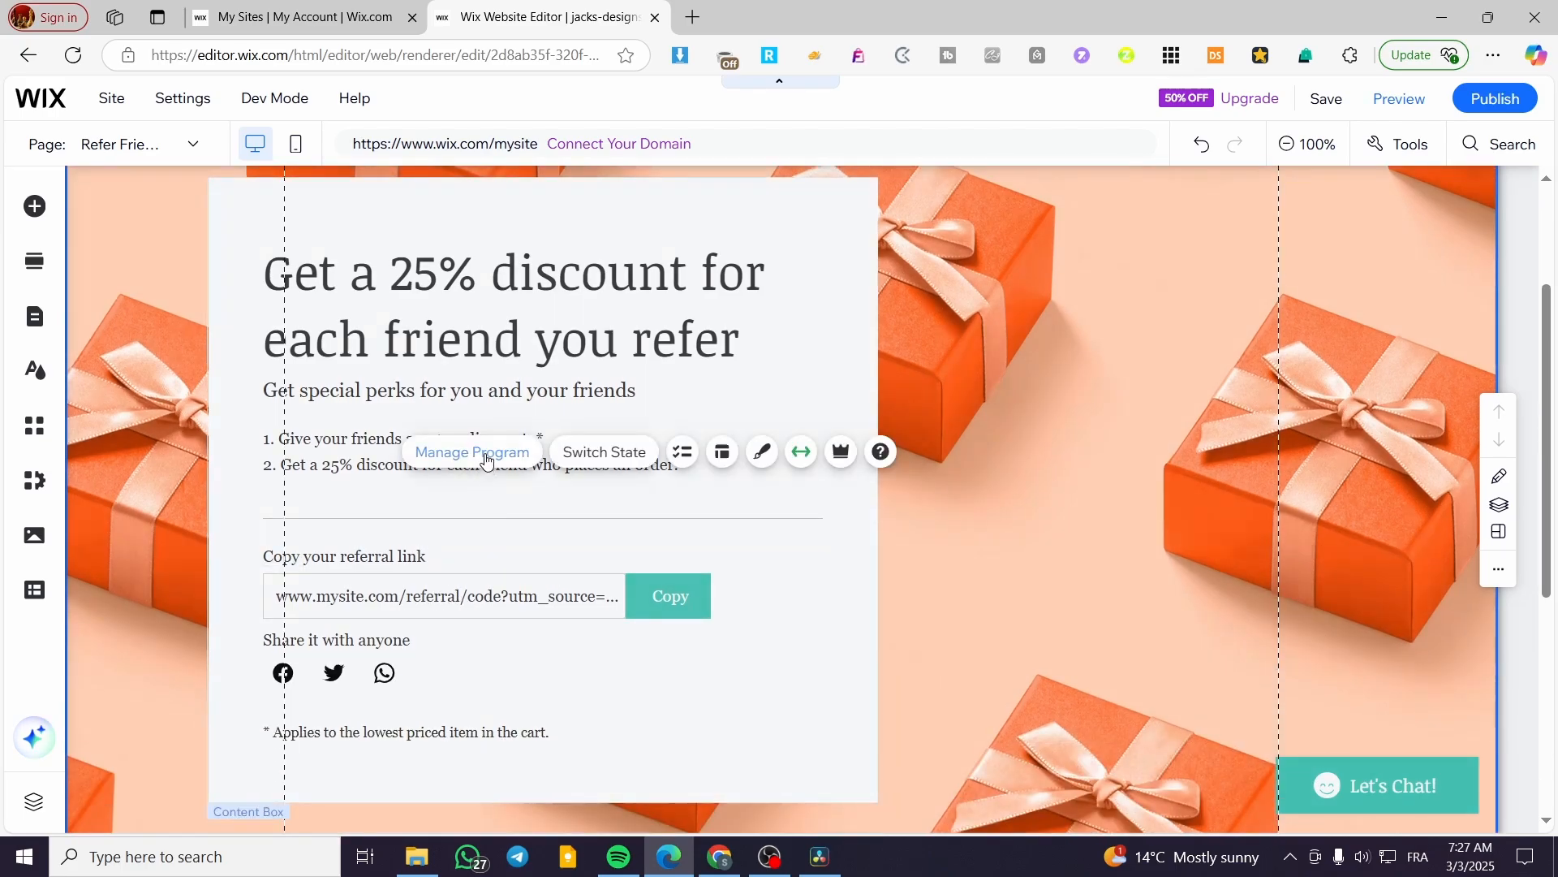
click(487, 459)
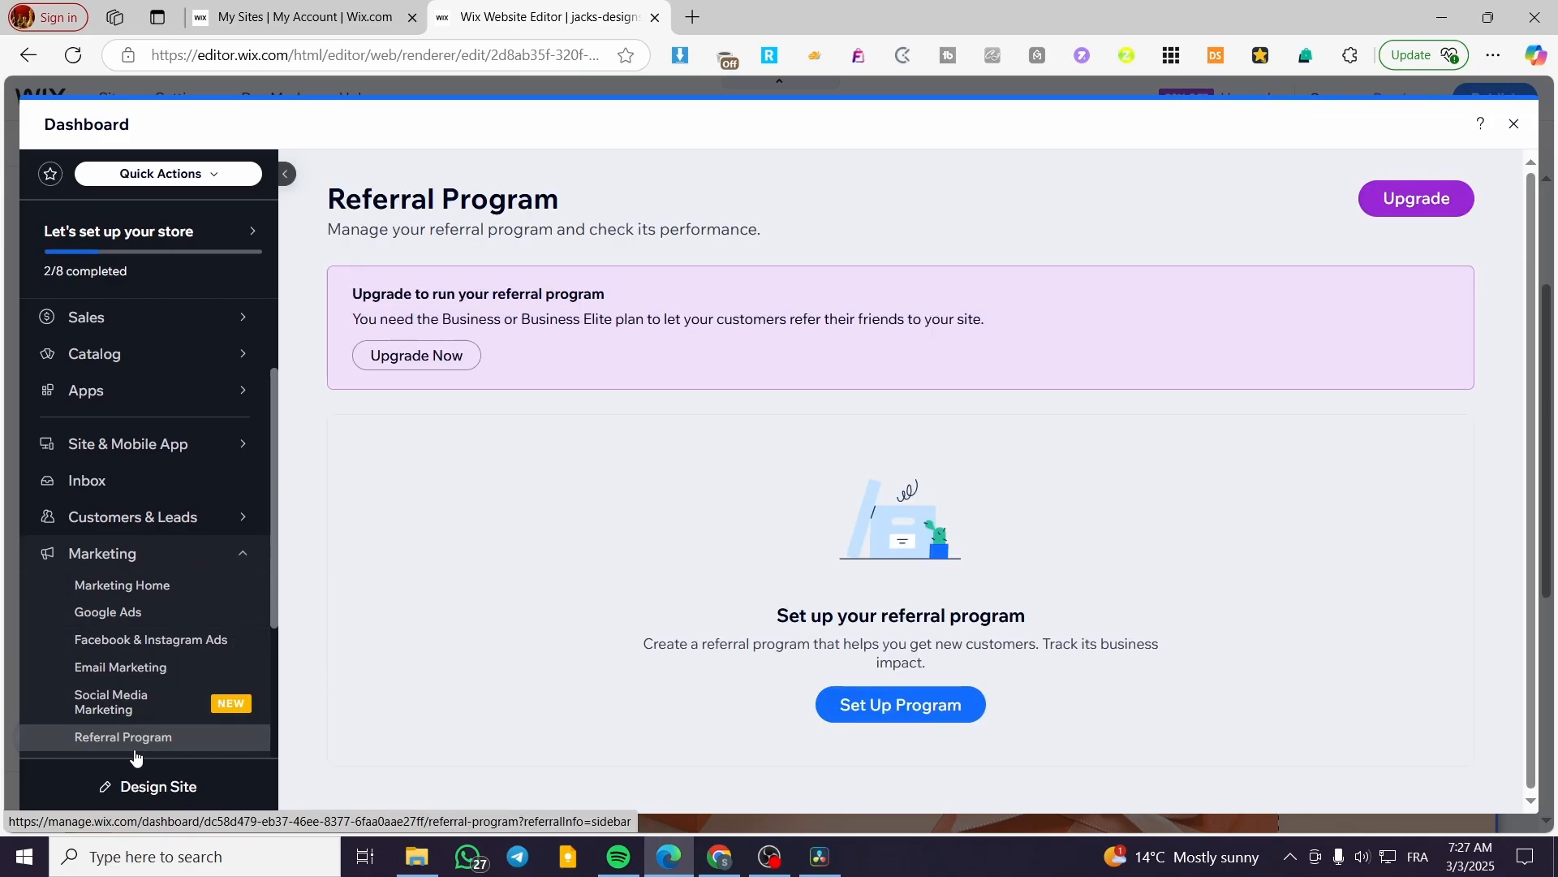
Start the referral program setup and rename it to 'Affiliate Program'.
scroll(111, 744, down, 3)
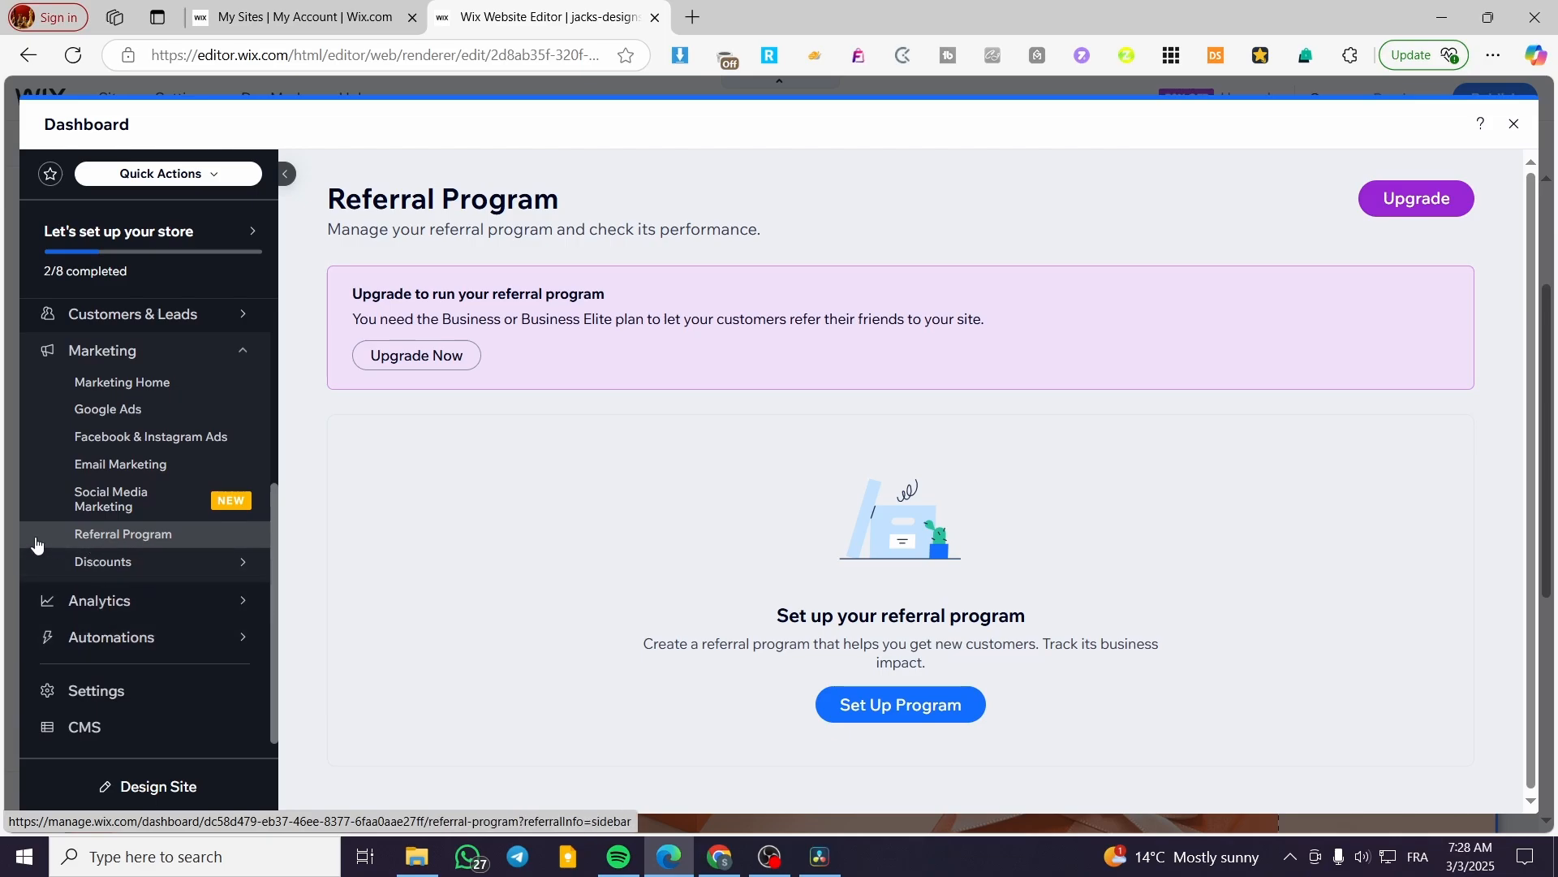
click(906, 717)
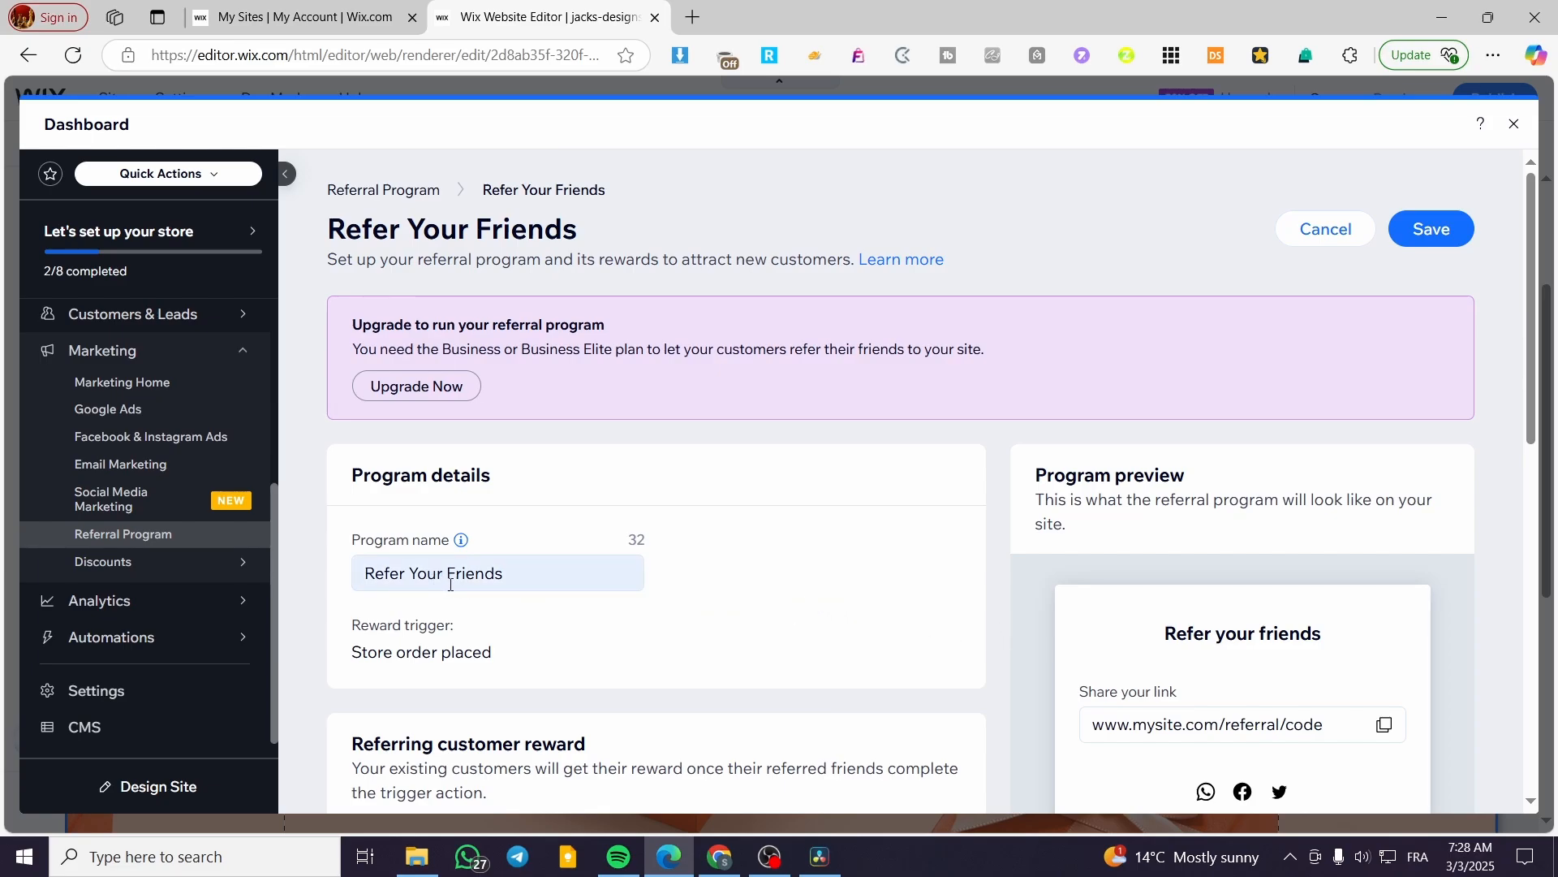
scroll(451, 584, down, 3)
triple_click(511, 372)
drag(511, 371, 559, 380)
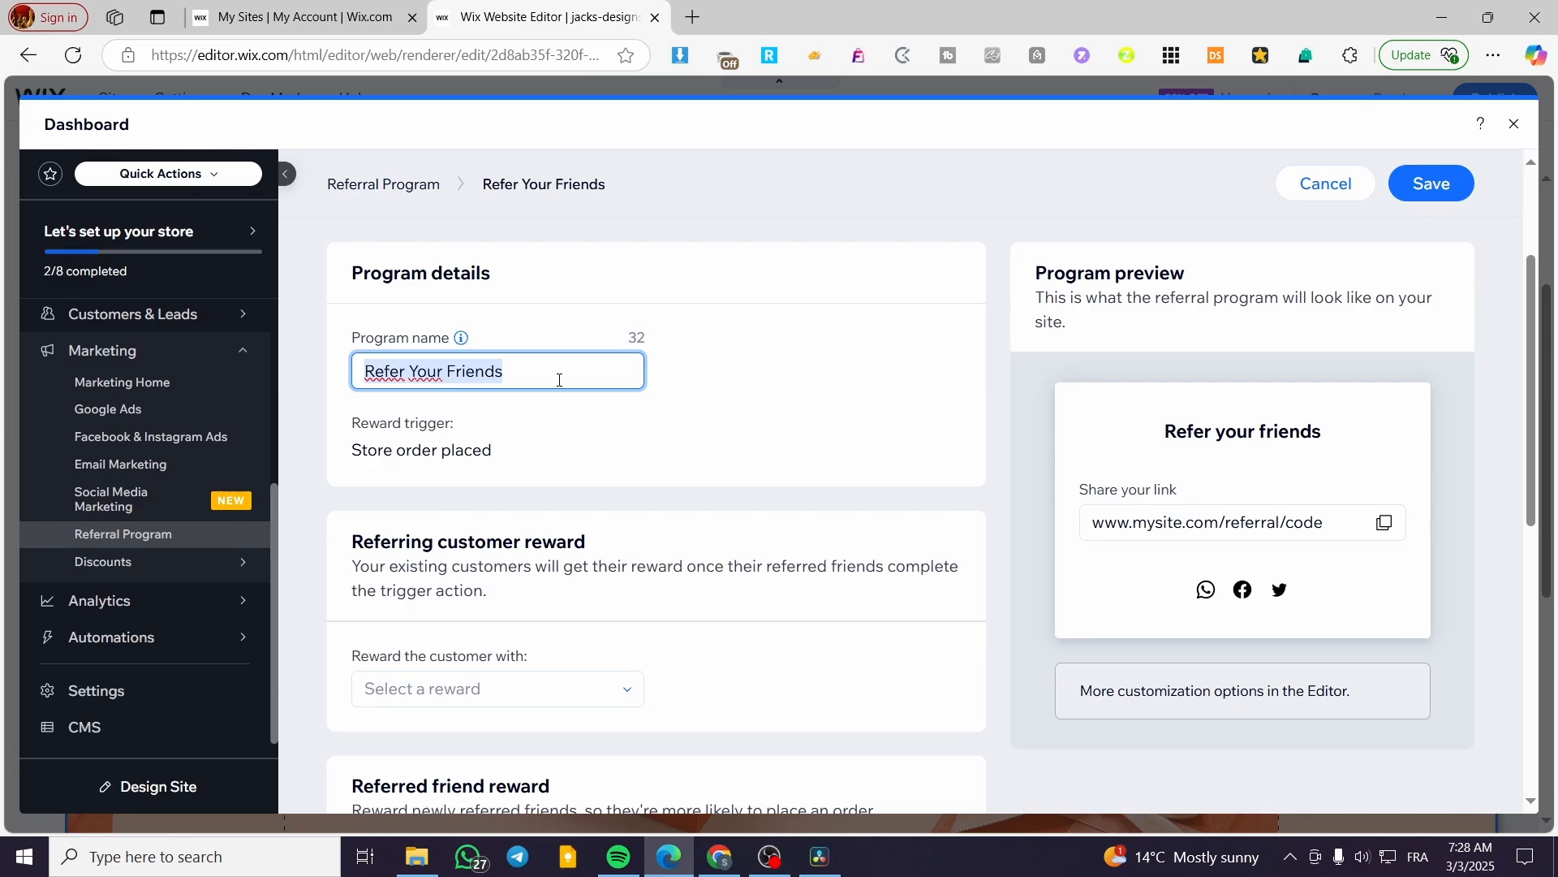
text(R)
key(BackSpace)
text(Aff)
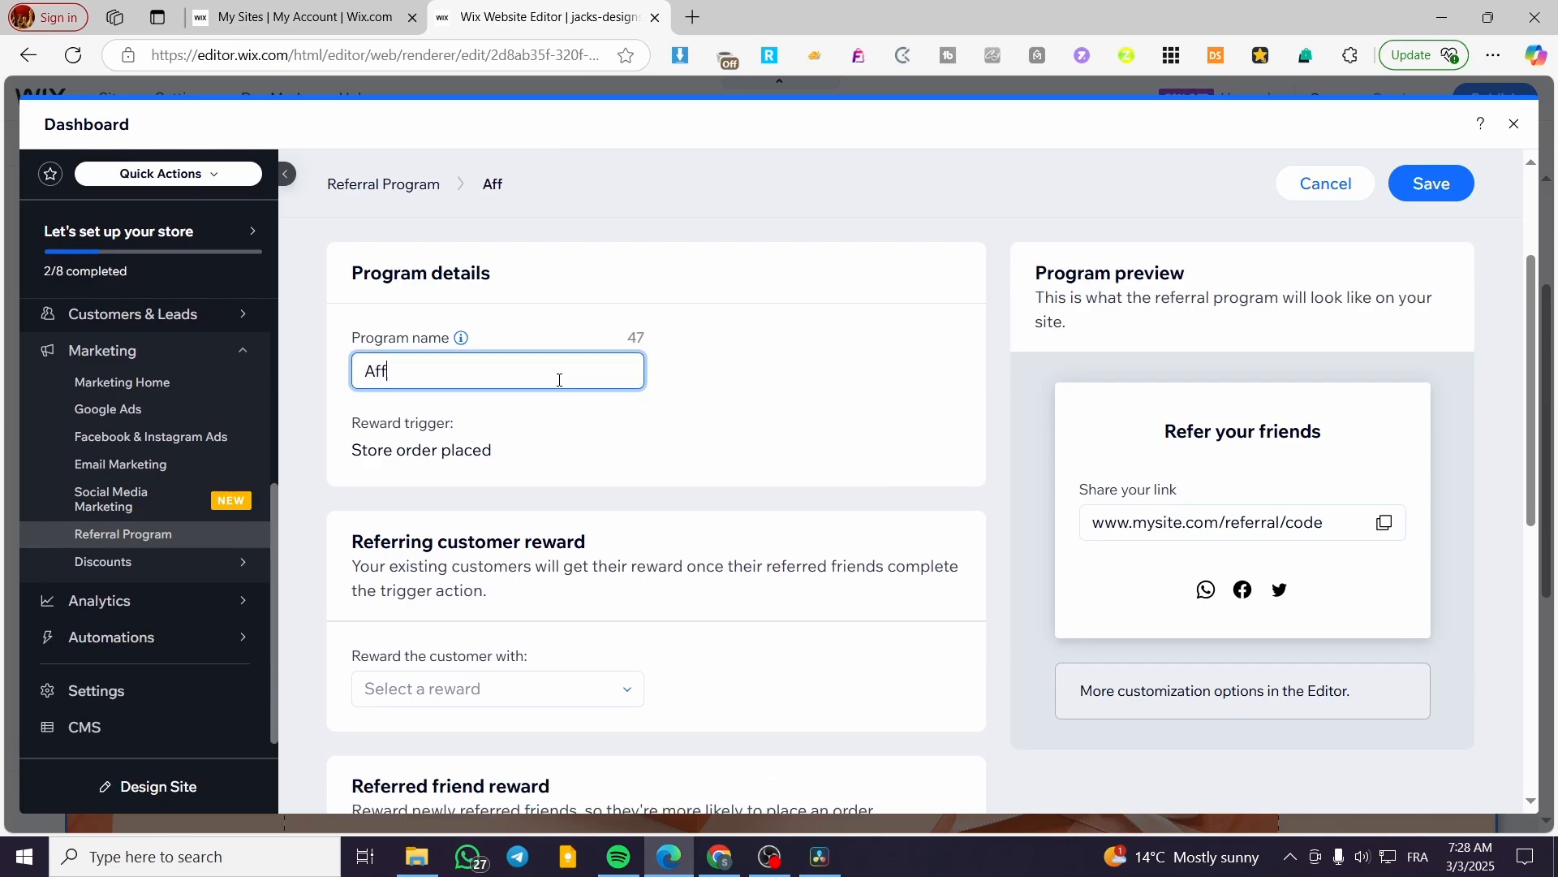
text(iliate Pr)
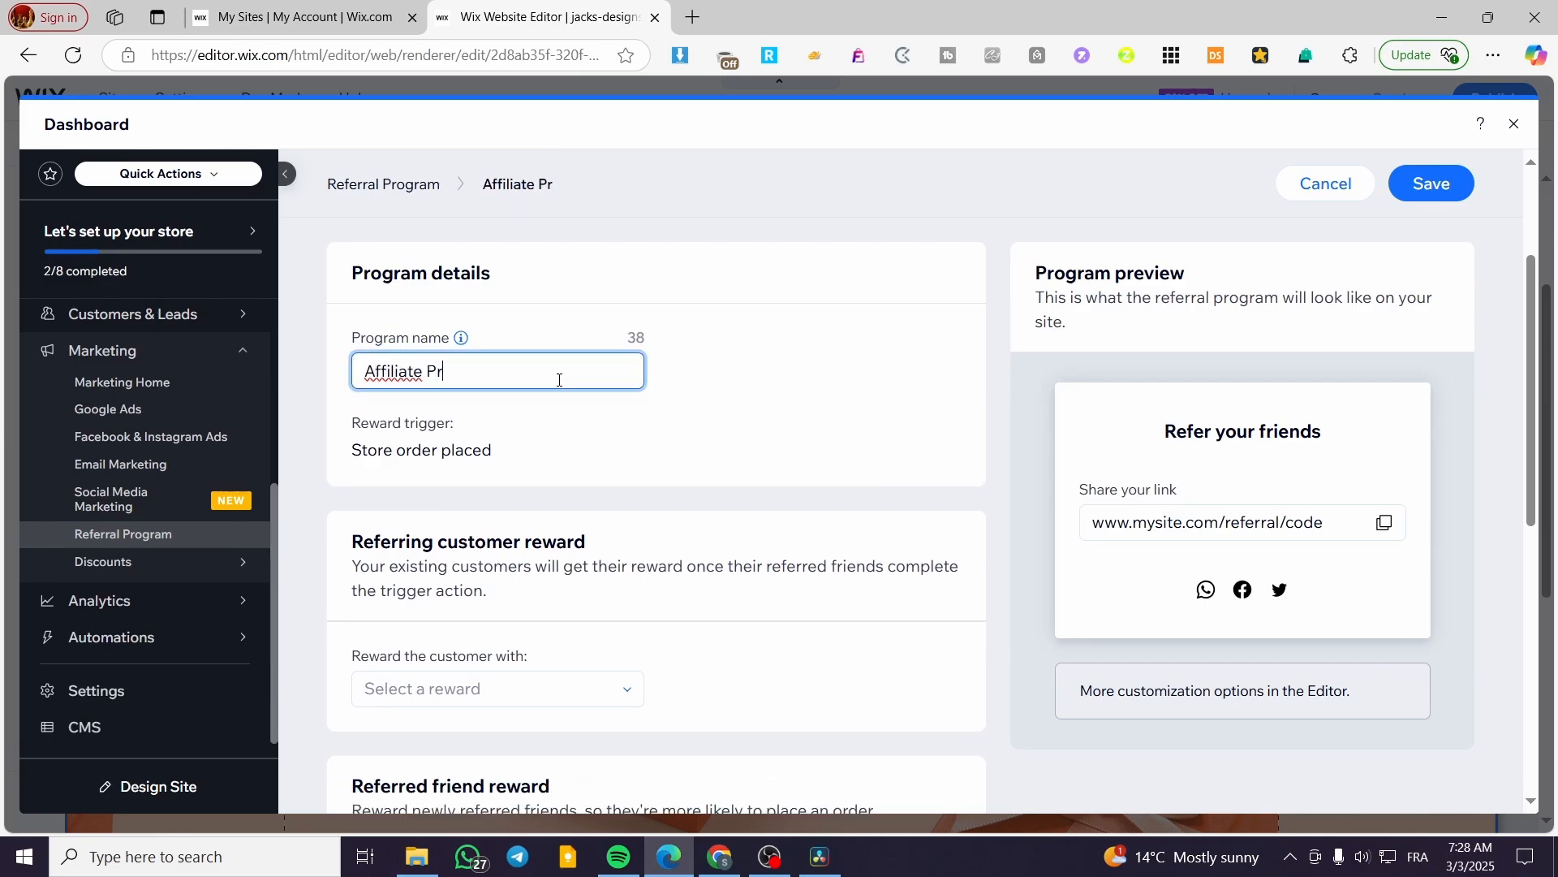
text(ogram)
click(703, 368)
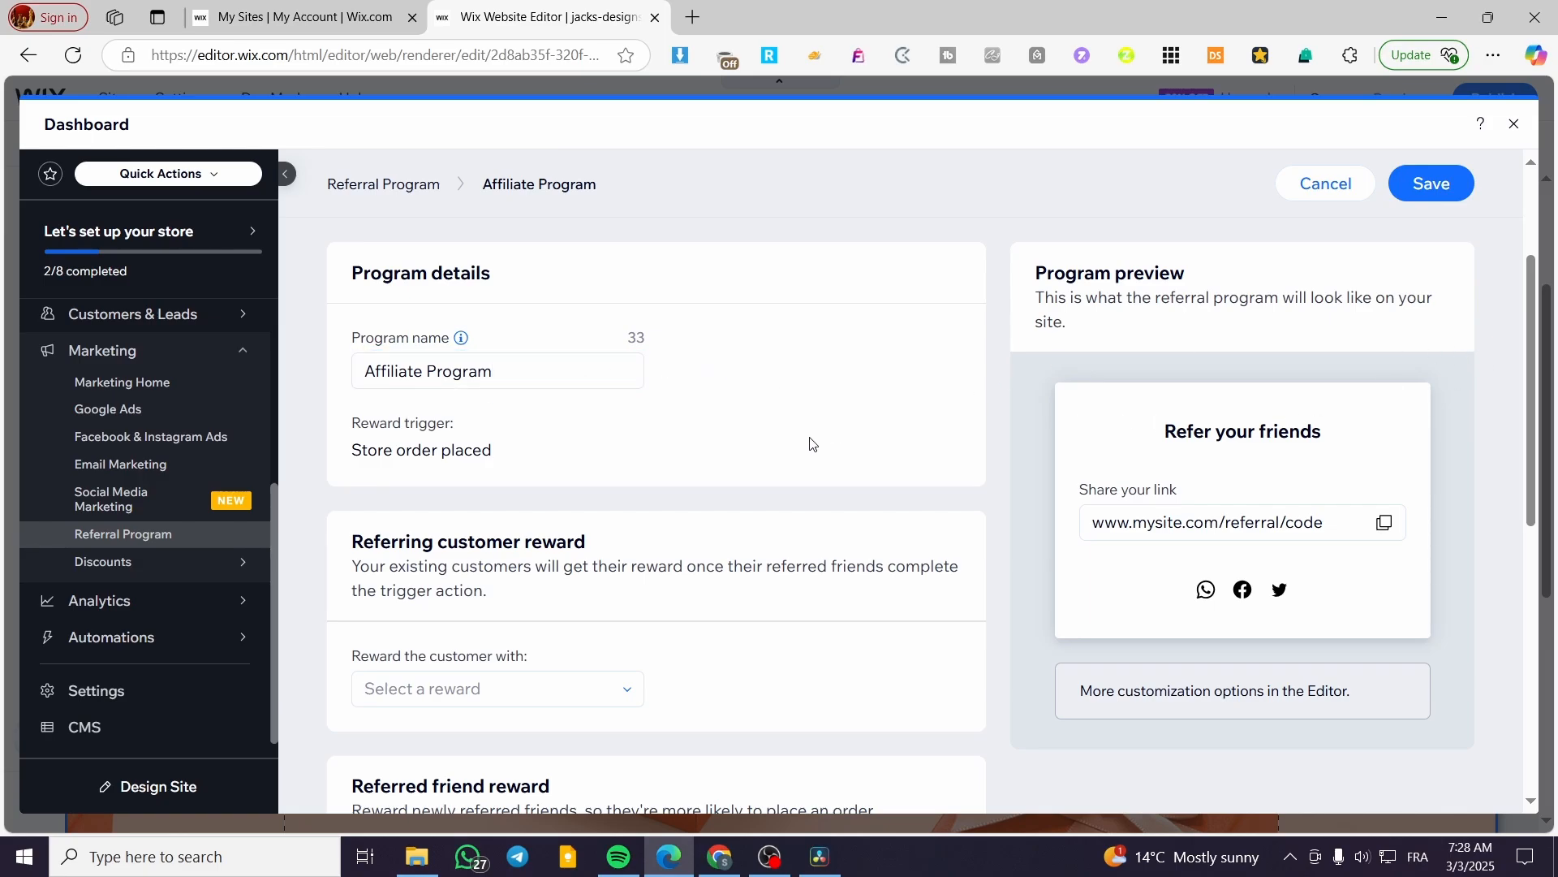
Reward referring customers with a coupon named 'Refer one get half the price off'.
scroll(575, 483, down, 2)
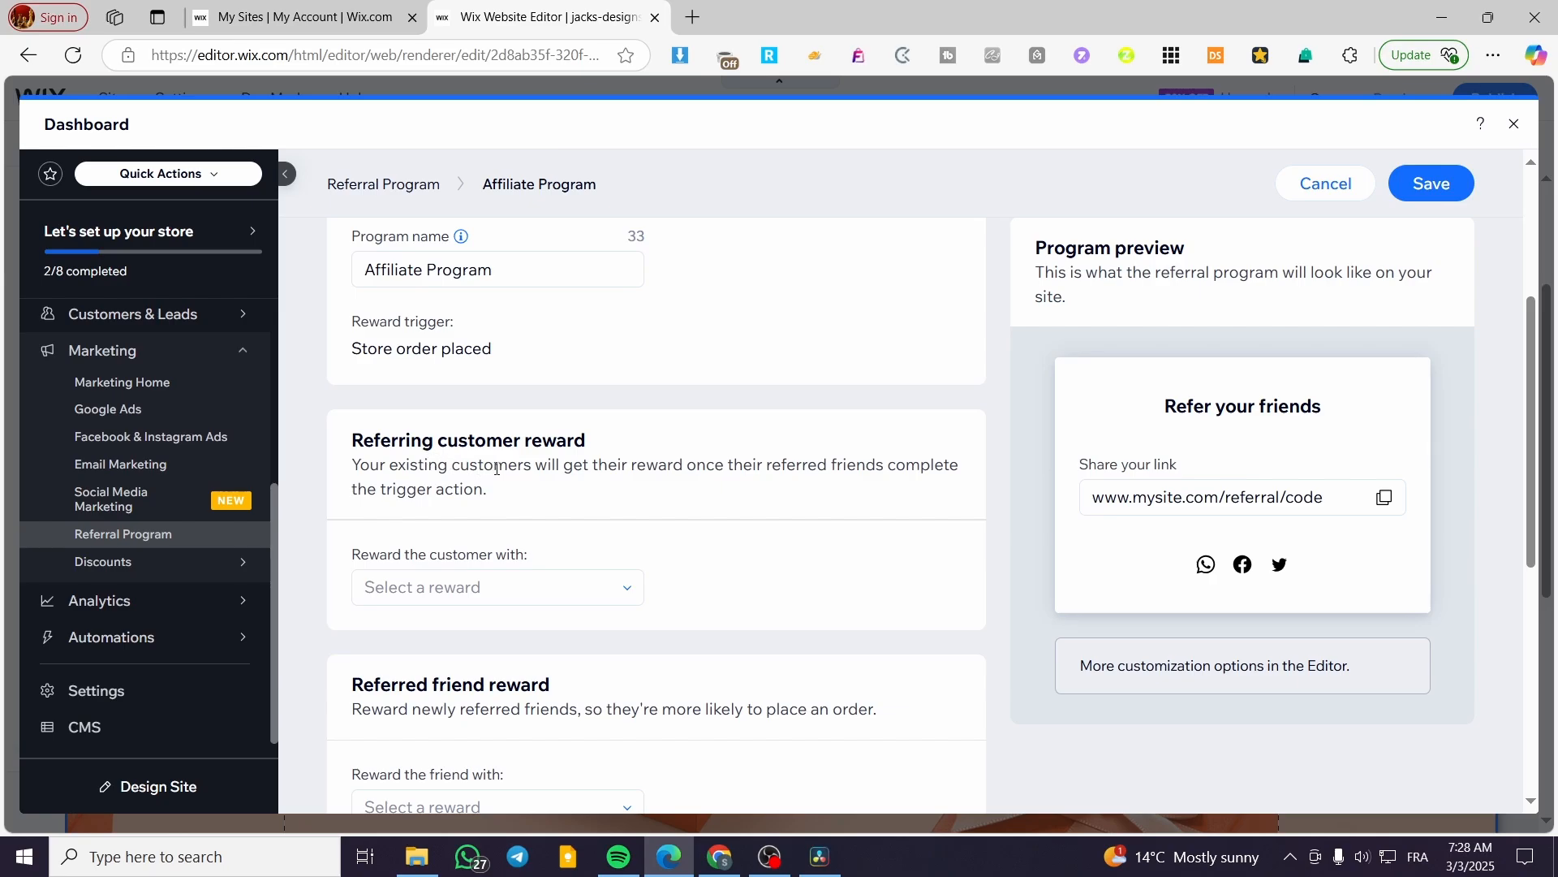
click(577, 586)
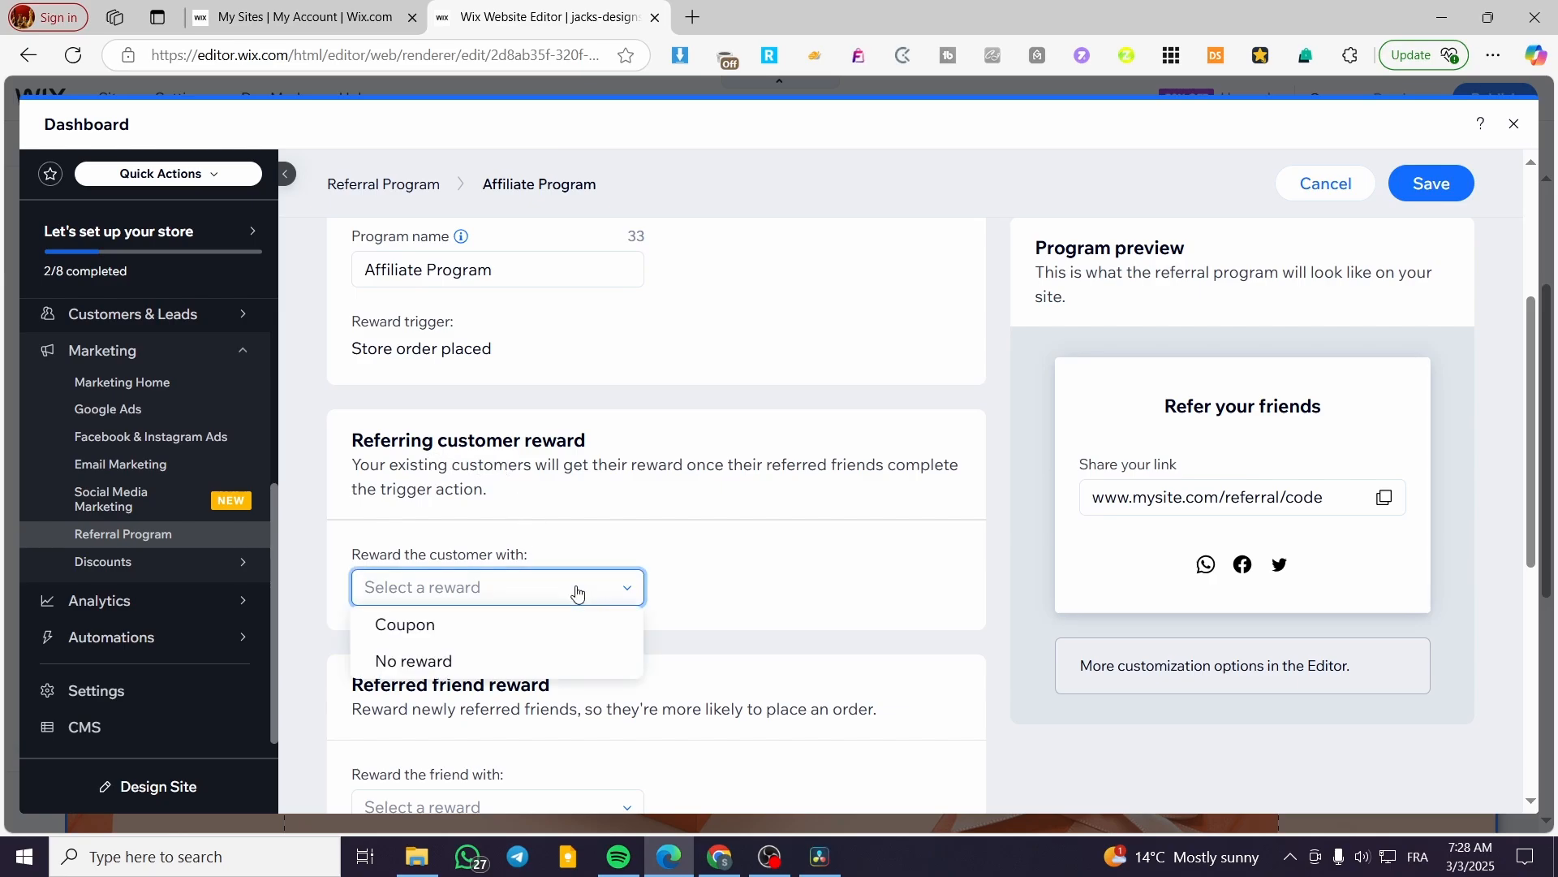
click(514, 631)
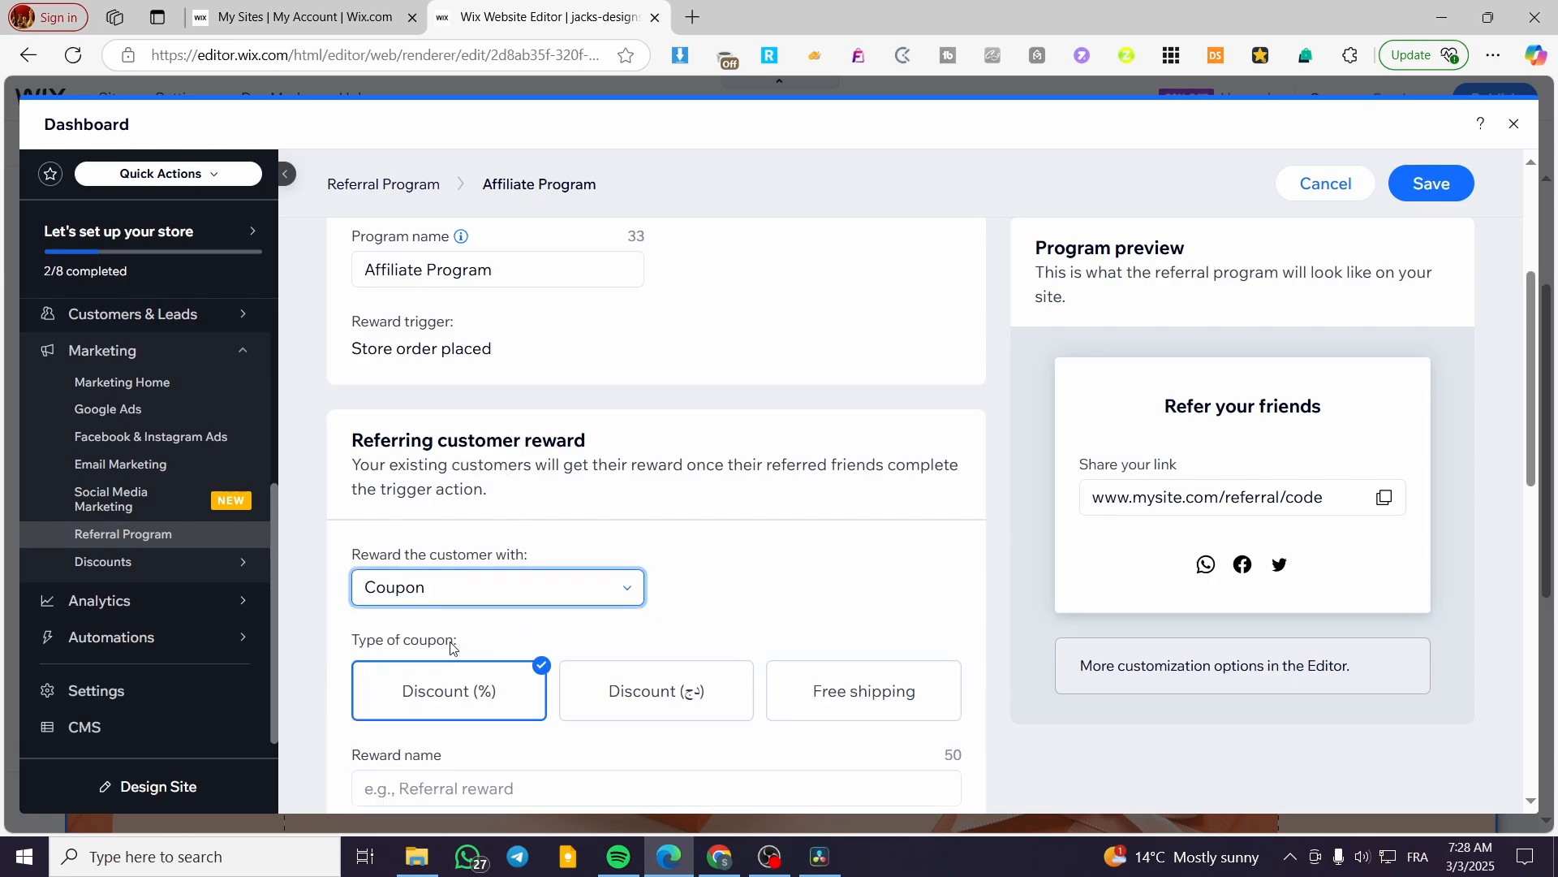
scroll(451, 646, down, 2)
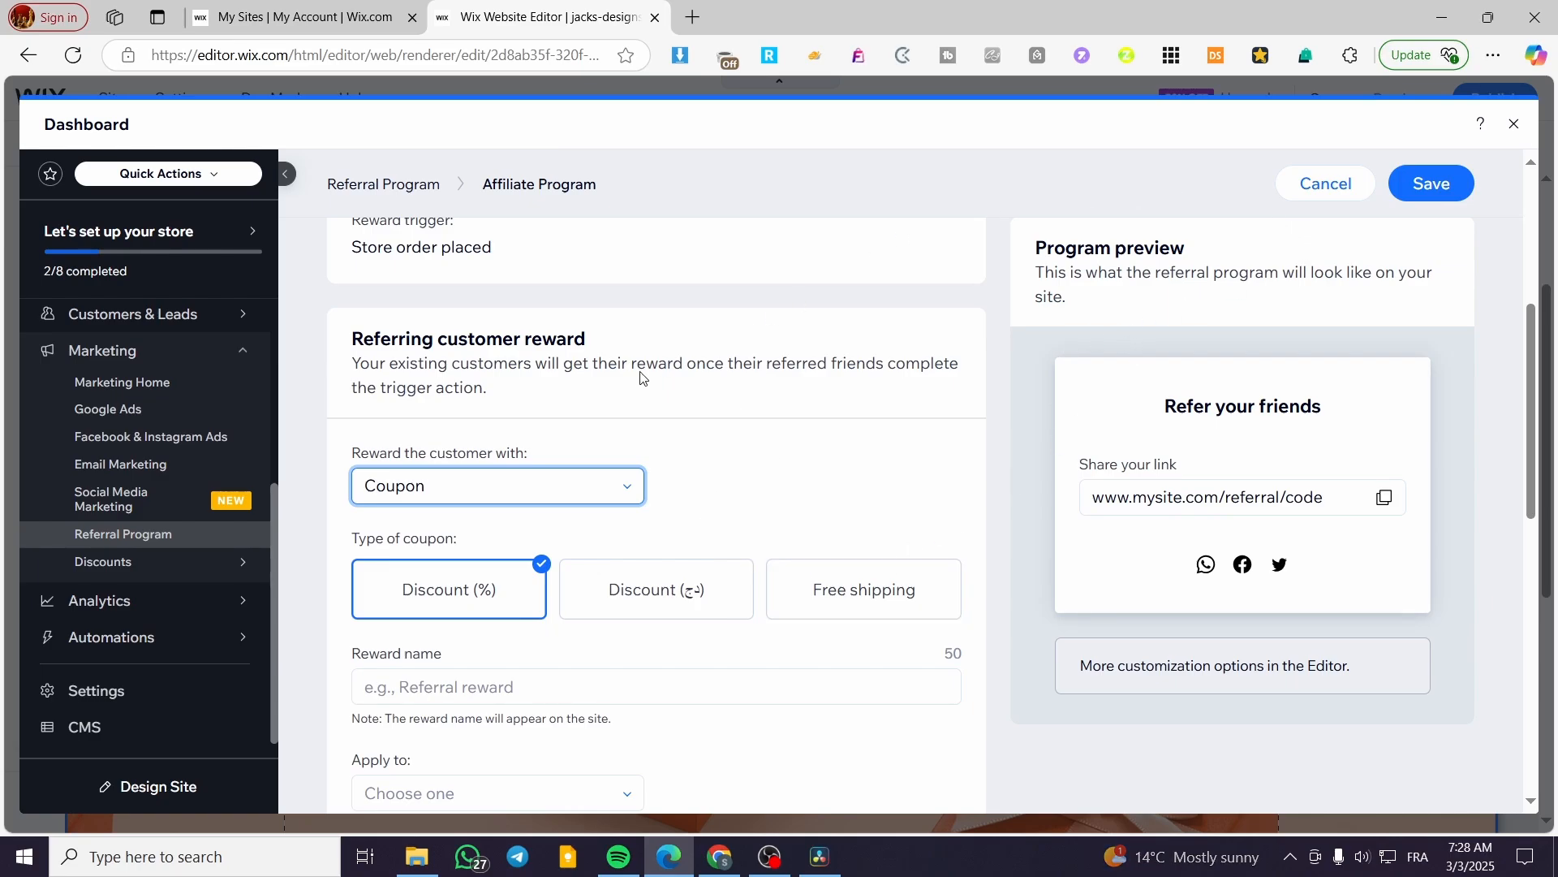
scroll(574, 456, down, 3)
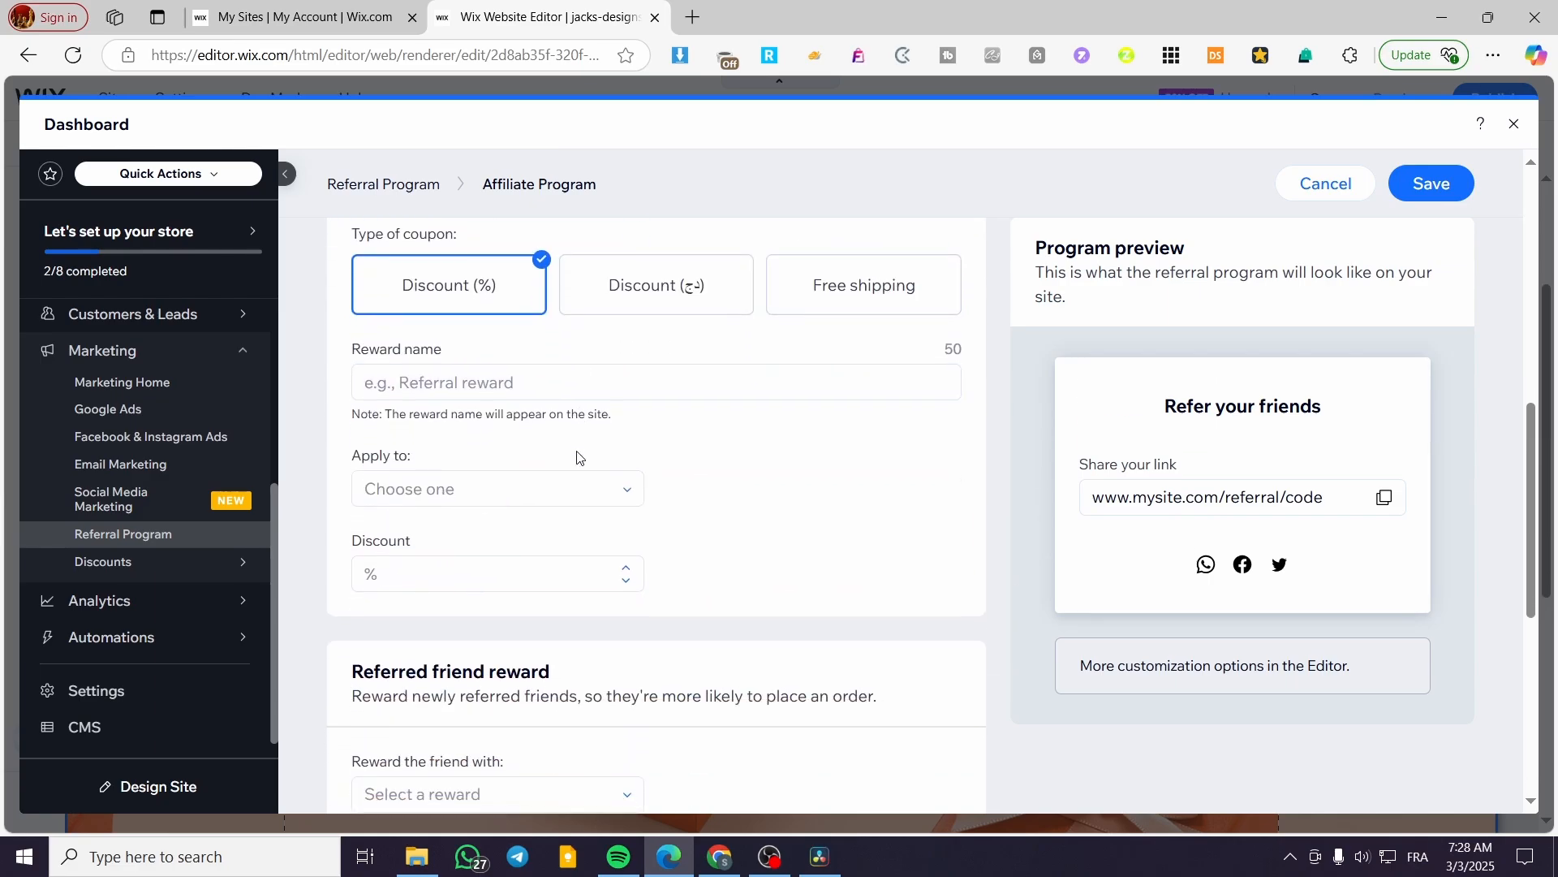
click(539, 388)
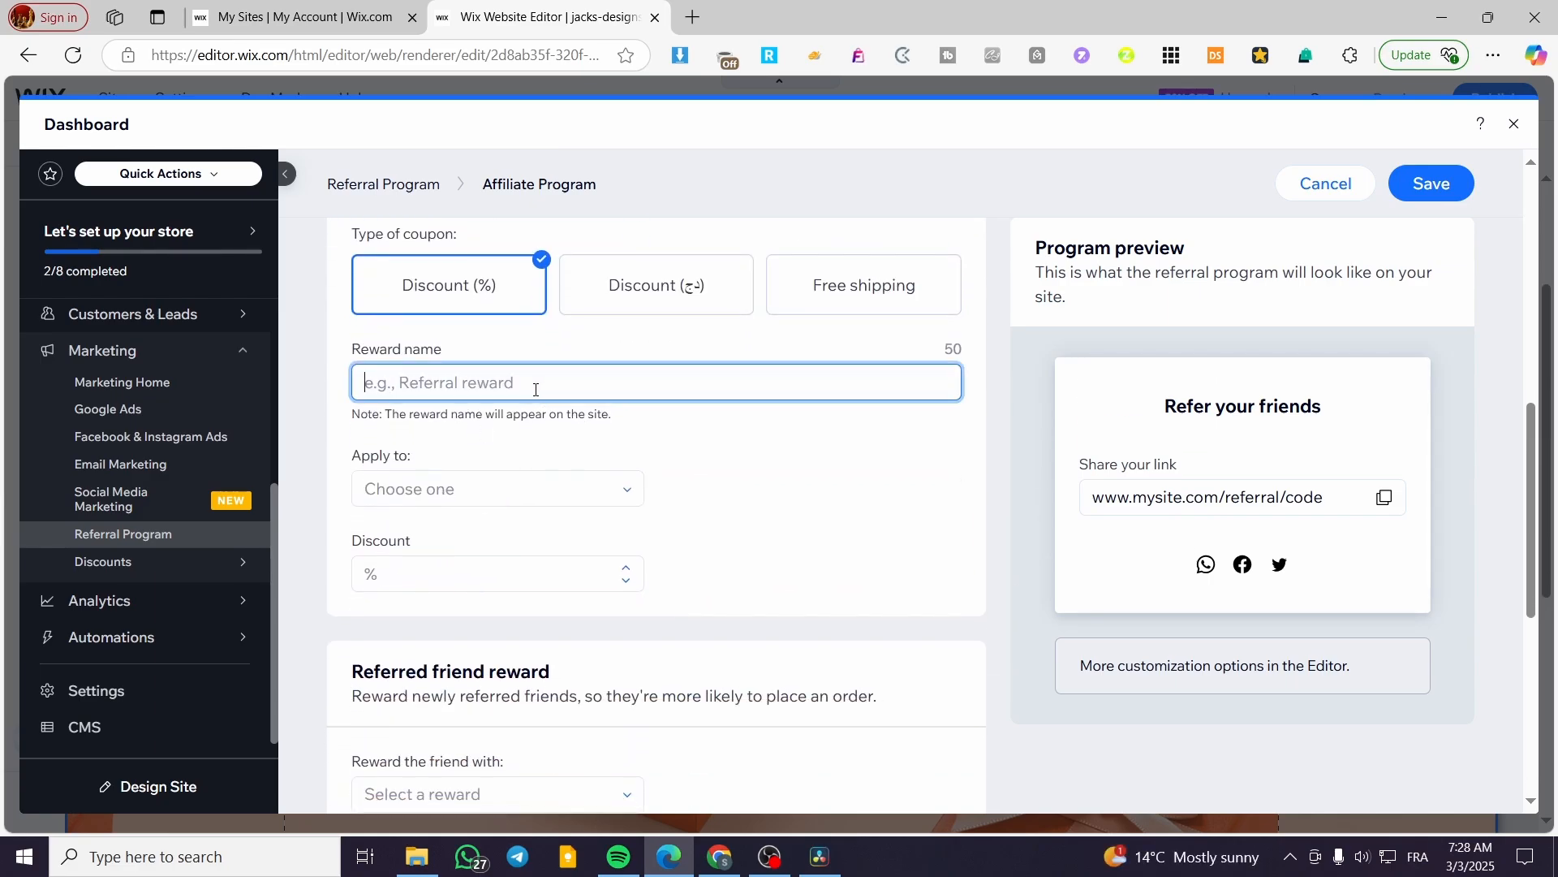
click(657, 305)
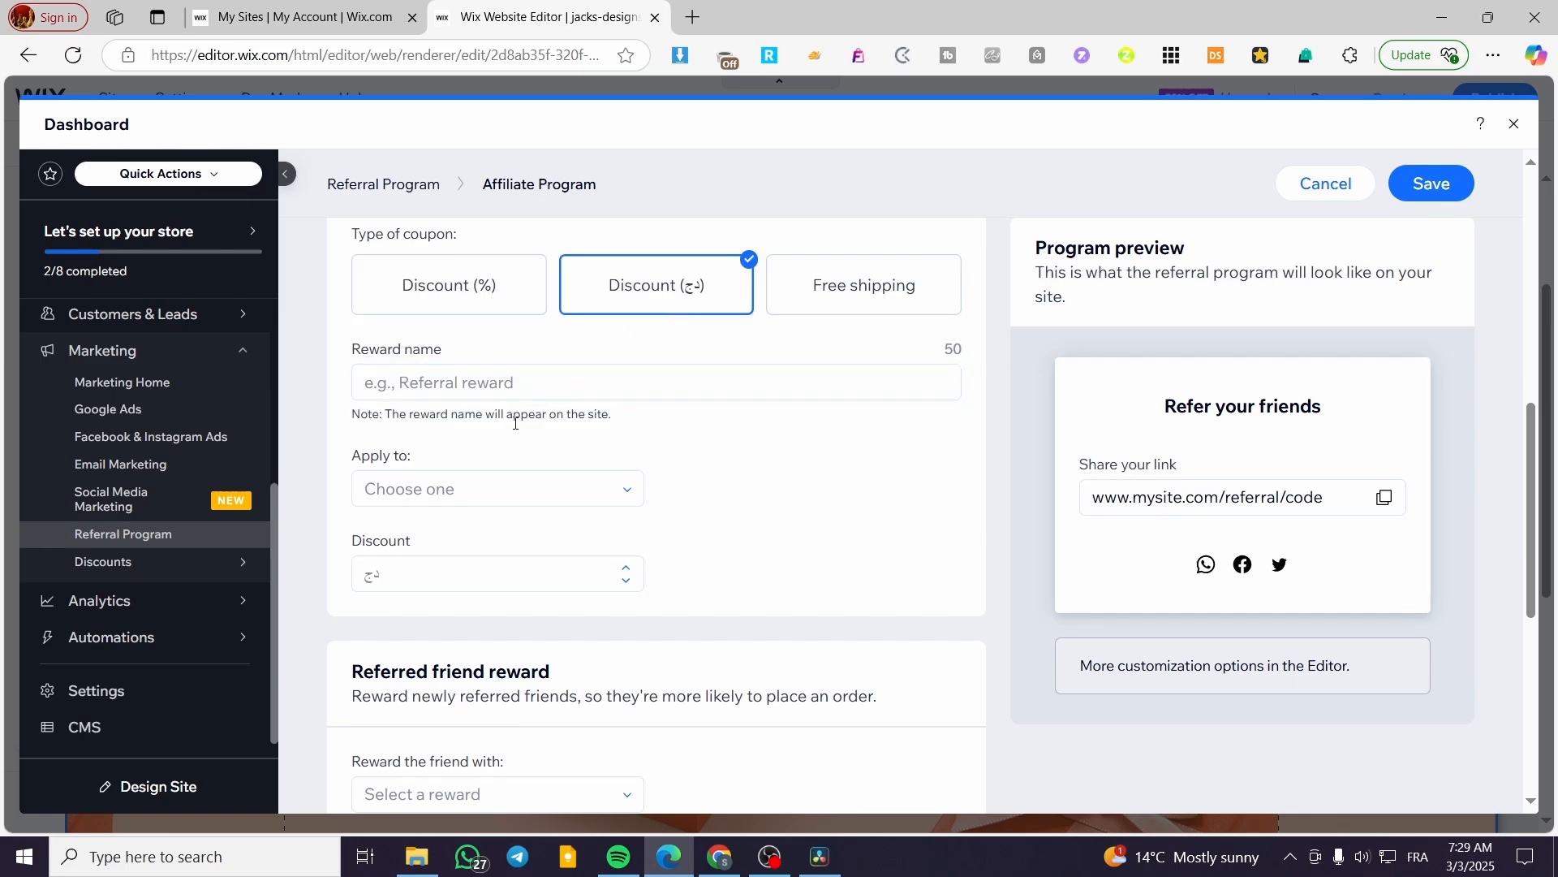
click(537, 386)
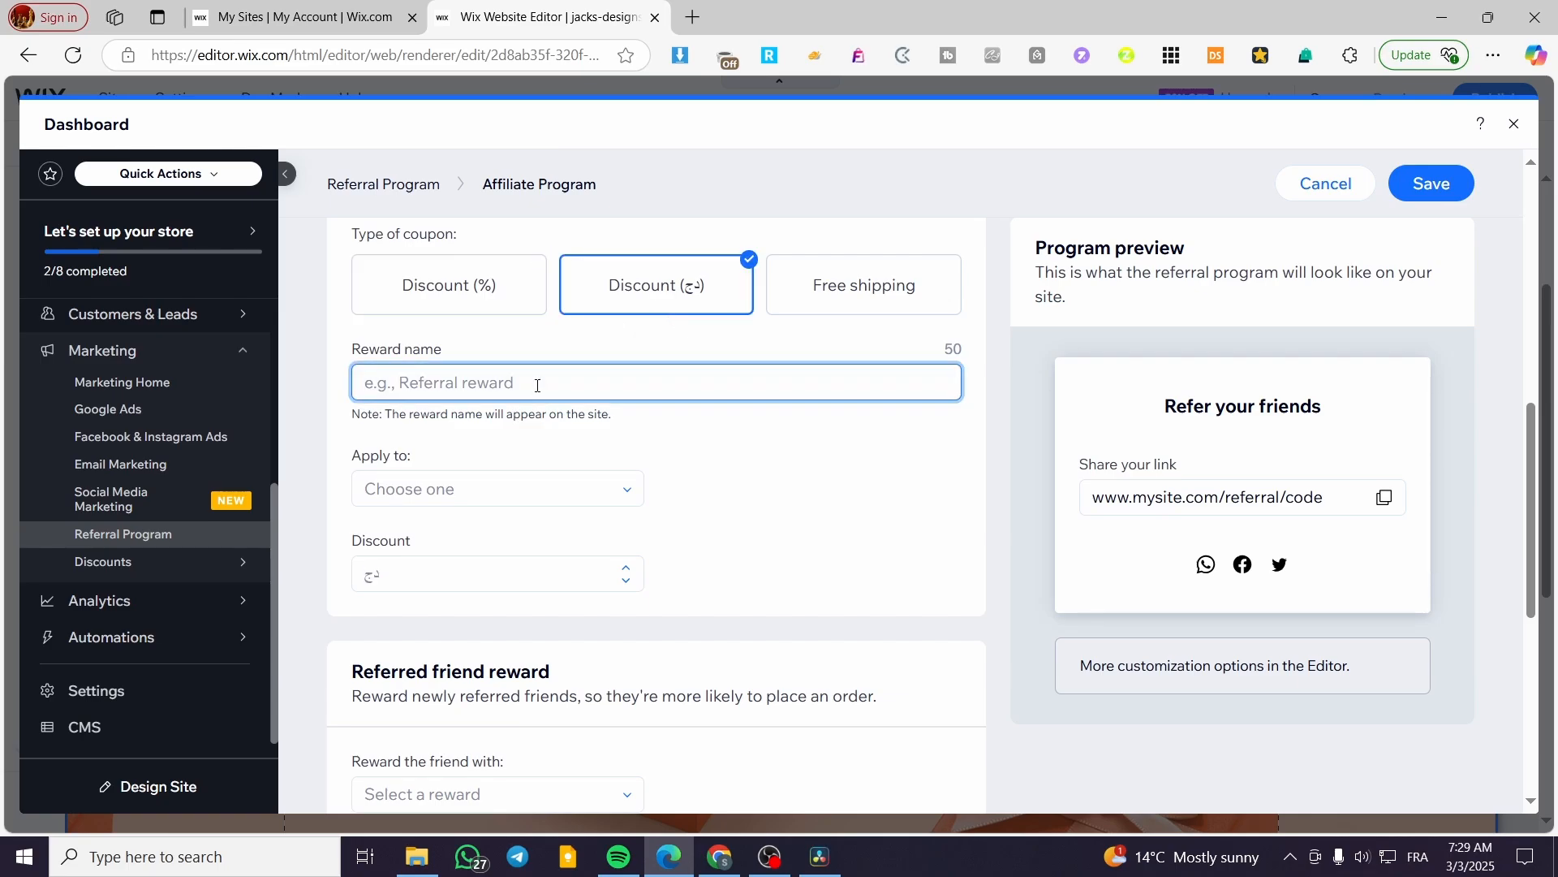
text(1)
key(BackSpace)
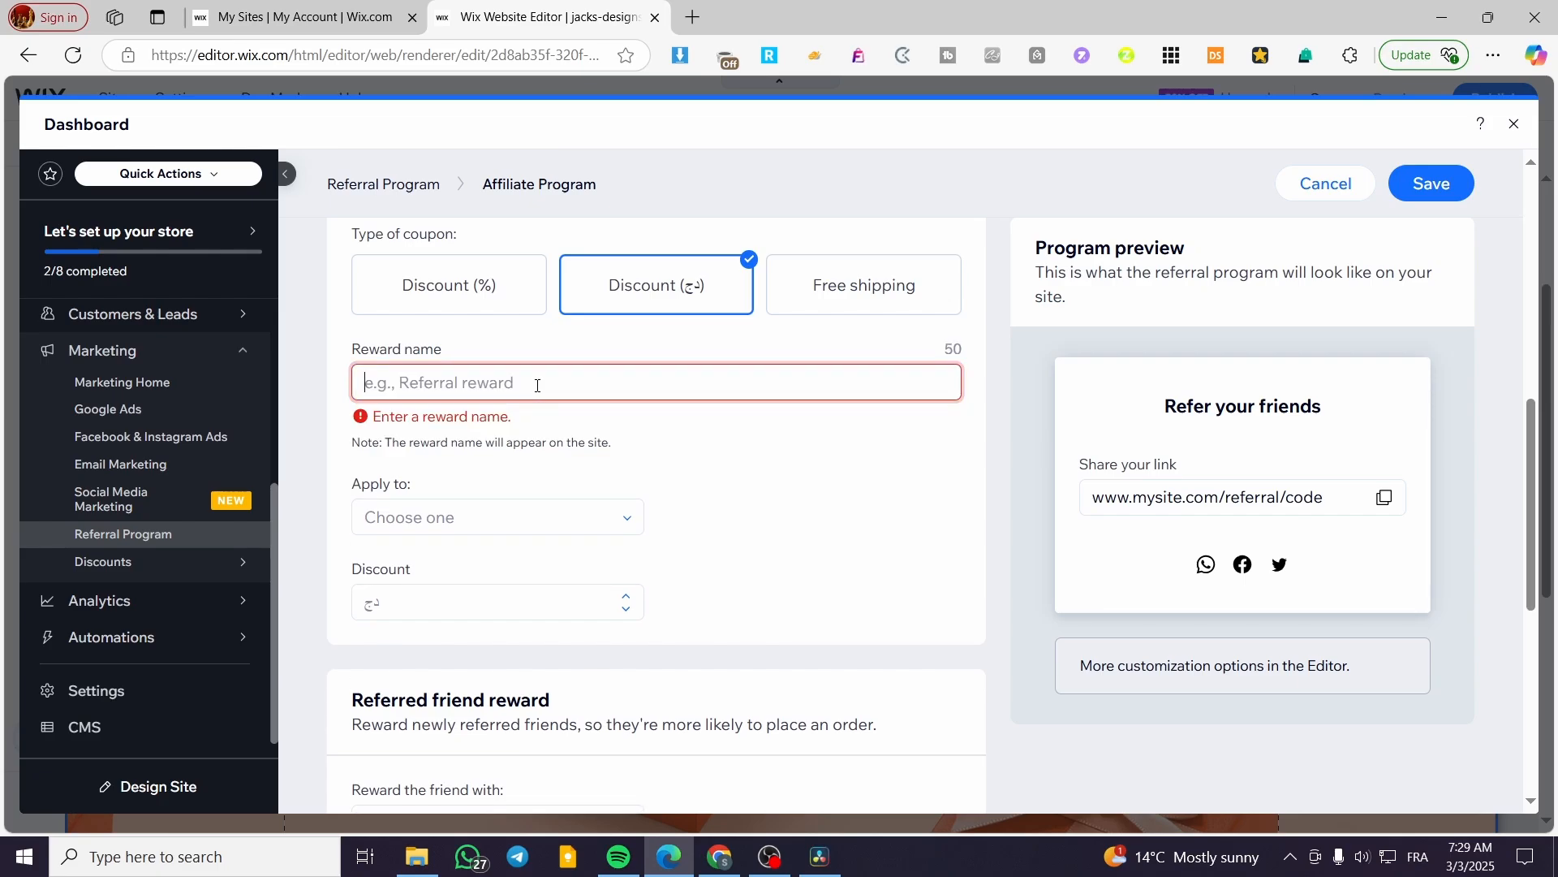
text(Re)
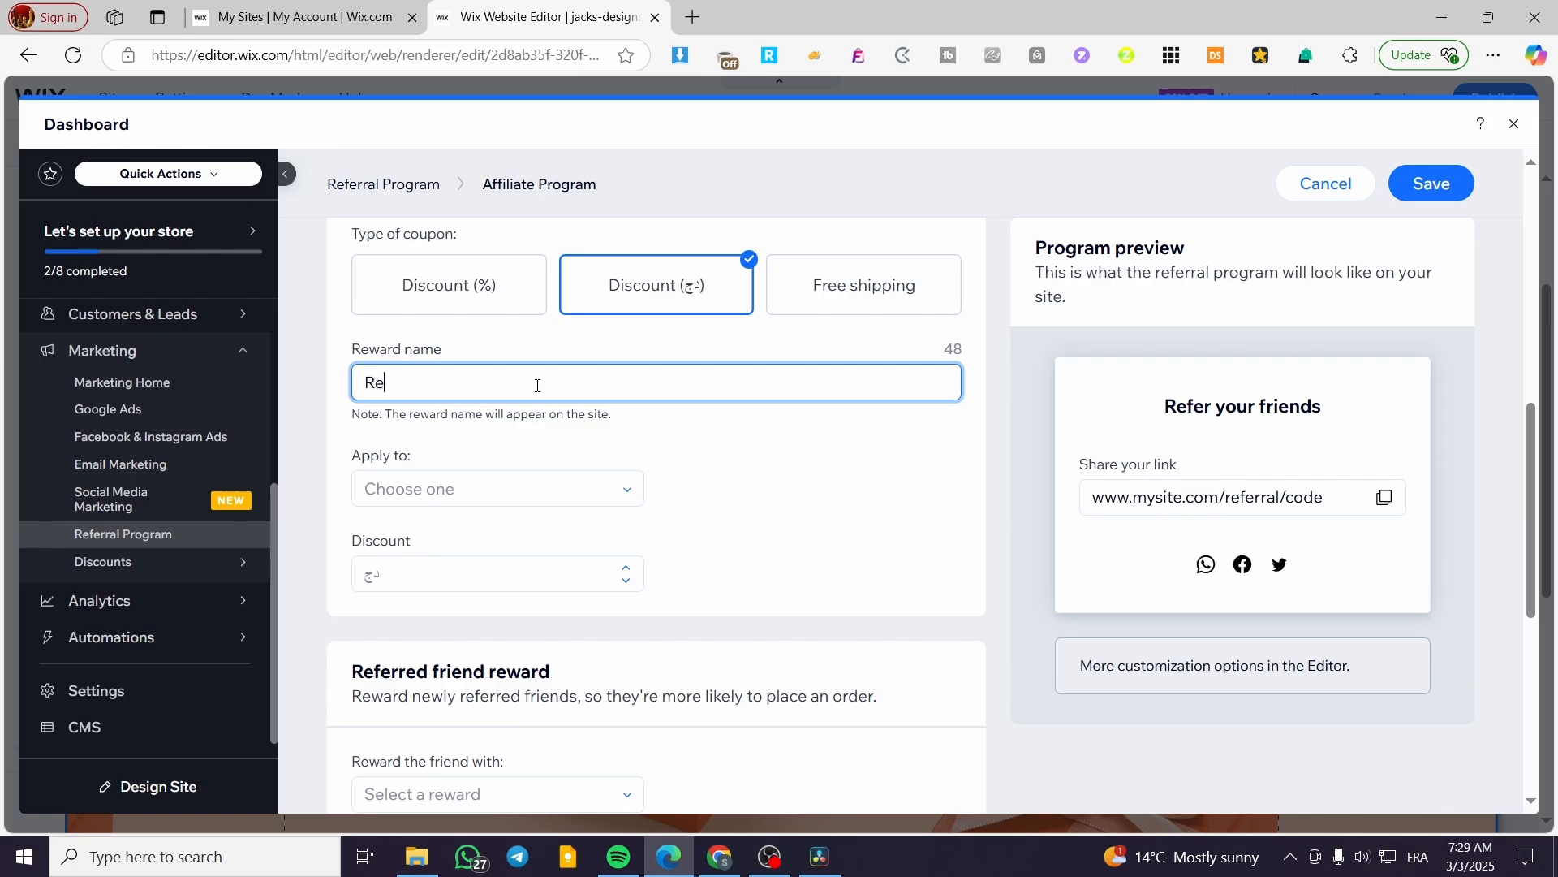
text(fer one get half)
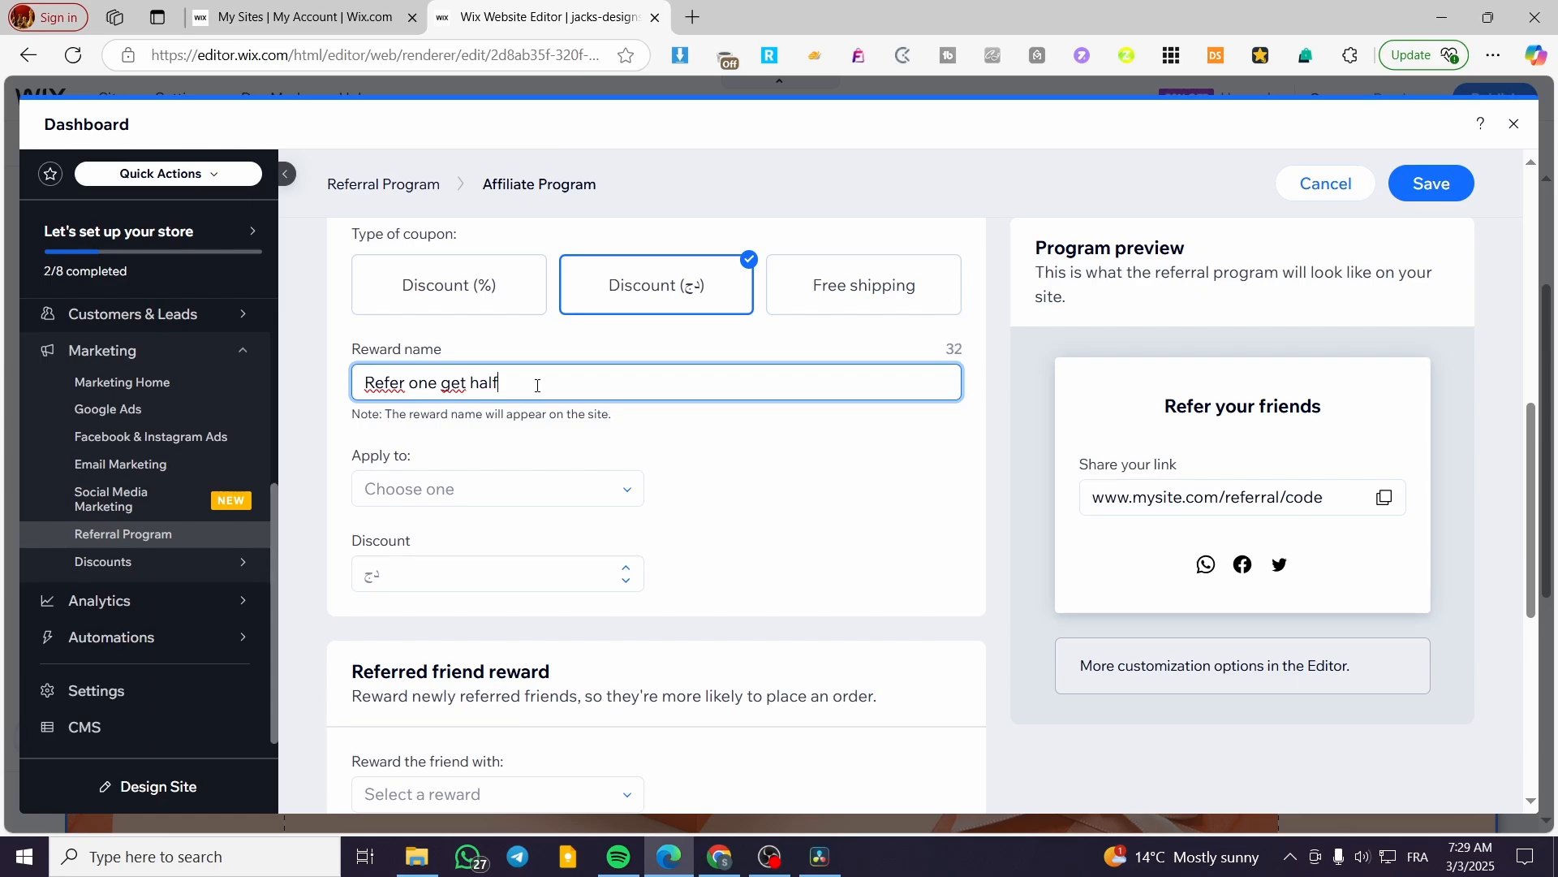
text( the price off)
Make the coupon a 50% discount on all products, applied once per order.
click(519, 294)
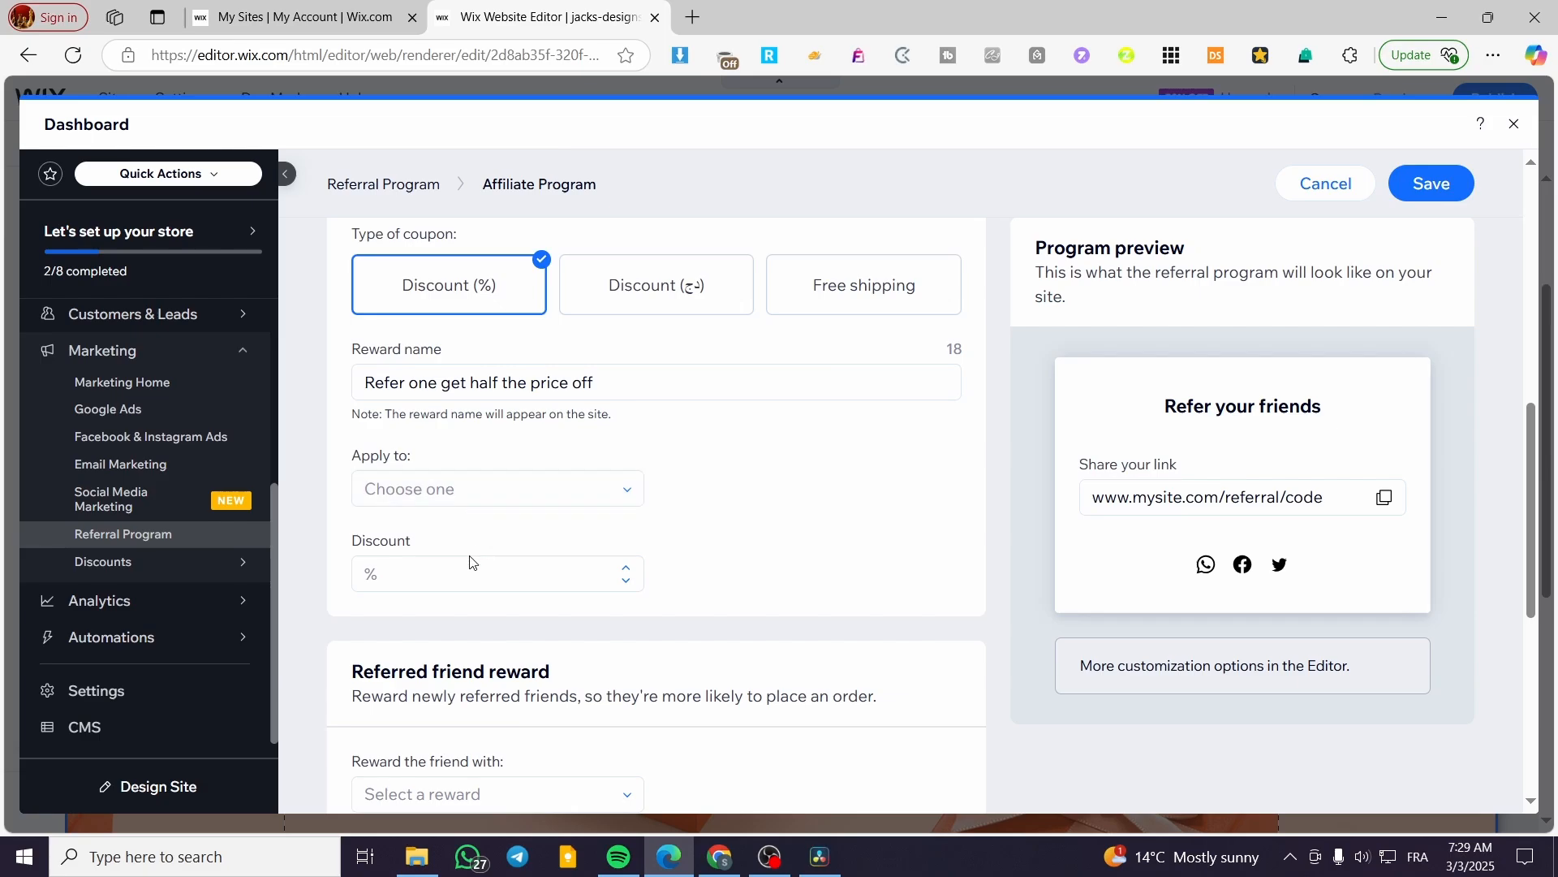
click(455, 577)
text(50)
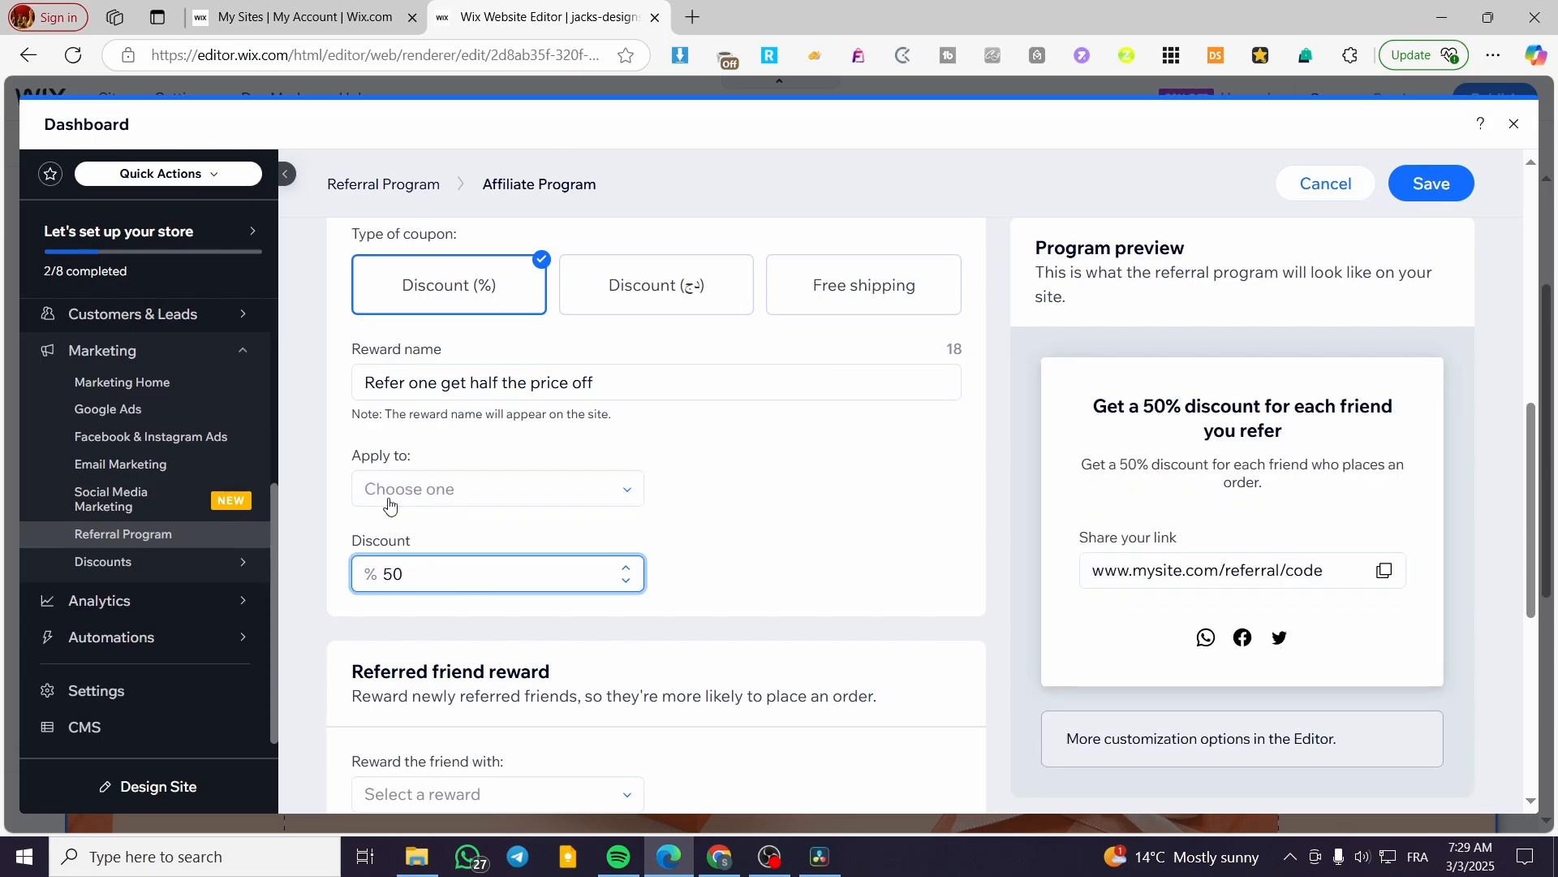
click(446, 490)
click(510, 526)
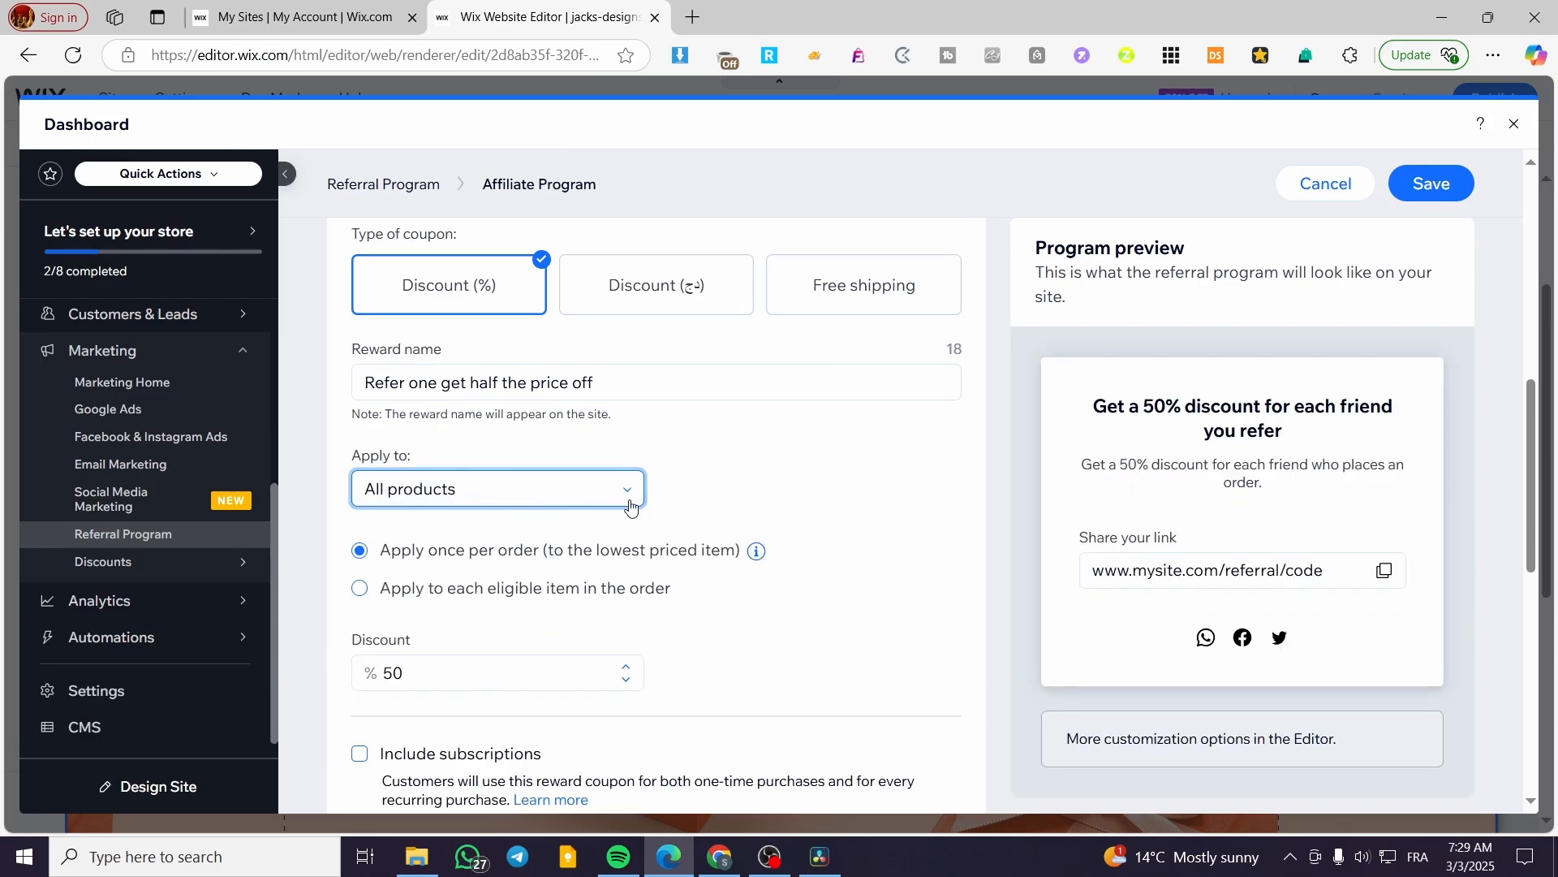
click(588, 499)
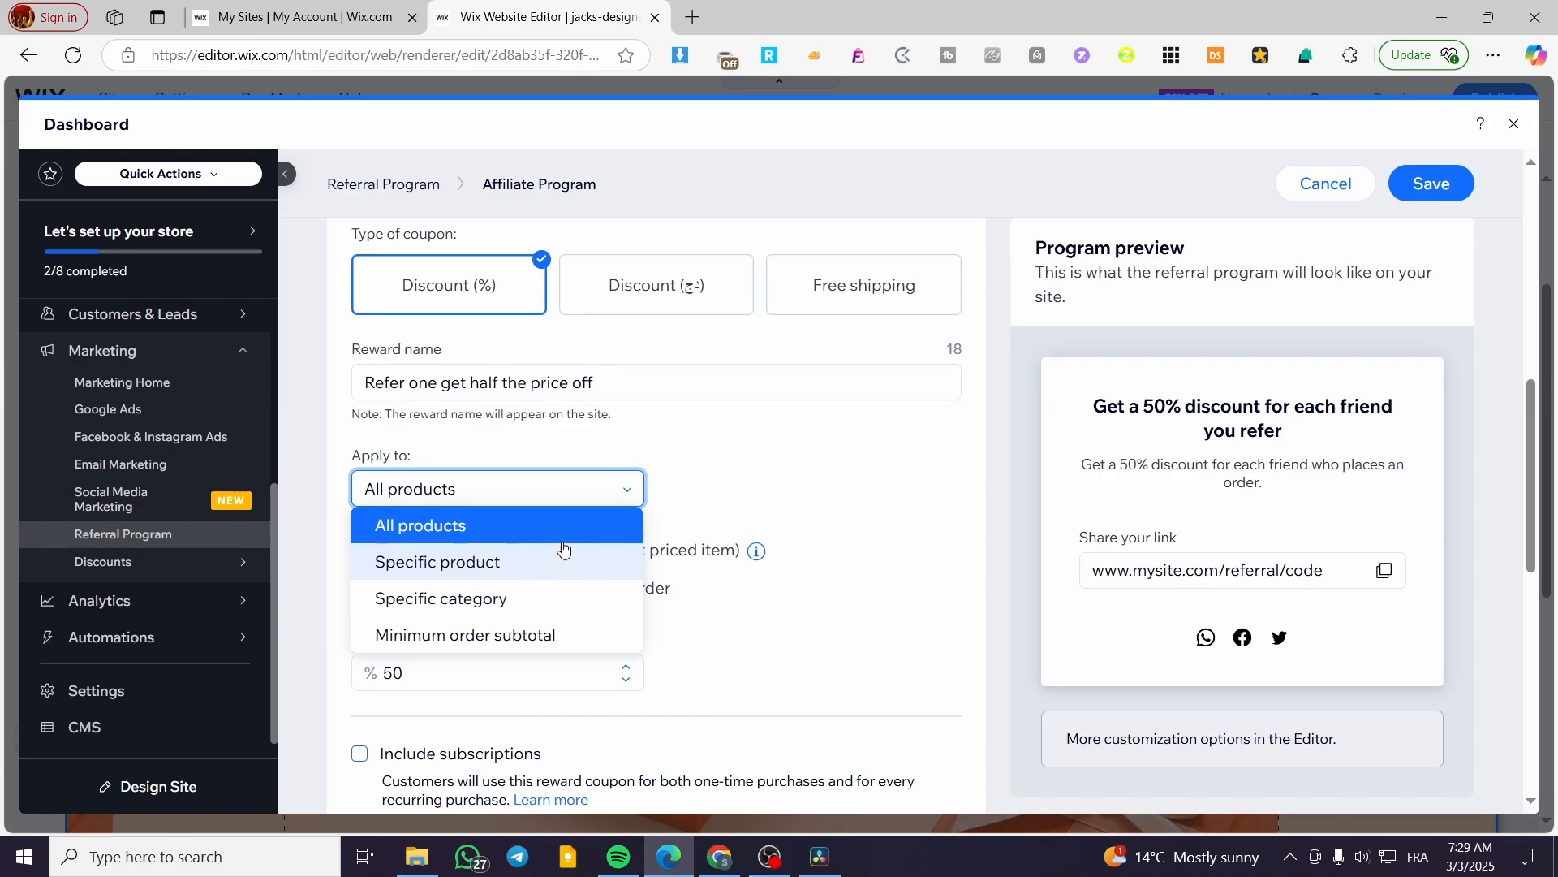
click(759, 479)
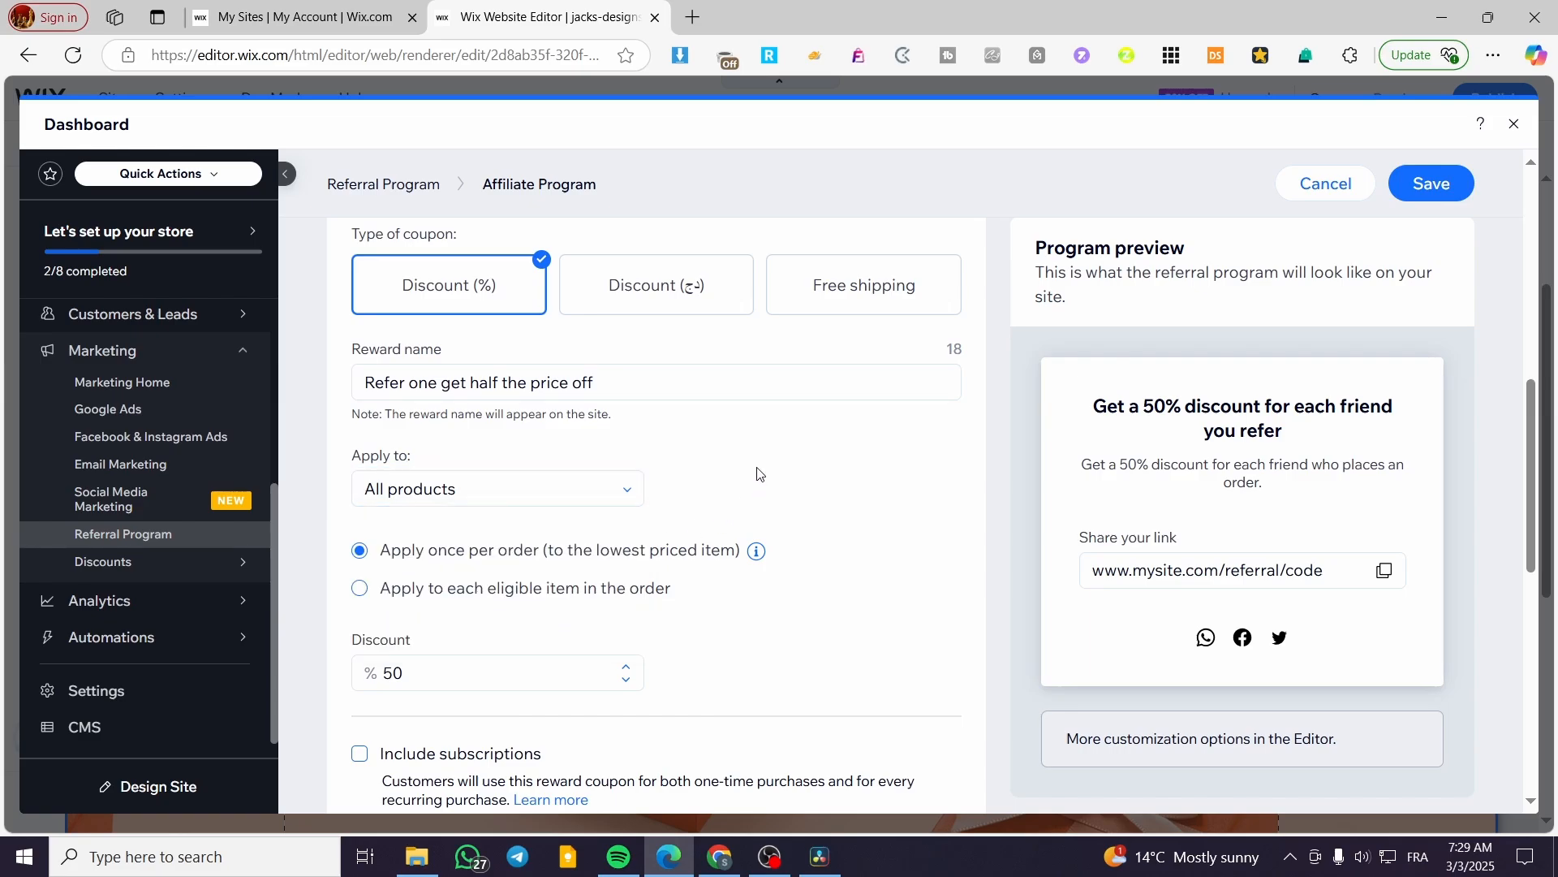
scroll(536, 560, down, 2)
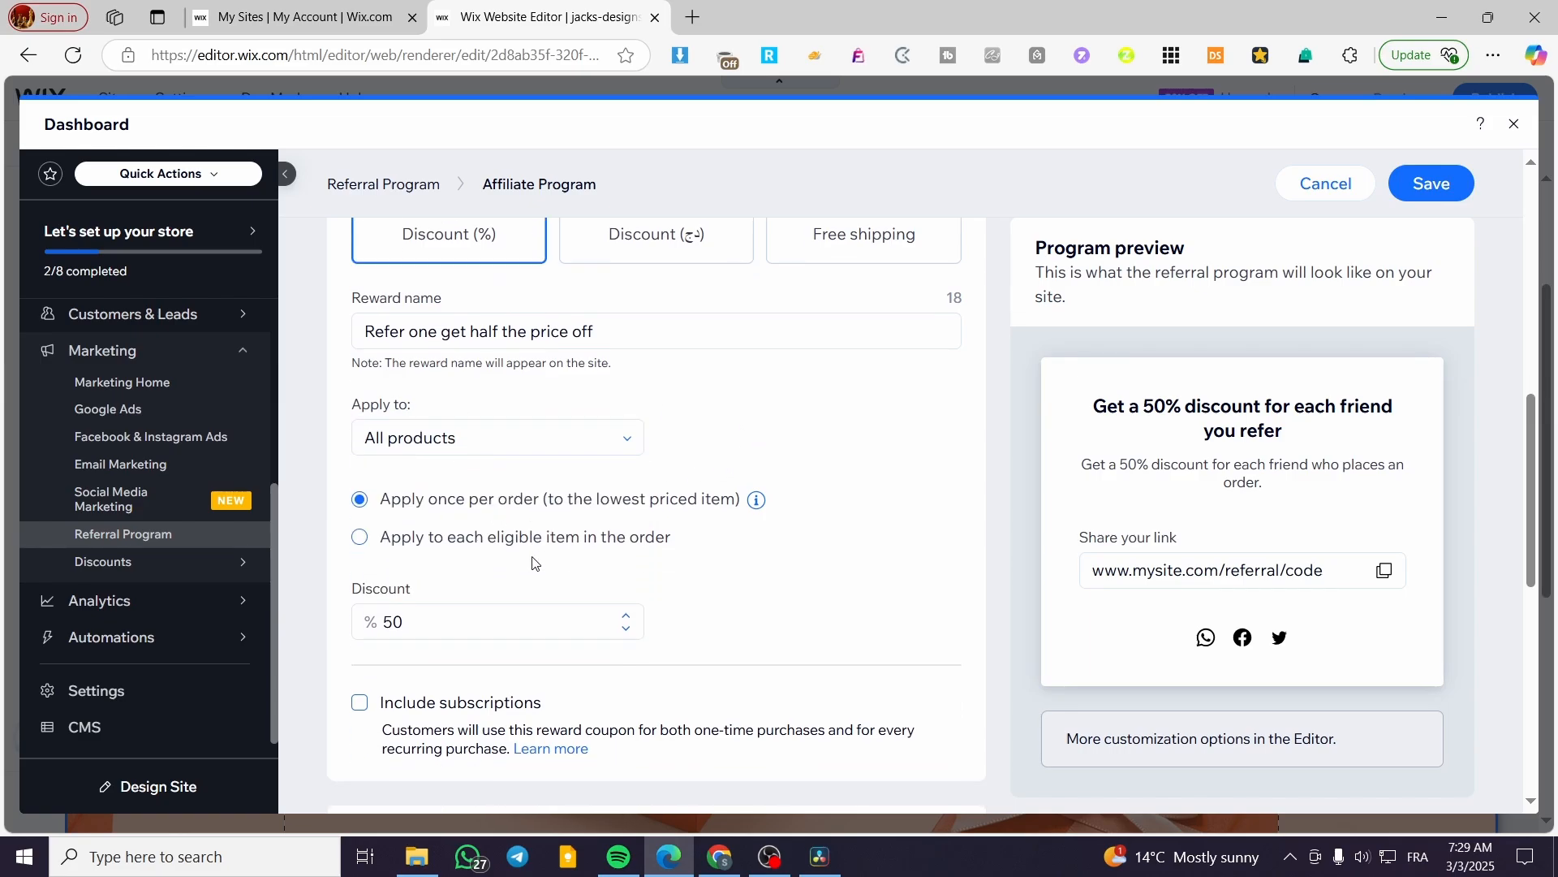
click(498, 491)
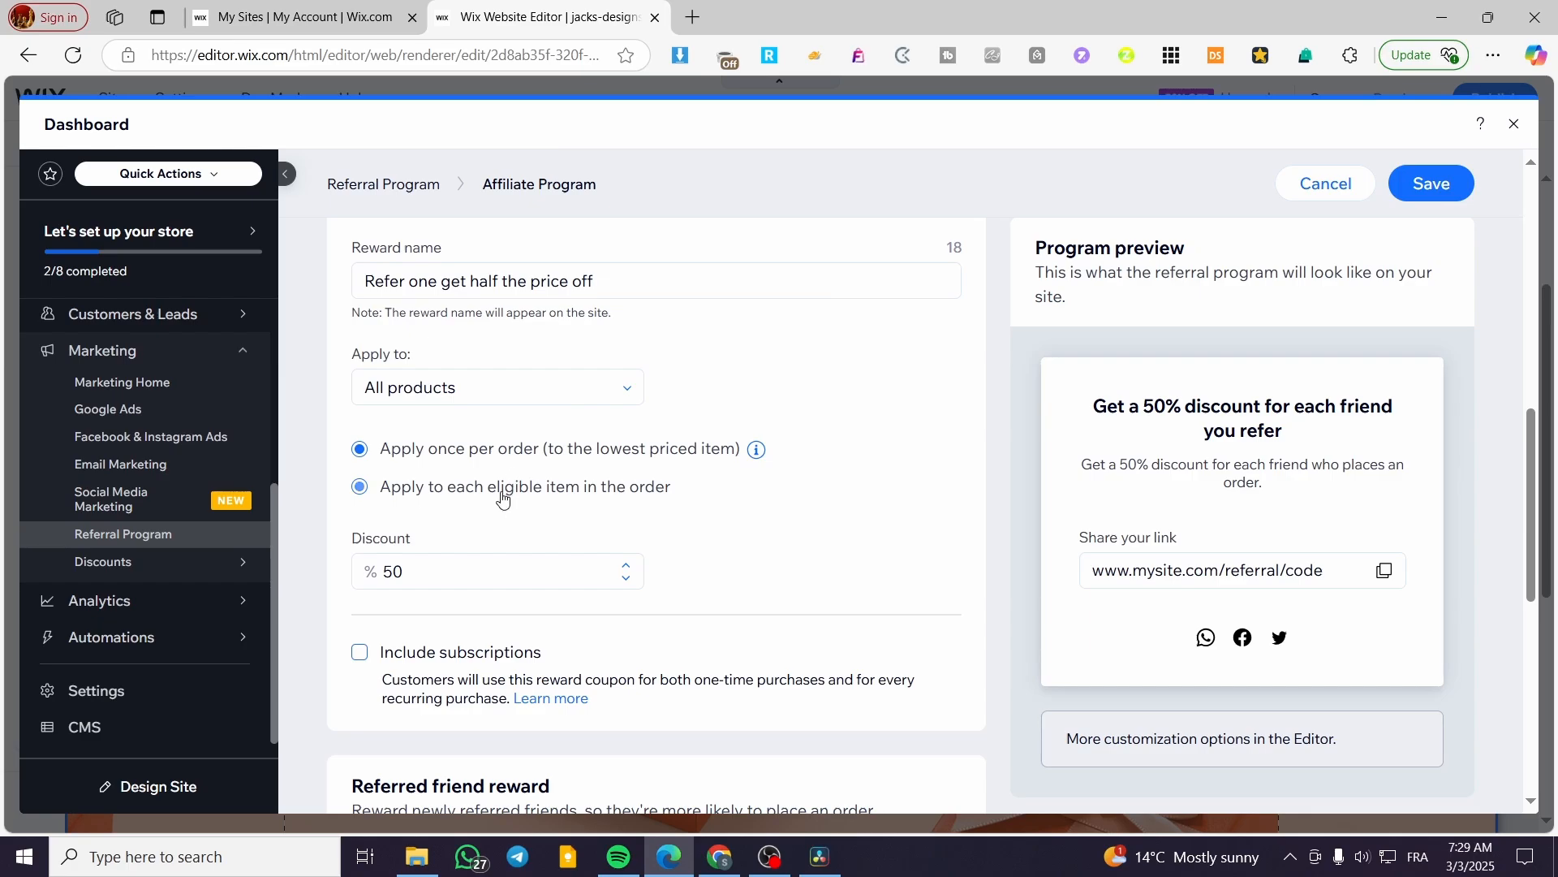
click(484, 453)
scroll(690, 491, down, 3)
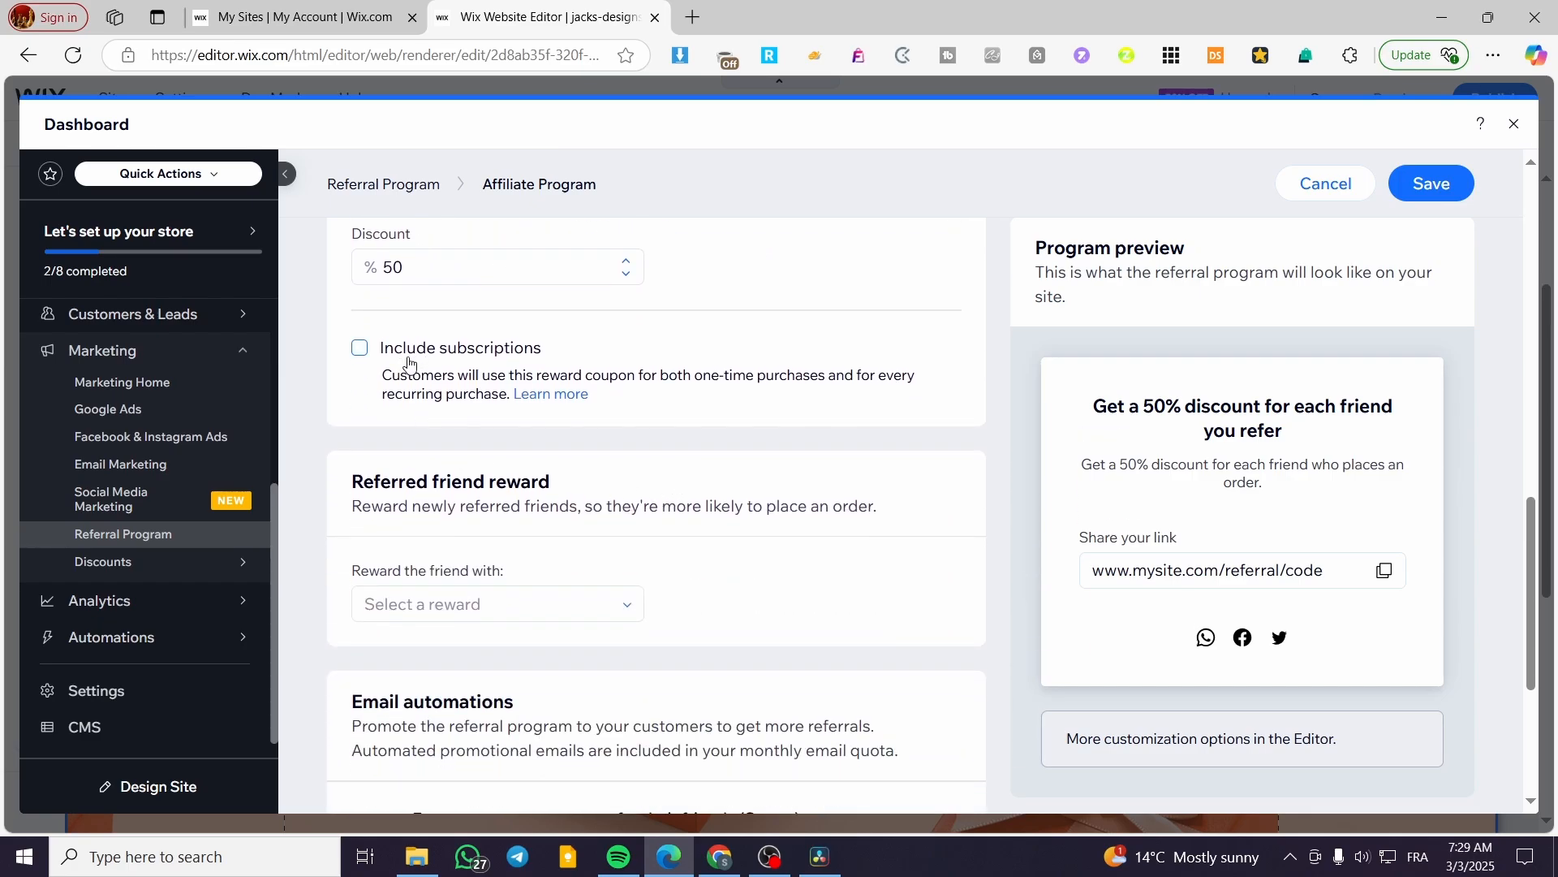
scroll(714, 460, down, 3)
scroll(469, 443, up, 2)
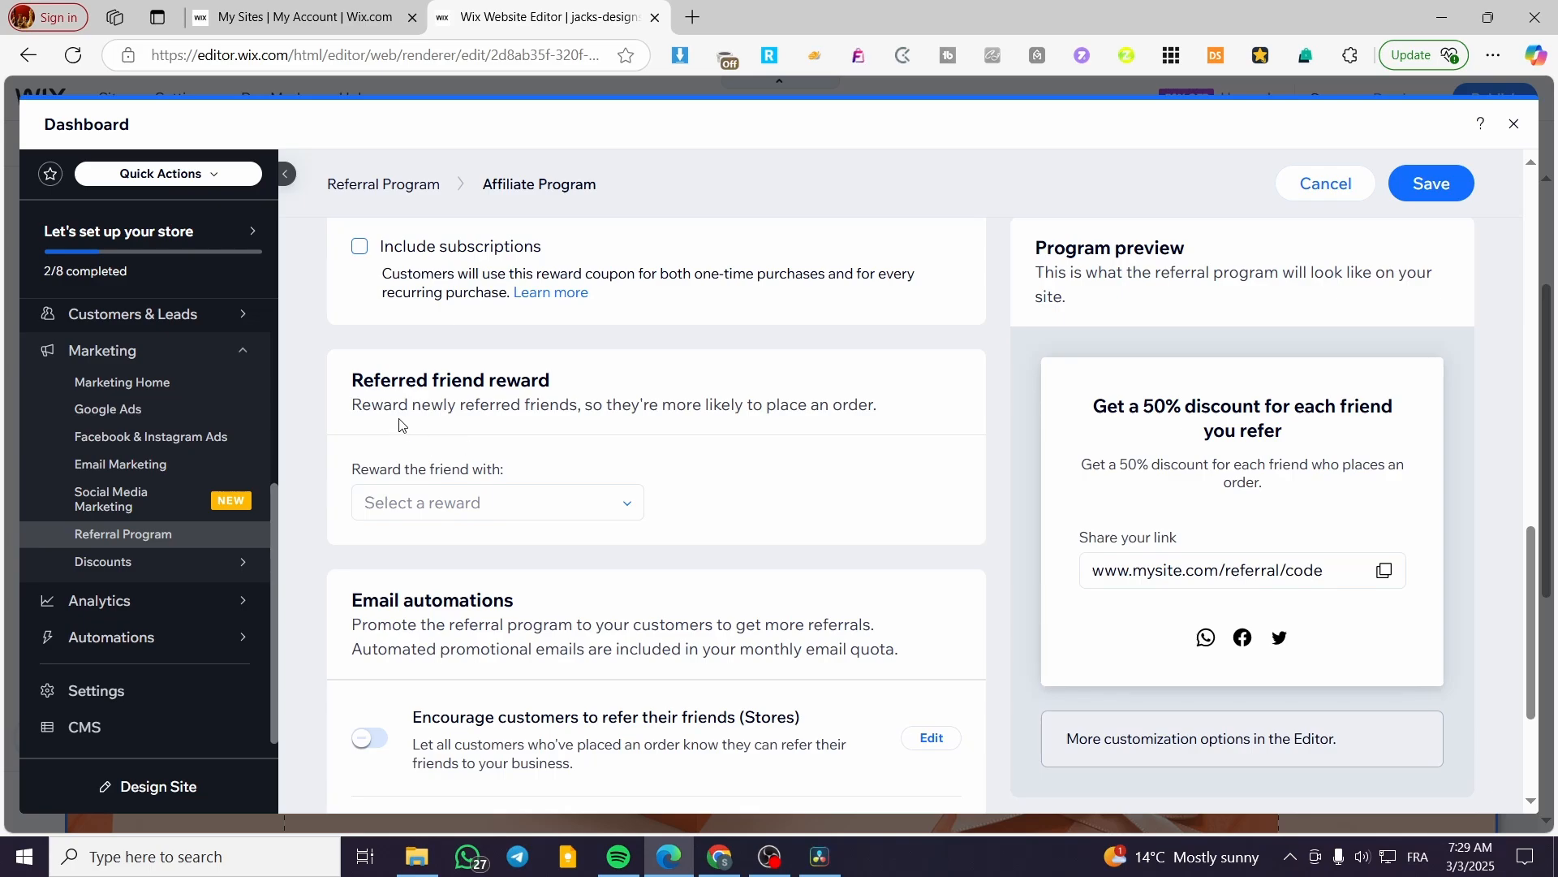
click(522, 510)
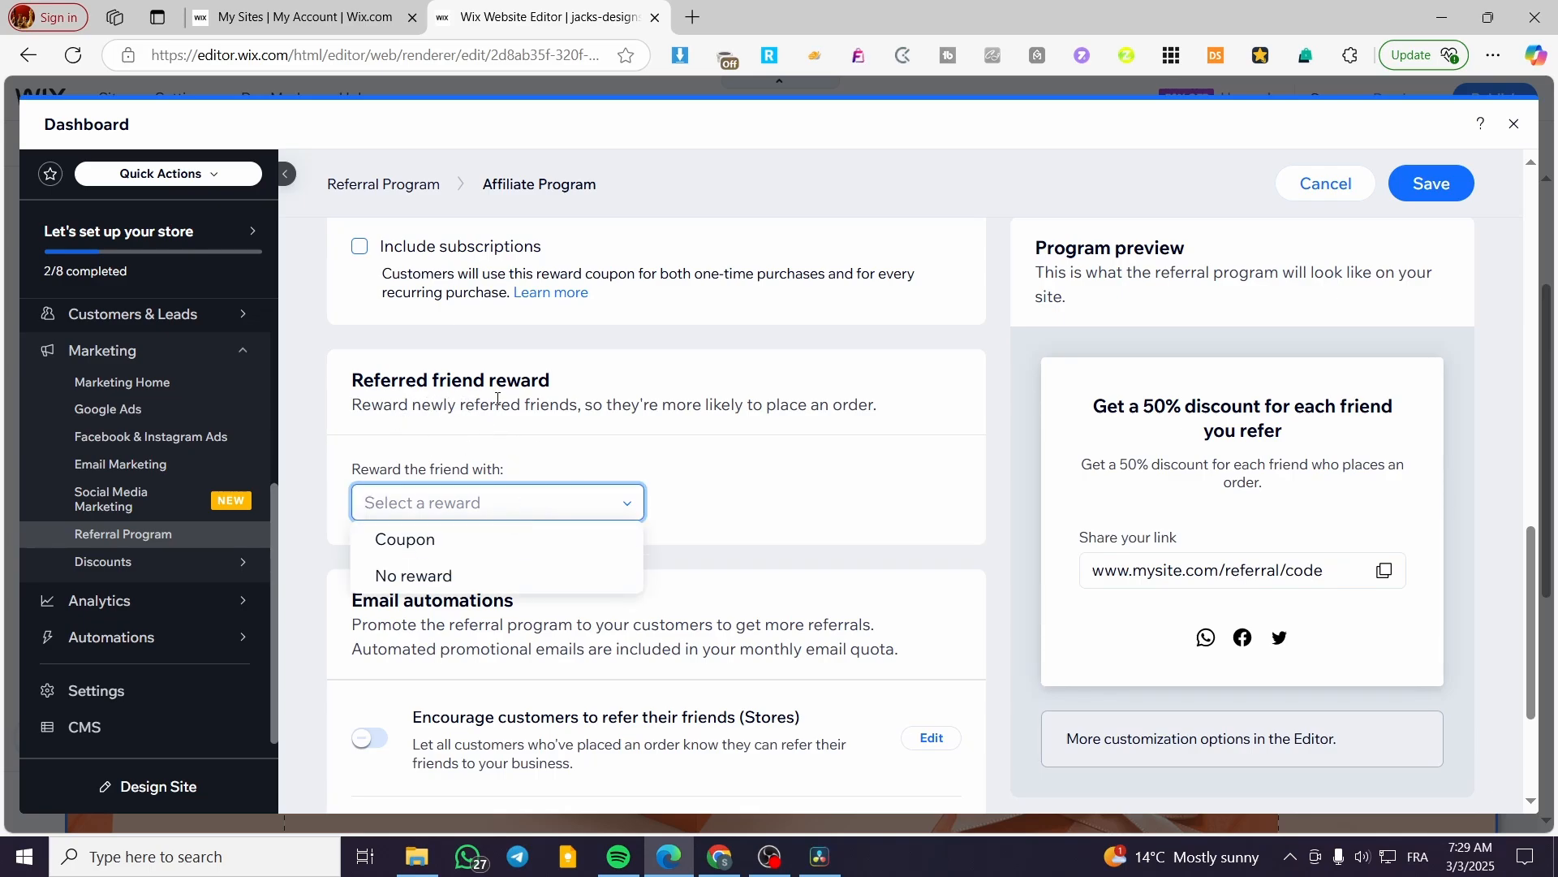
Set the customer reward to none and give referred friends a 50% coupon on all products.
scroll(553, 519, up, 10)
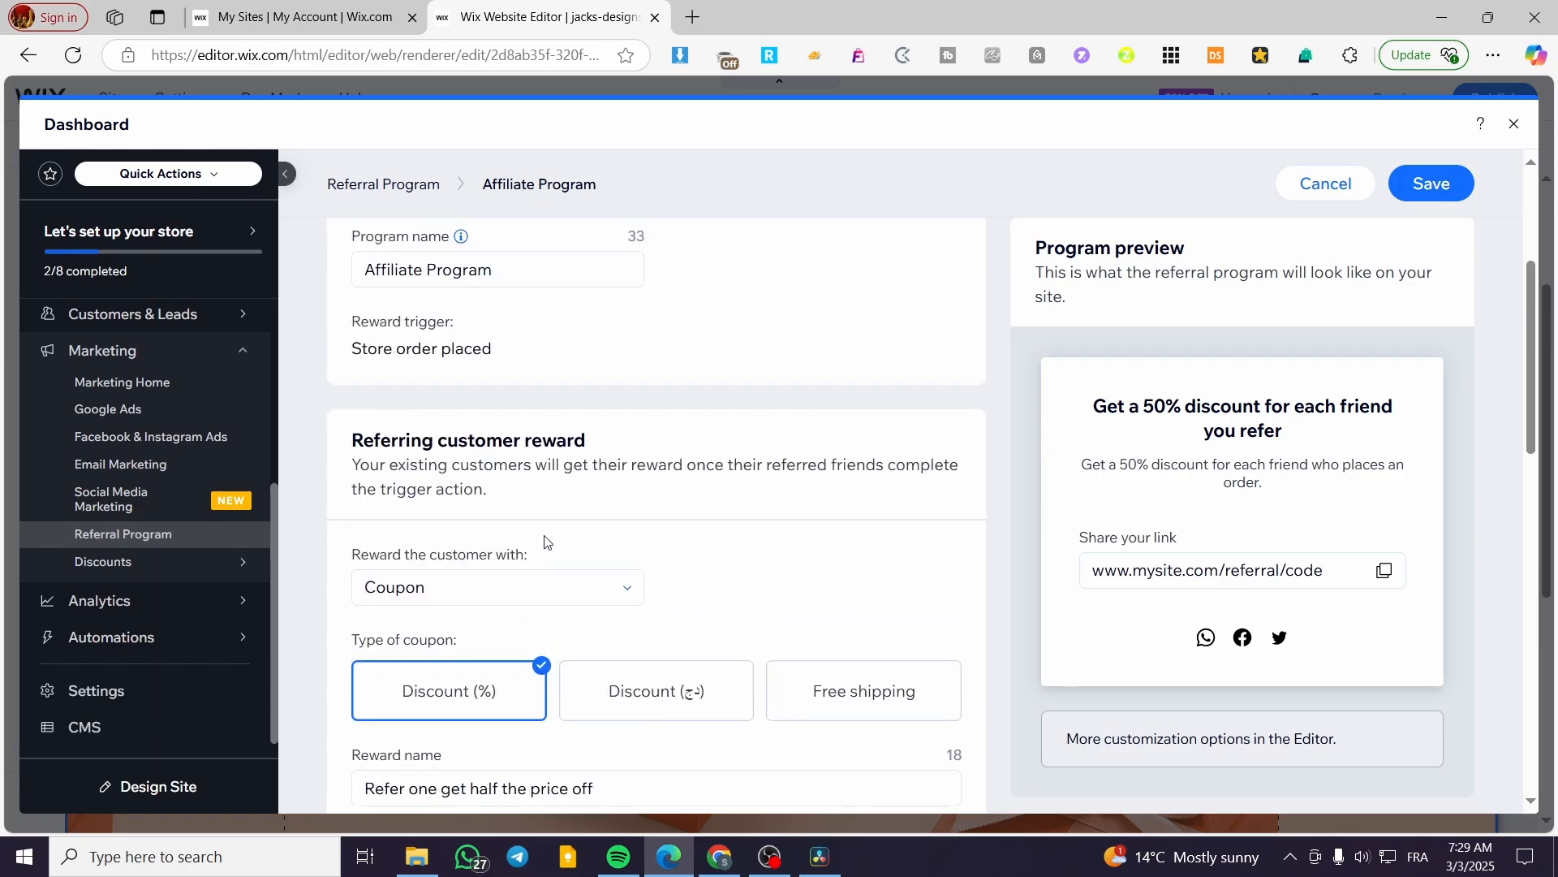
scroll(511, 460, down, 2)
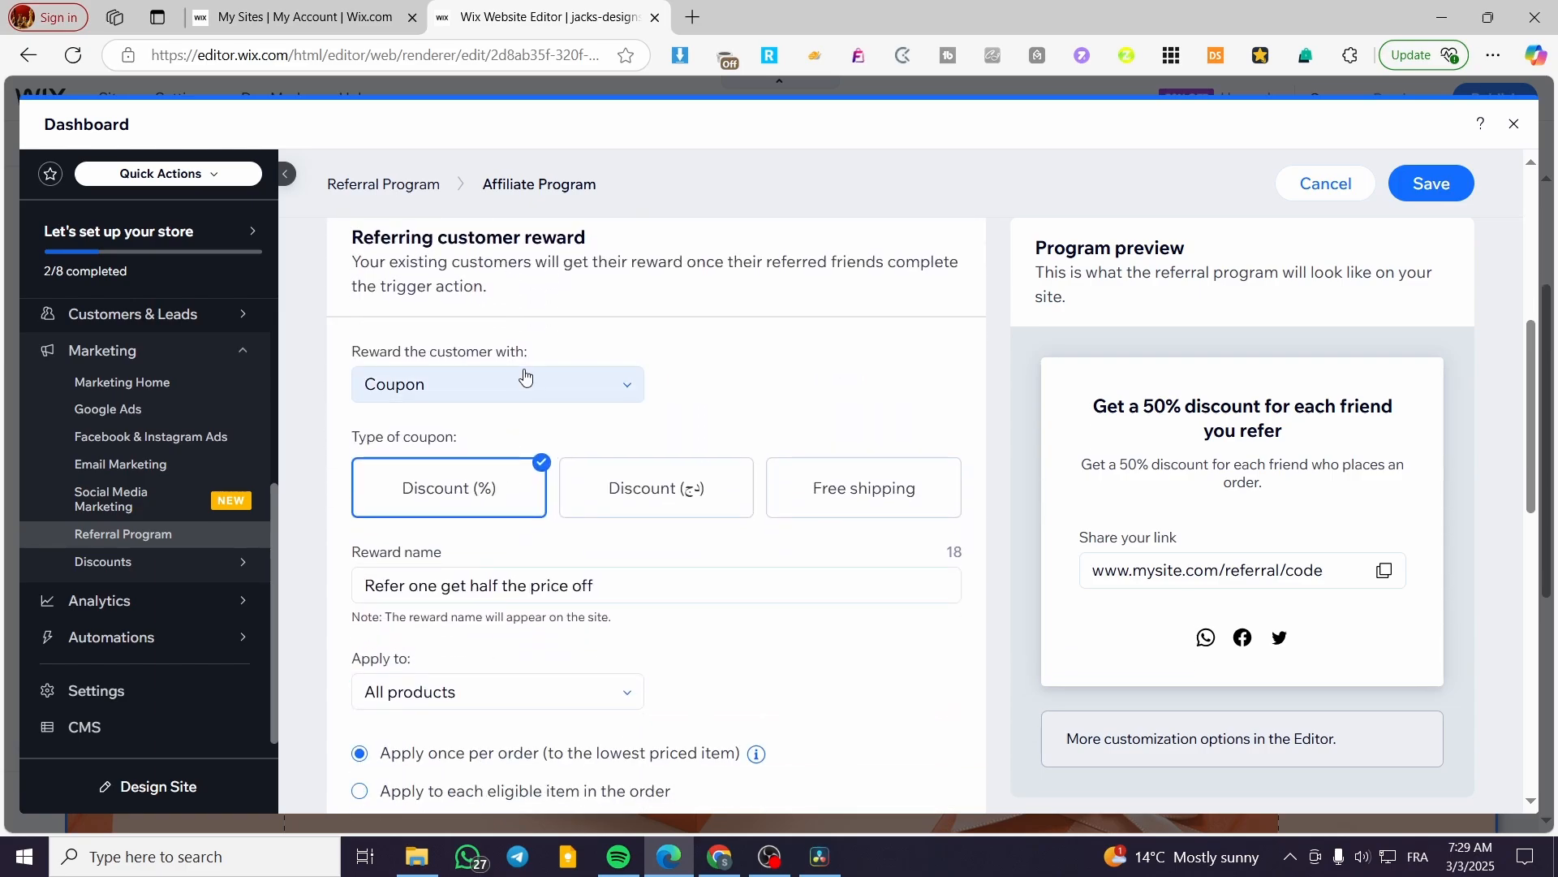
click(527, 379)
click(518, 456)
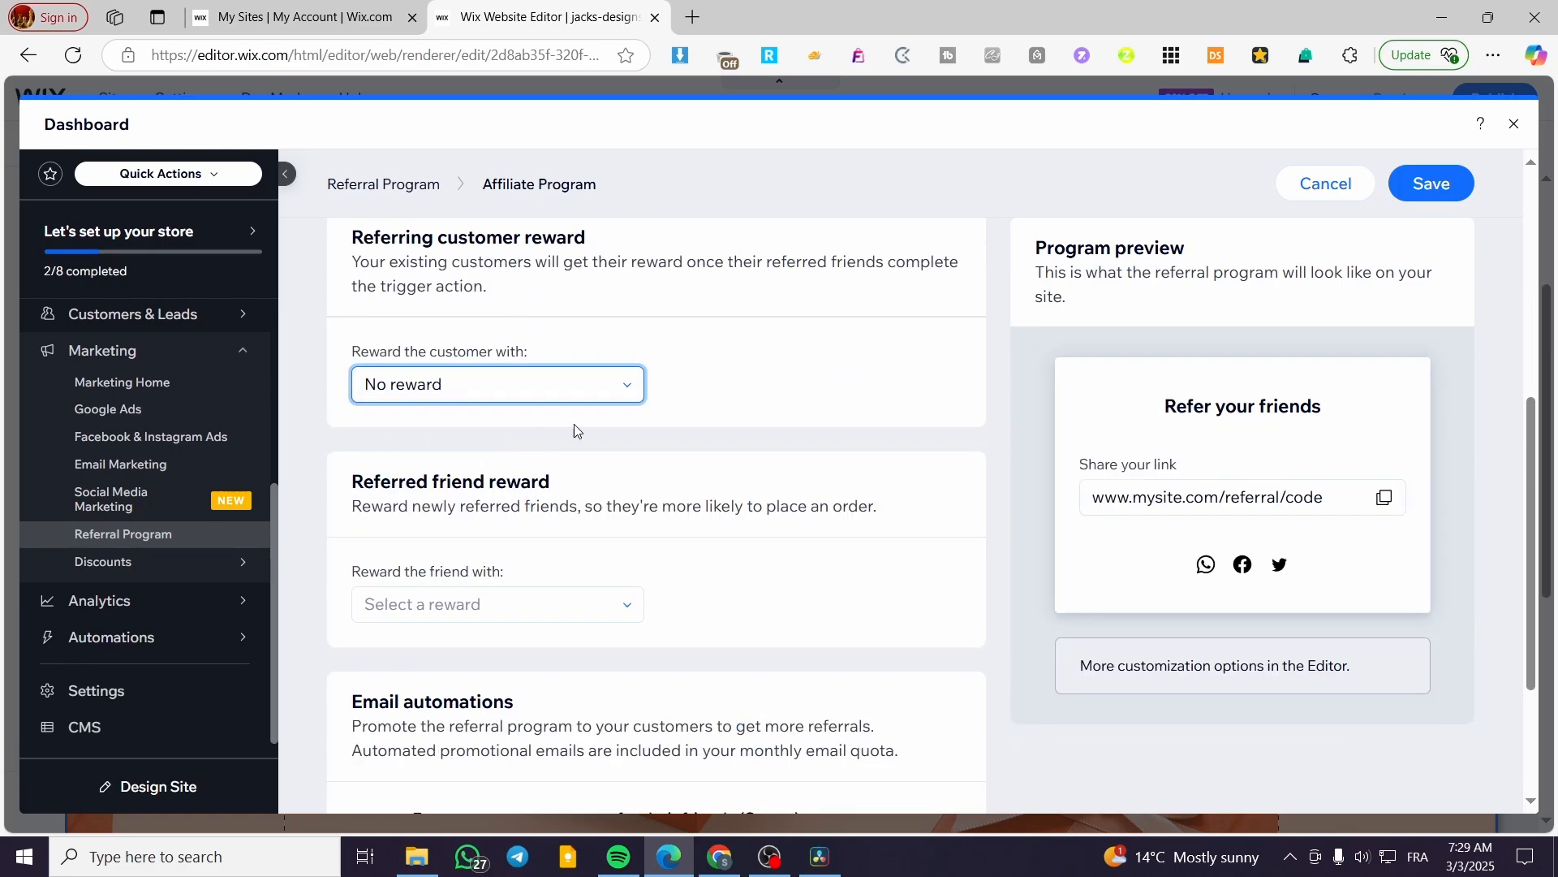
scroll(533, 447, down, 2)
click(529, 414)
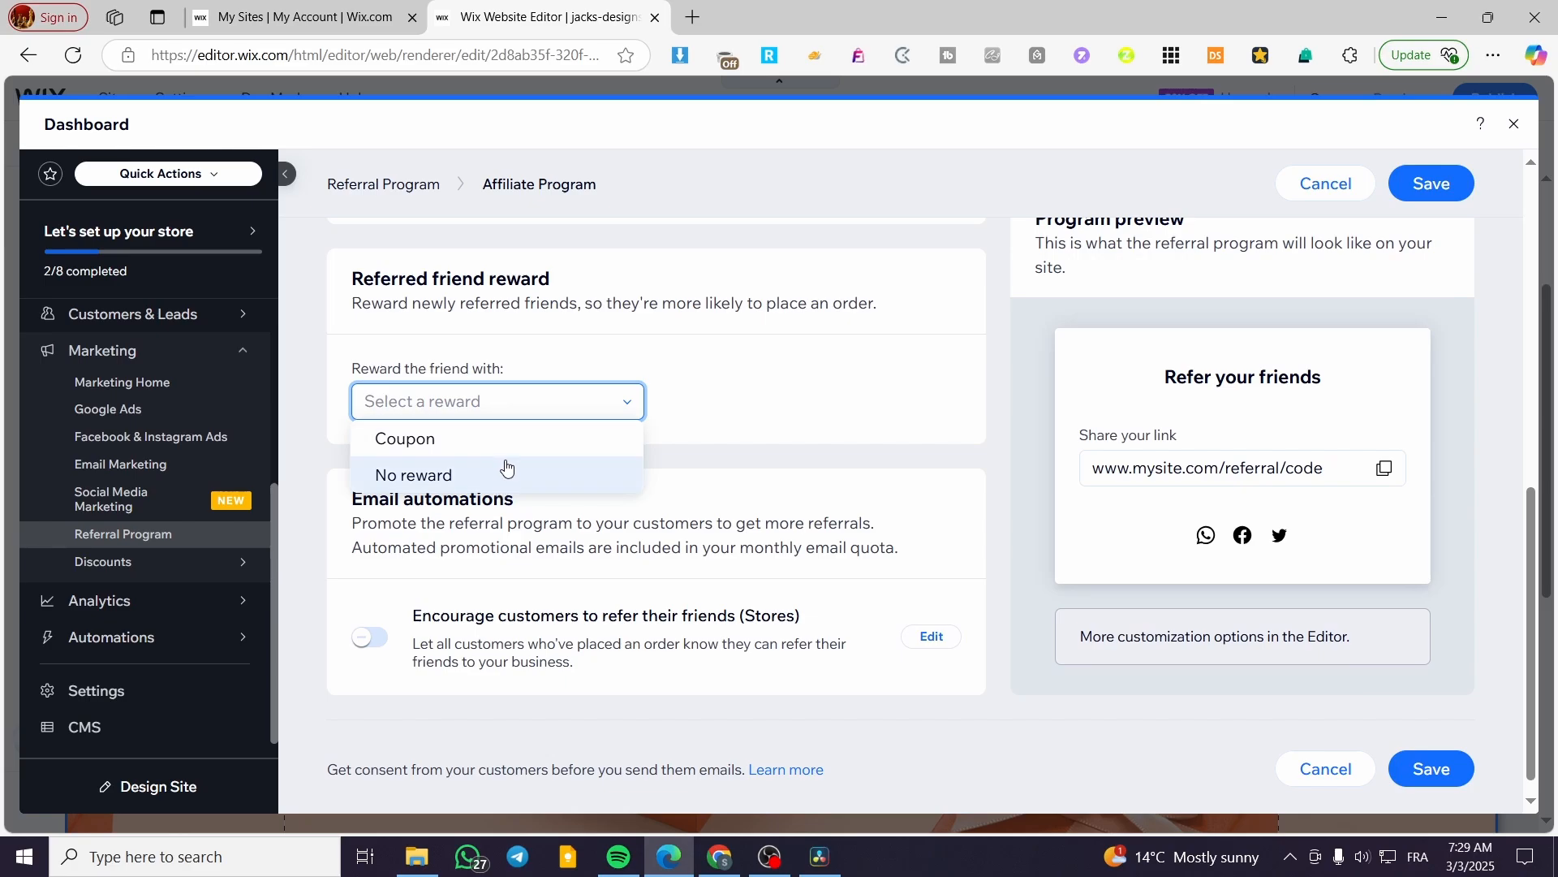
click(499, 438)
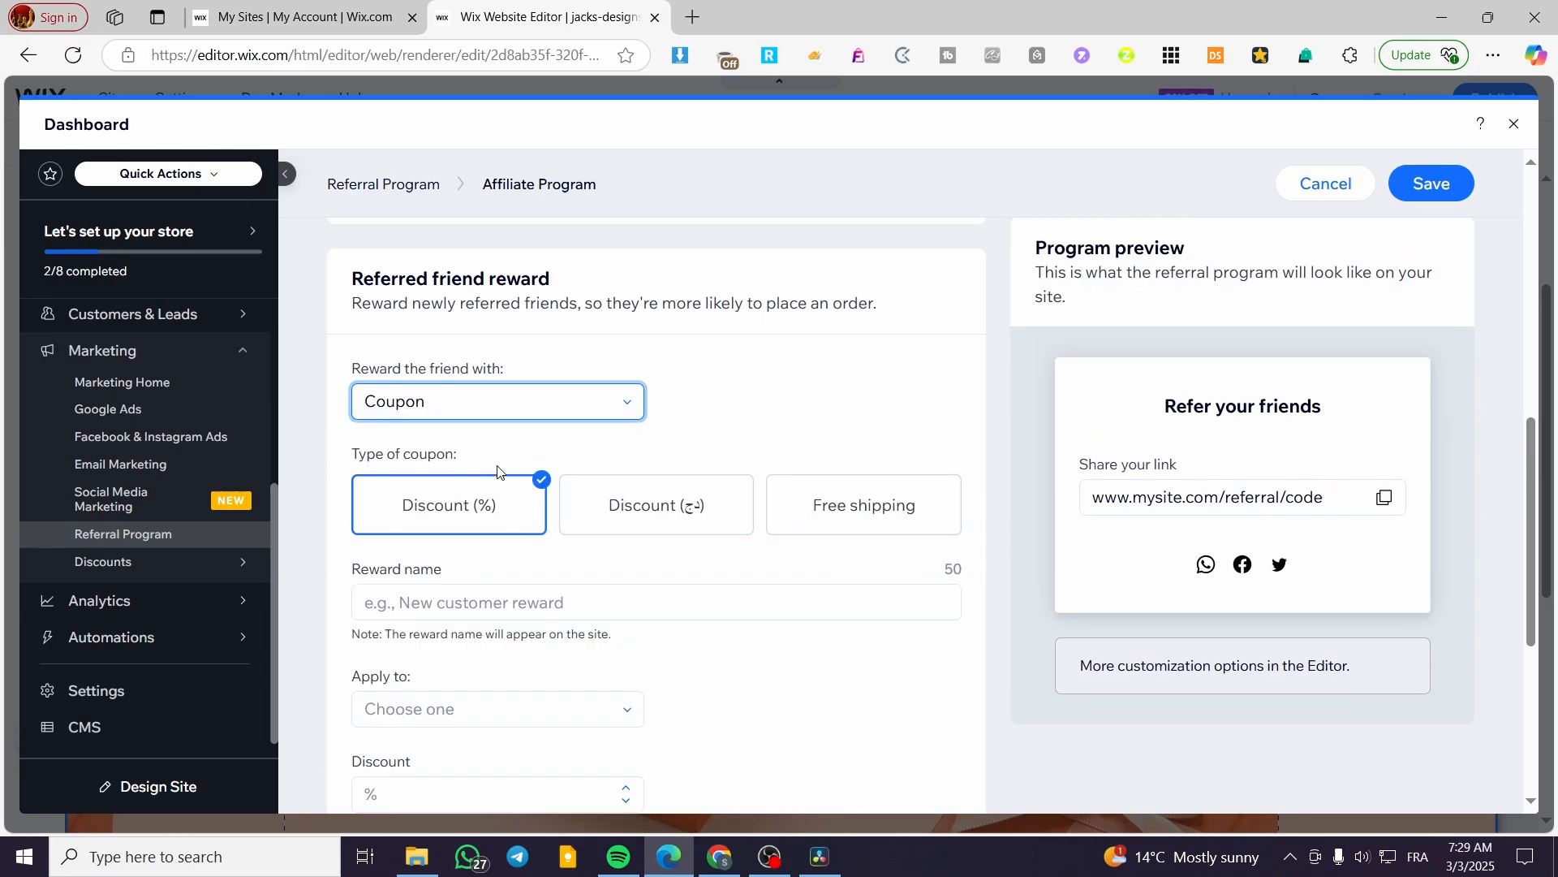
click(441, 785)
text(500)
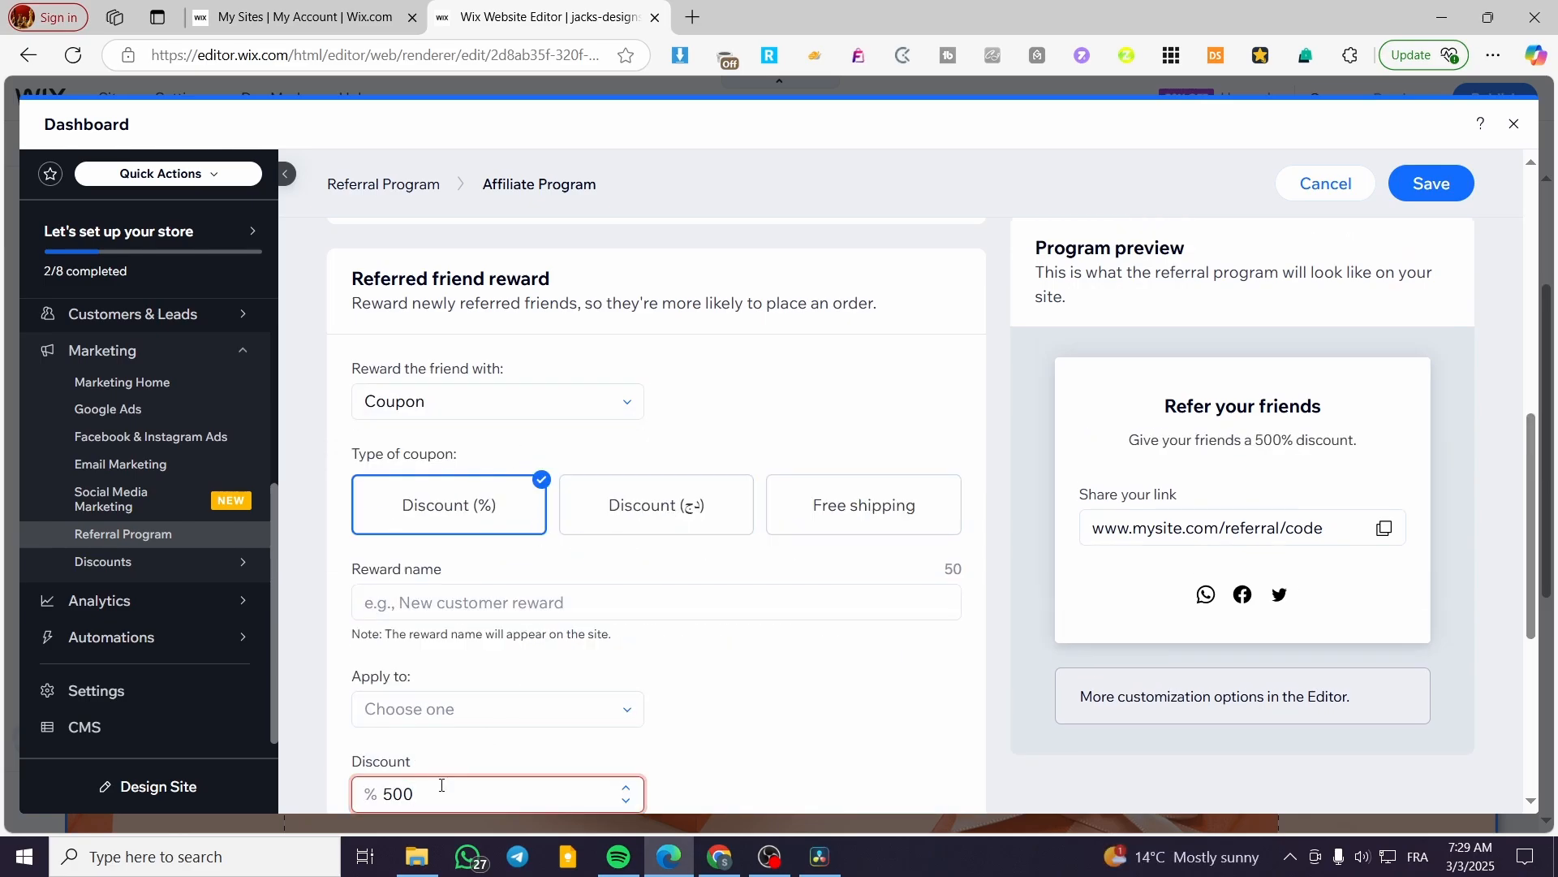
key(BackSpace)
click(461, 710)
click(470, 756)
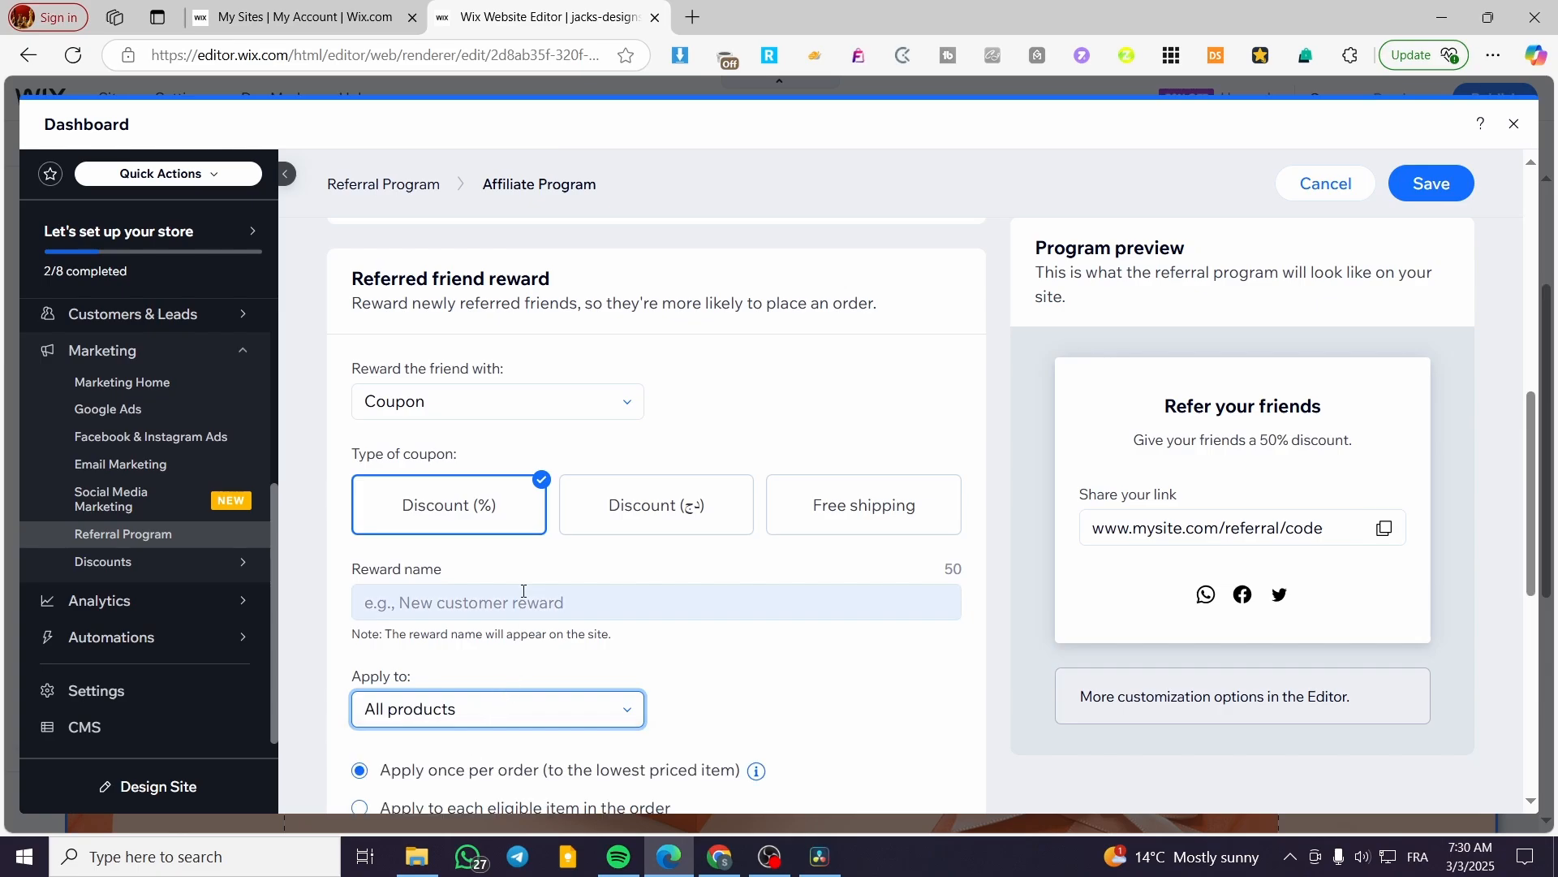
Name the friend's reward 'Refer one get the half price of it'.
click(528, 604)
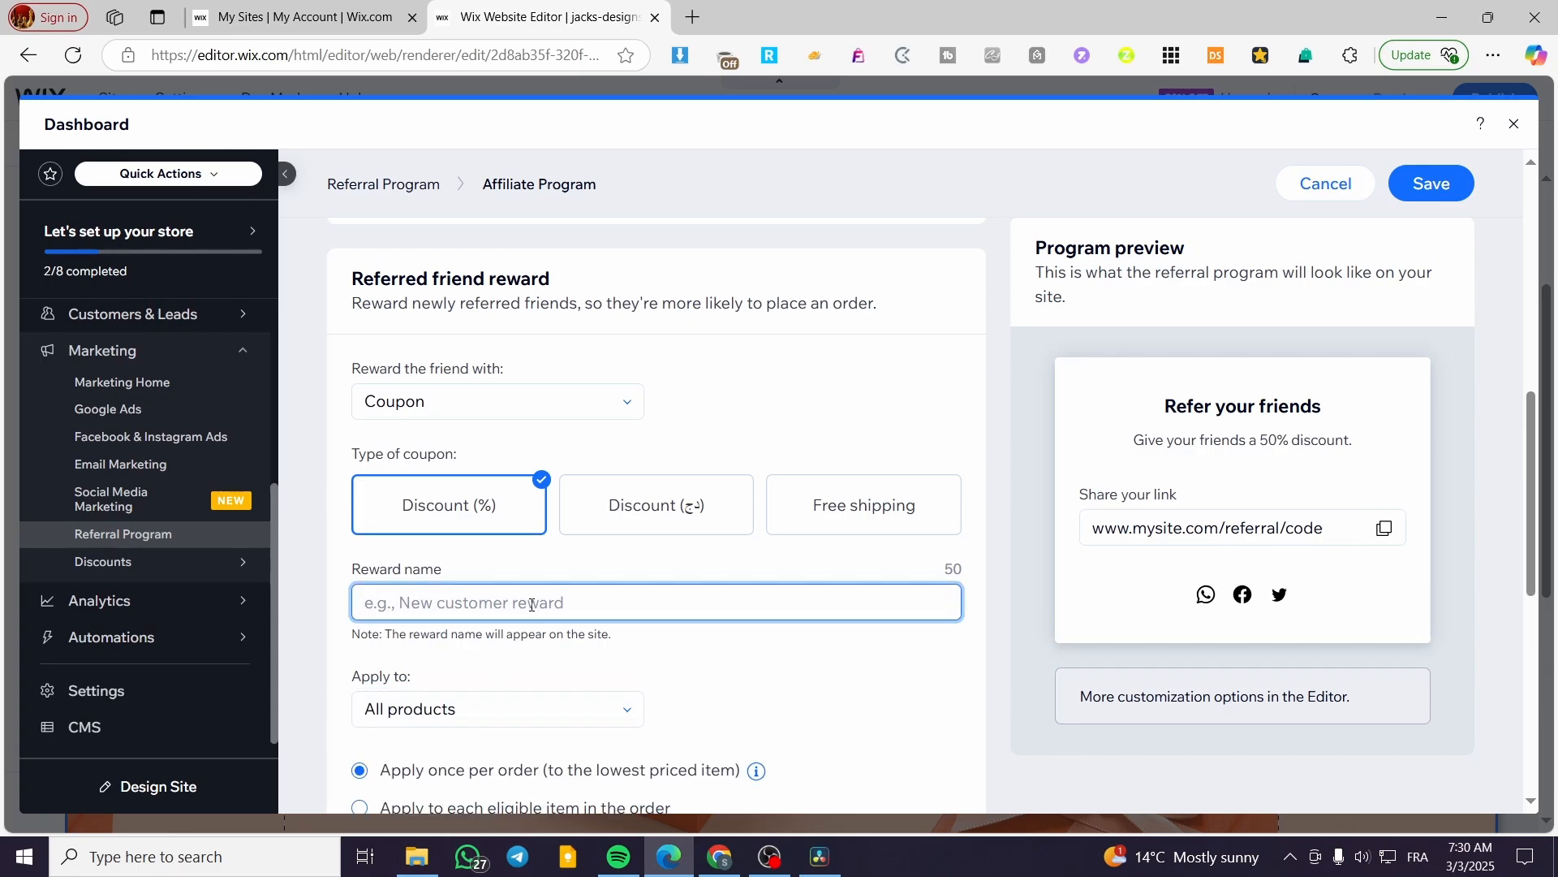
text(R)
key(BackSpace)
text(Refer one ge)
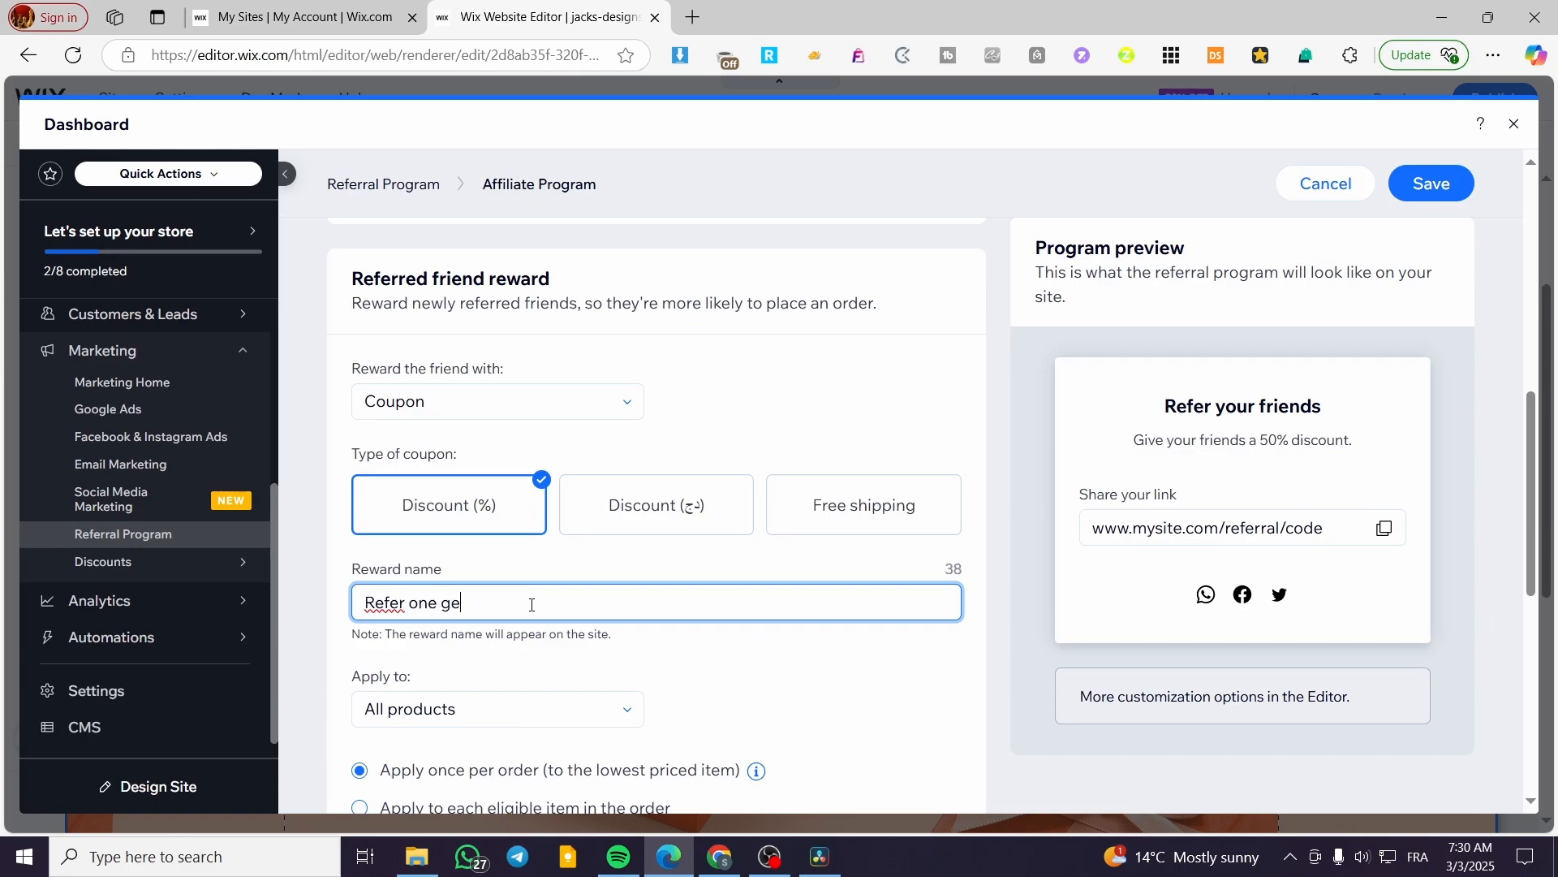
text(t he)
key(BackSpace)
text(the half price of it)
scroll(733, 704, down, 5)
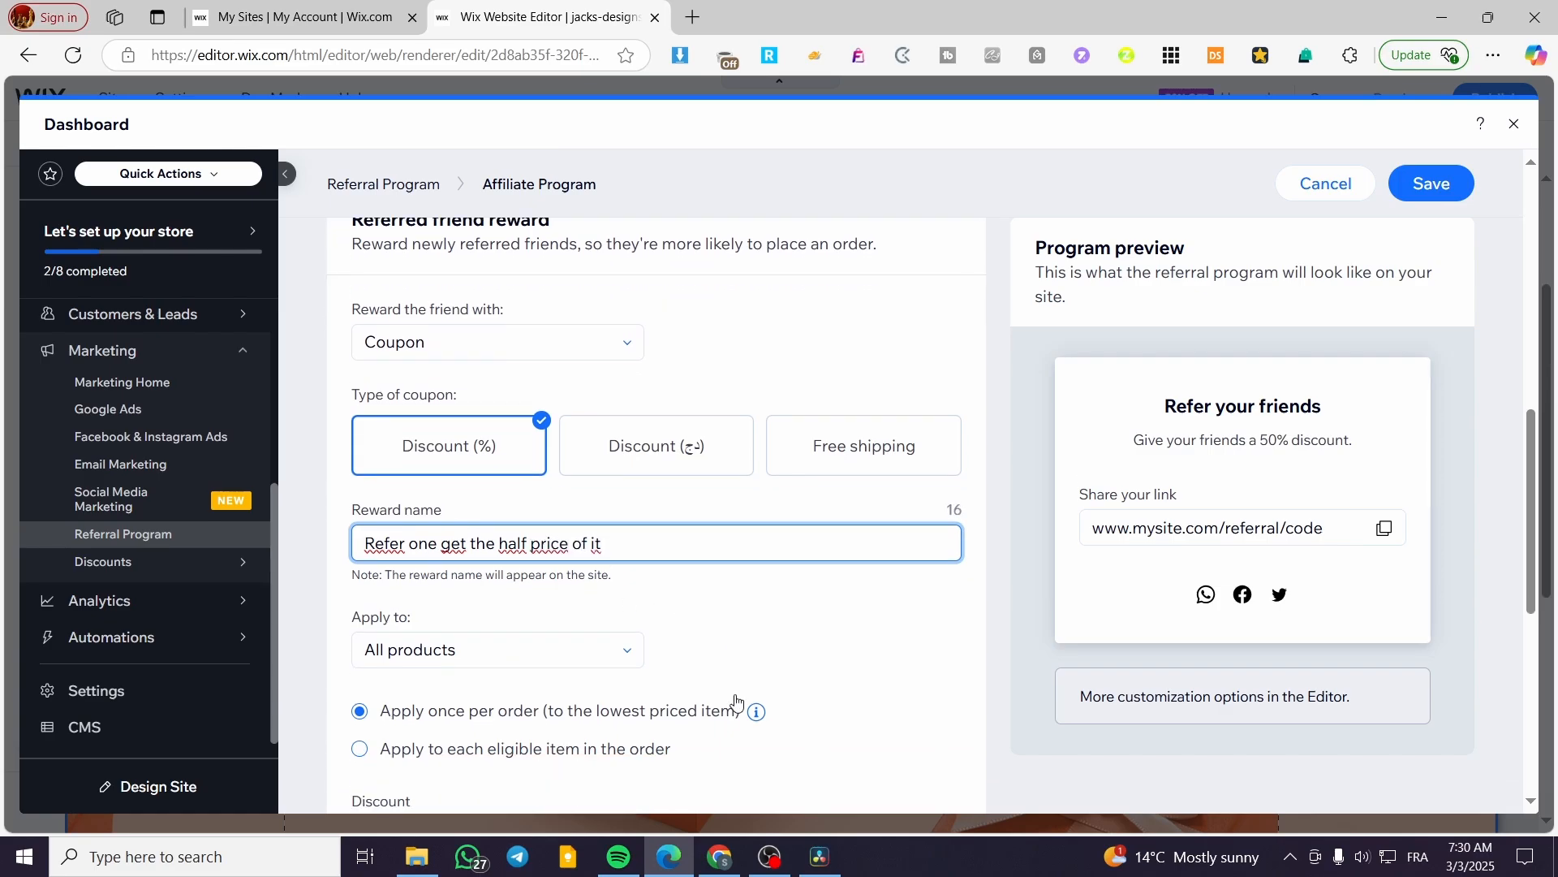
scroll(623, 640, down, 3)
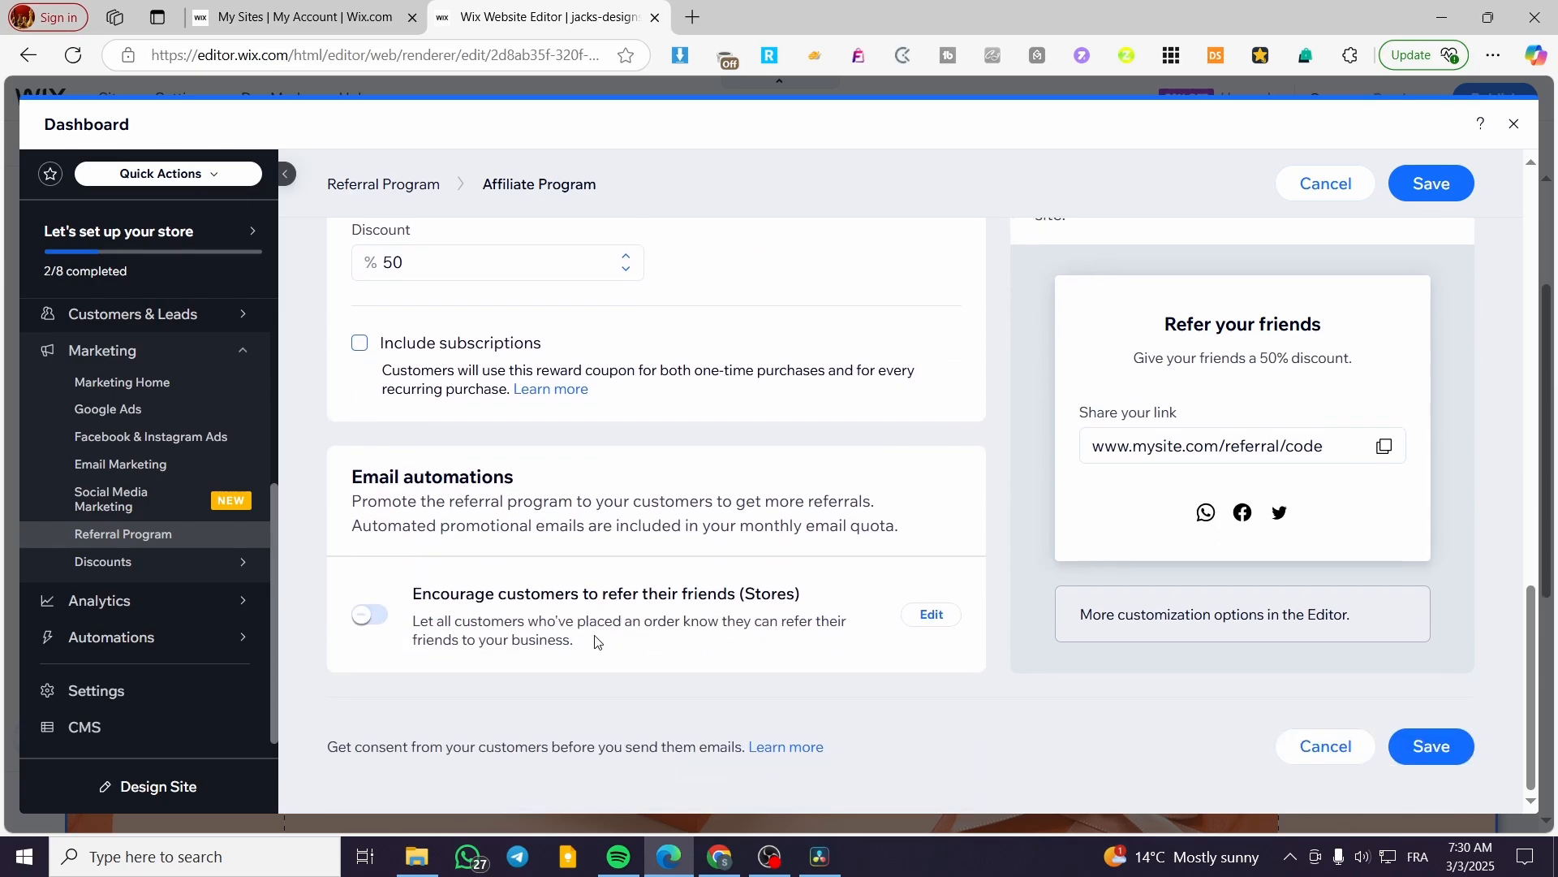
Save the Affiliate Program settings, dismiss the upgrade prompt, and close the dashboard.
click(1438, 751)
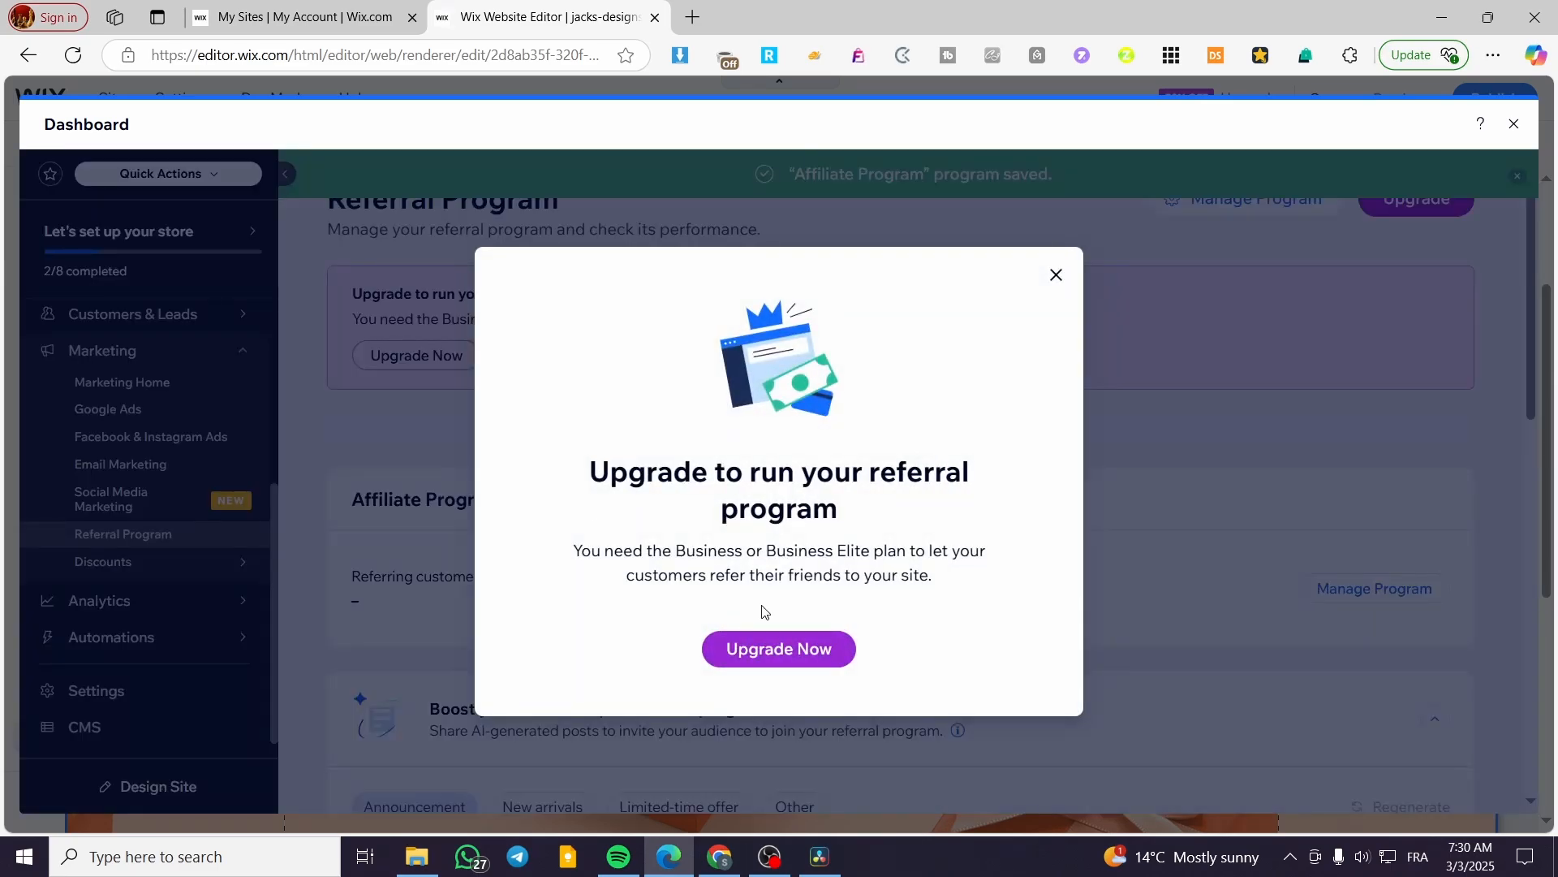
click(1054, 270)
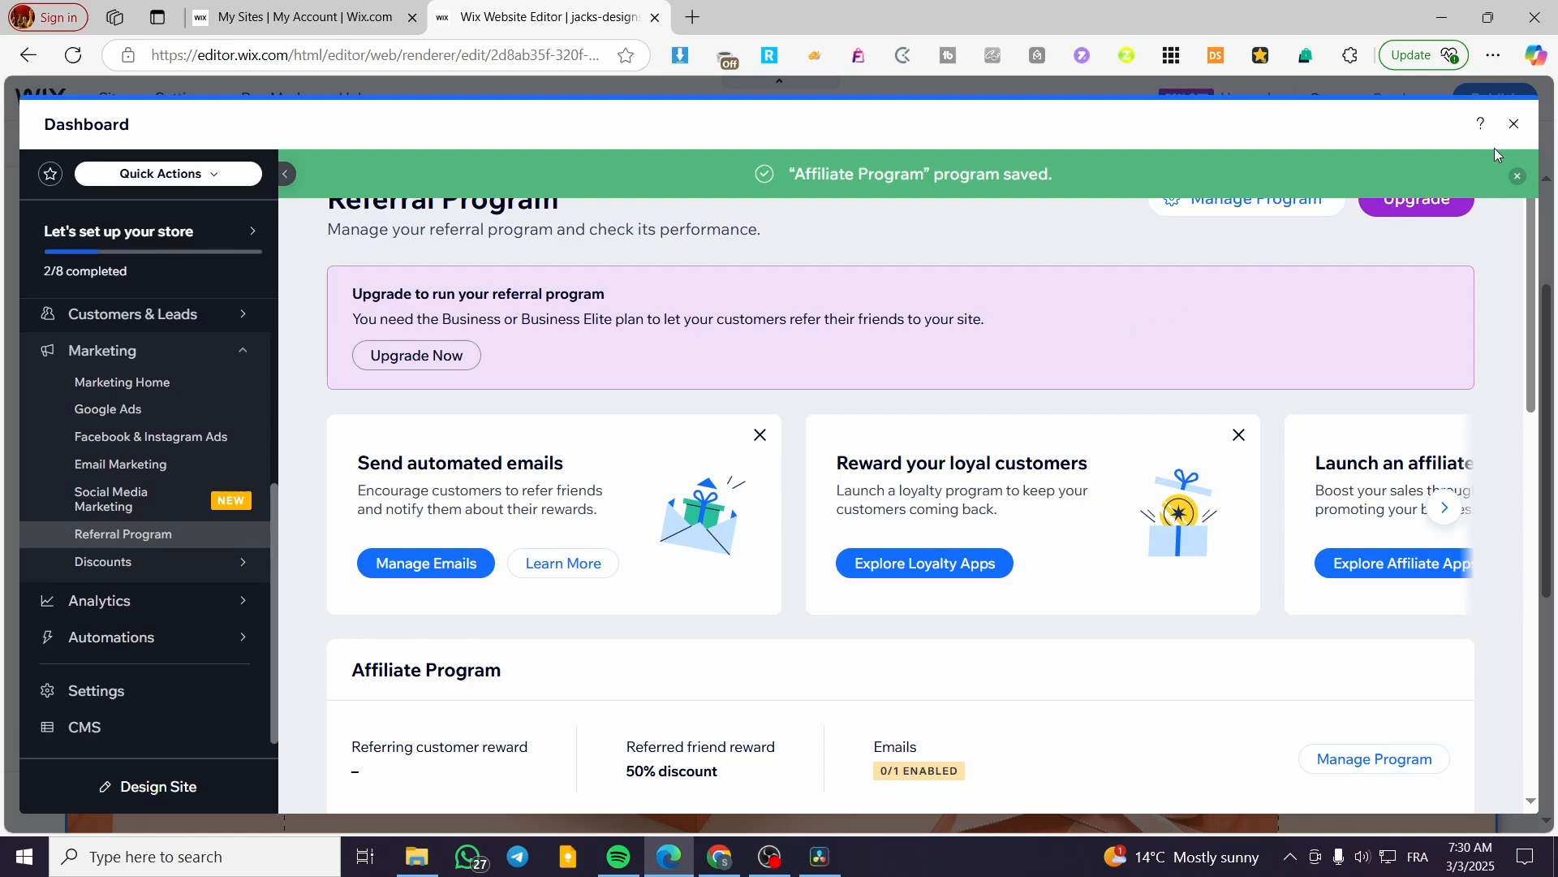
click(1515, 123)
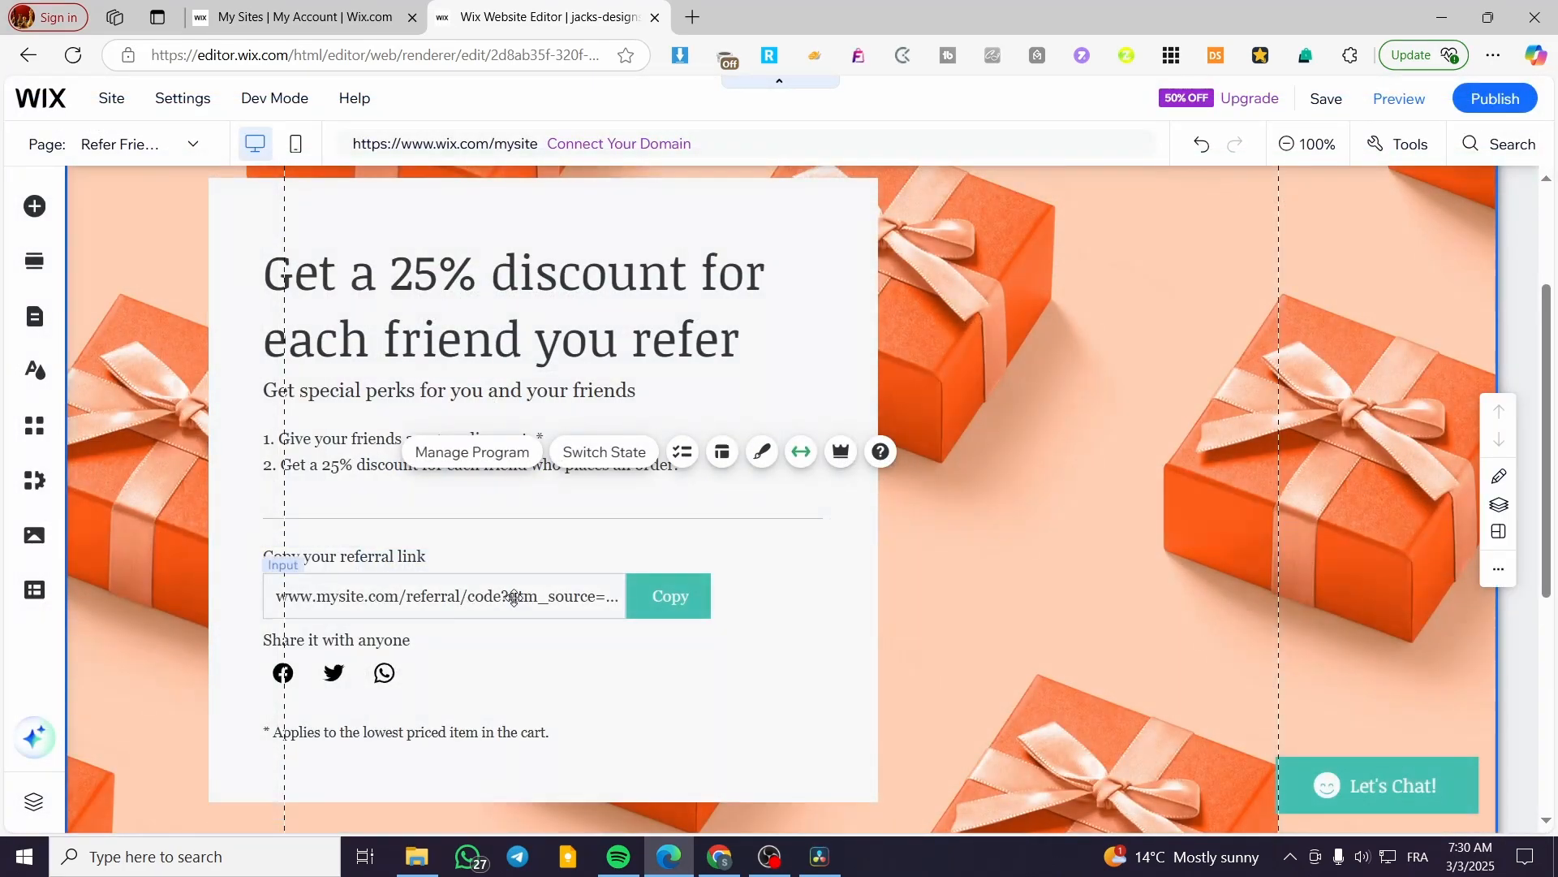
Find Affiliate Builder through an 'affiliate' App Market search and add it to the site.
click(36, 425)
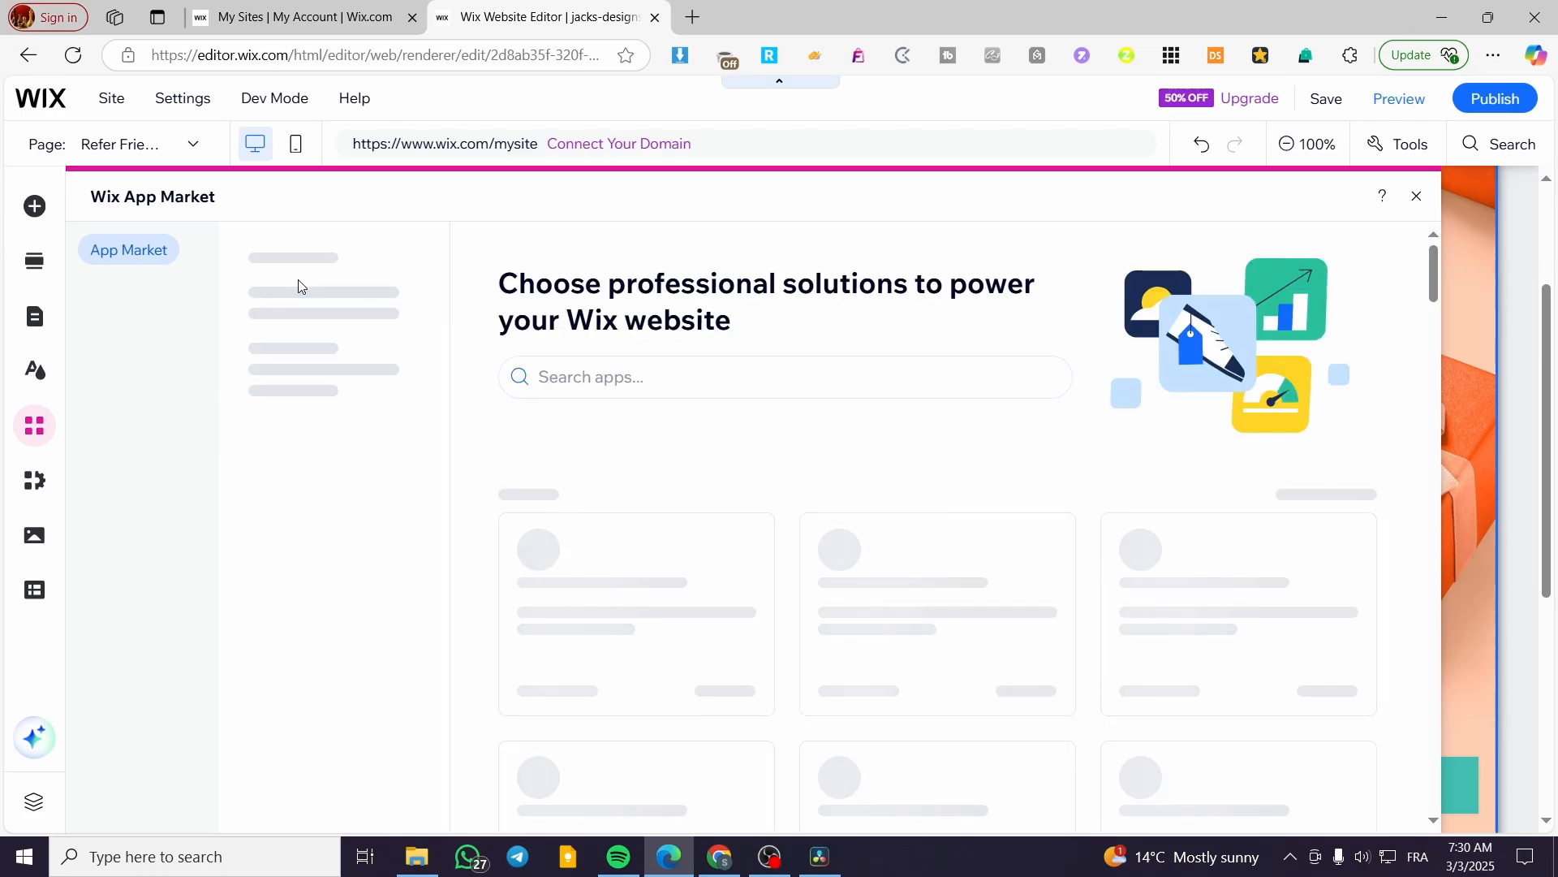
click(646, 376)
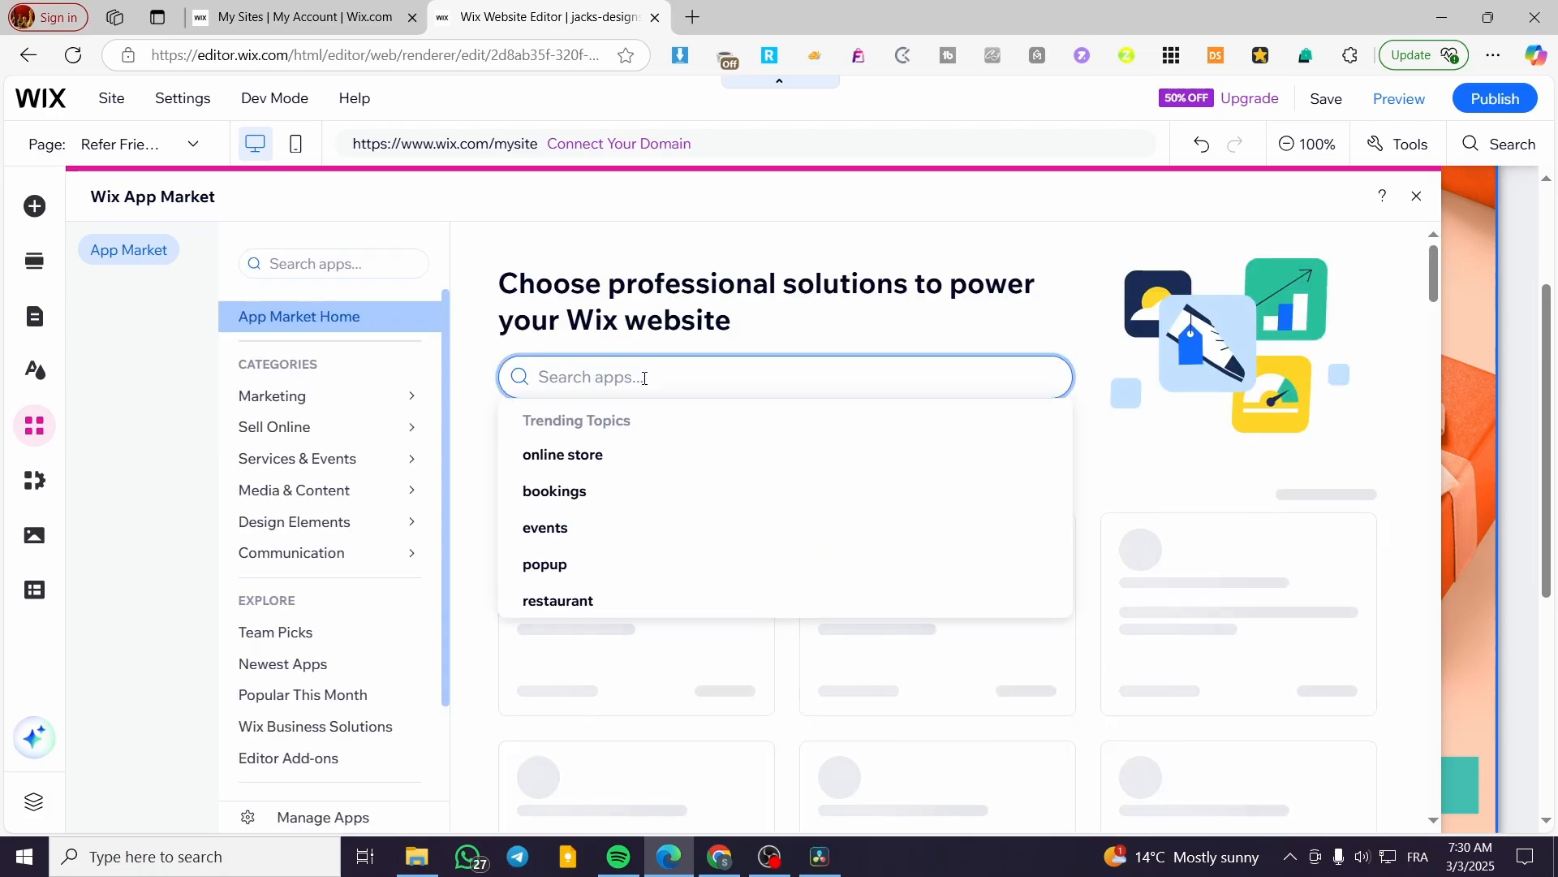
text(affiliate)
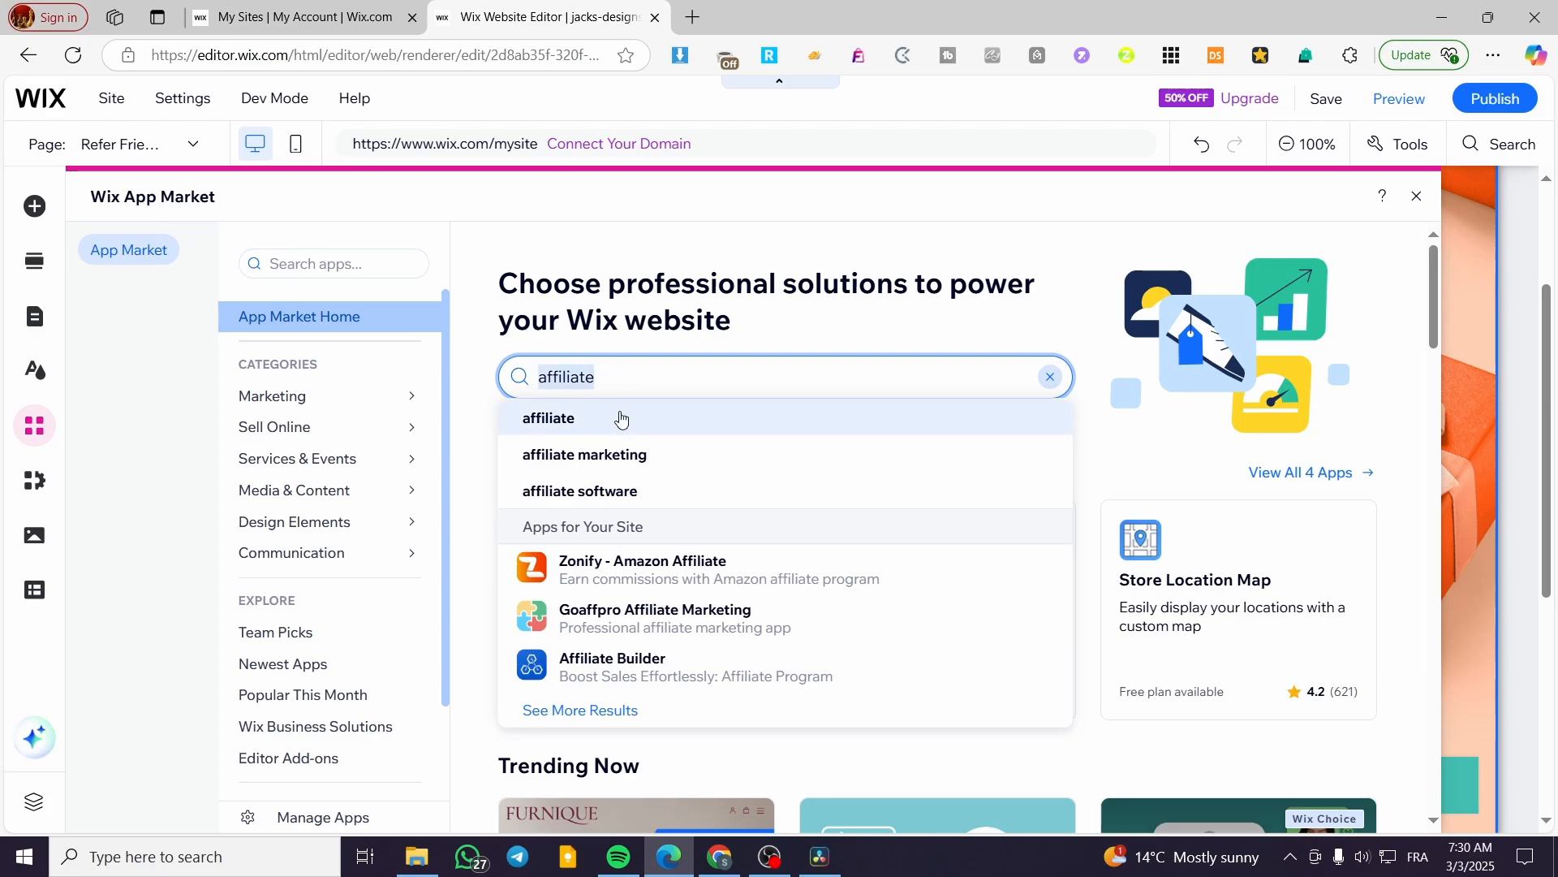
click(619, 417)
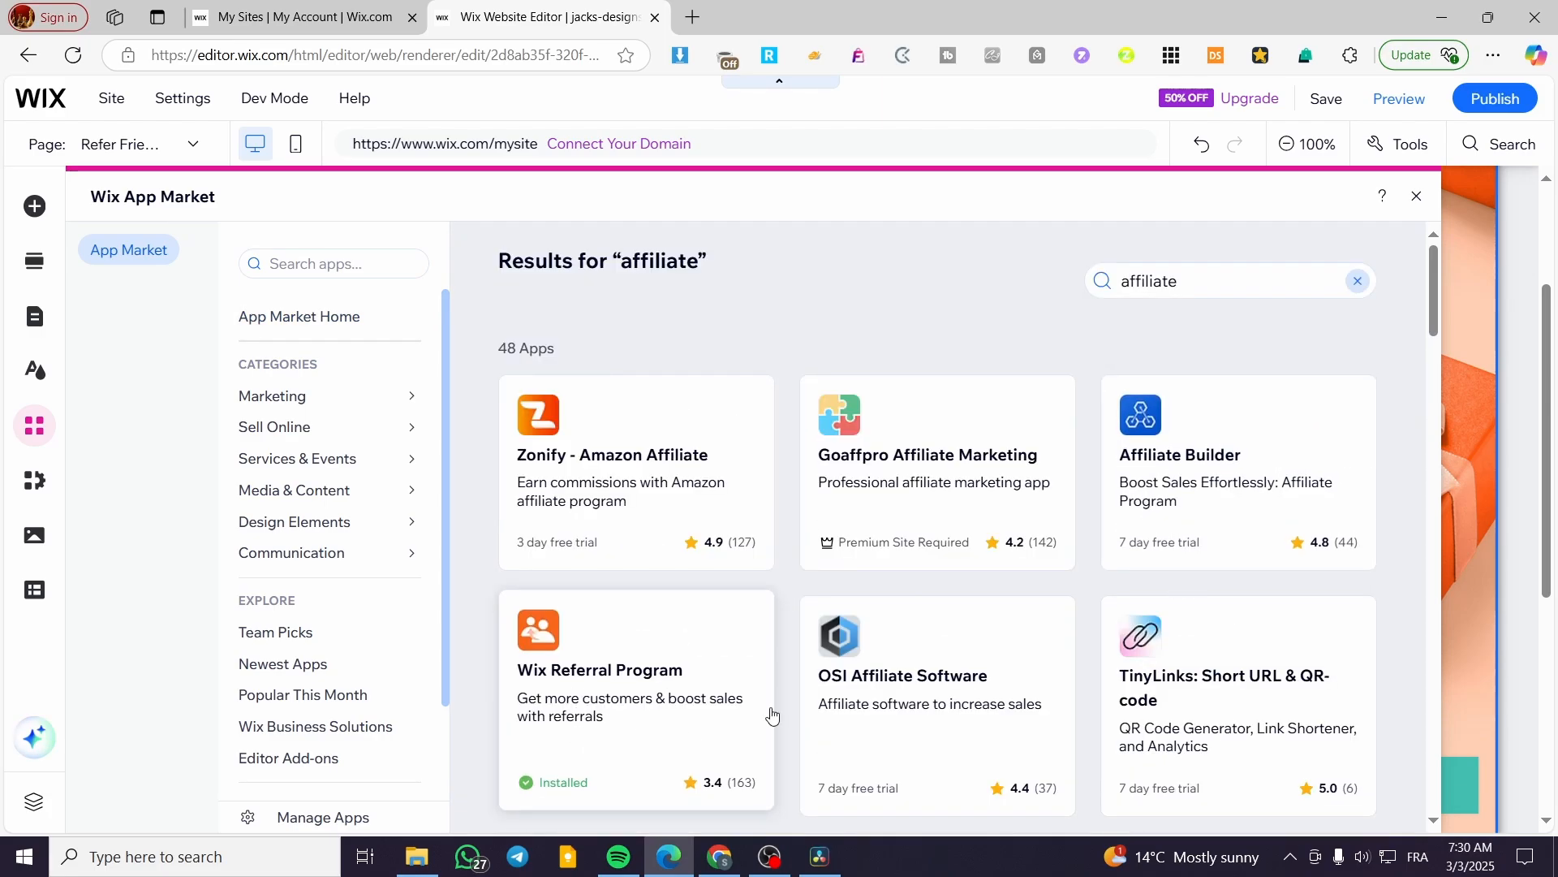
click(1298, 455)
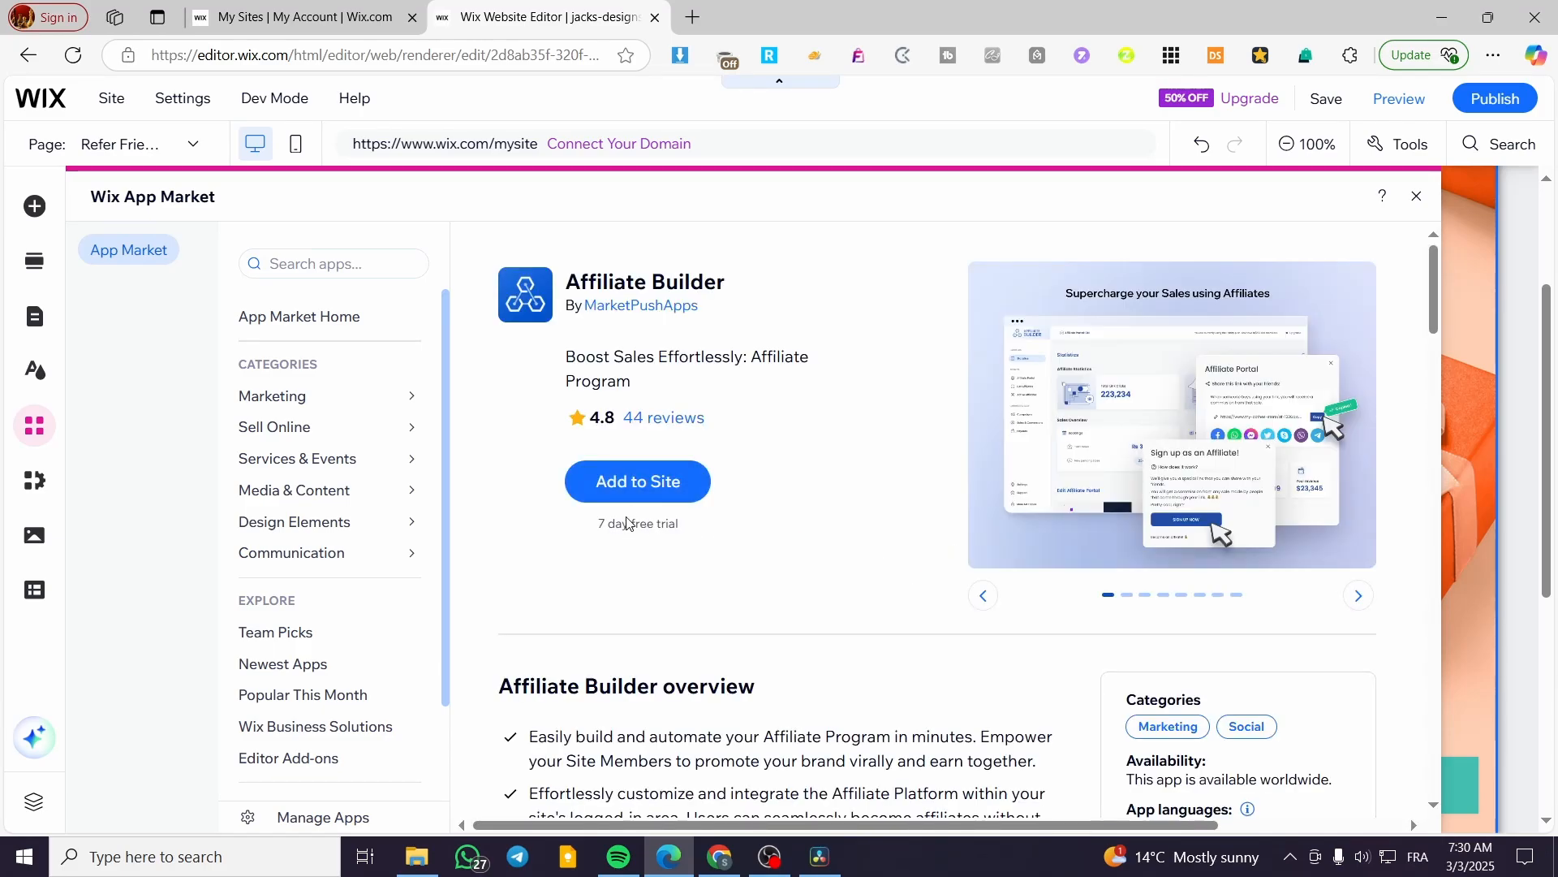
click(641, 484)
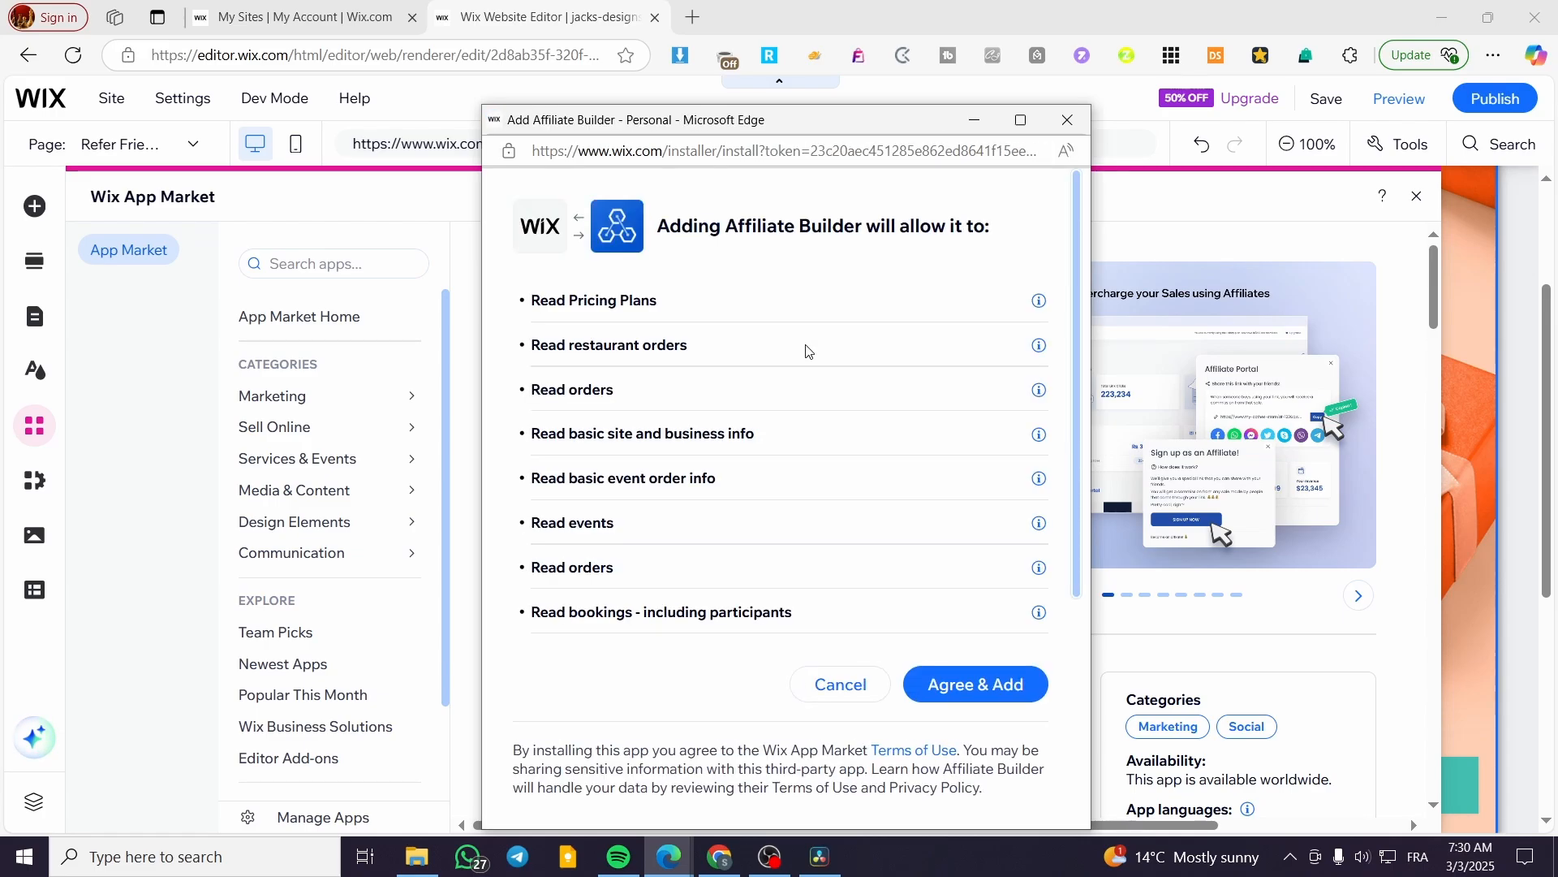
click(1024, 686)
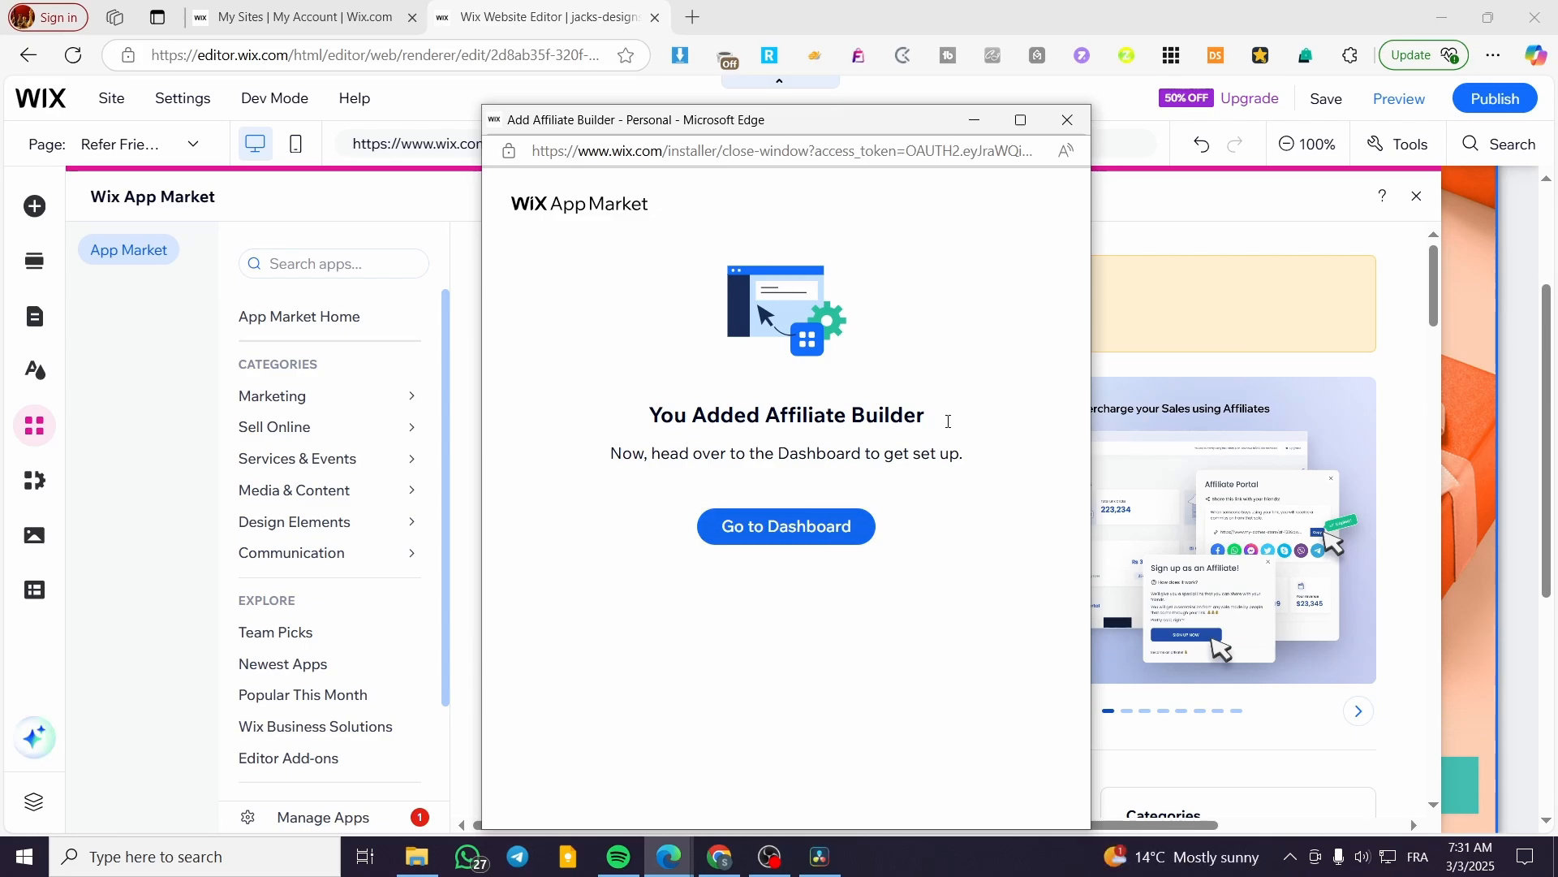
Close the install confirmation, open the Affiliate Builder dashboard, and finish its basic settings.
click(1068, 119)
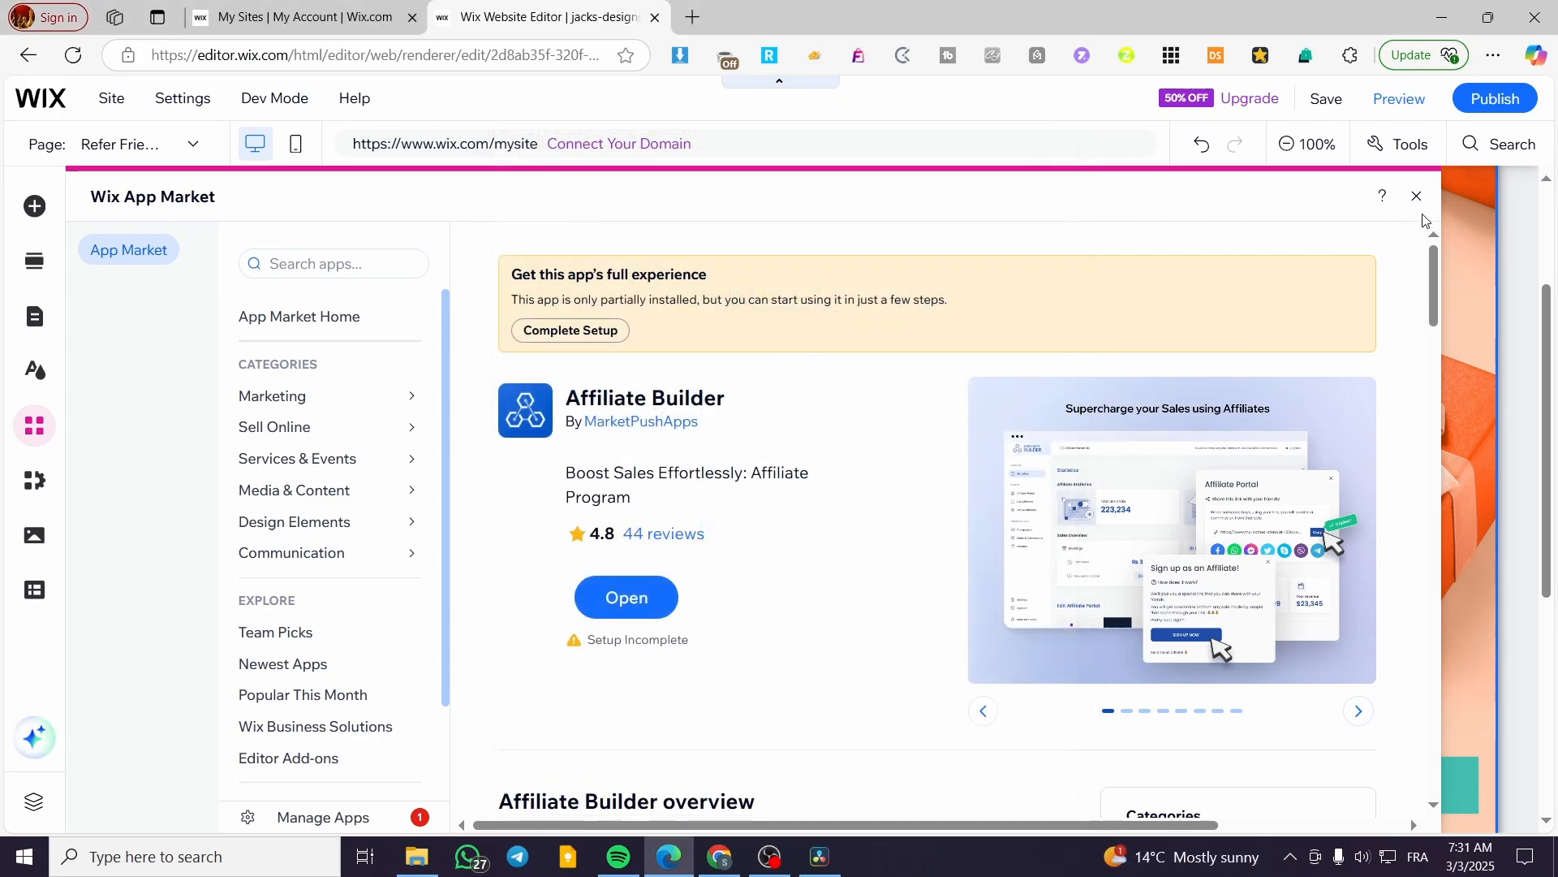
click(627, 597)
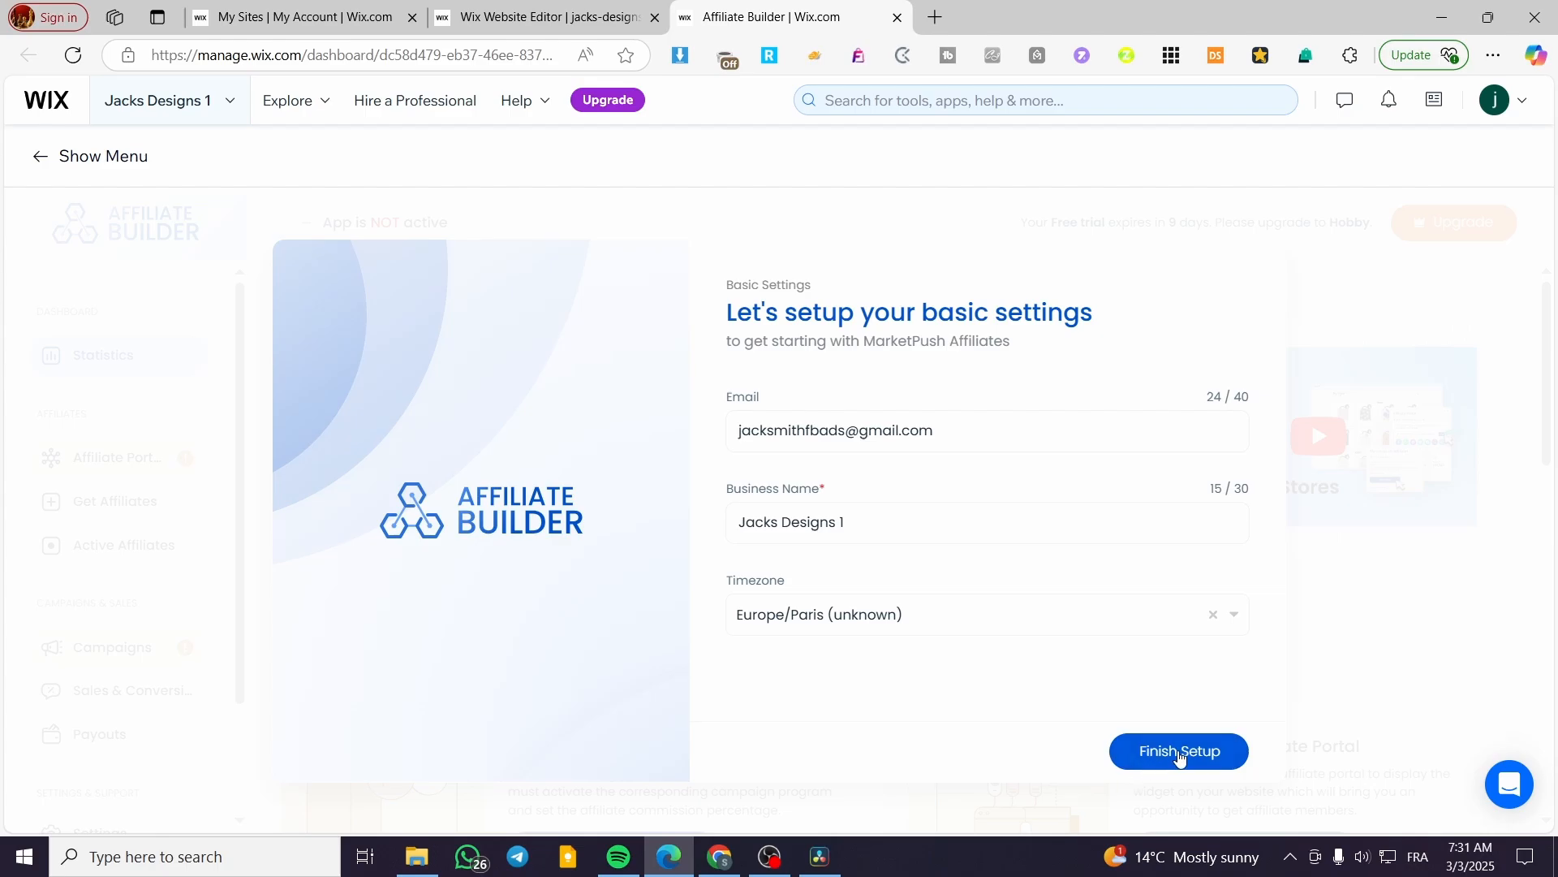
click(1179, 753)
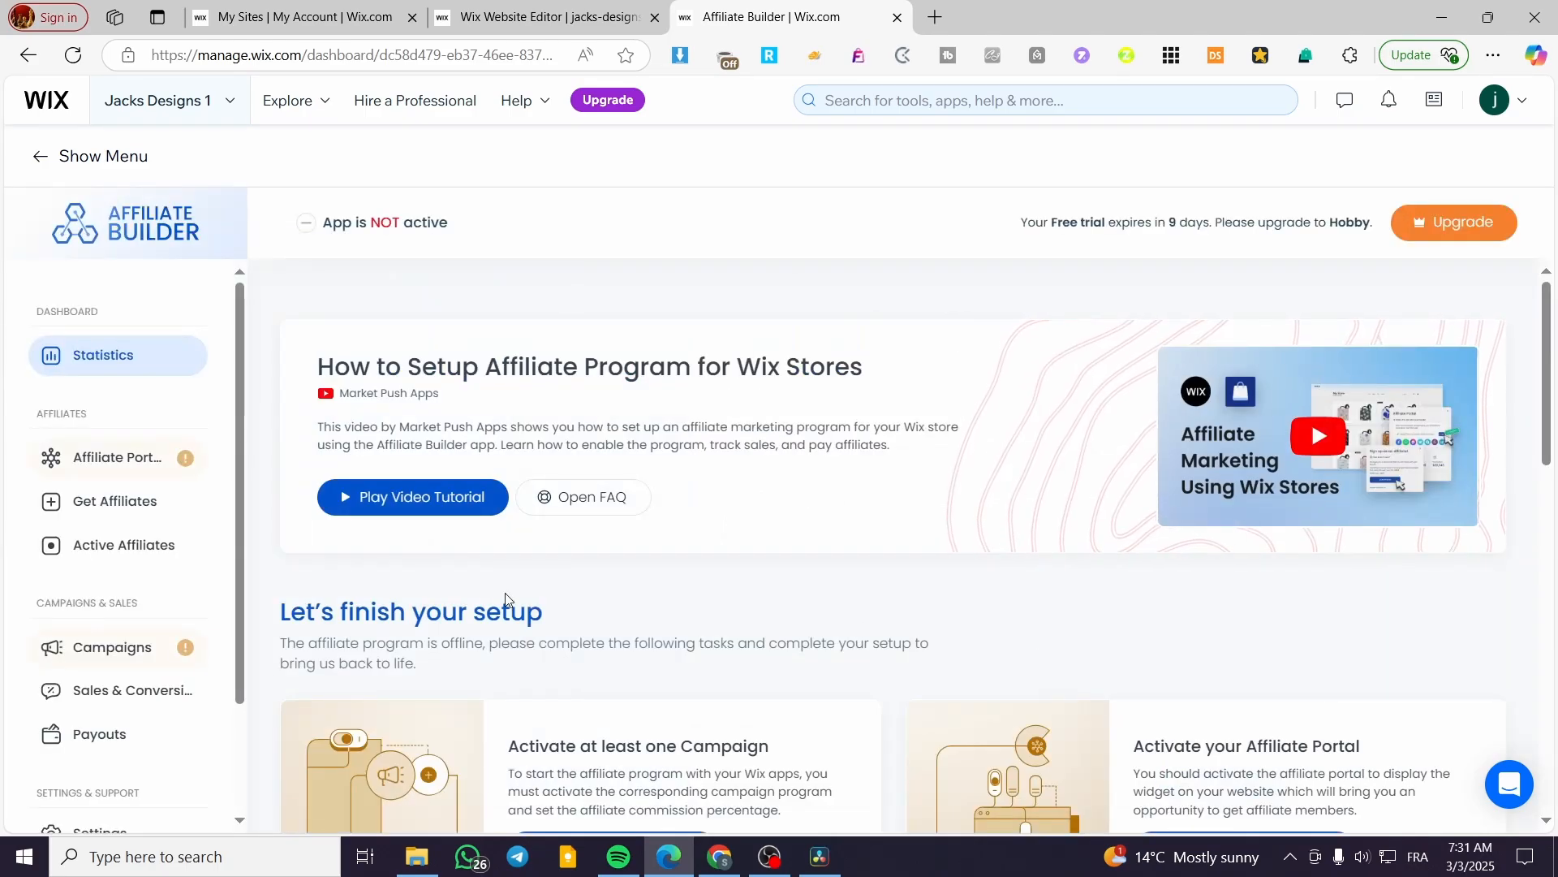
Turn on the affiliate portal and preview the sign-up widget as a banner and a popup.
click(134, 512)
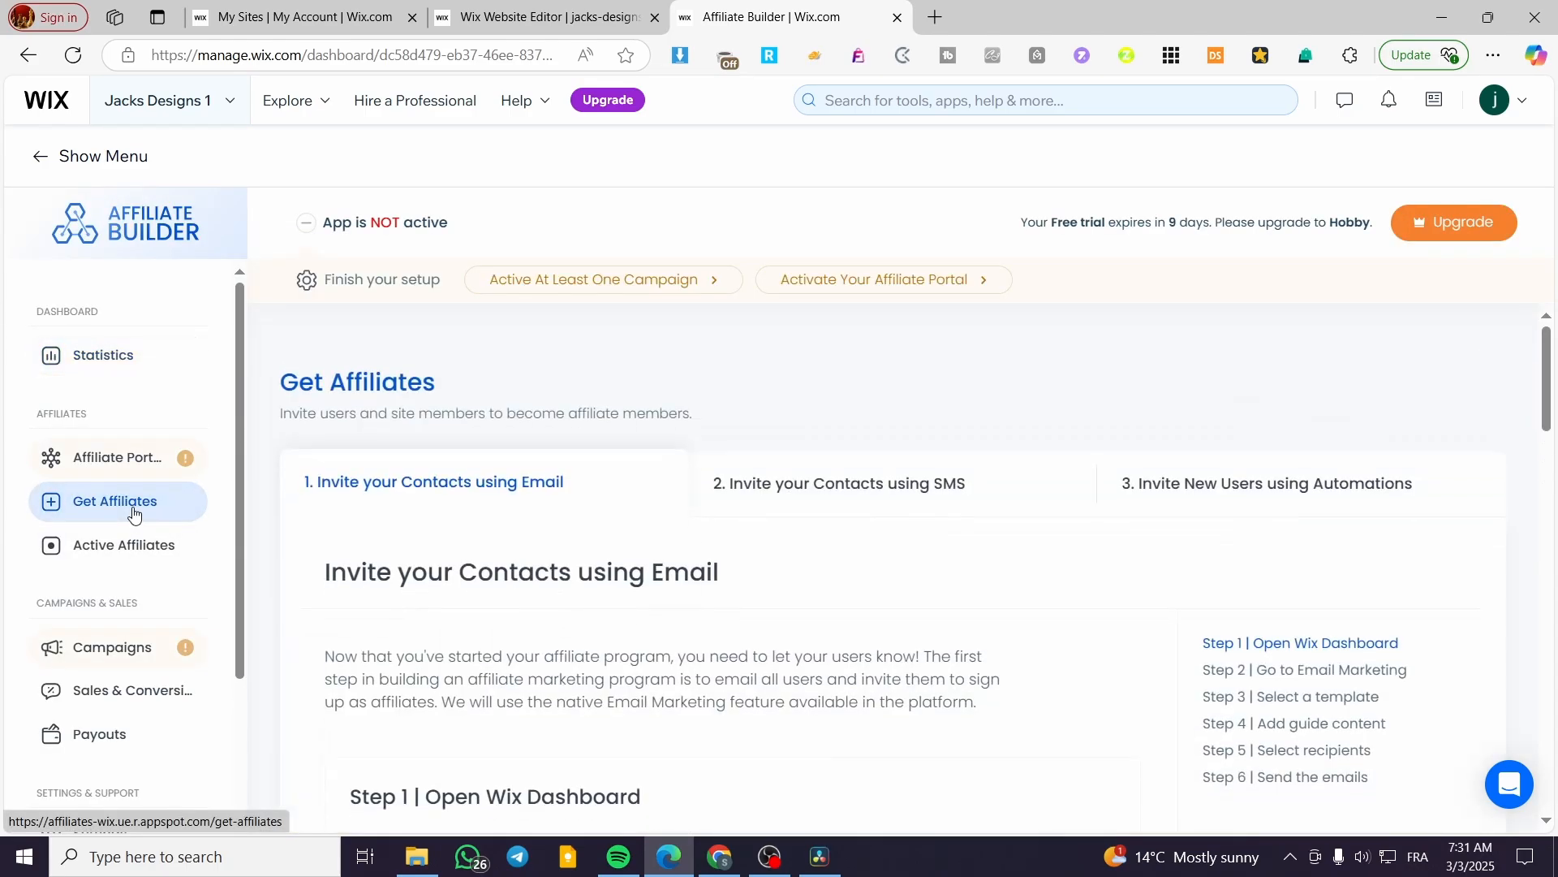
click(121, 458)
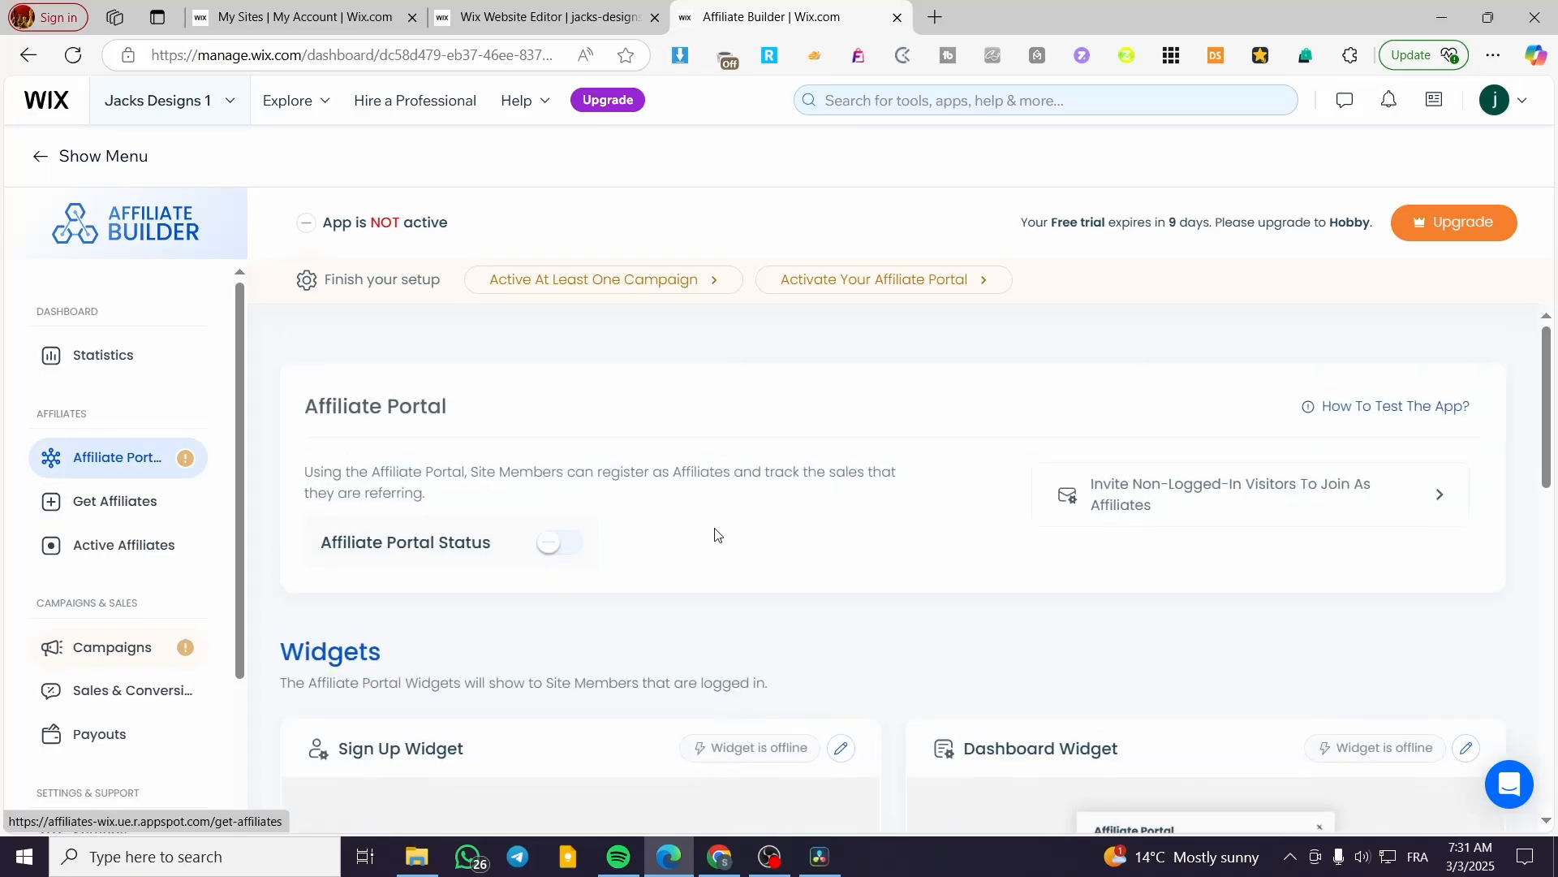
click(554, 544)
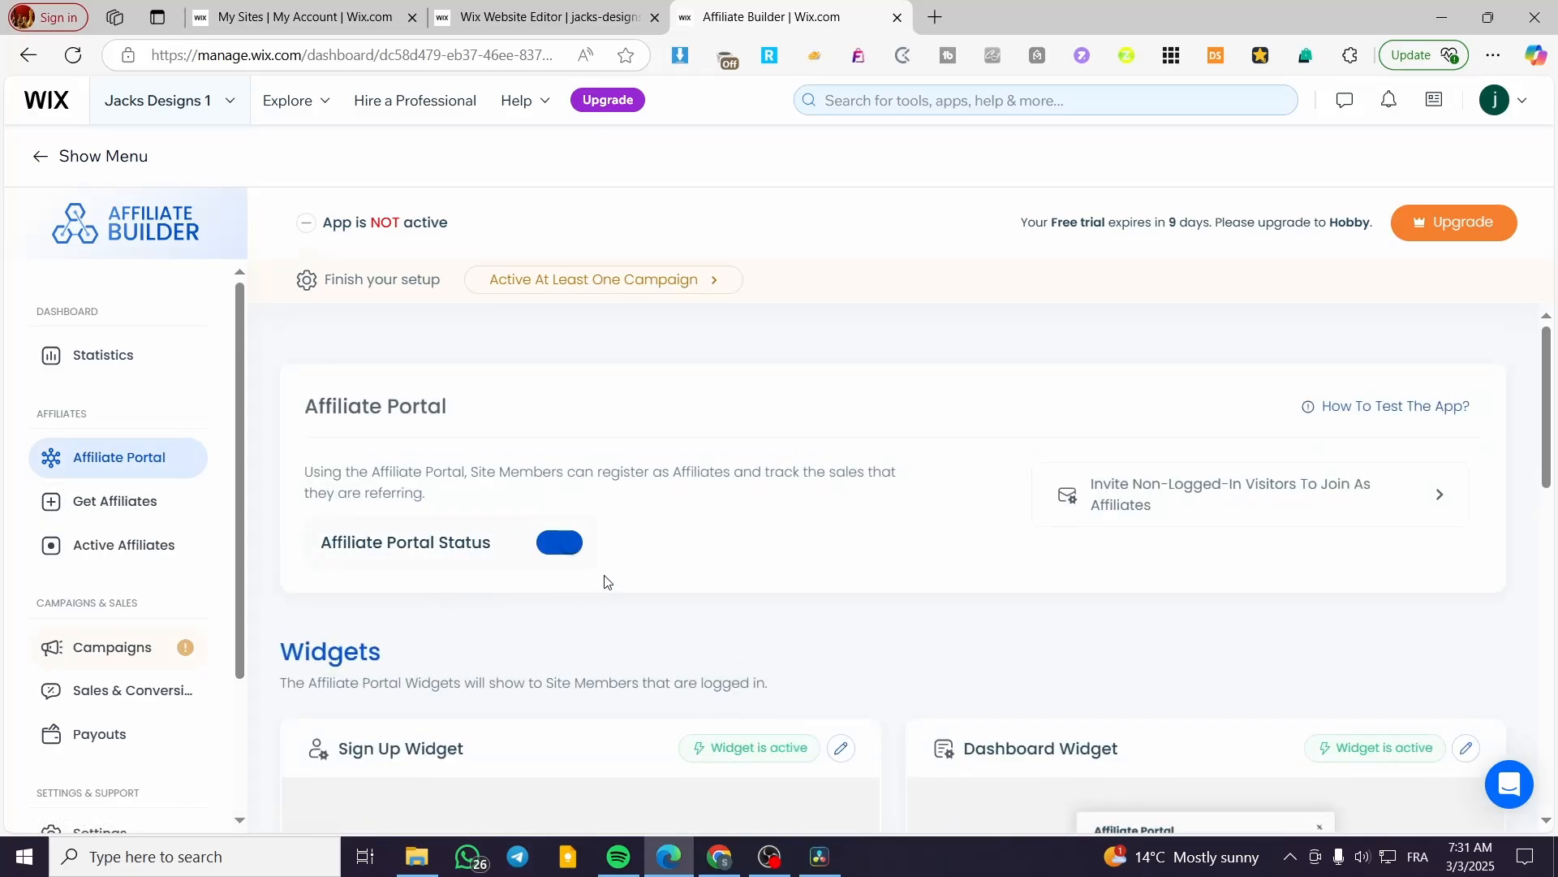
scroll(868, 572, down, 5)
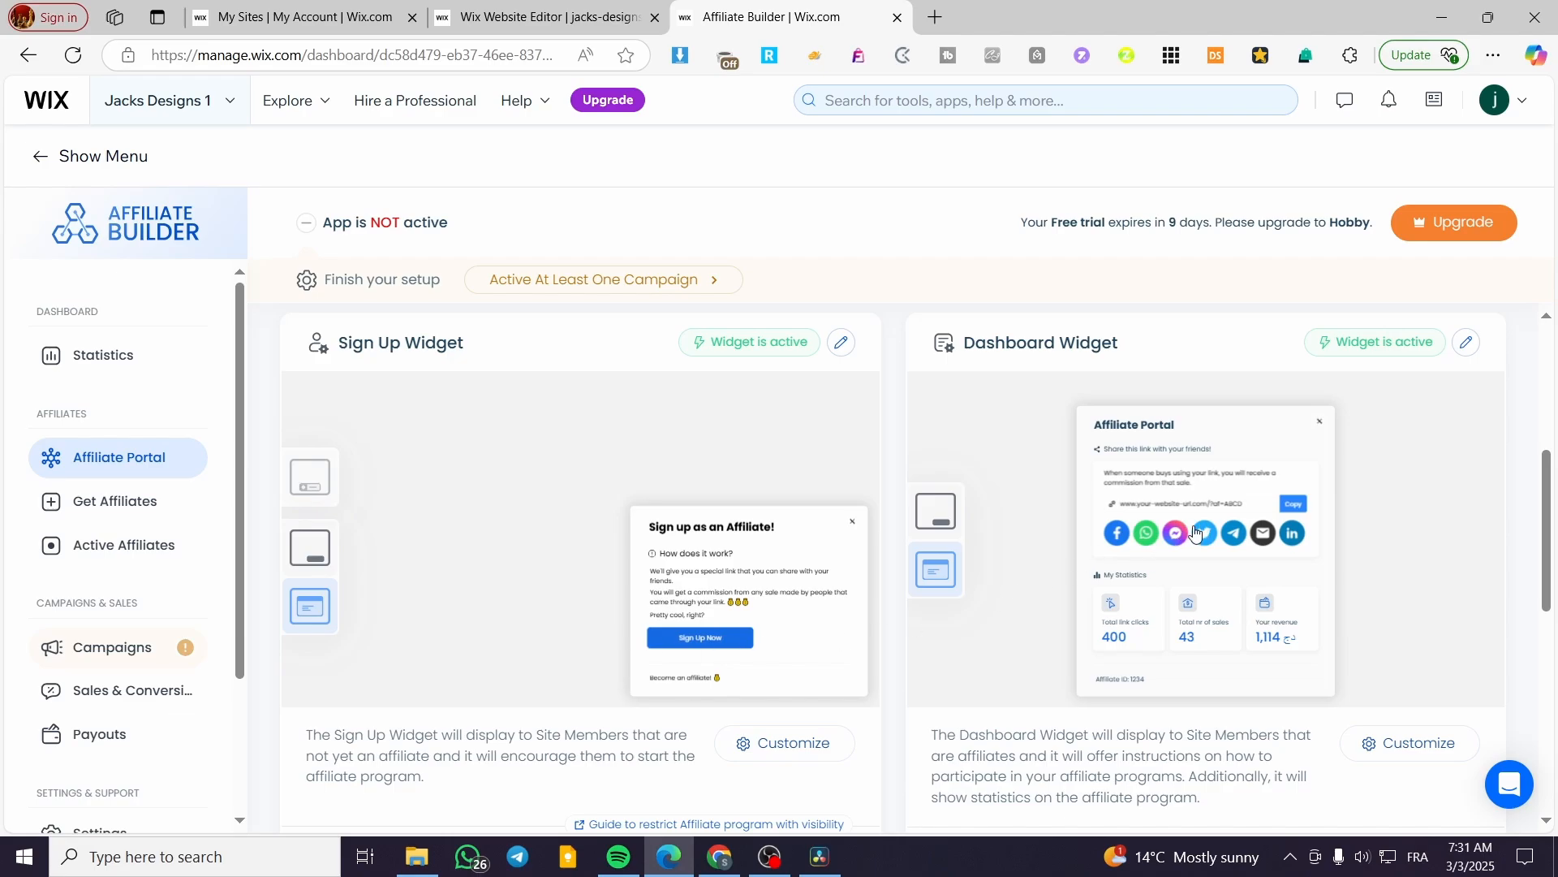
click(321, 562)
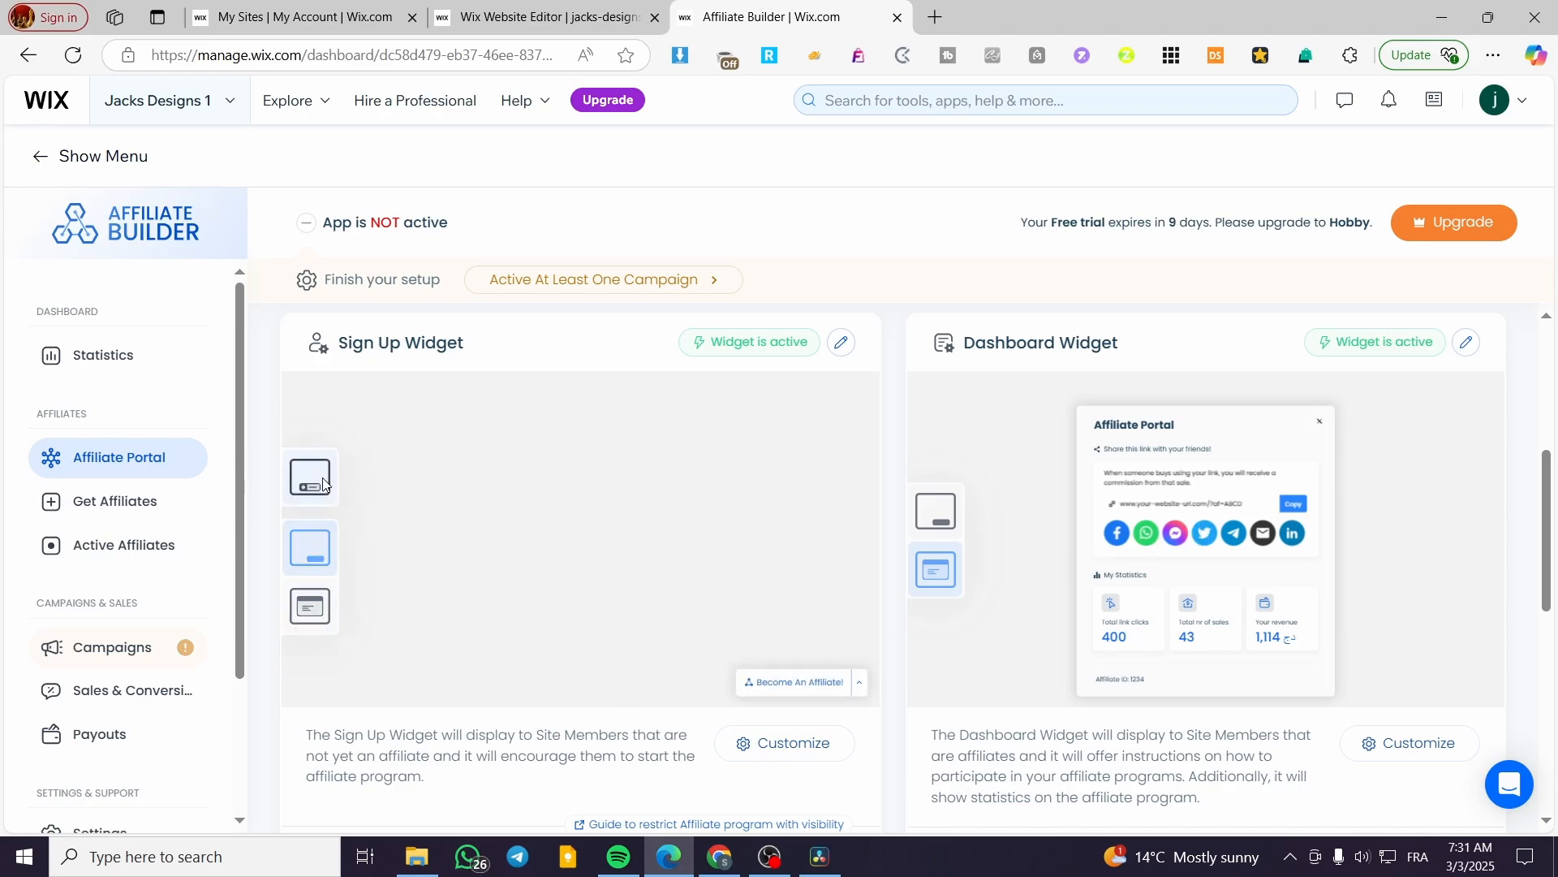
click(320, 618)
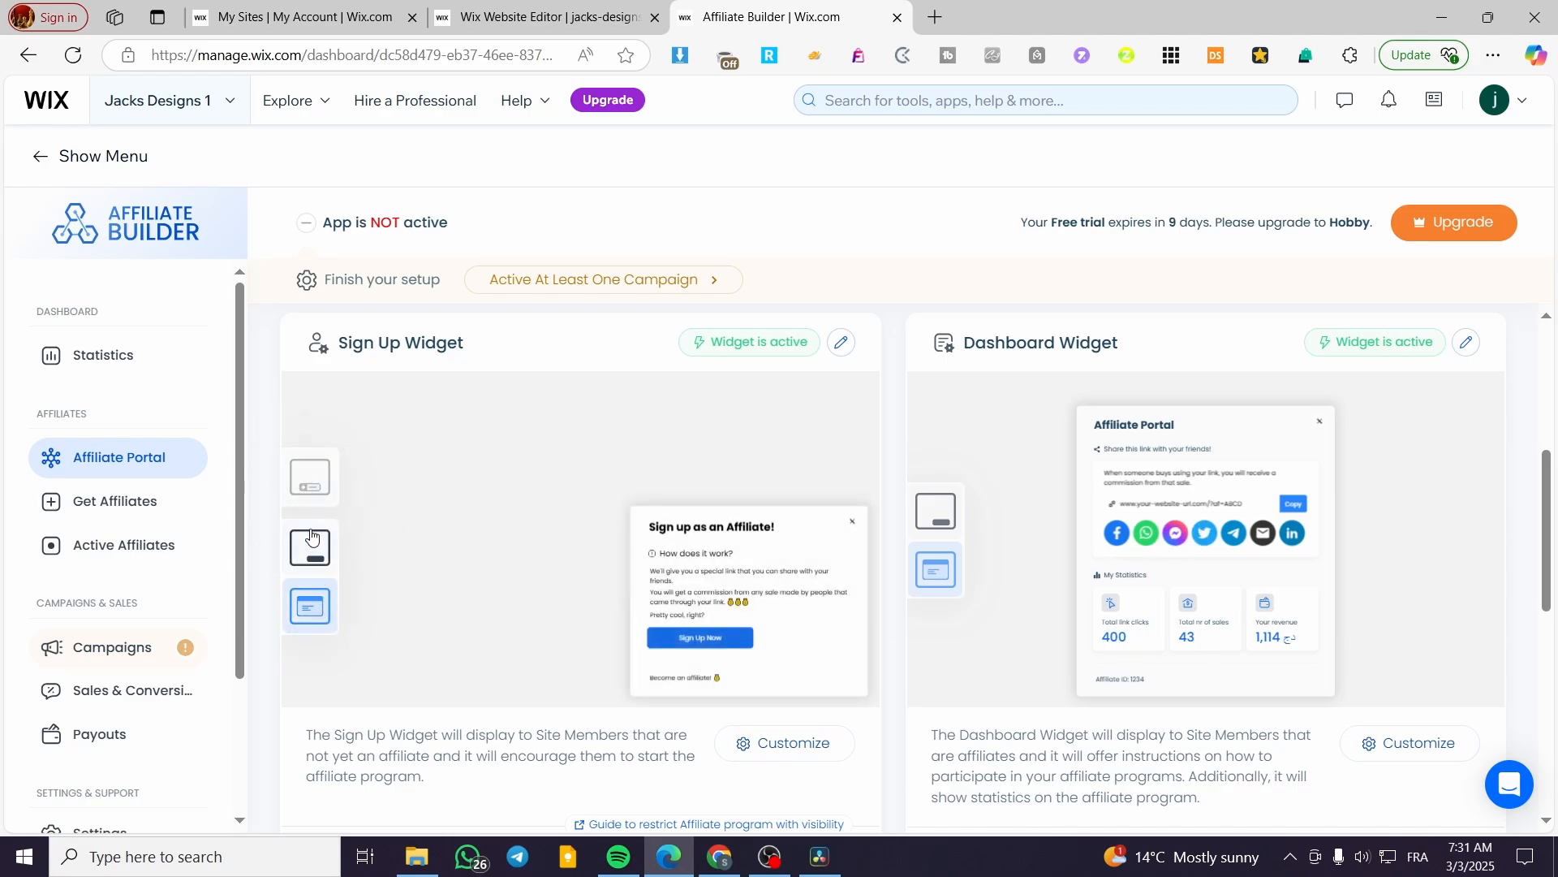
Open the Invite Banner settings, then scroll the Affiliate Portal page down to Optional Add-ons.
click(314, 487)
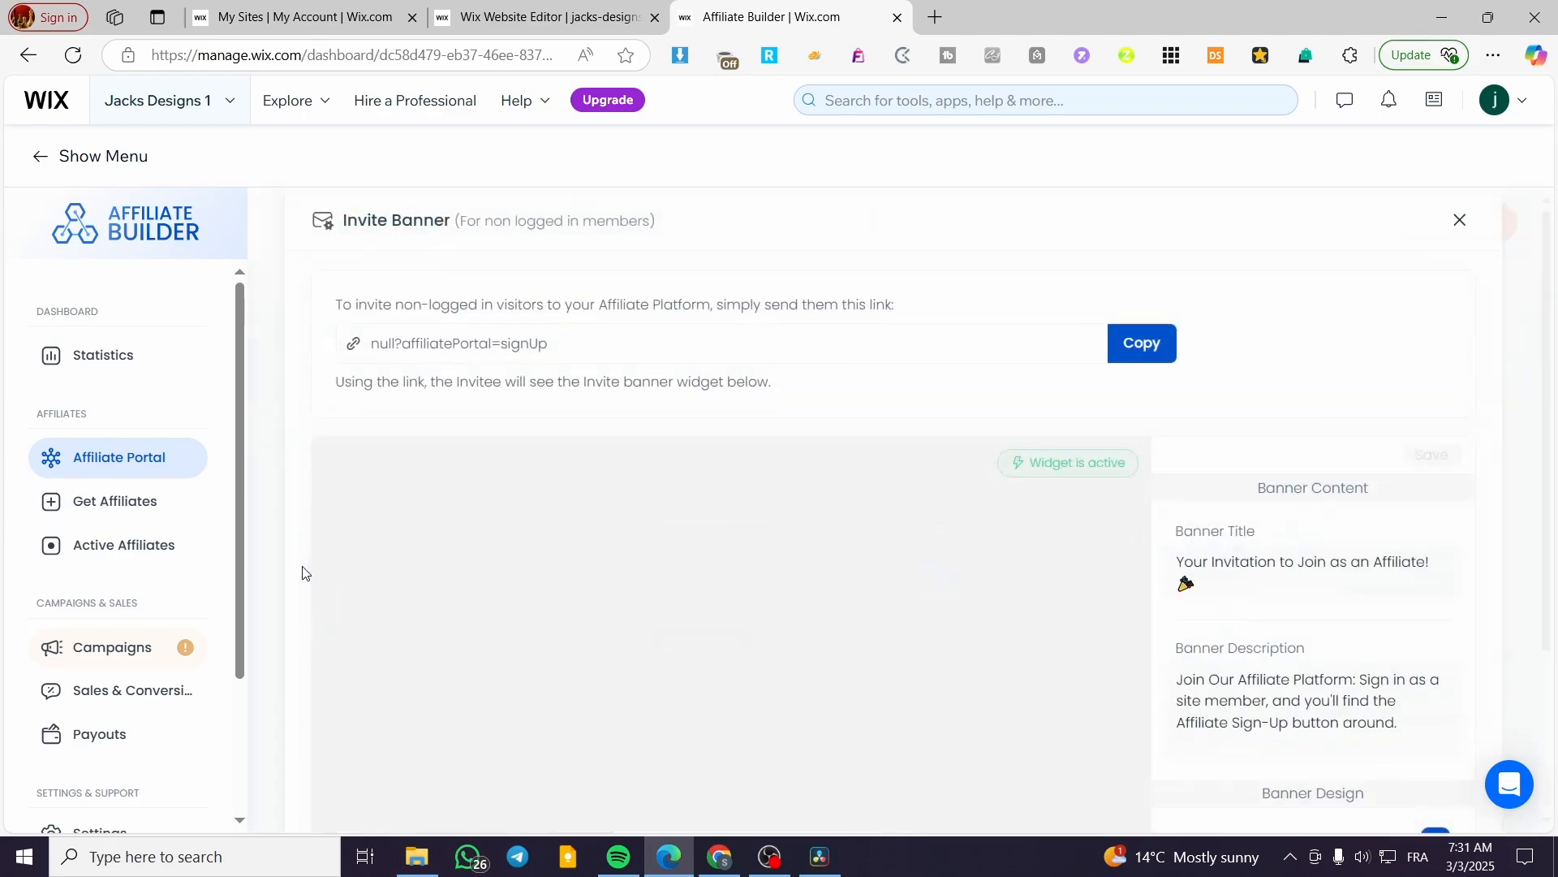
scroll(522, 576, down, 3)
scroll(879, 543, up, 3)
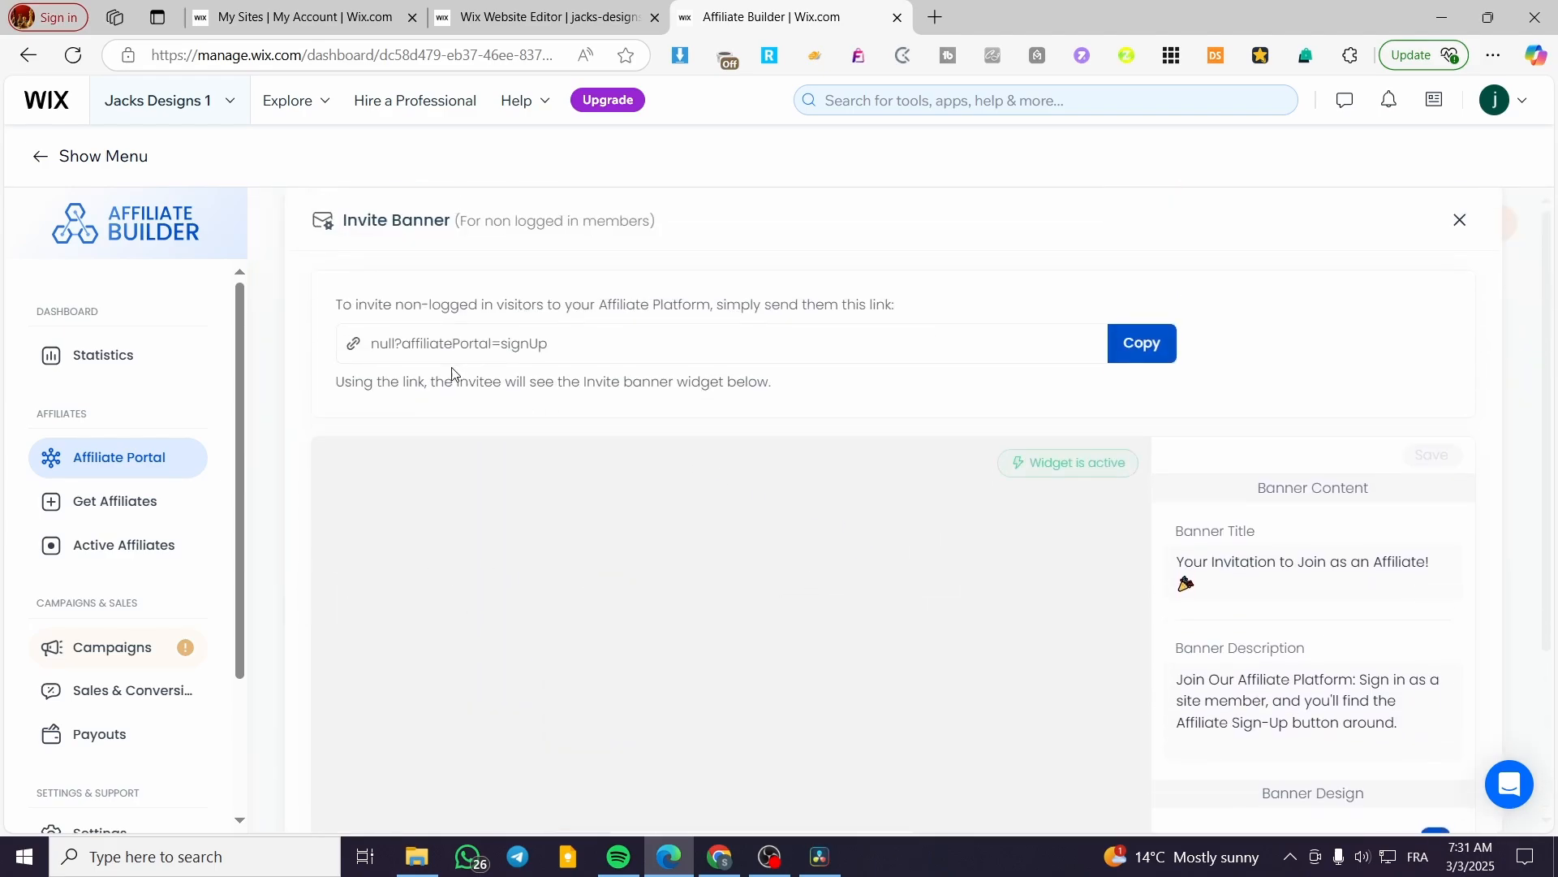
click(128, 501)
click(142, 467)
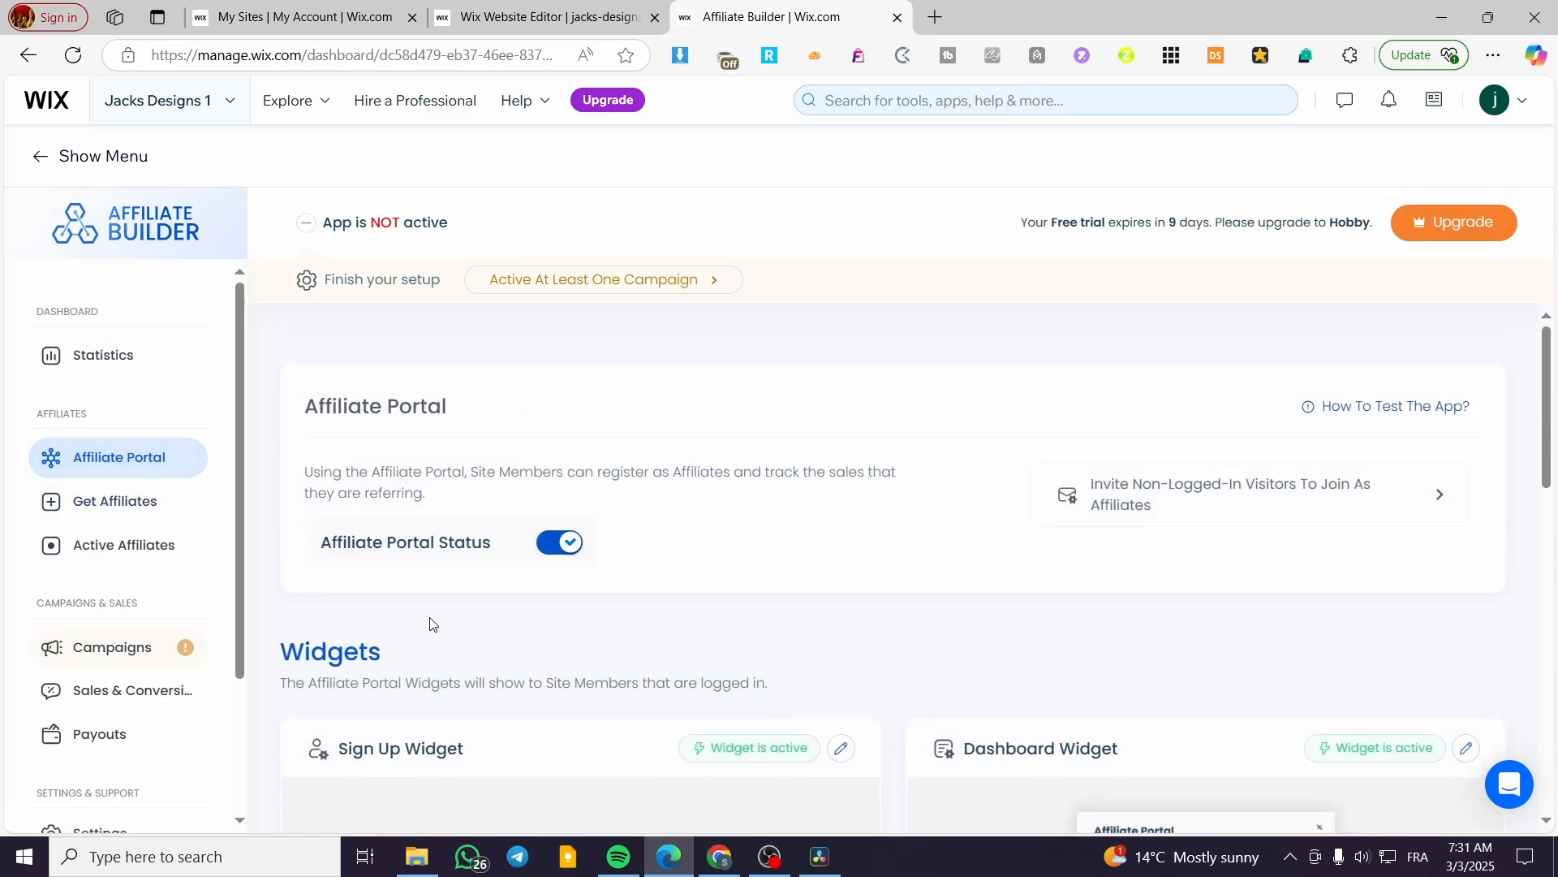
scroll(422, 633, down, 5)
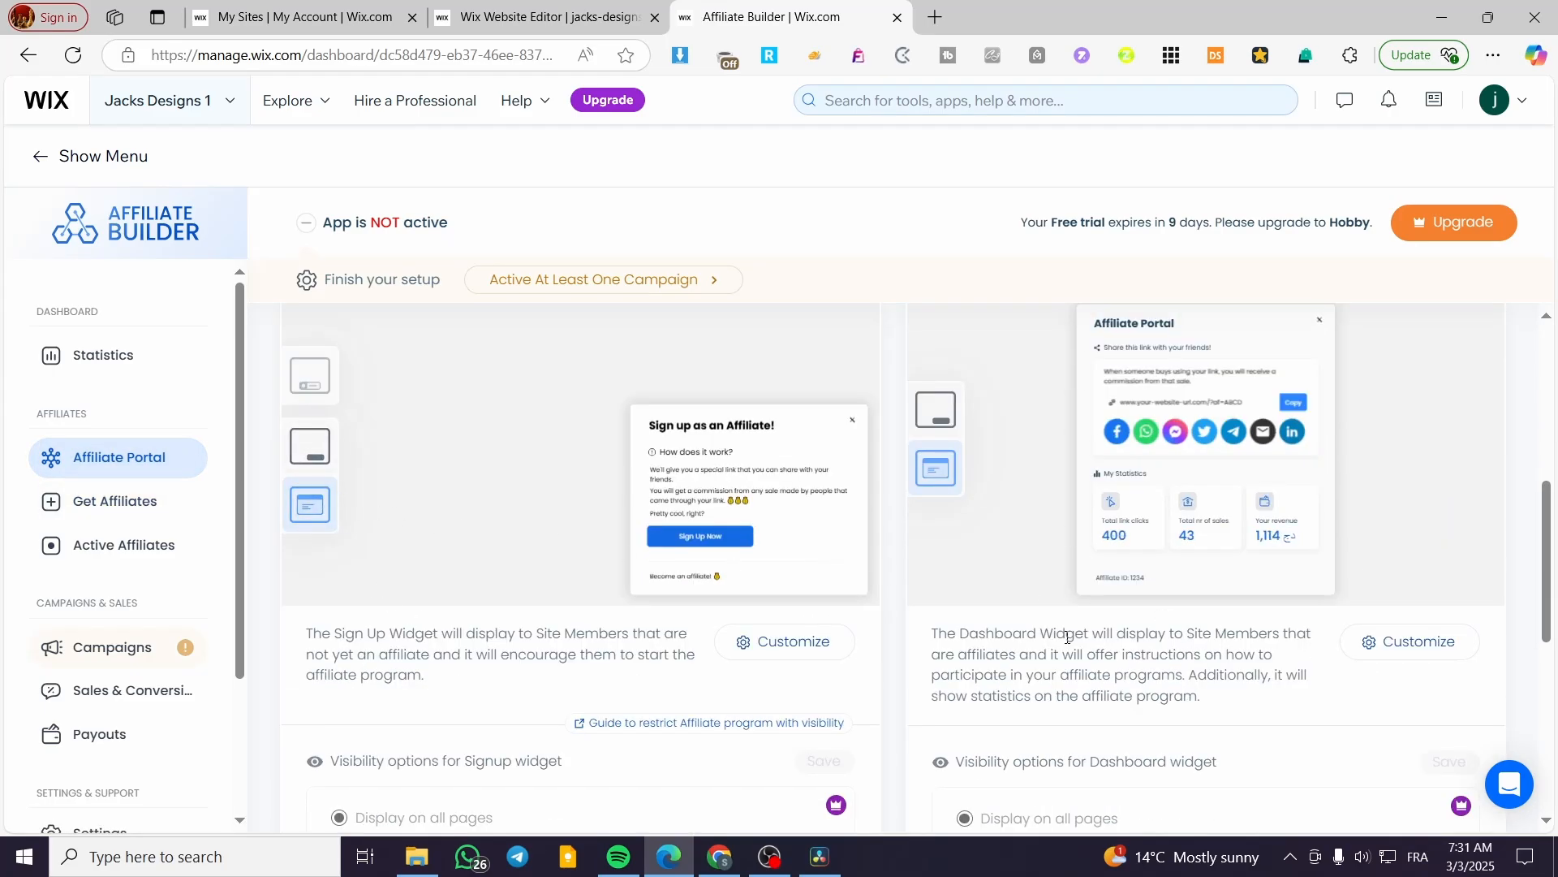
scroll(934, 637, down, 3)
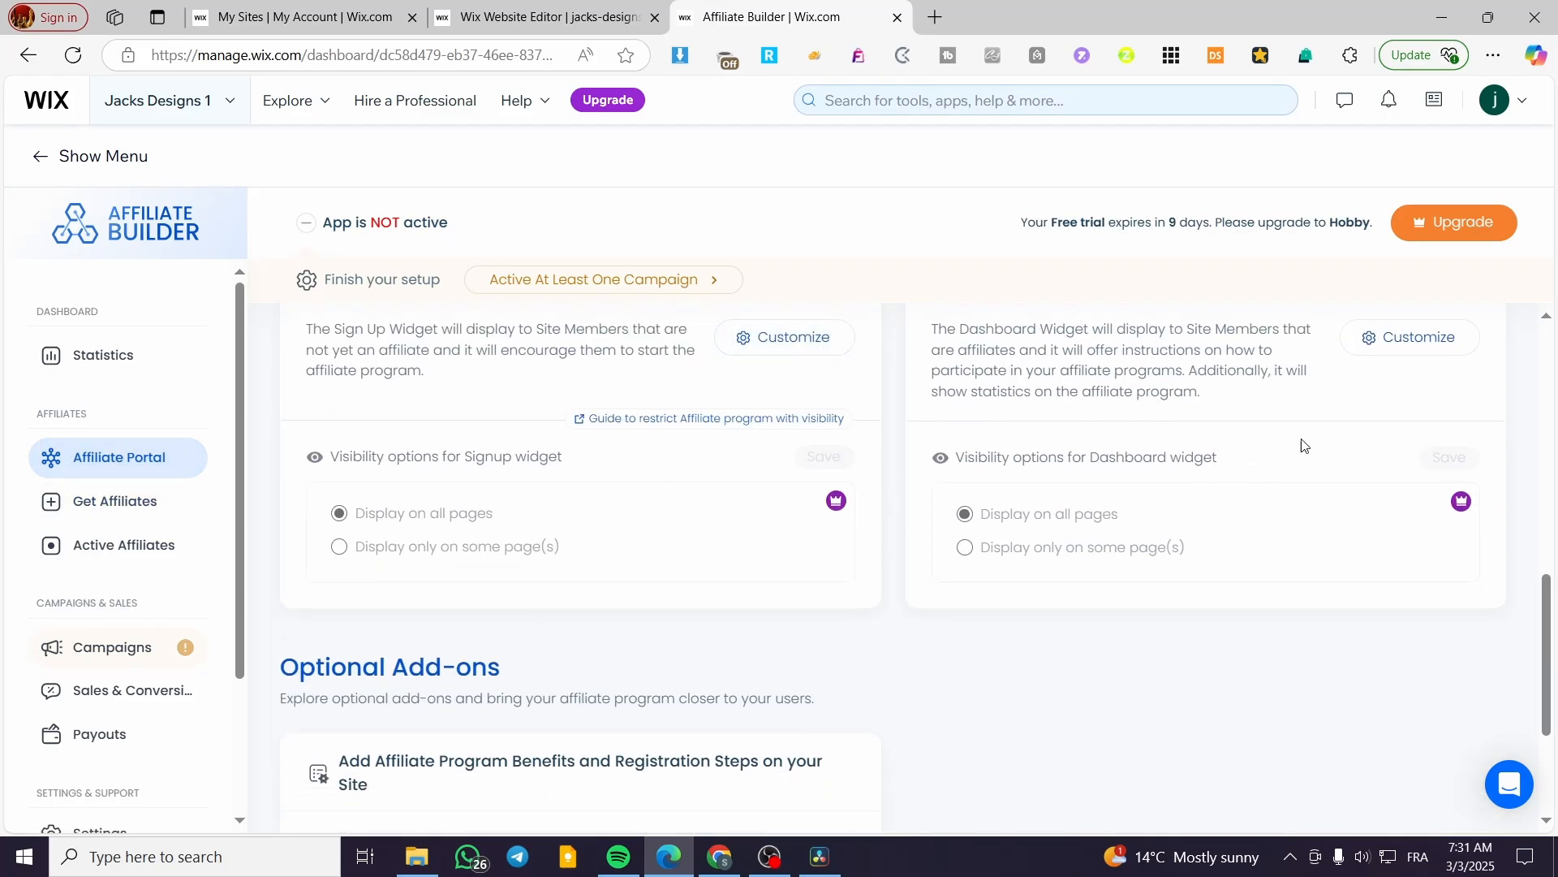
scroll(1120, 501, down, 3)
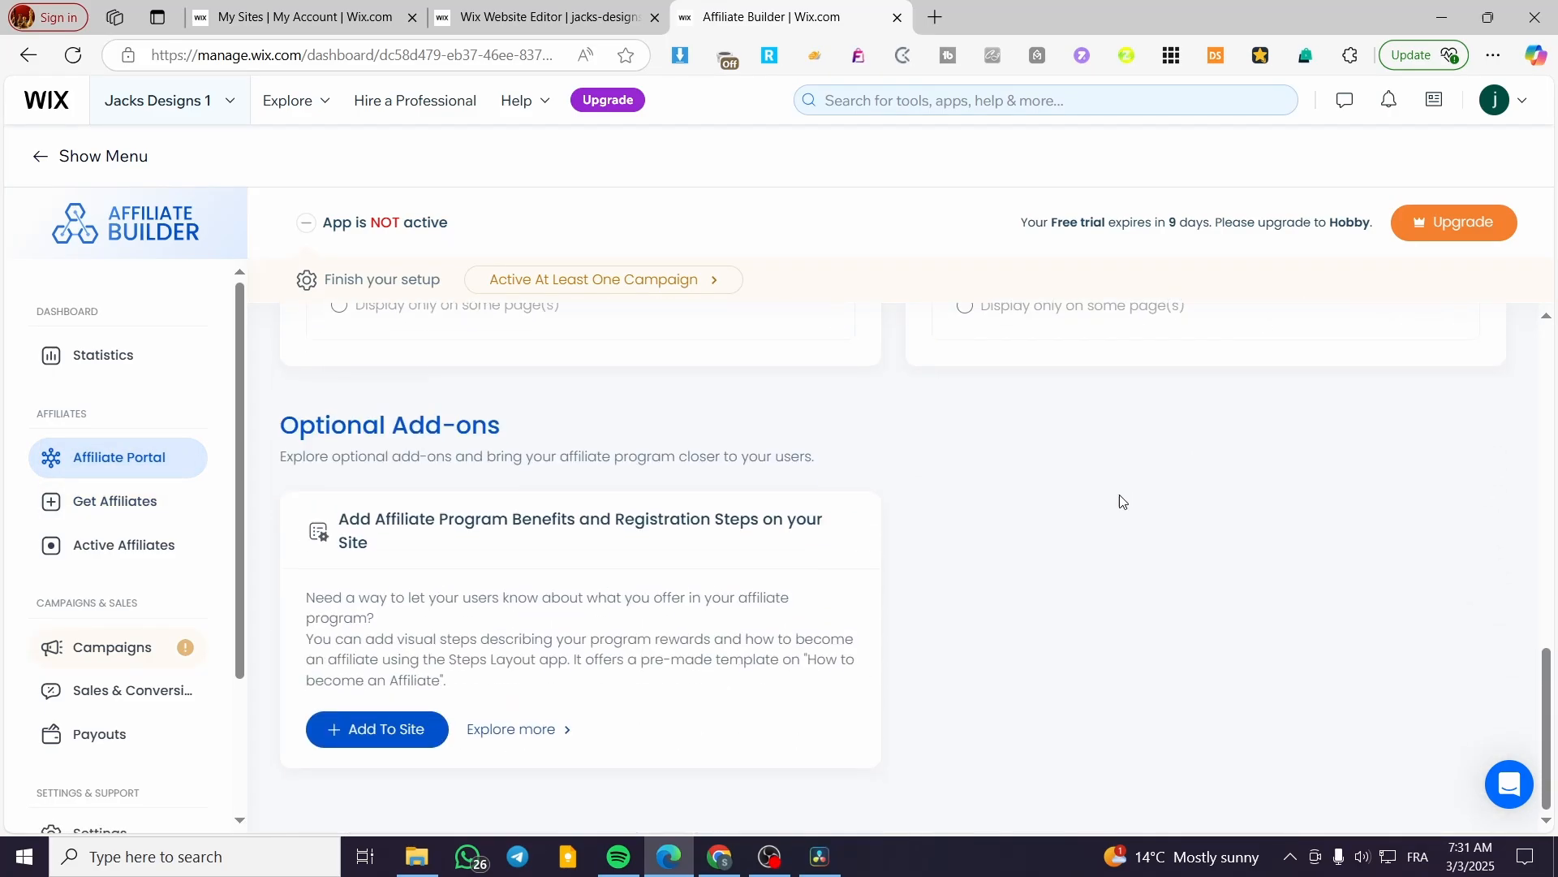
Add Steps Layout to the store site, accepting the terms with Agree & Add.
click(347, 733)
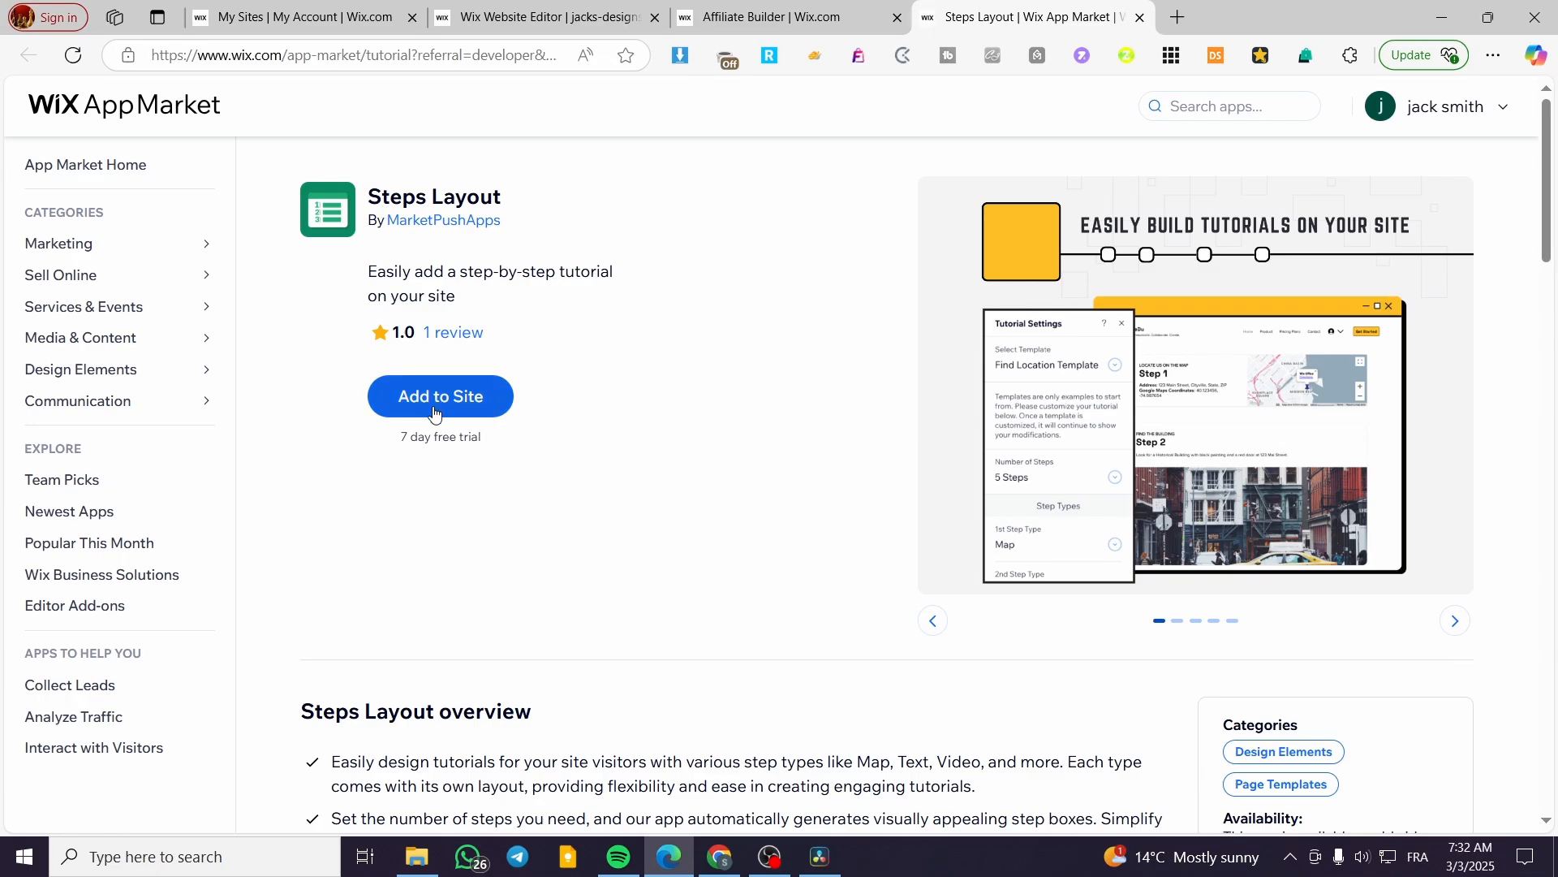
click(437, 397)
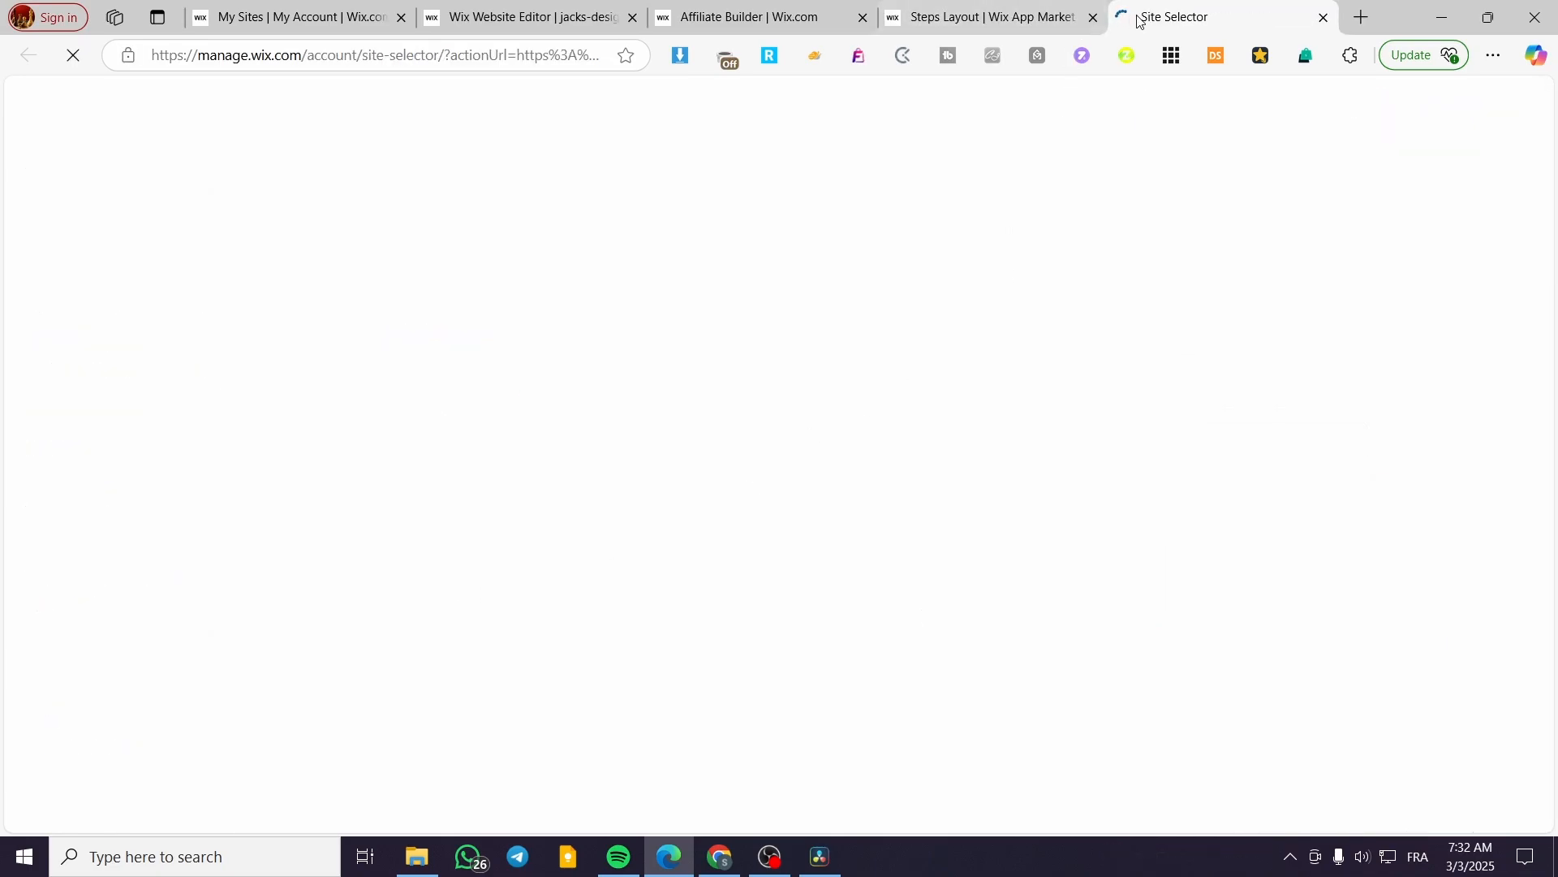
mouse_move(869, 413)
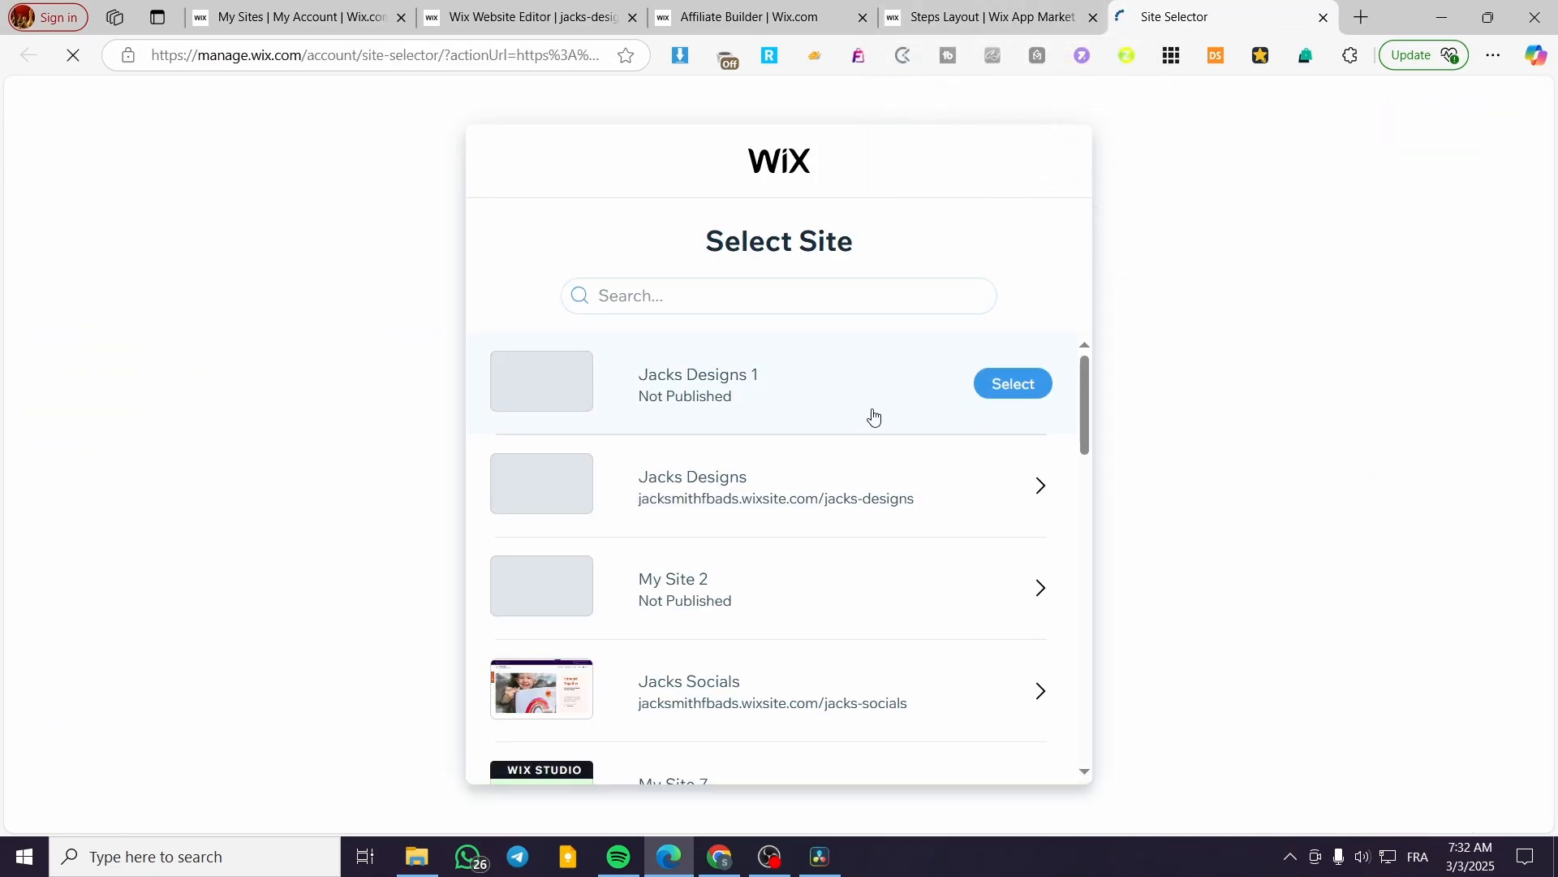
click(1011, 392)
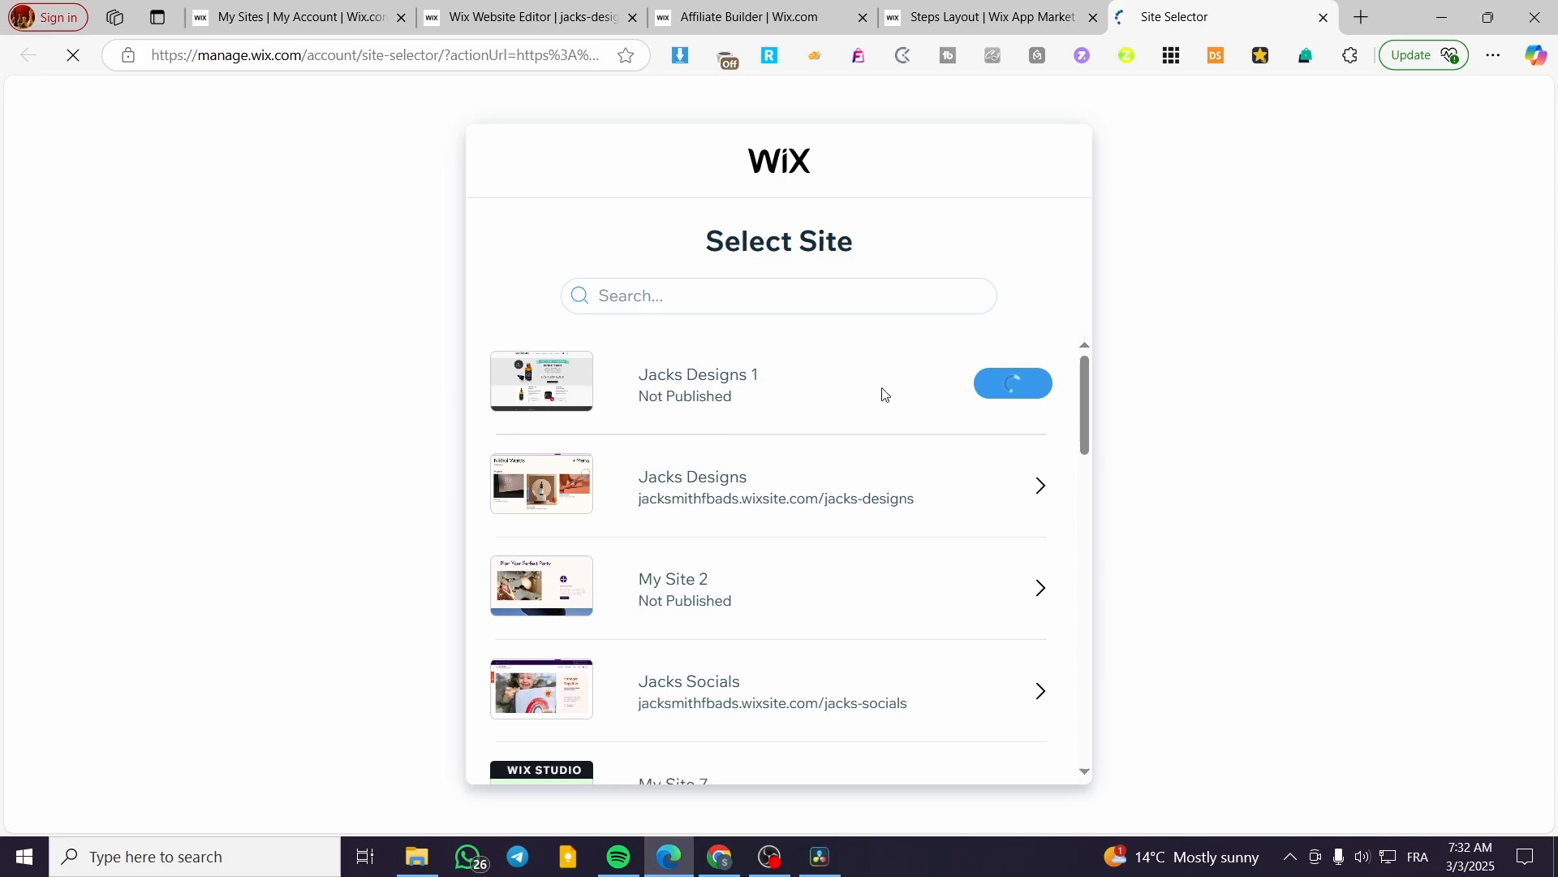
click(1031, 522)
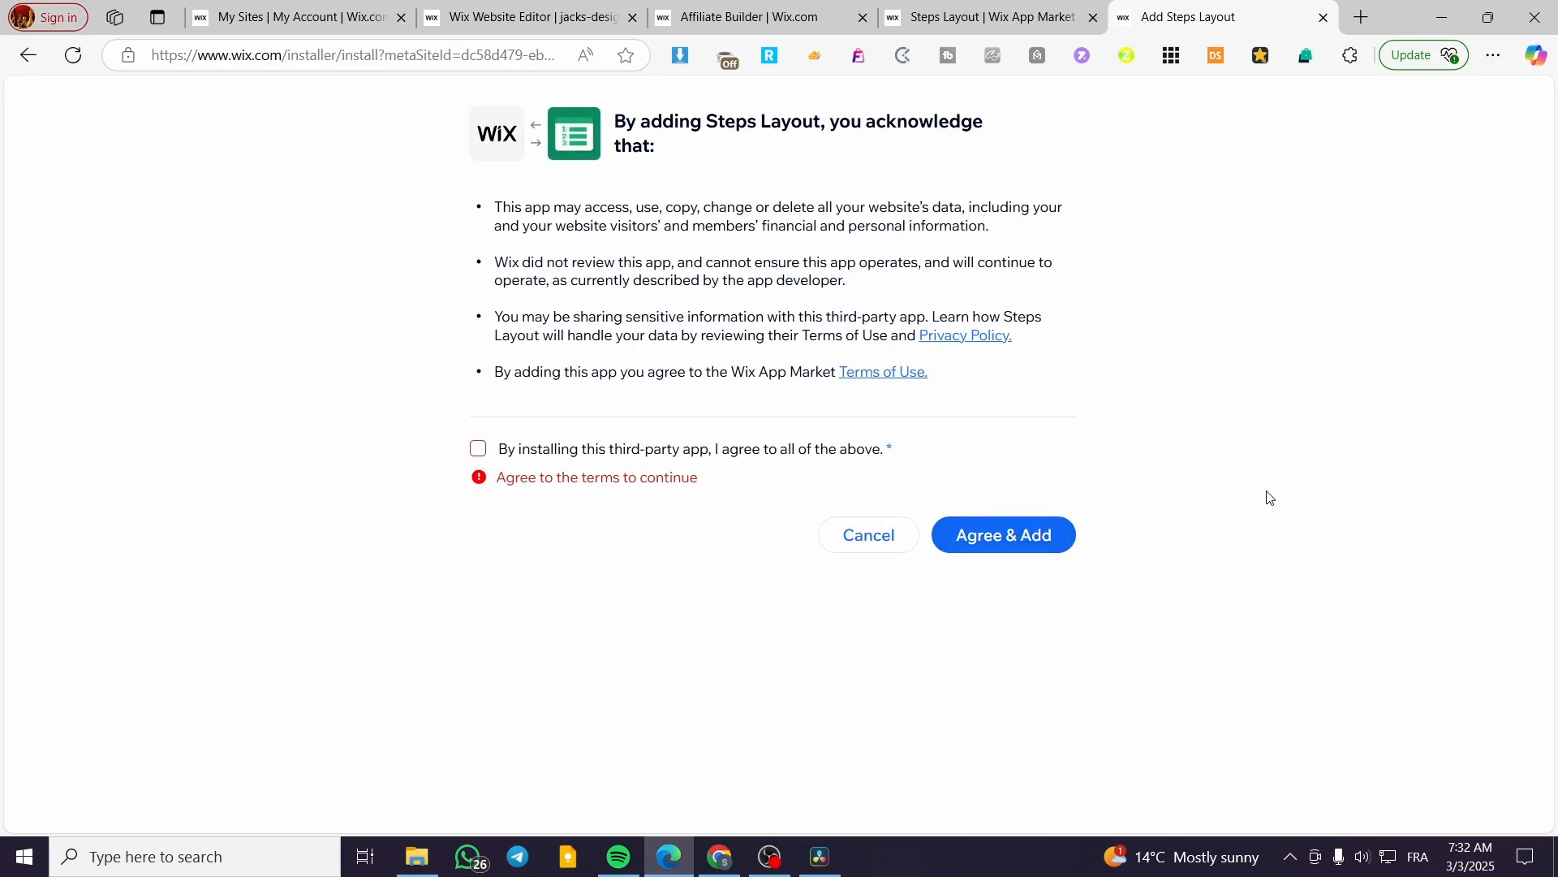
click(1004, 535)
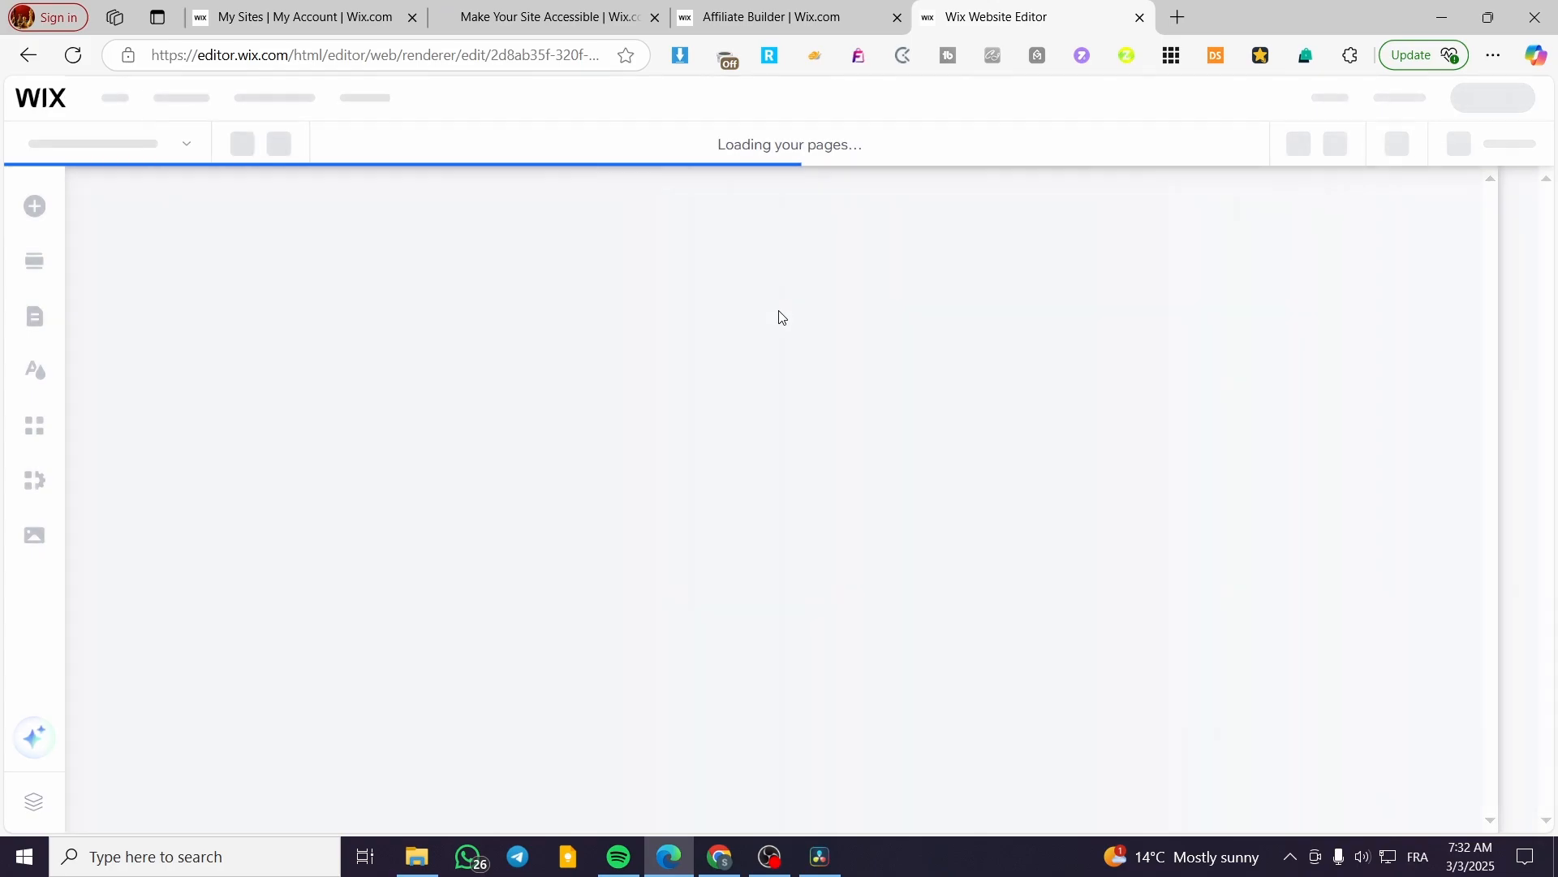
Check the other browser tabs, then return to Affiliate Builder's Affiliate Portal page.
click(780, 16)
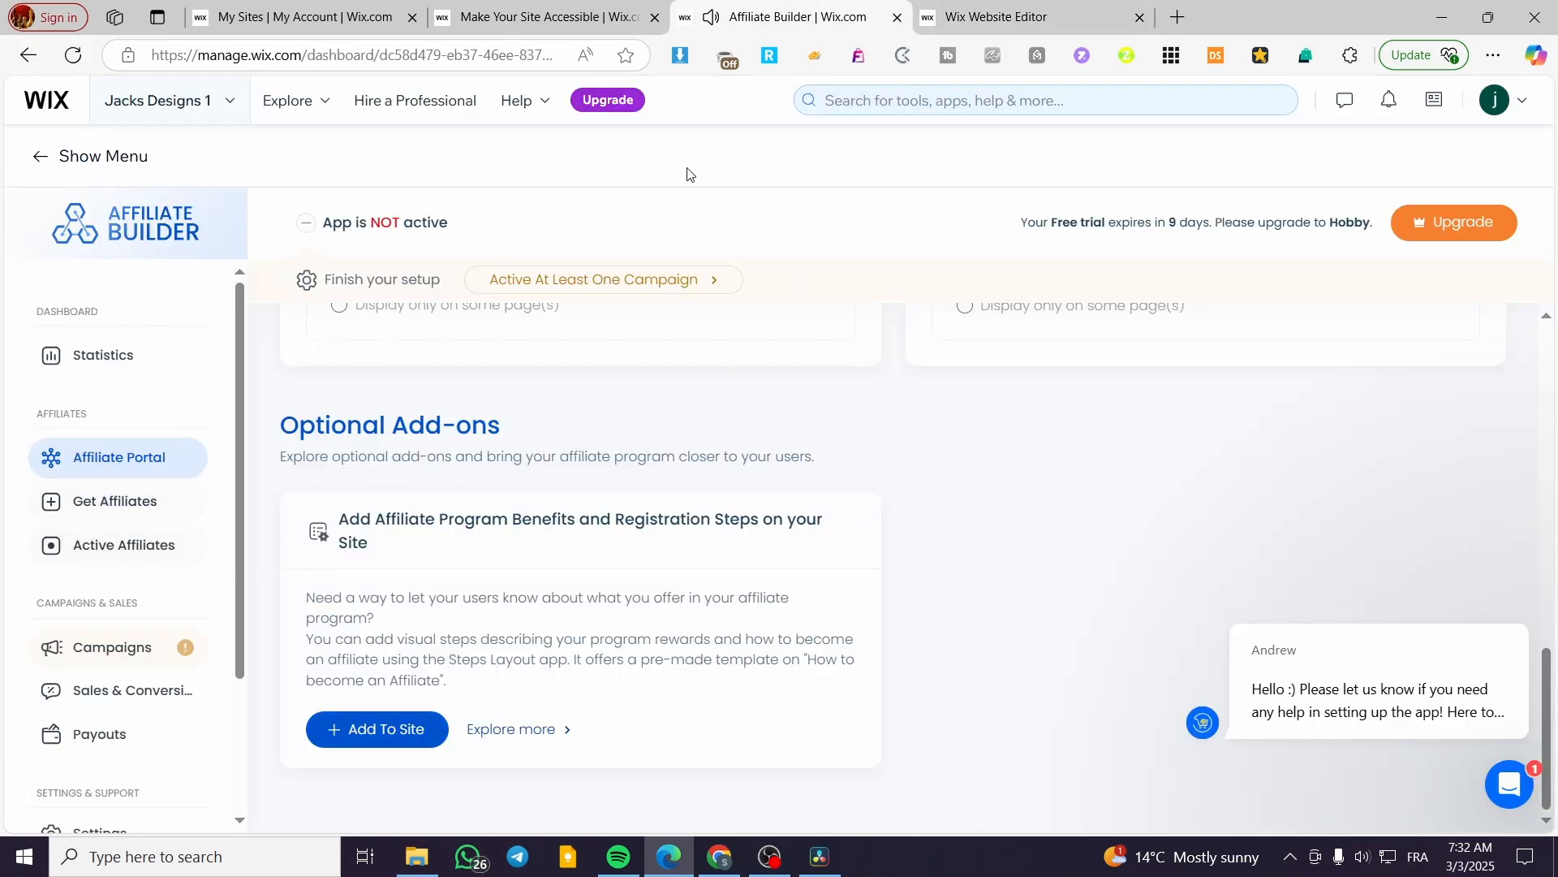
click(1006, 17)
click(548, 6)
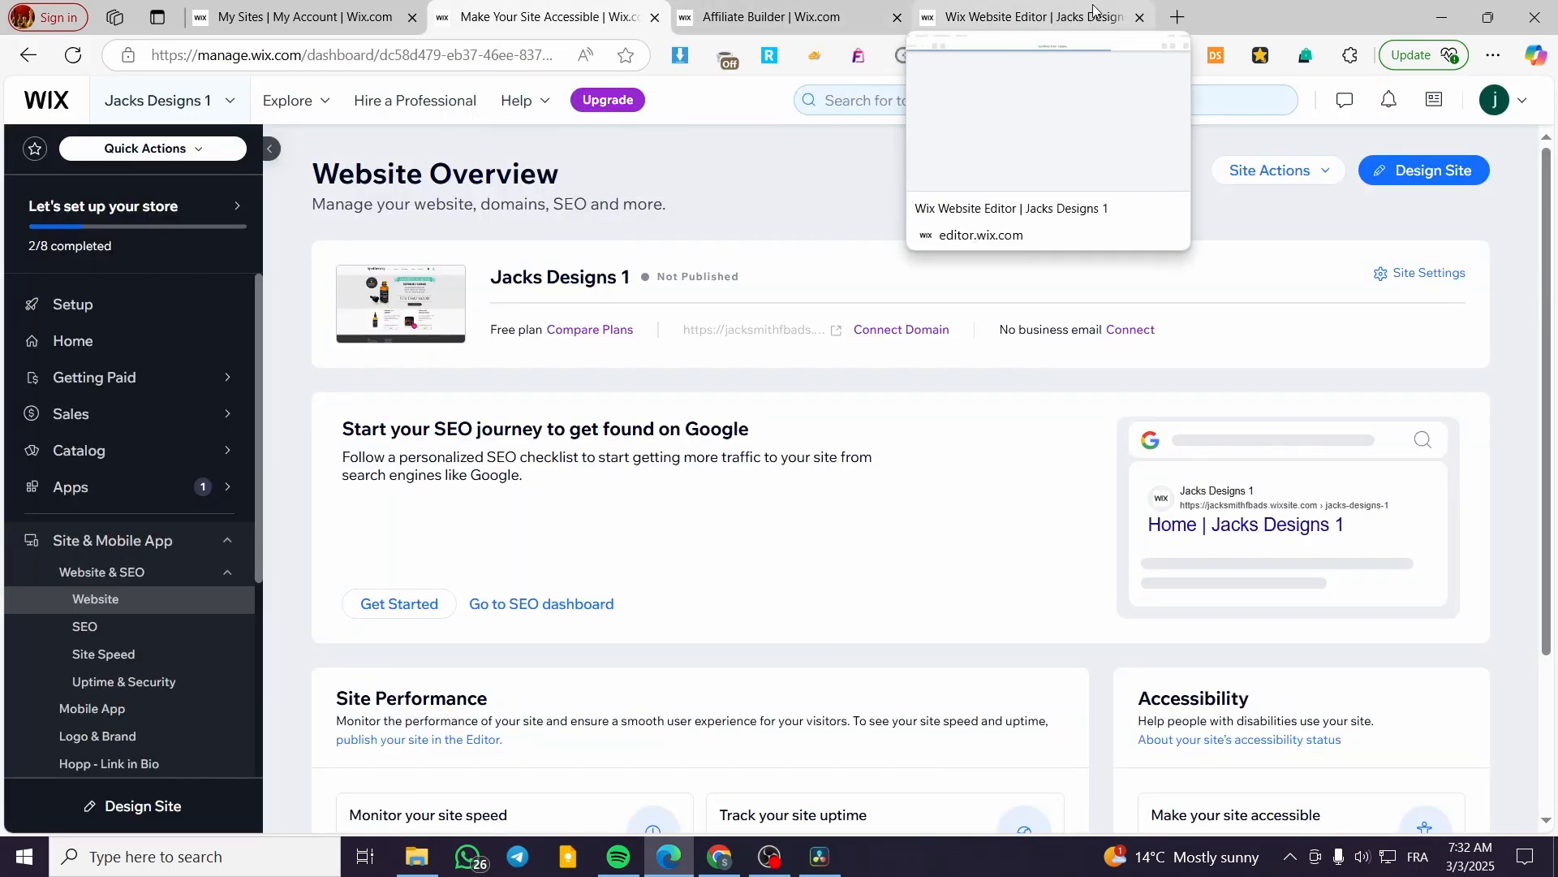
click(731, 12)
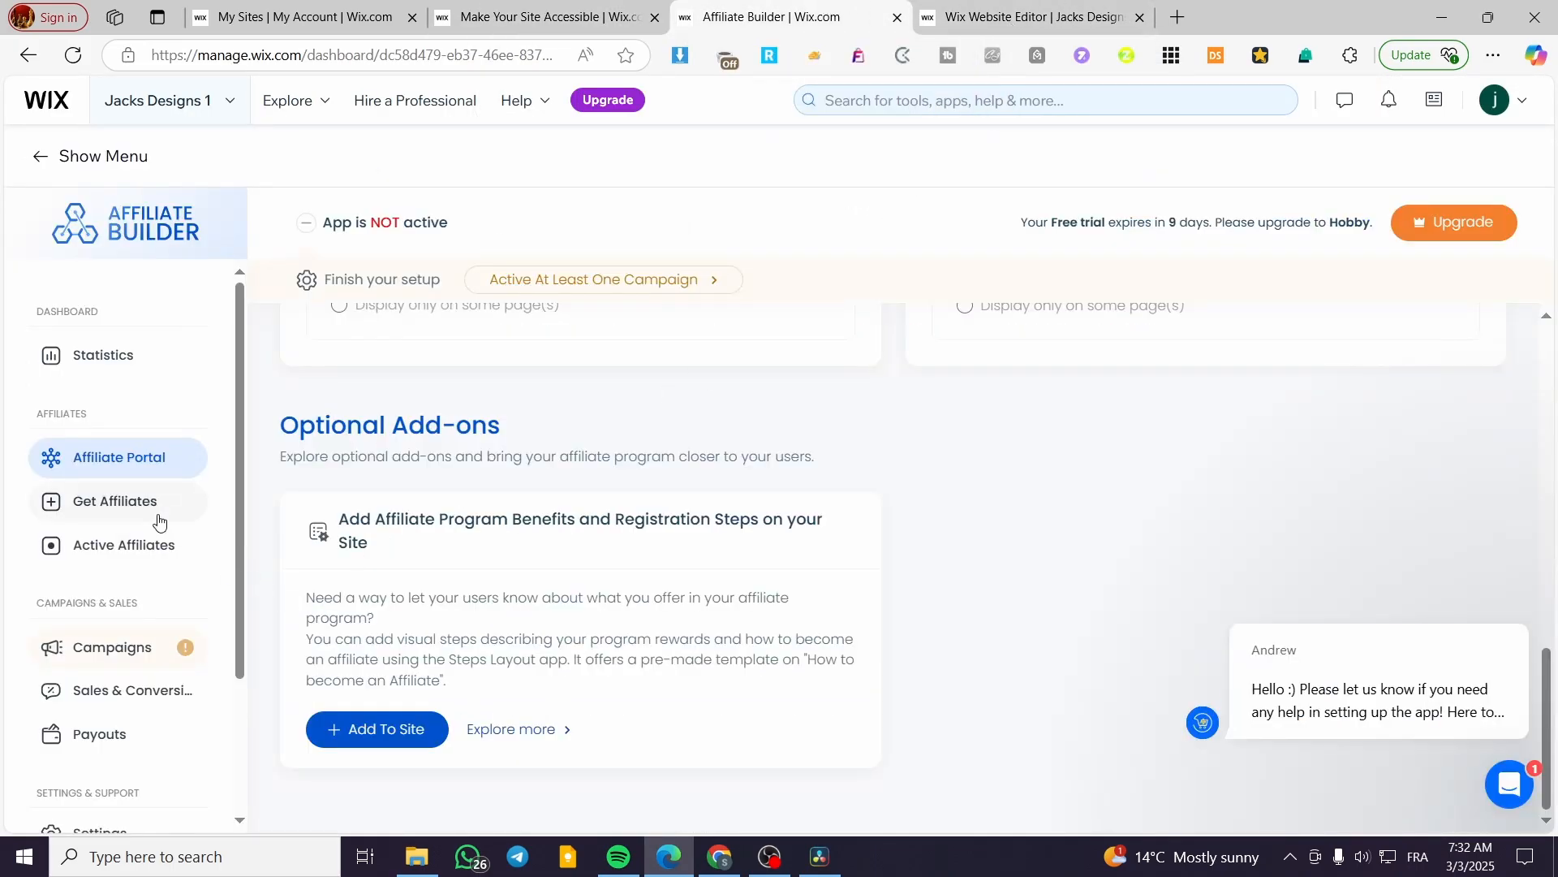
click(133, 512)
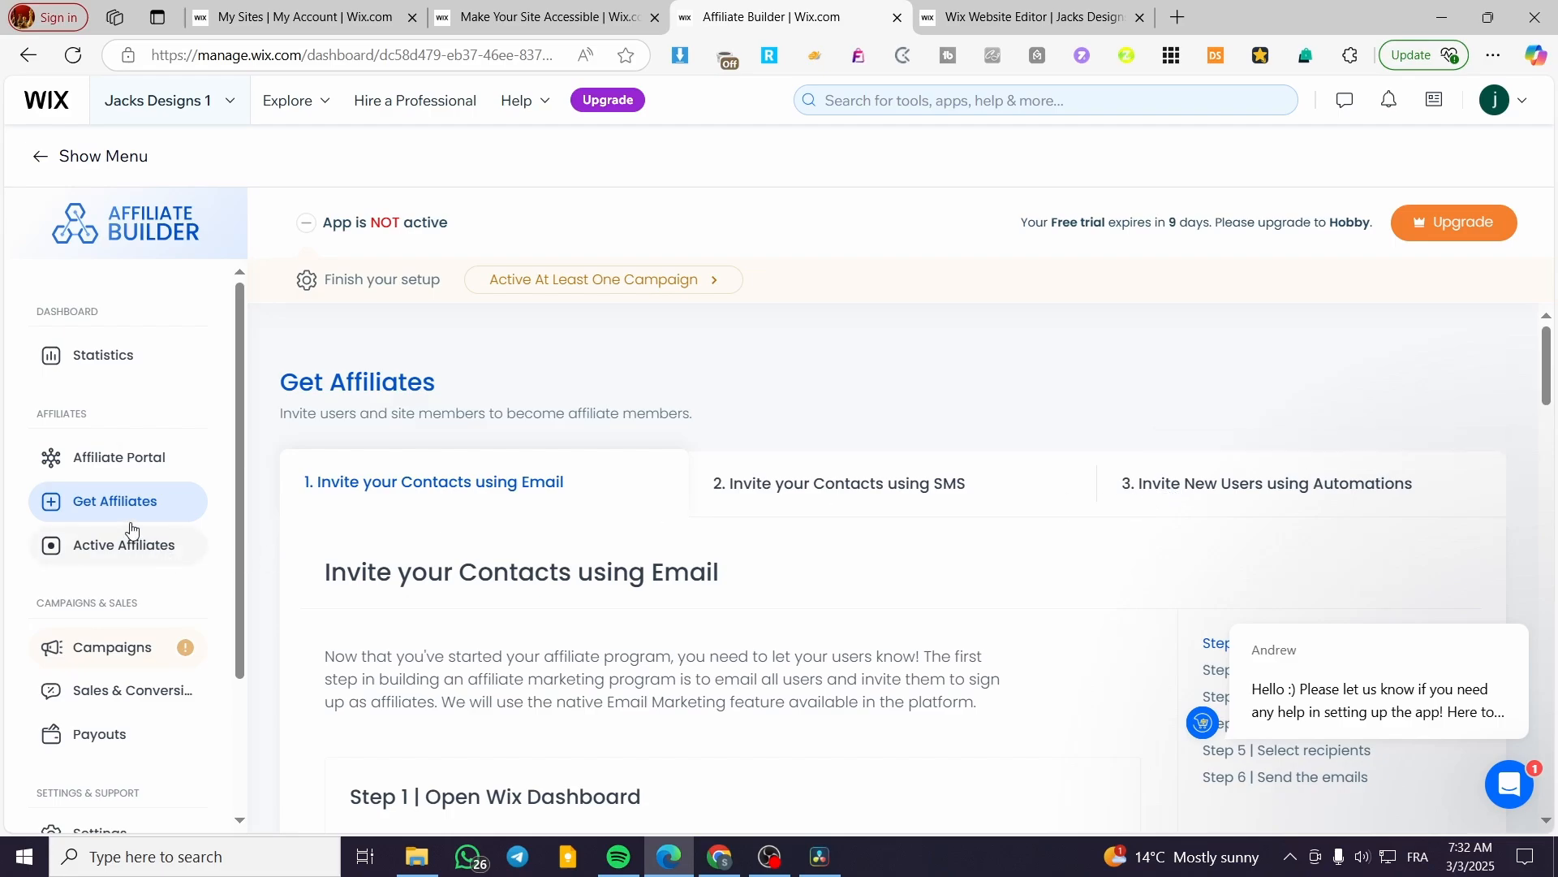
click(142, 471)
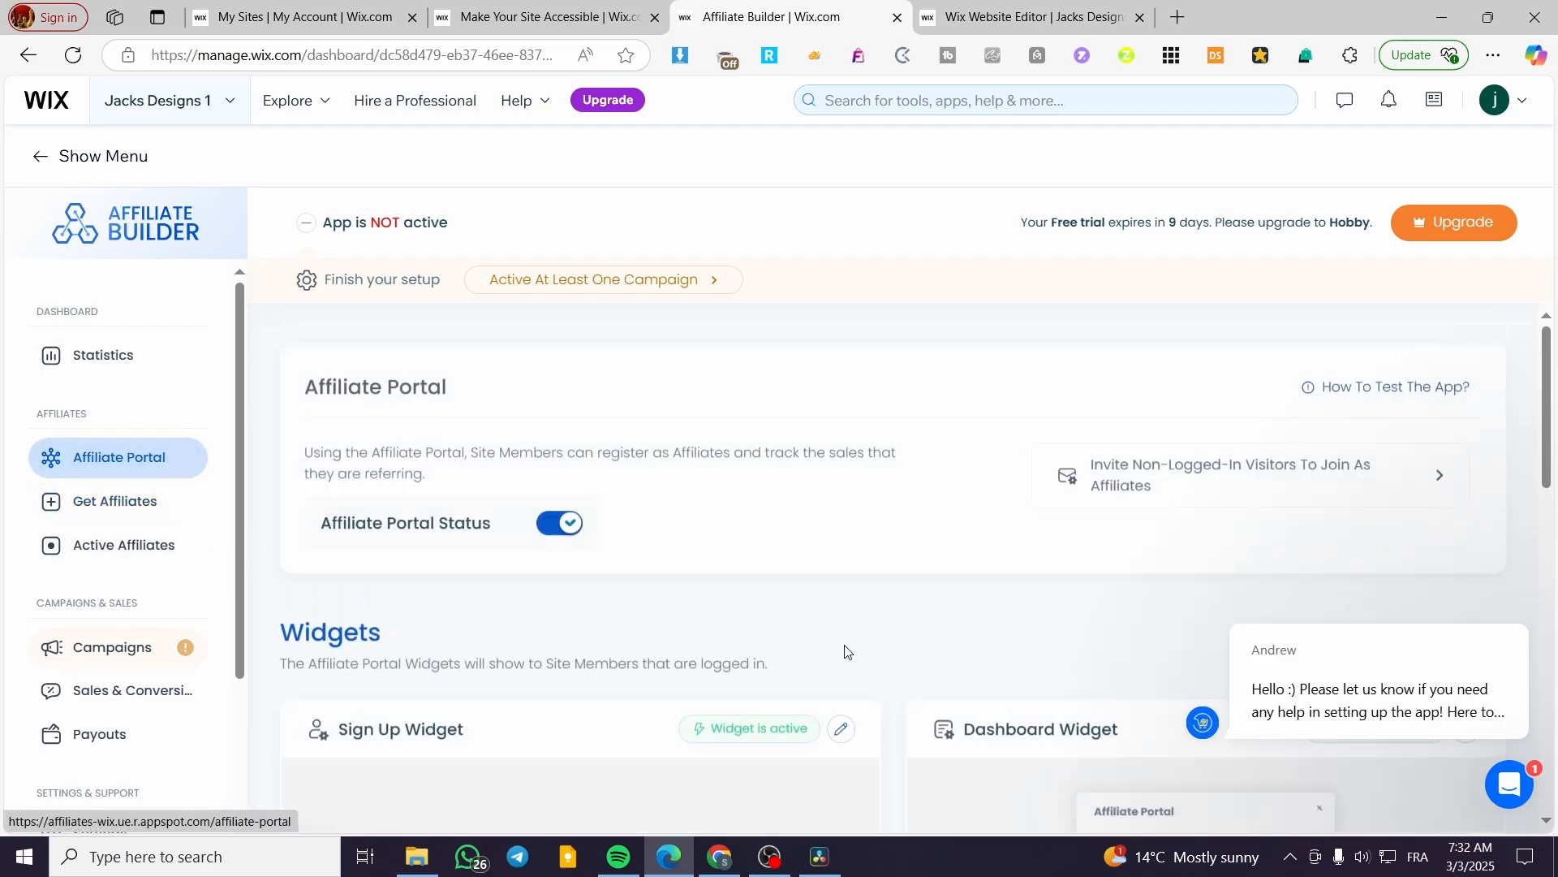
Close the support chat and scroll through the portal widgets, checking Steps Layout's progress.
scroll(893, 674, down, 5)
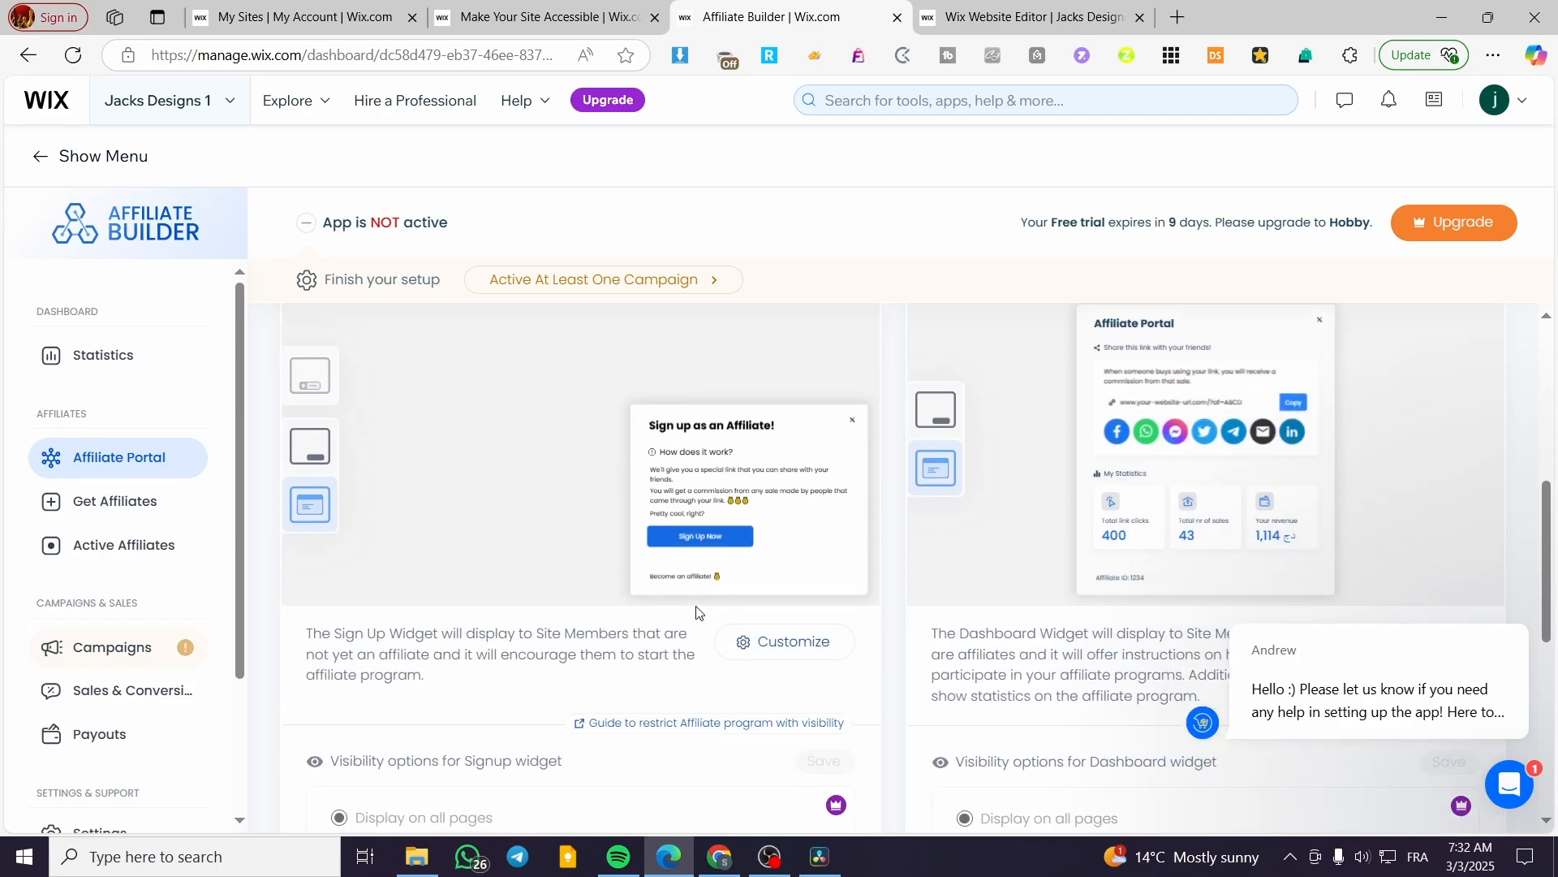
scroll(696, 616, up, 3)
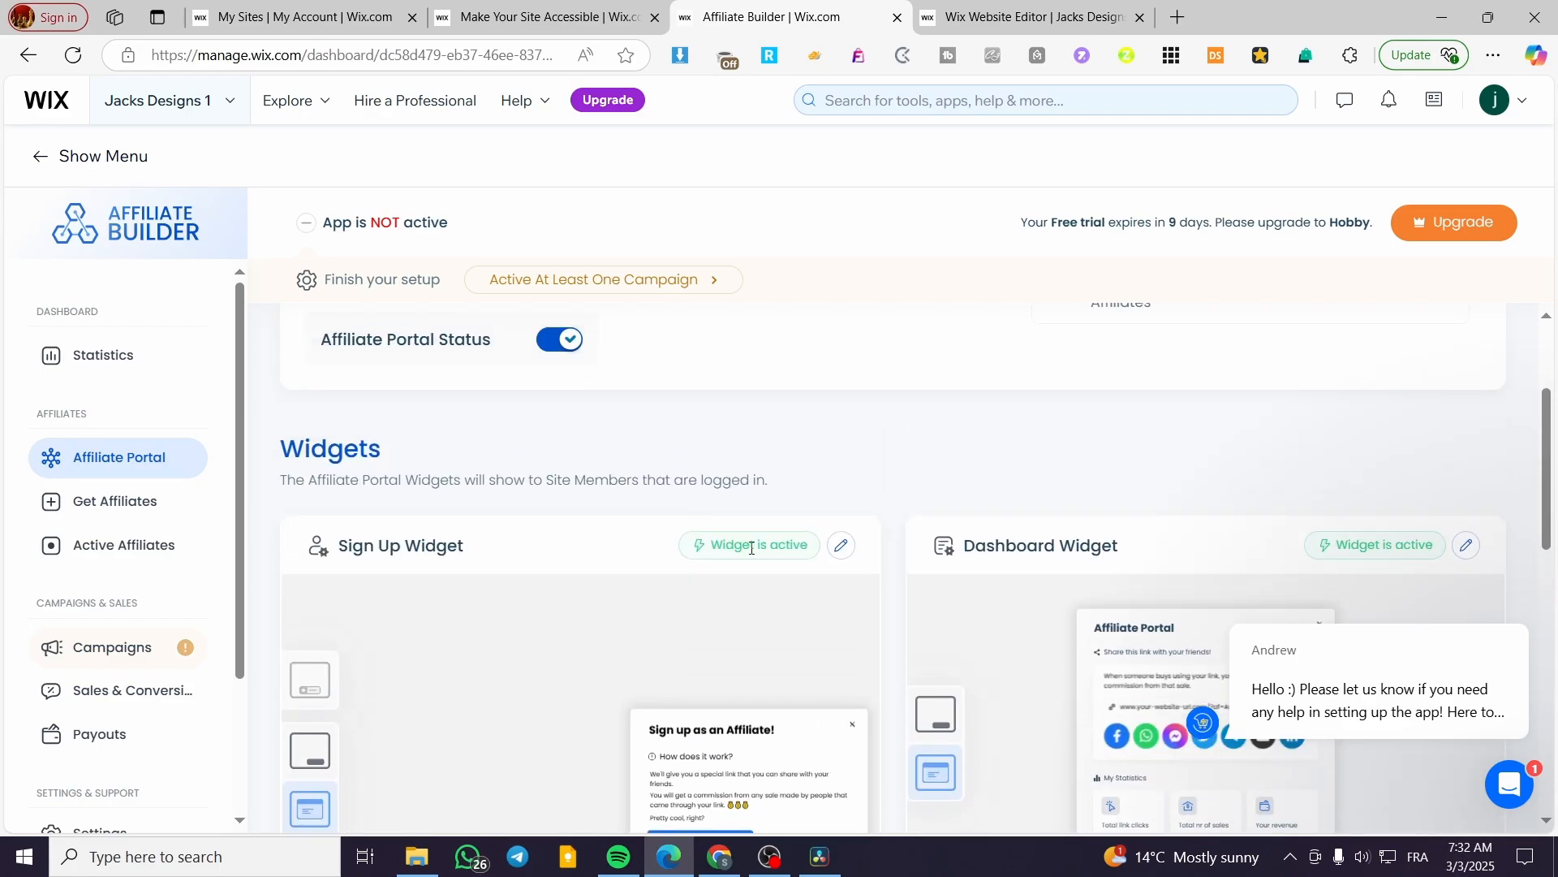
scroll(751, 547, down, 2)
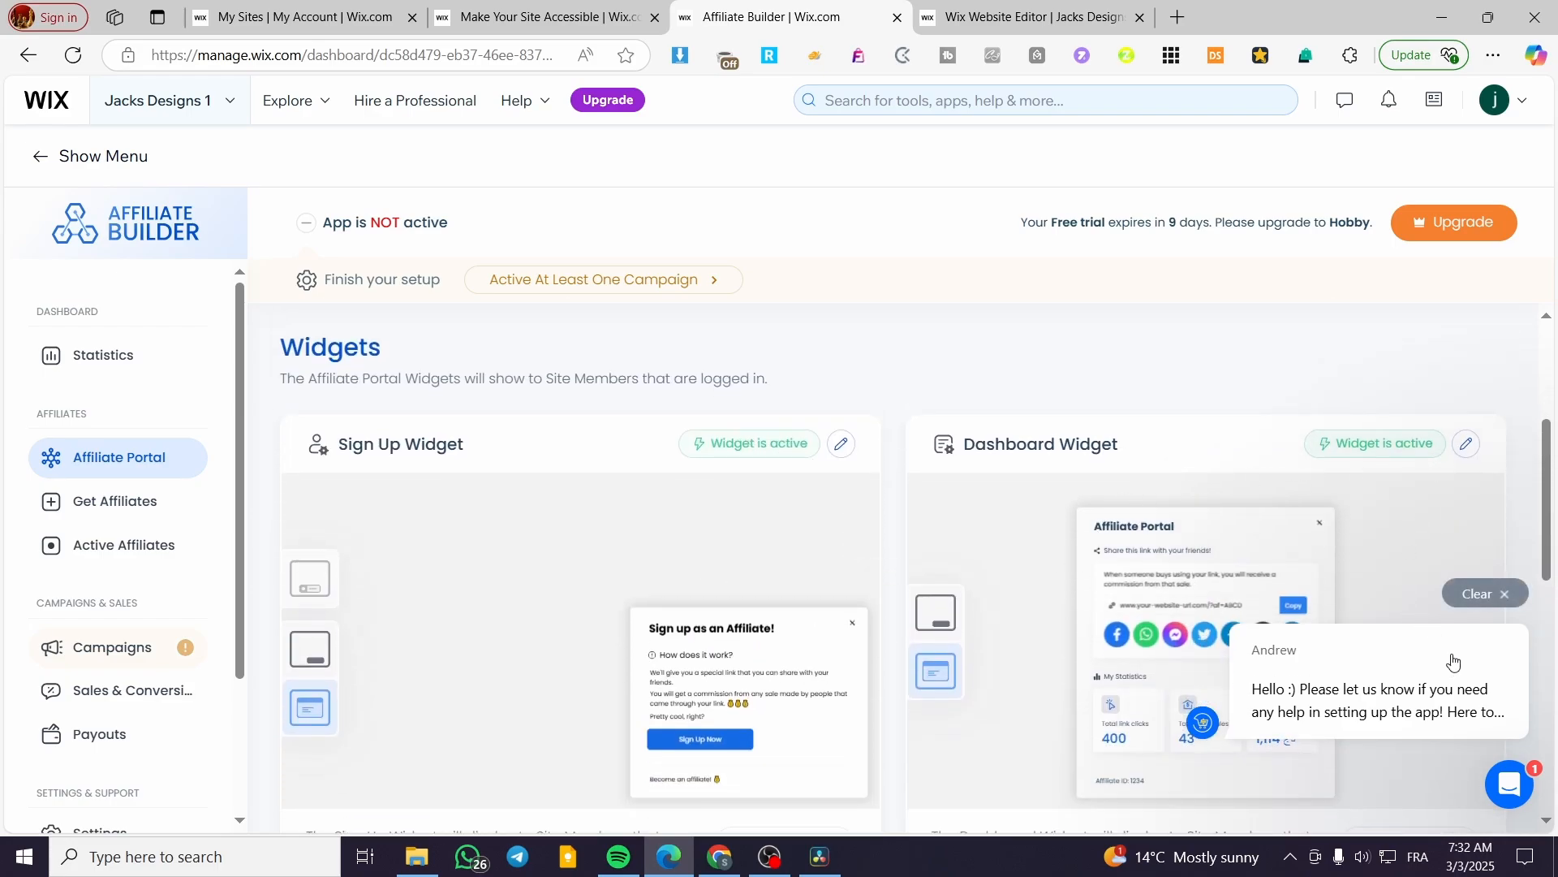
click(1497, 593)
scroll(728, 525, down, 8)
scroll(728, 526, down, 1)
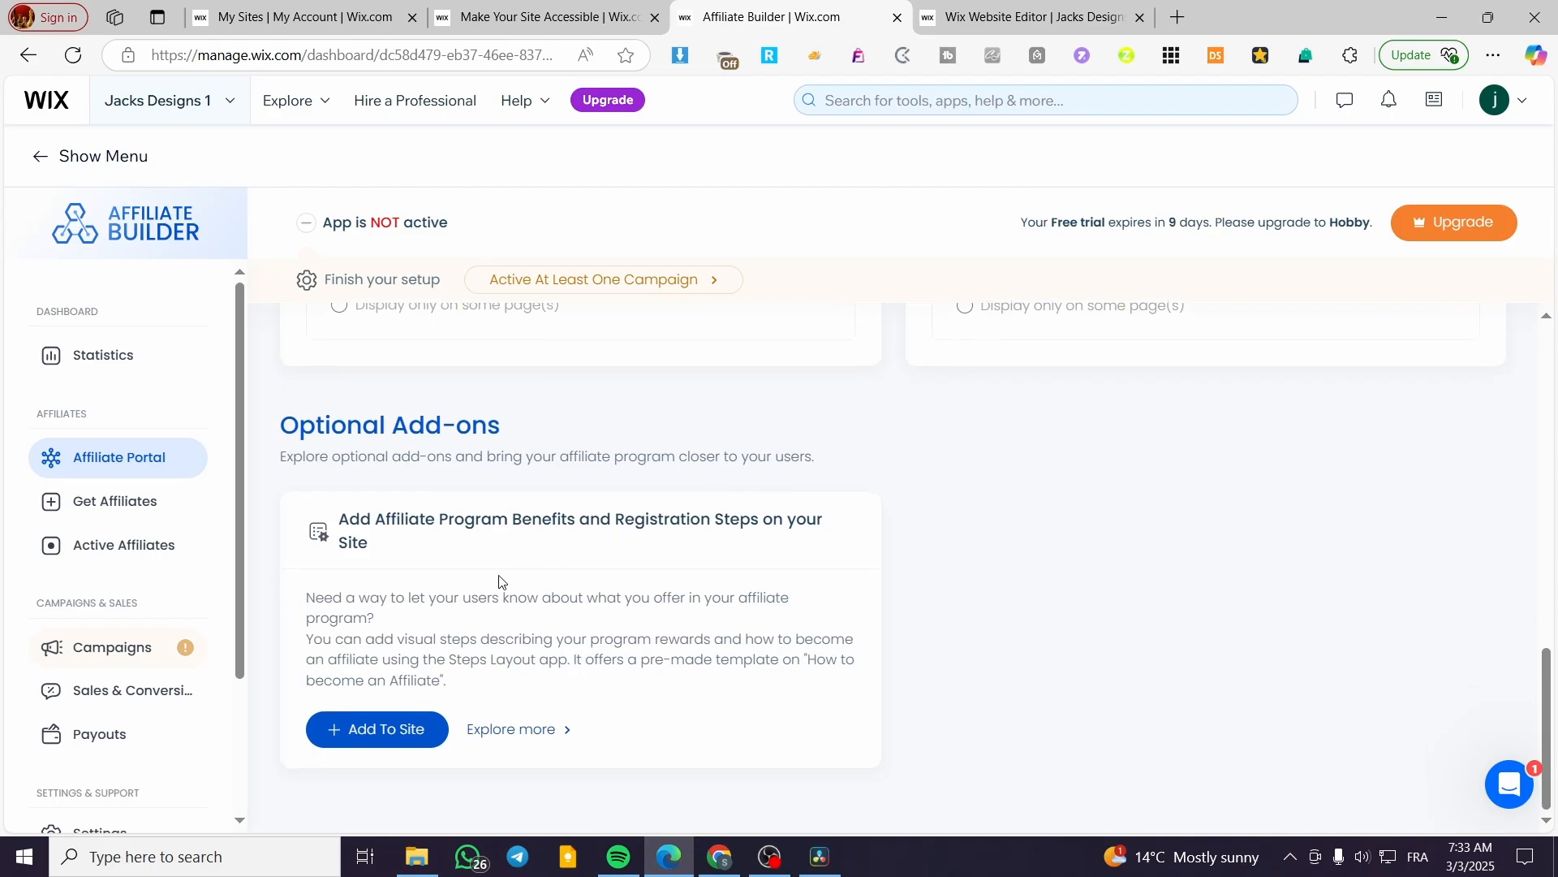
click(1024, 17)
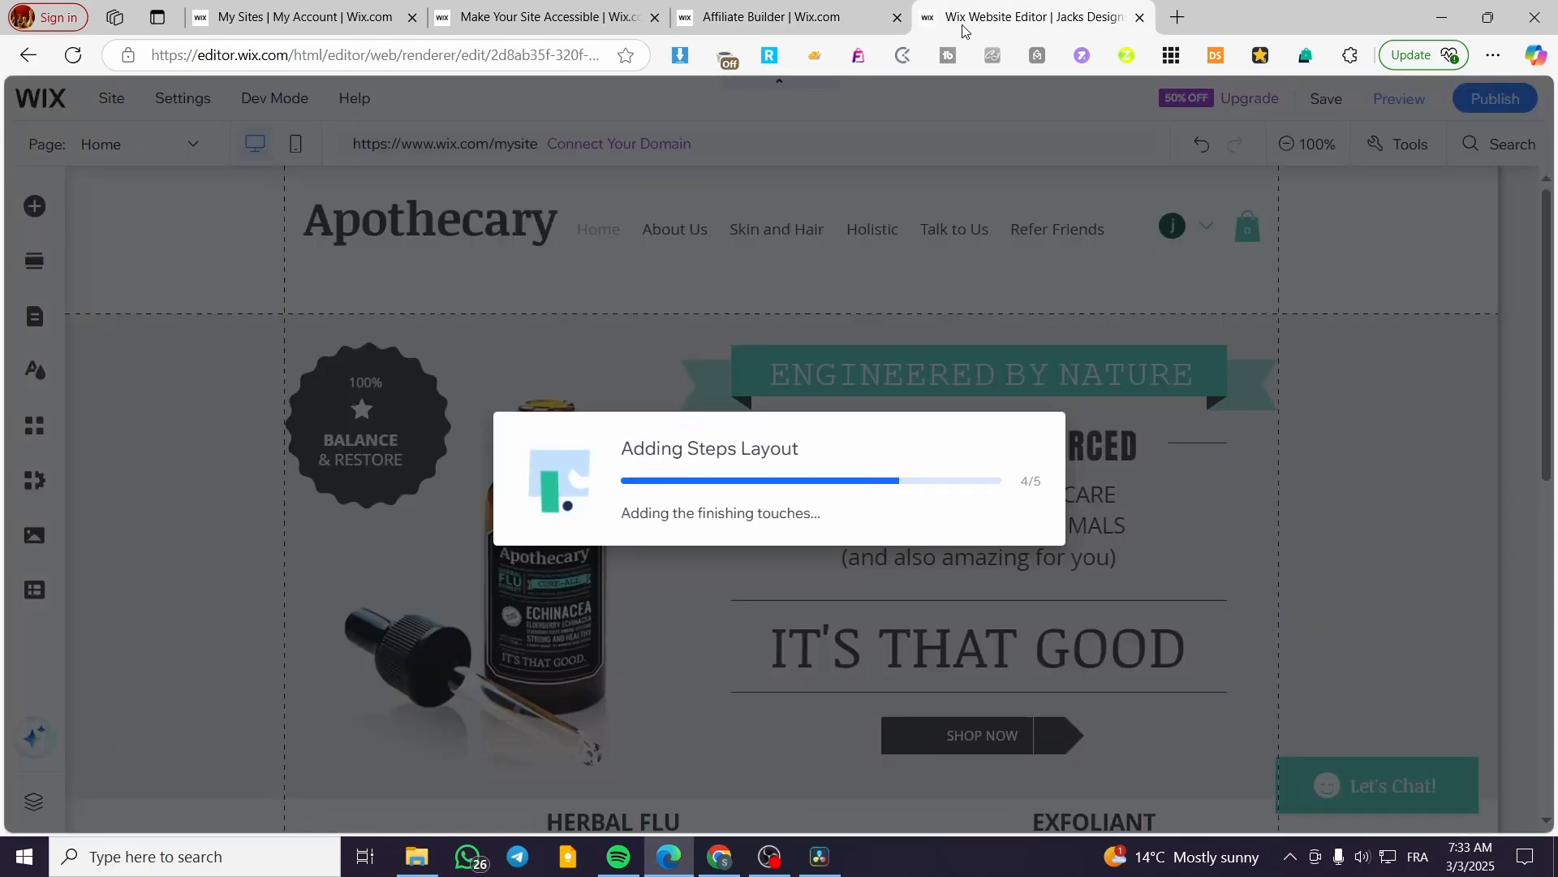
click(841, 19)
scroll(271, 644, up, 1)
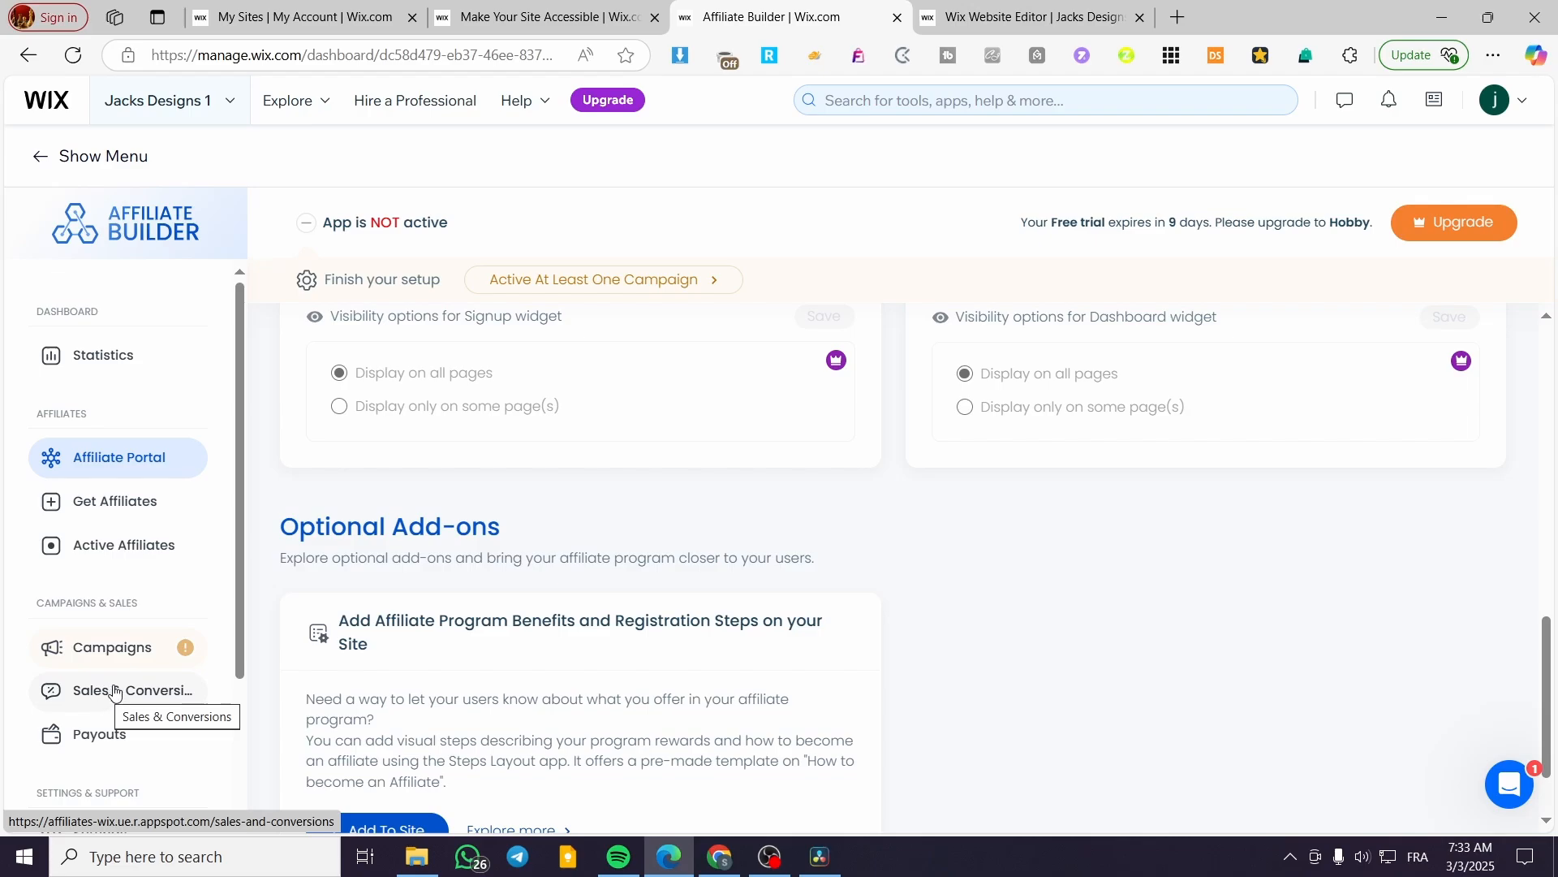
scroll(589, 667, up, 10)
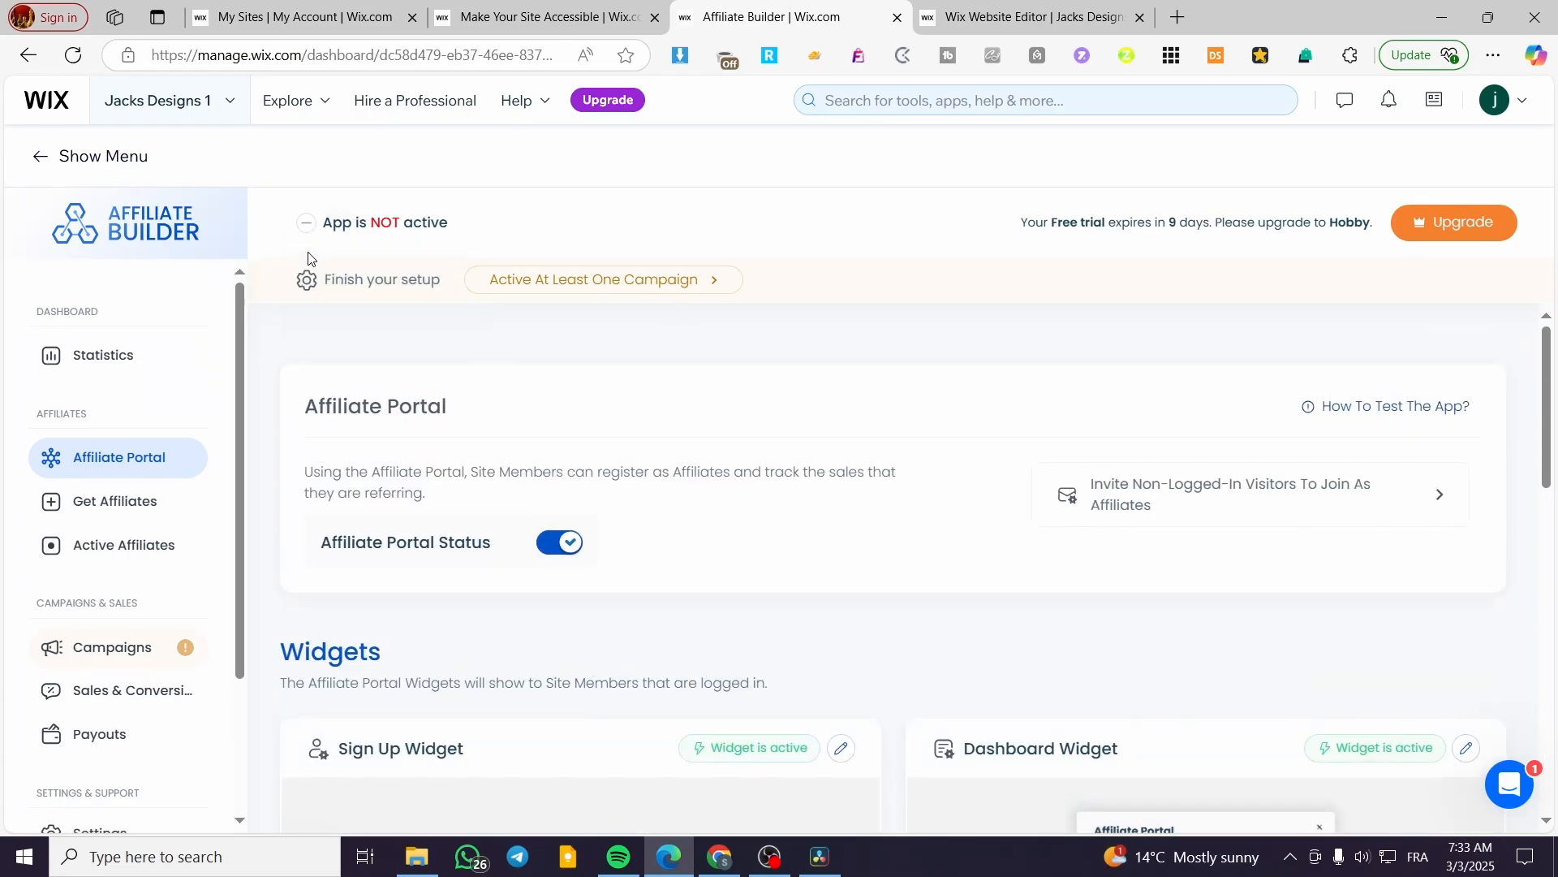
mouse_move(310, 235)
Turn on the Store orders affiliate campaign with a 10% commission, shipping excluded.
click(548, 282)
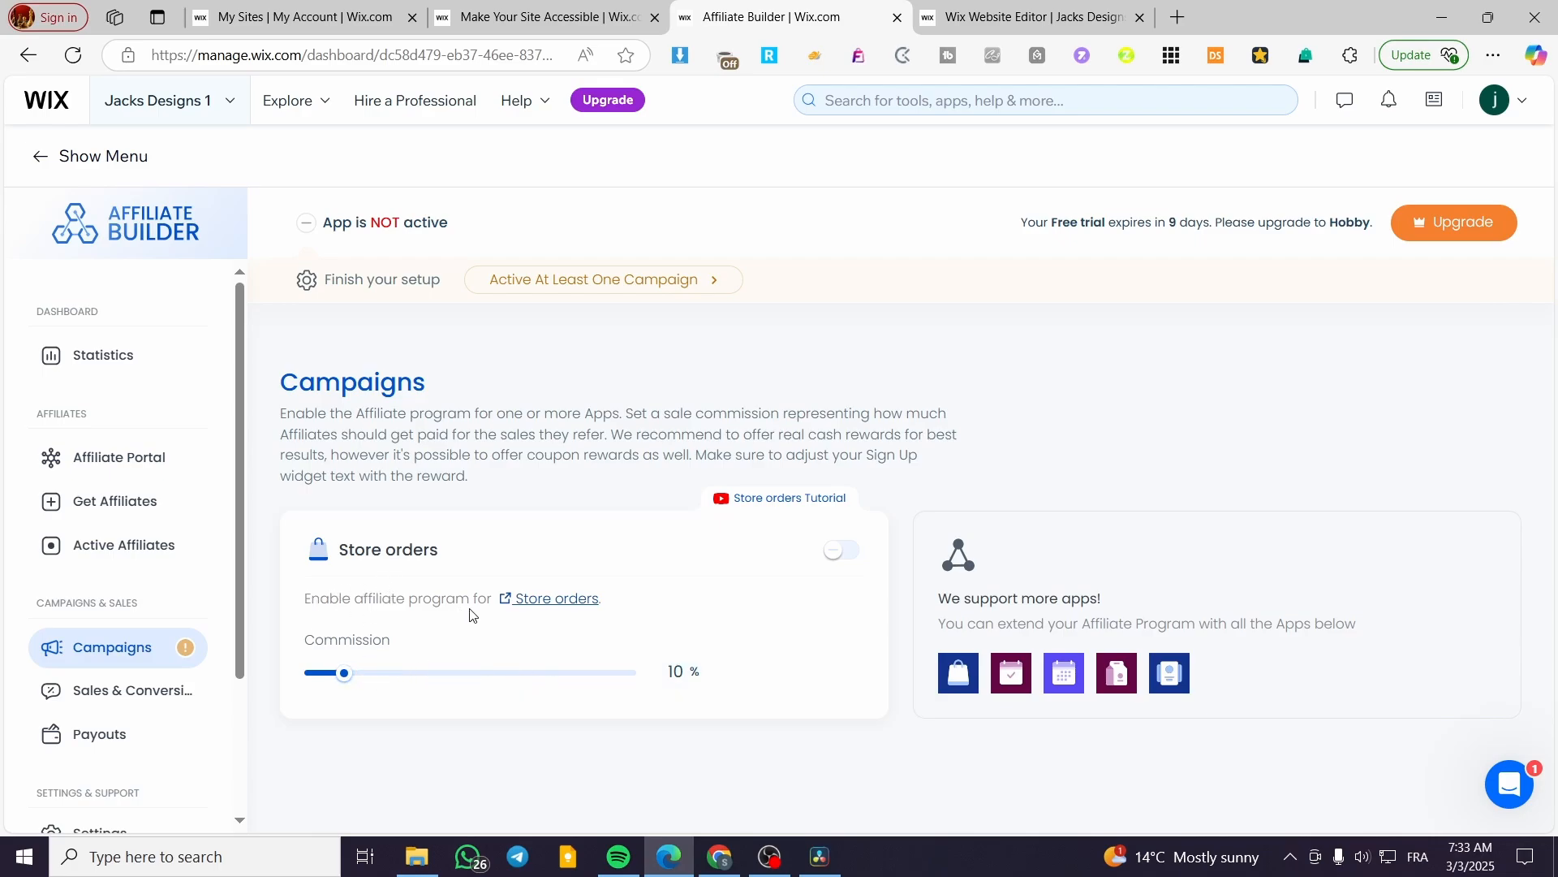
click(840, 552)
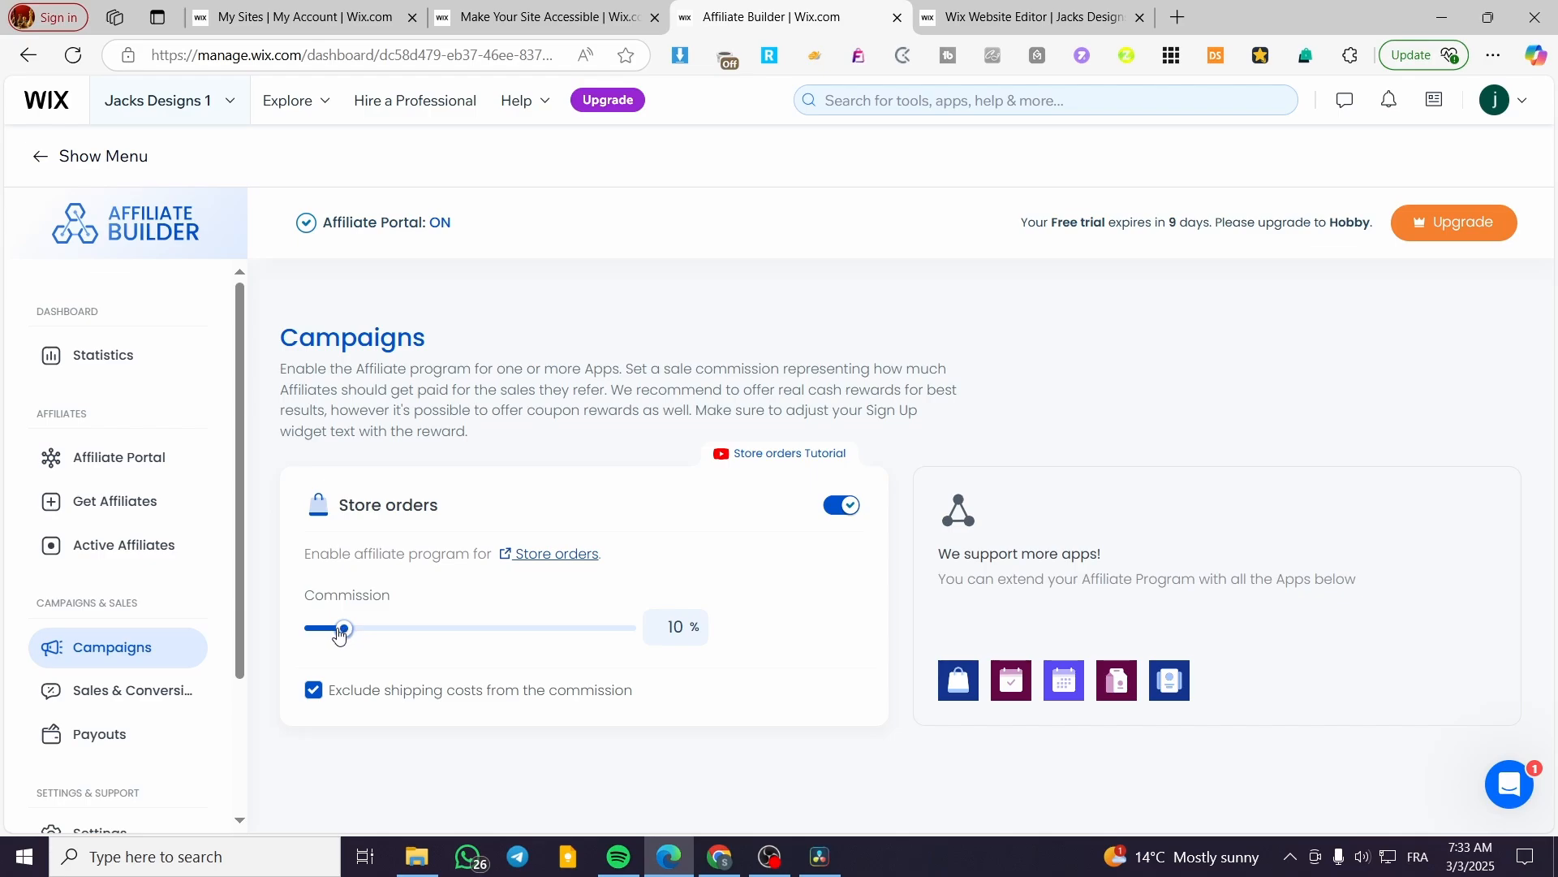
drag(341, 635, 344, 636)
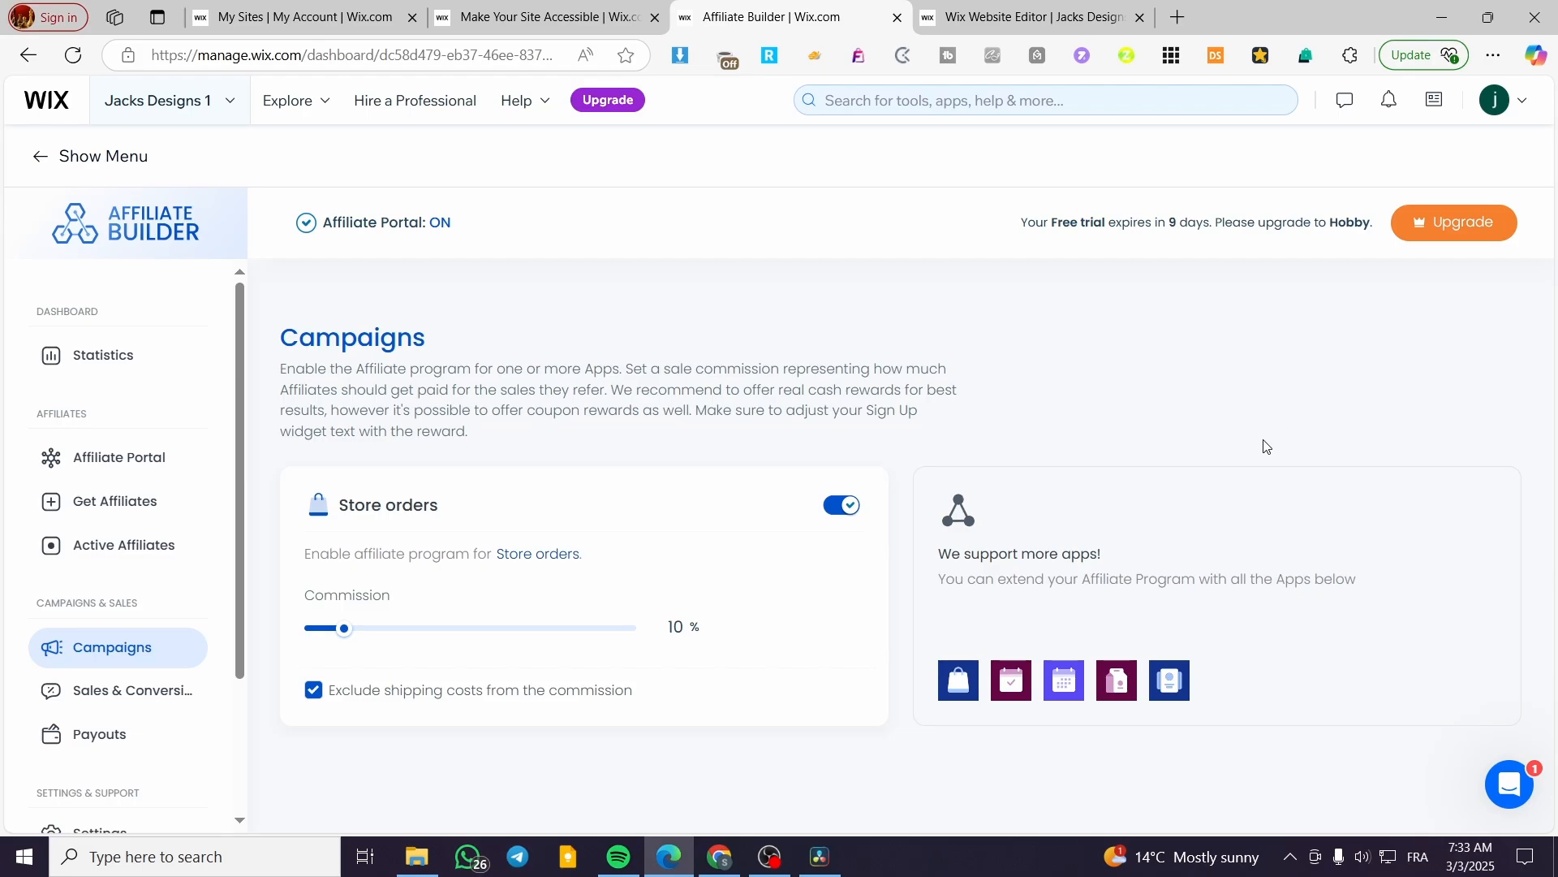
mouse_move(315, 231)
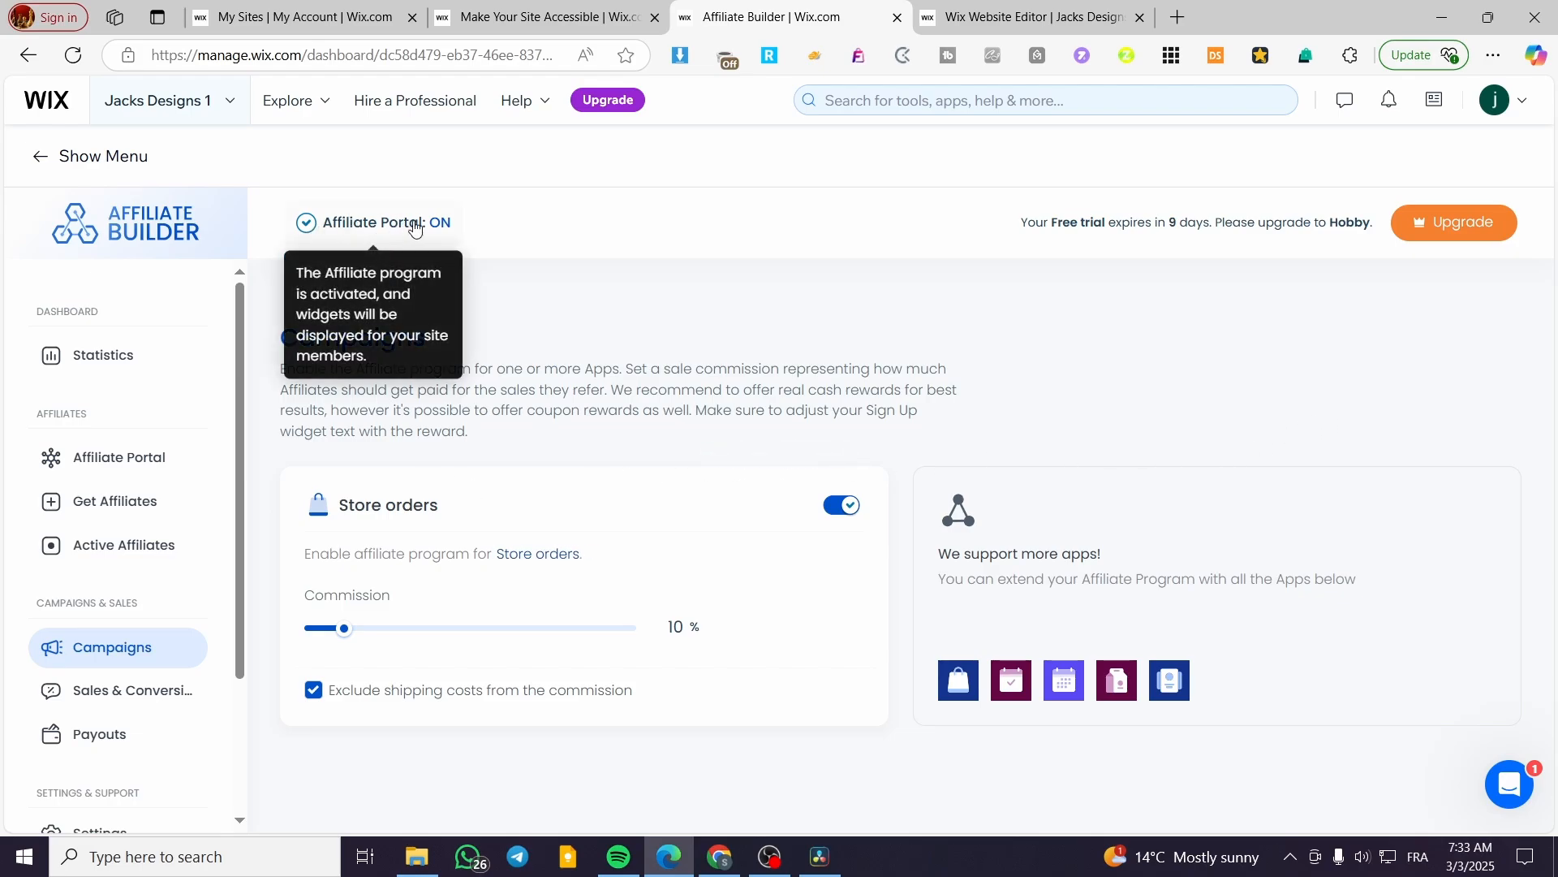
click(152, 549)
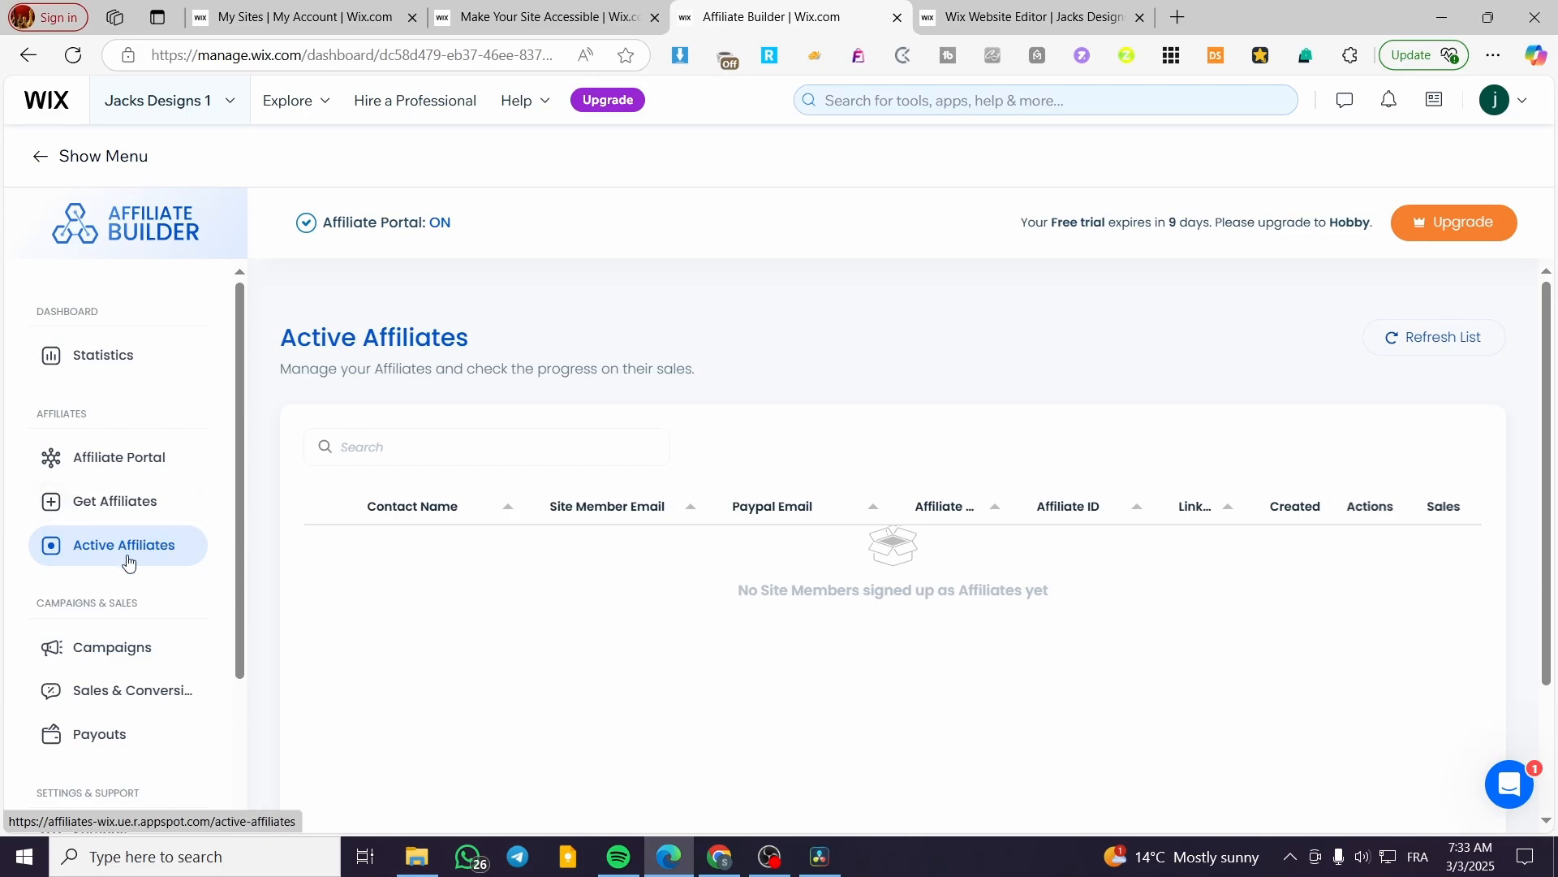
click(142, 509)
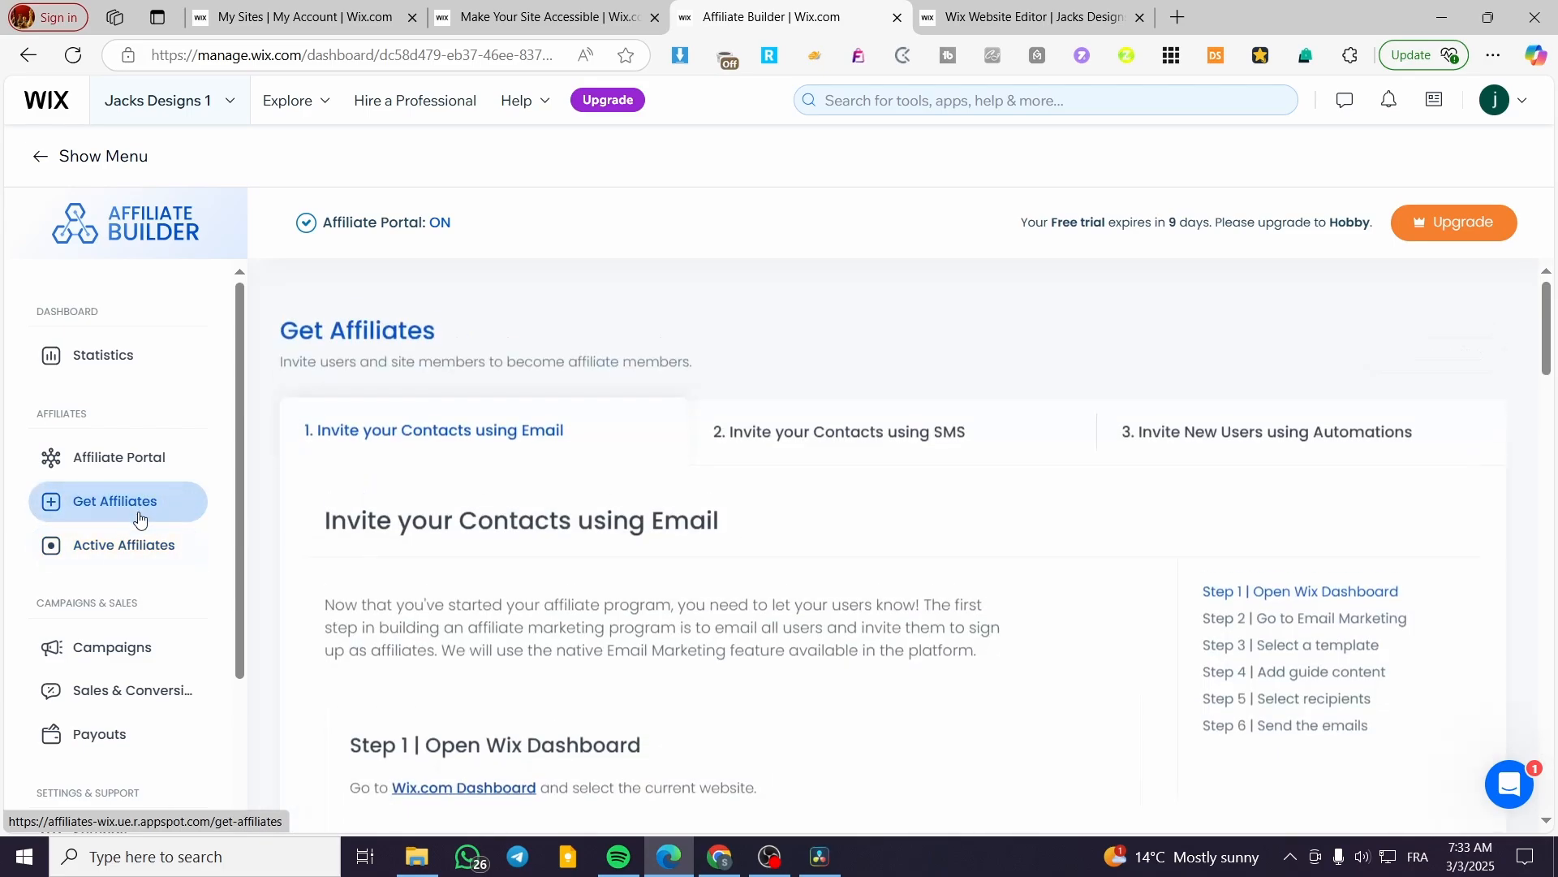
click(115, 354)
click(122, 647)
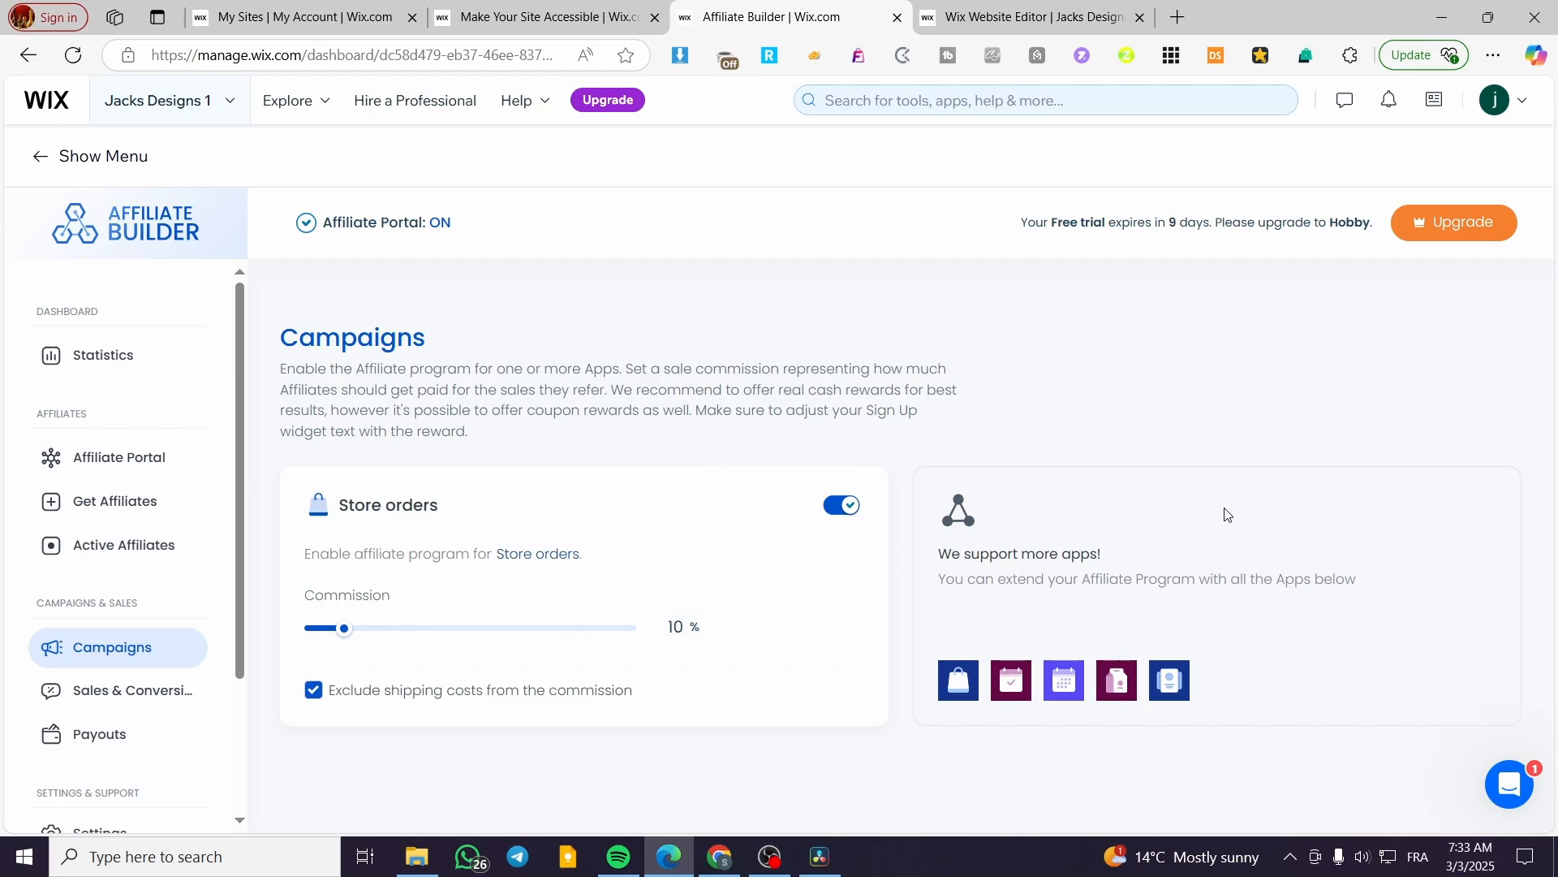
key(ctrl+Tab)
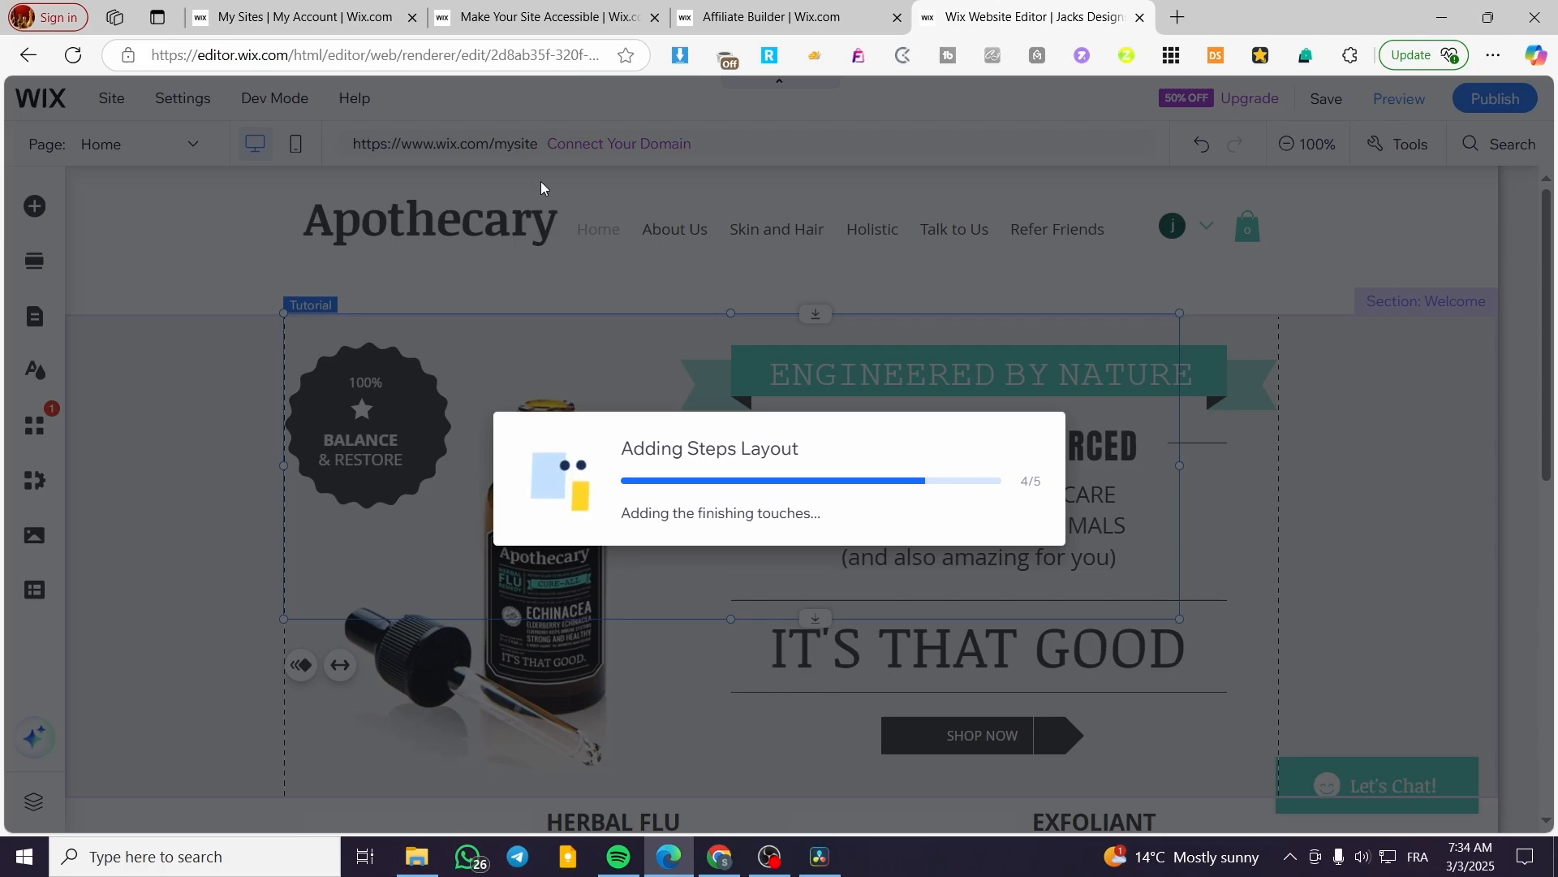
click(680, 12)
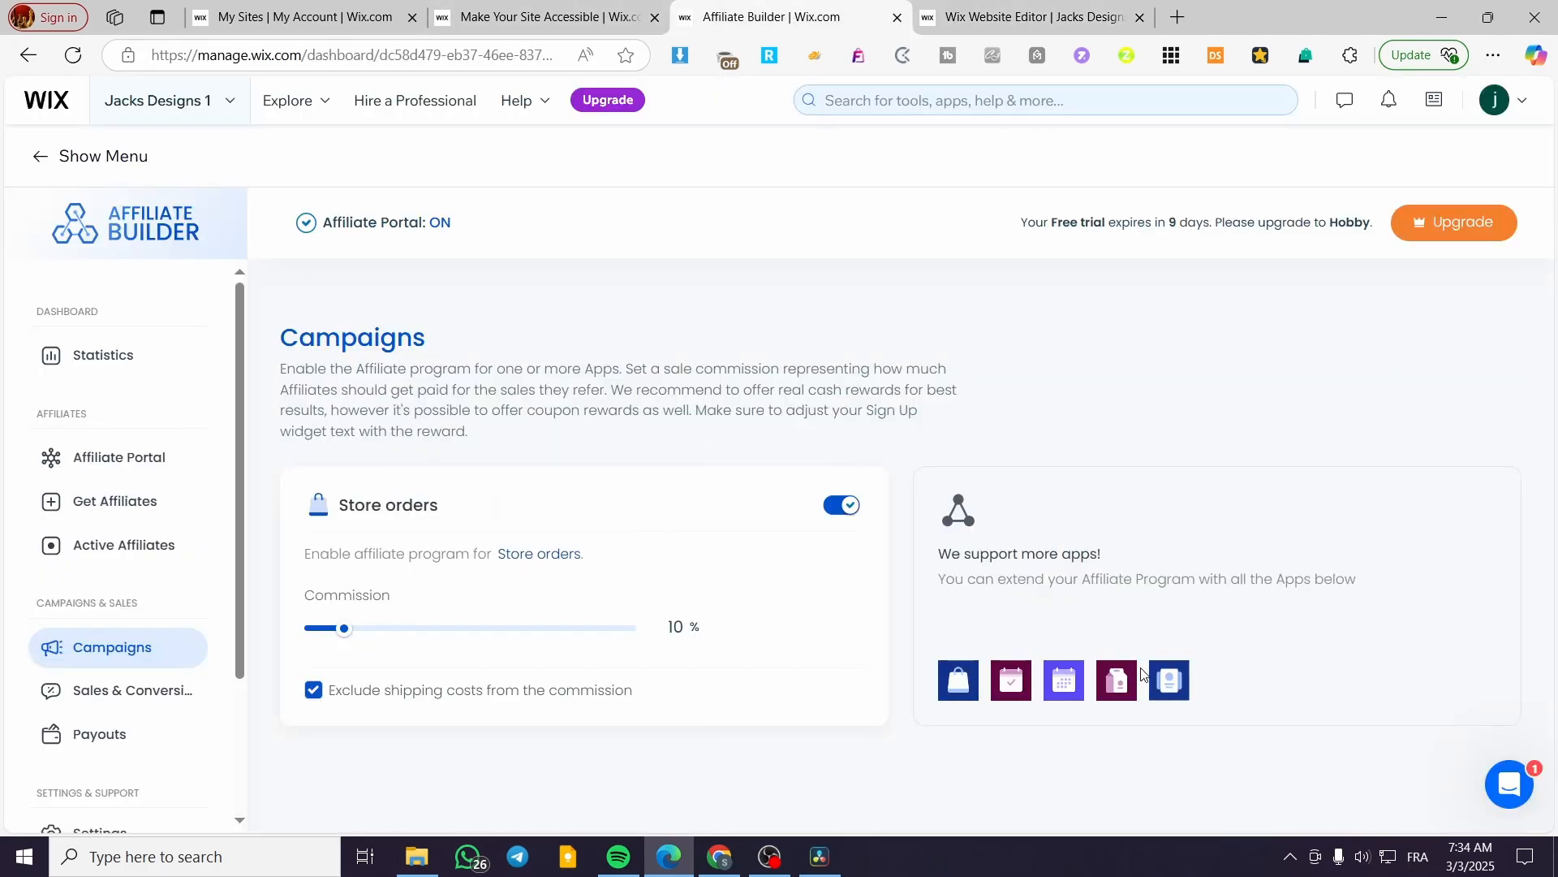